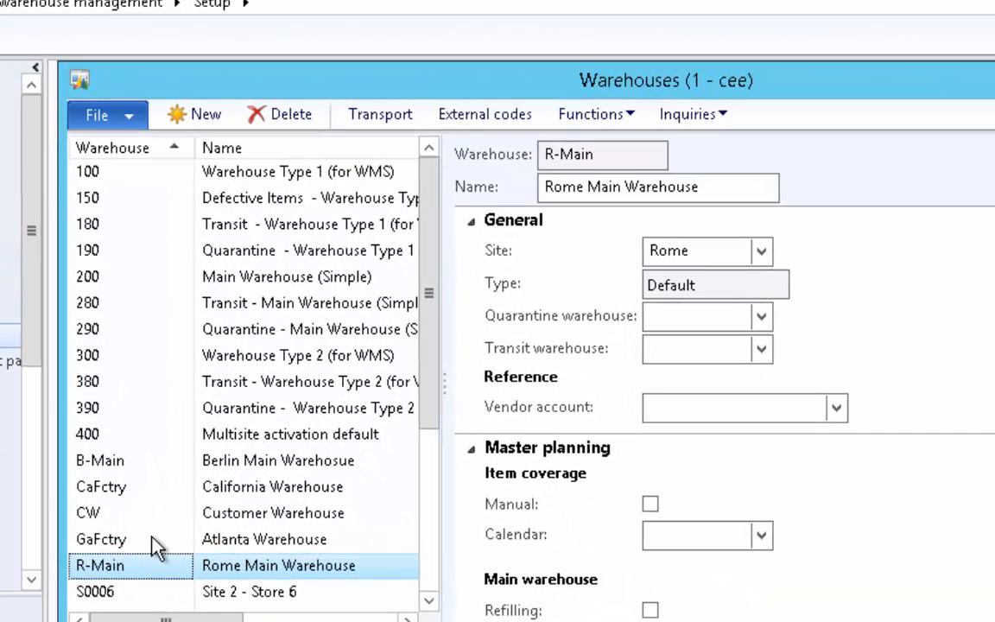
Create a new warehouse R-QW with the name Rome Quarantine Warehouse
click(216, 115)
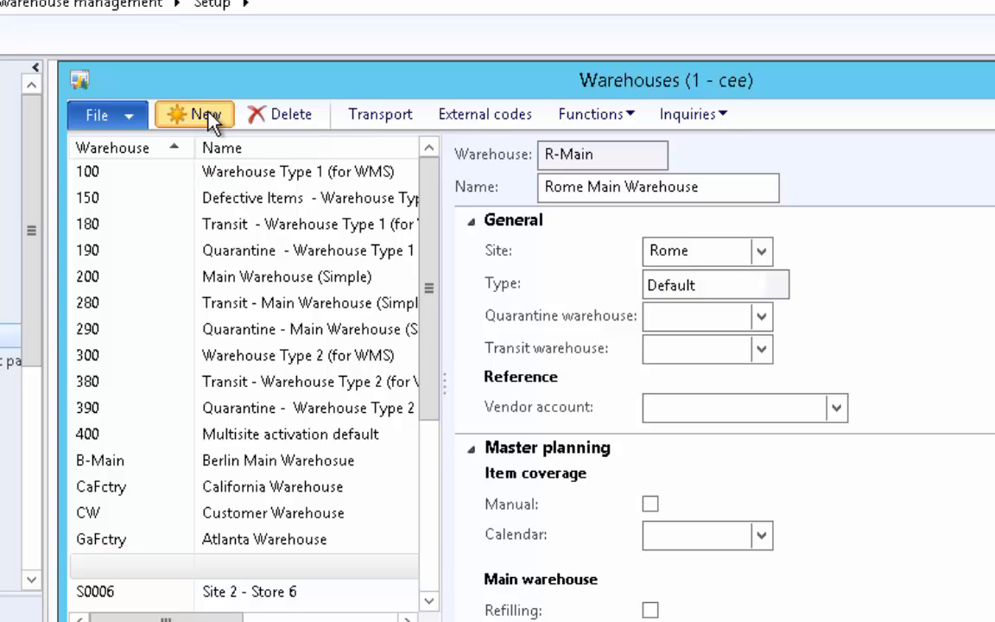
text(R-QW)
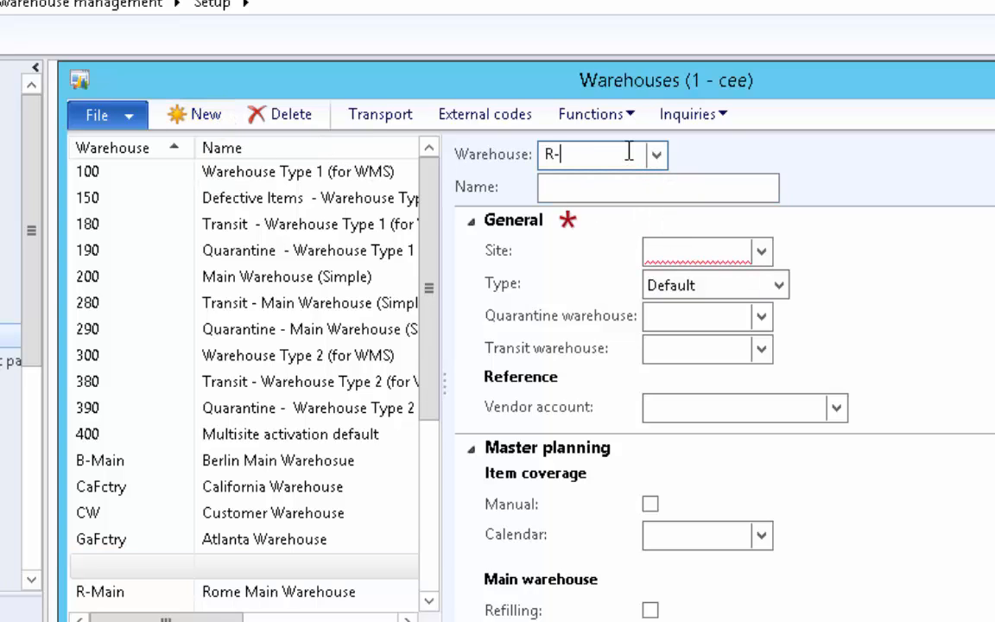
click(628, 180)
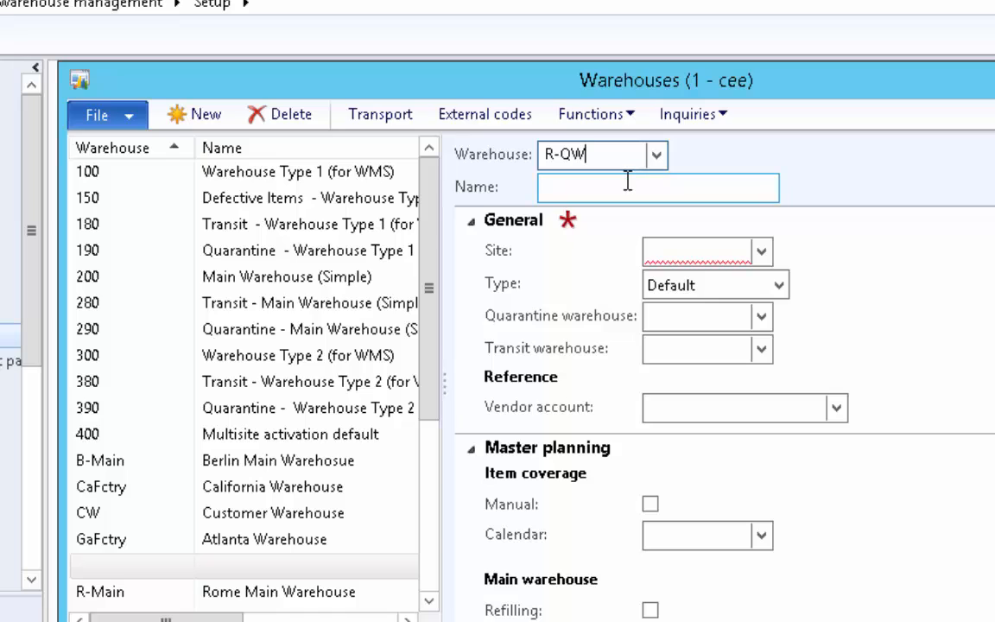
text(Rome Quarantine Warehouse)
Assign warehouse R-QW to the site Rome, set its type to Quarantine, and save the record
click(762, 248)
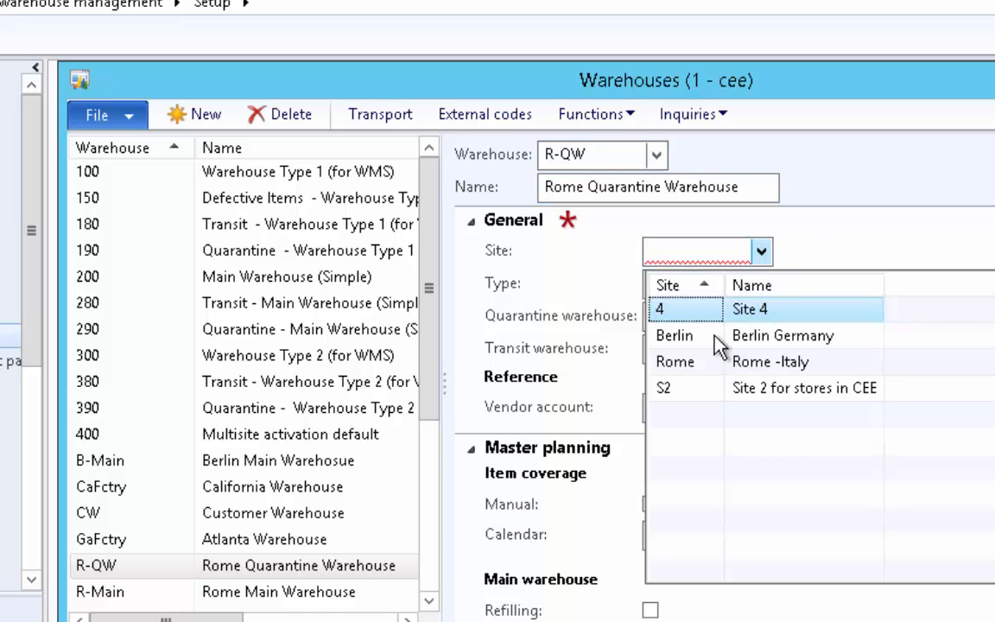
click(688, 366)
click(778, 285)
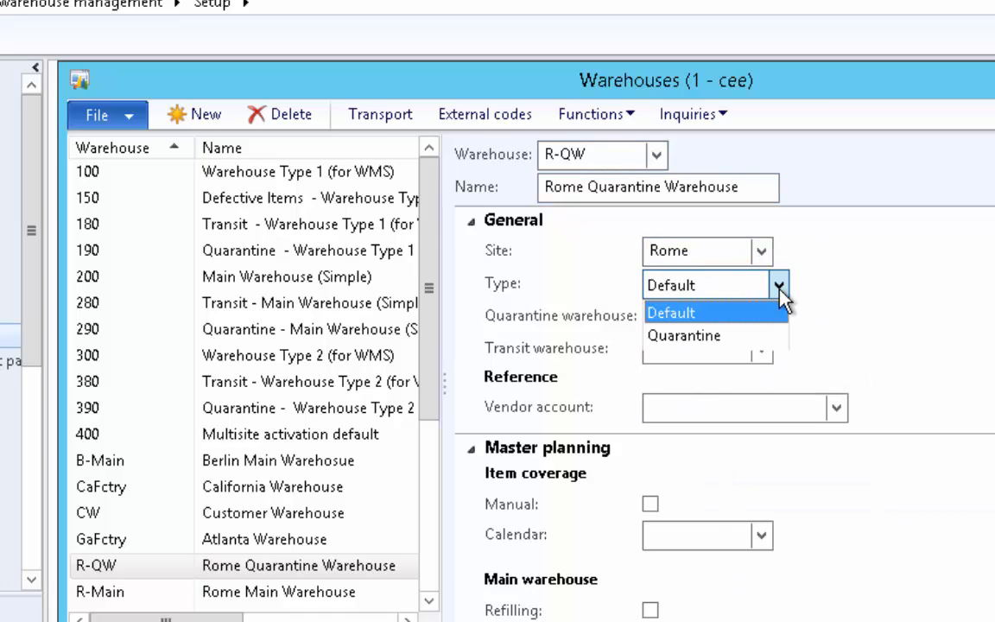
click(727, 334)
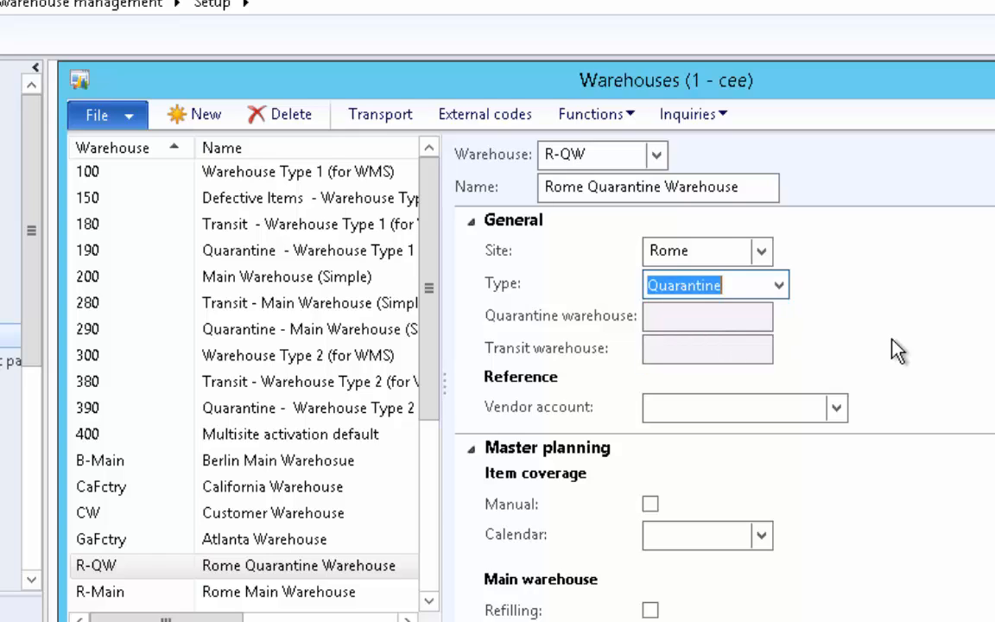
key(ctrl+s)
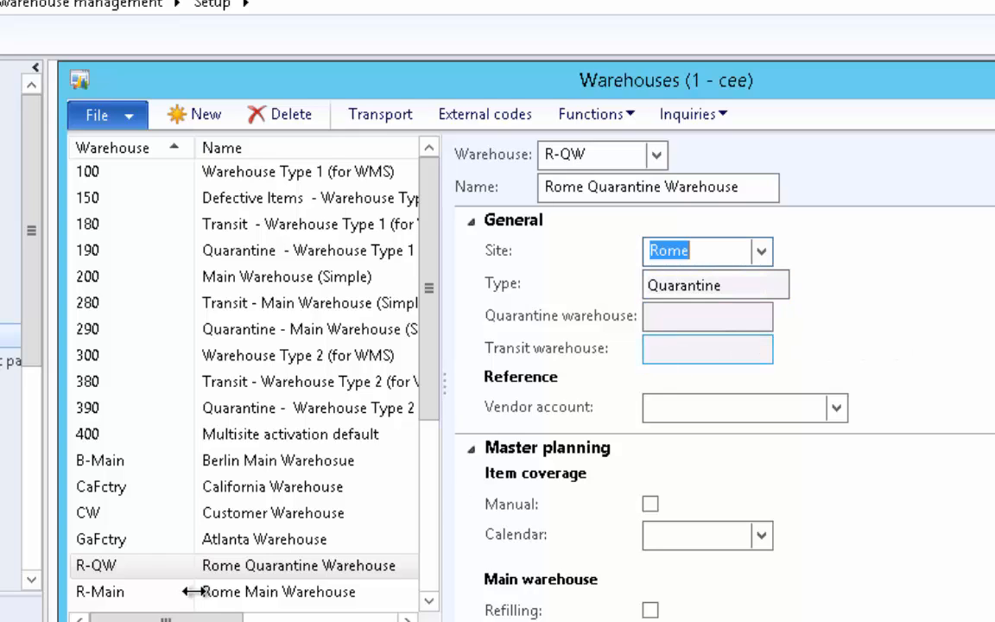
Set R-QW as the quarantine warehouse of the Rome main warehouse R-Main and close the form
click(134, 592)
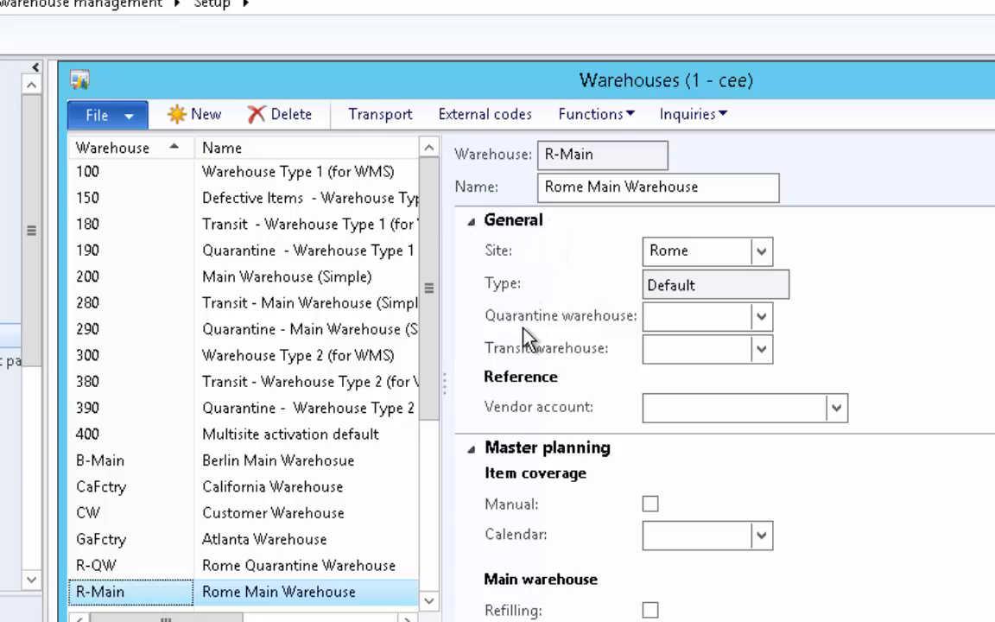
click(762, 317)
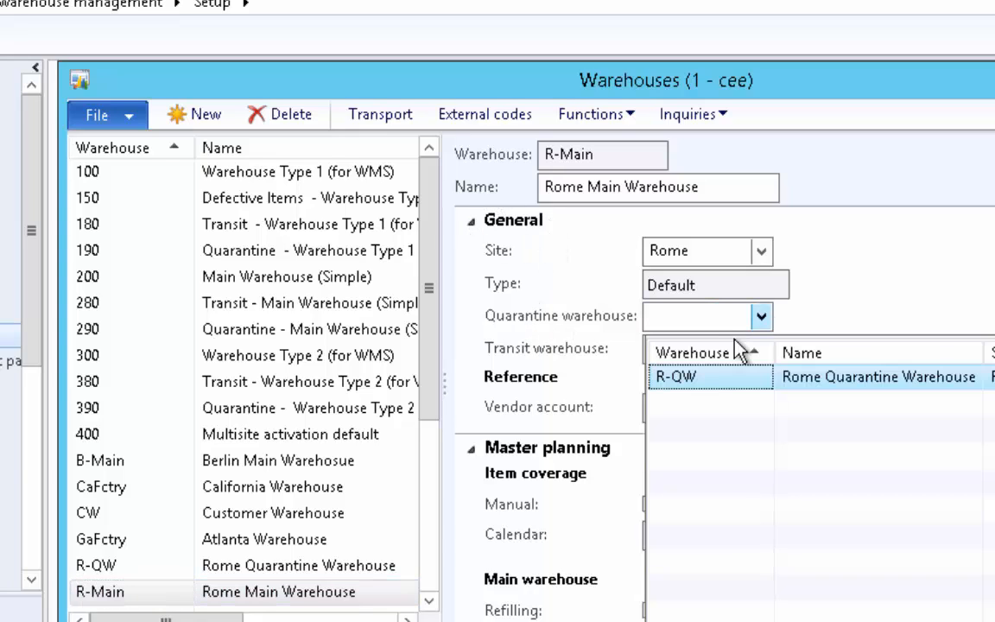
click(694, 381)
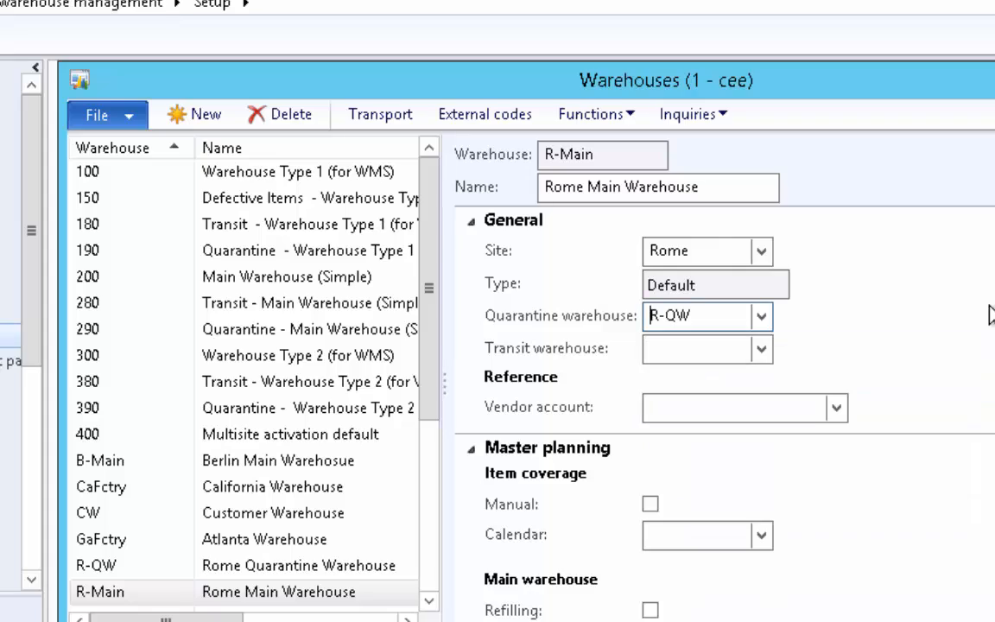
key(Escape)
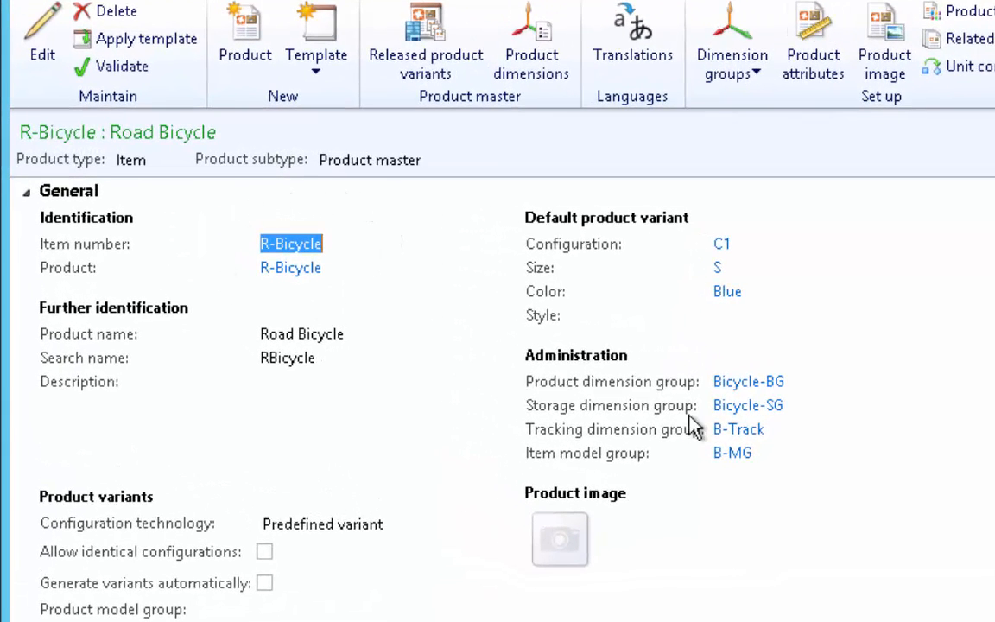
Examine the quarantine management setting in the Road Bicycle's item model group B-MG, and open the Item model groups setup page
click(732, 453)
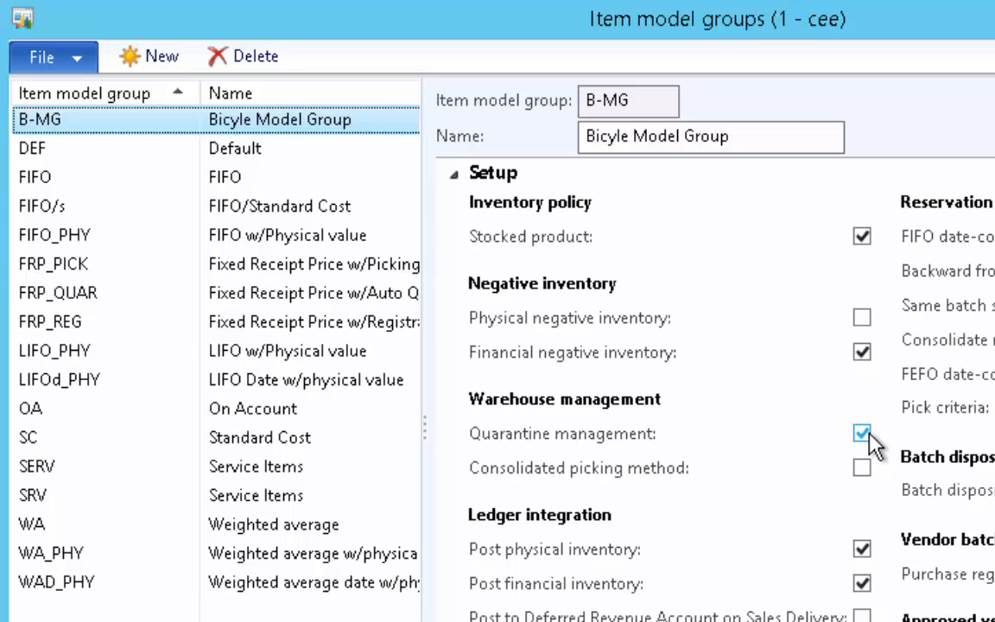
key(Escape)
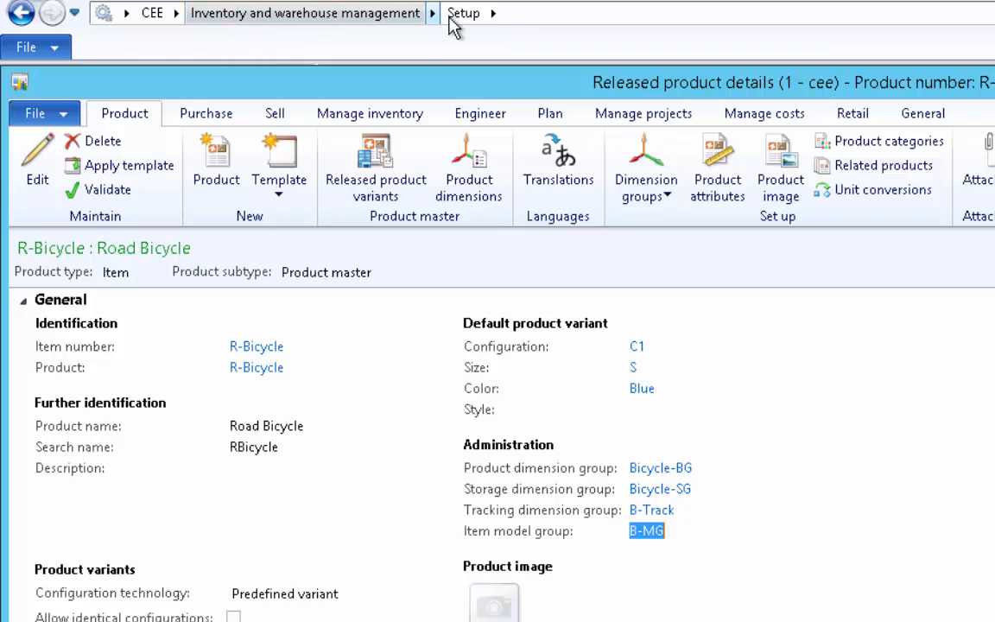
click(462, 13)
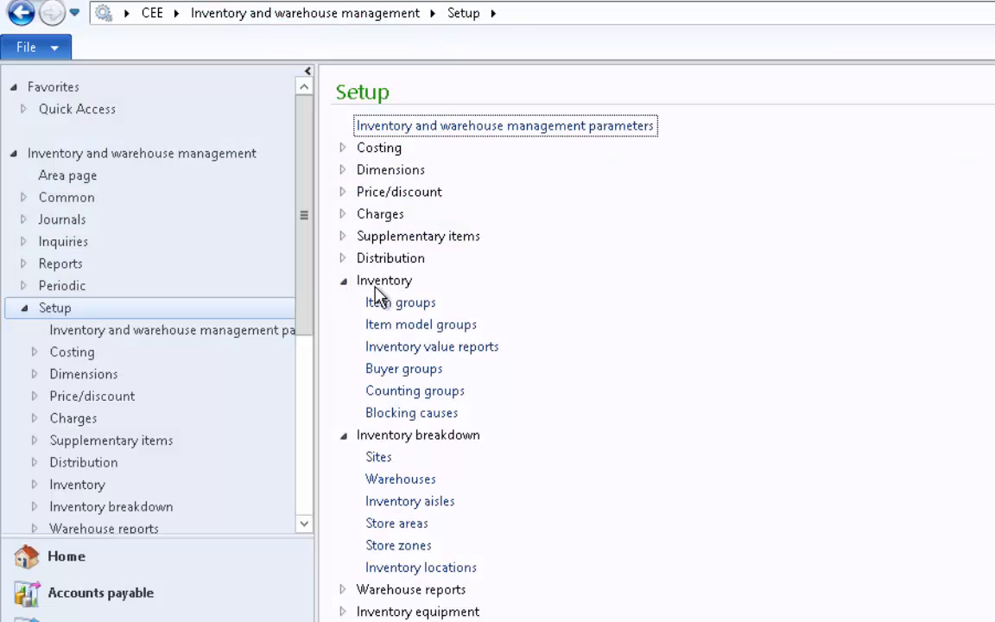
click(429, 328)
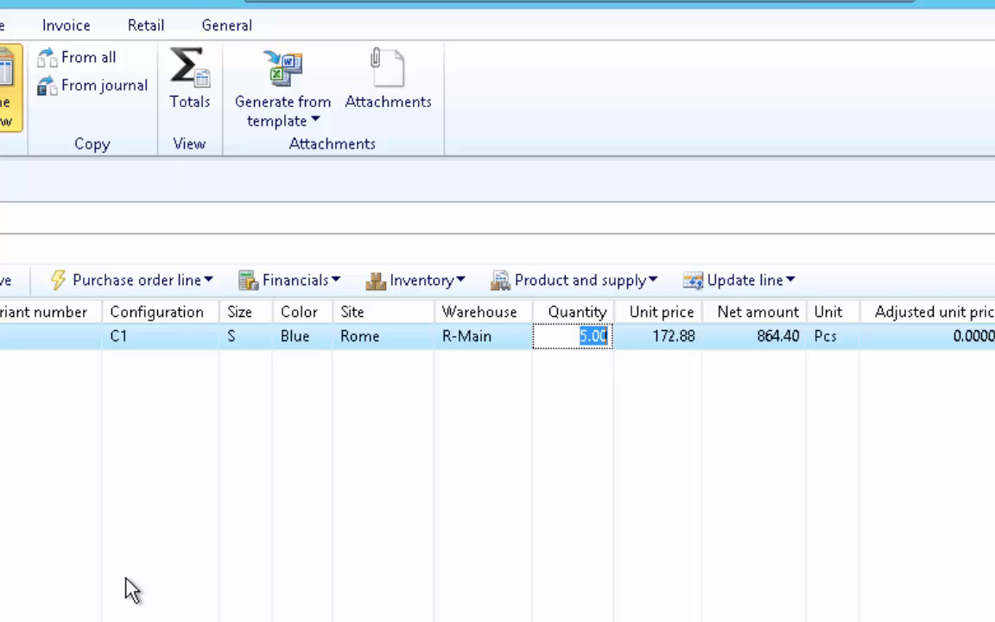
Check the site, warehouse and unit price on the Road Bicycle purchase order line and open its Registration form
click(402, 343)
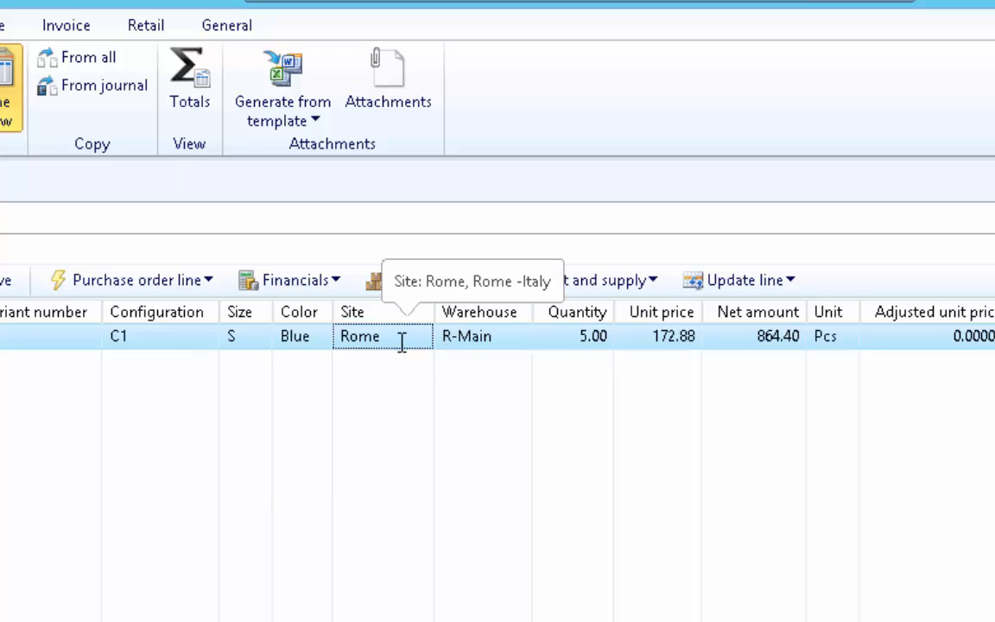
click(493, 339)
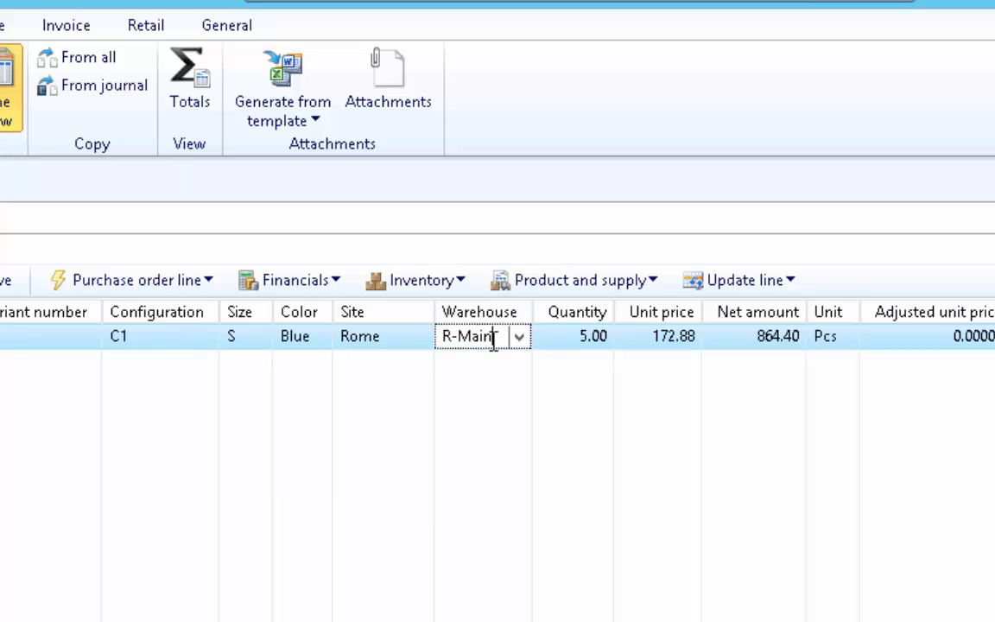
click(668, 337)
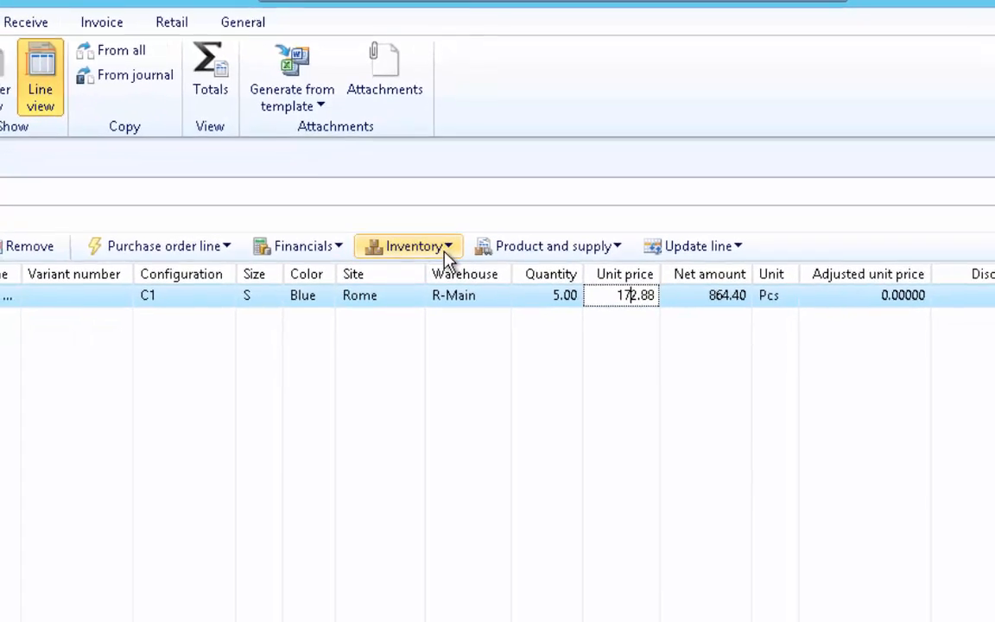
click(725, 252)
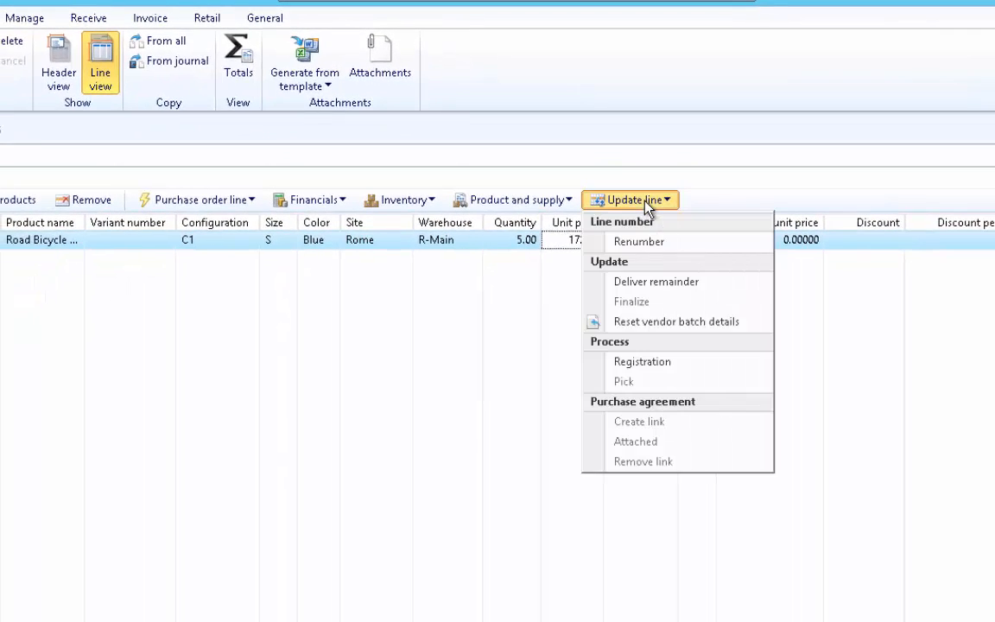
click(660, 362)
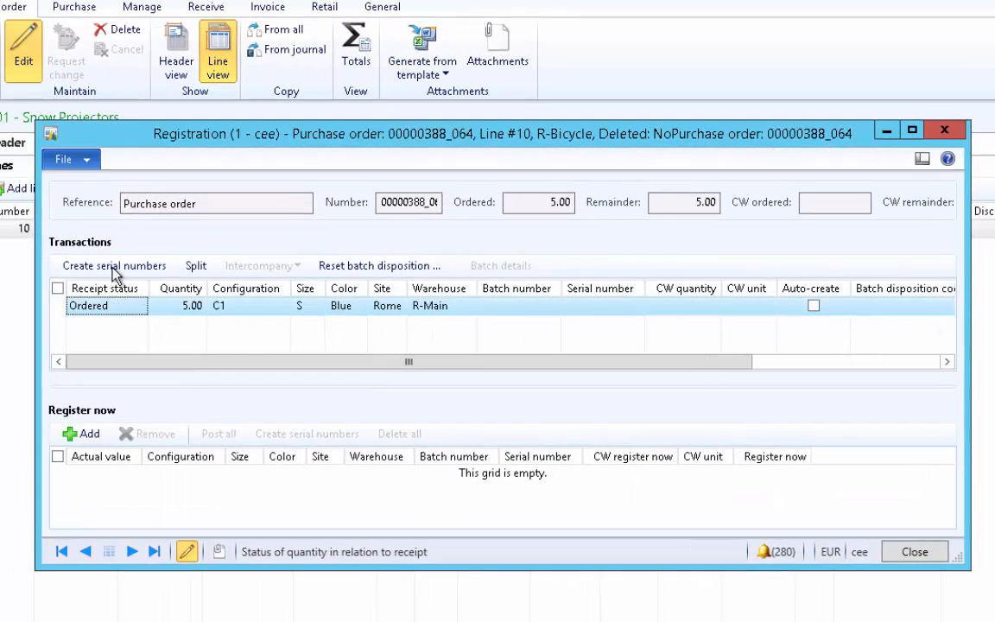
Create serial numbers 1 to 5 for the ordered bicycles using the format Serial-##
click(150, 269)
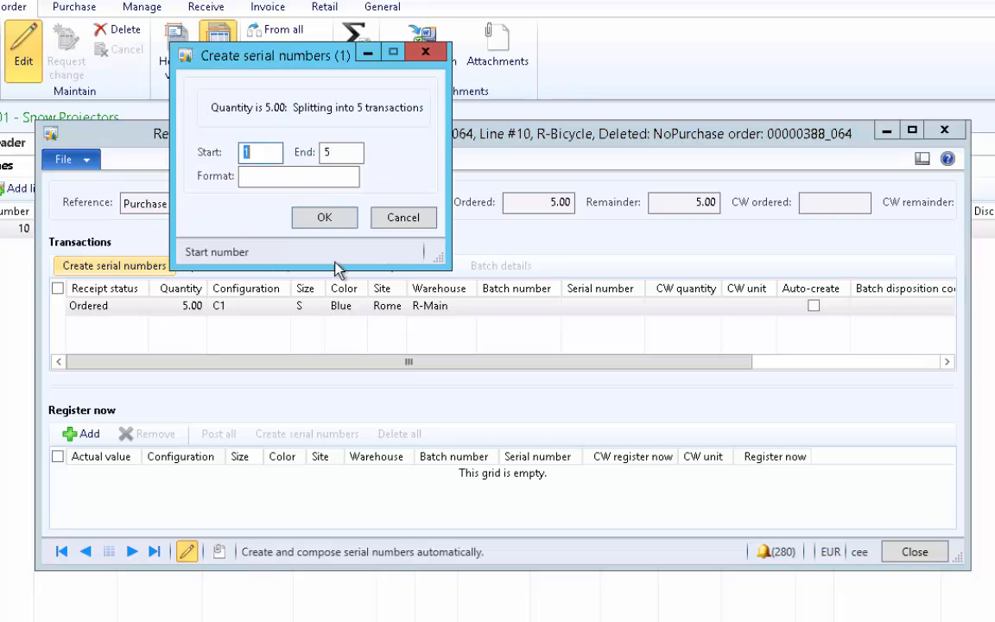
click(314, 179)
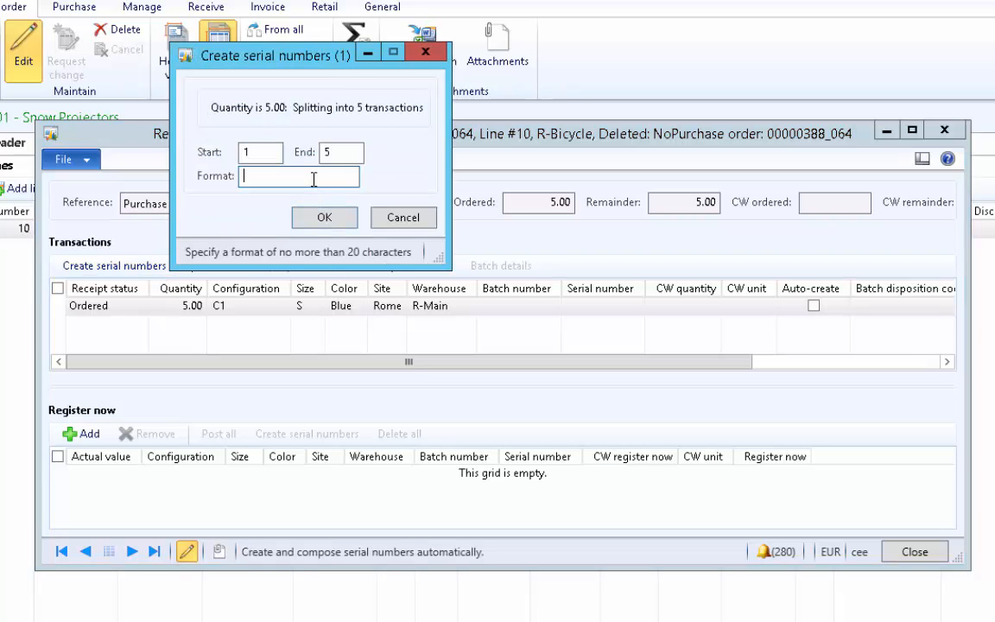
text(Serial-##)
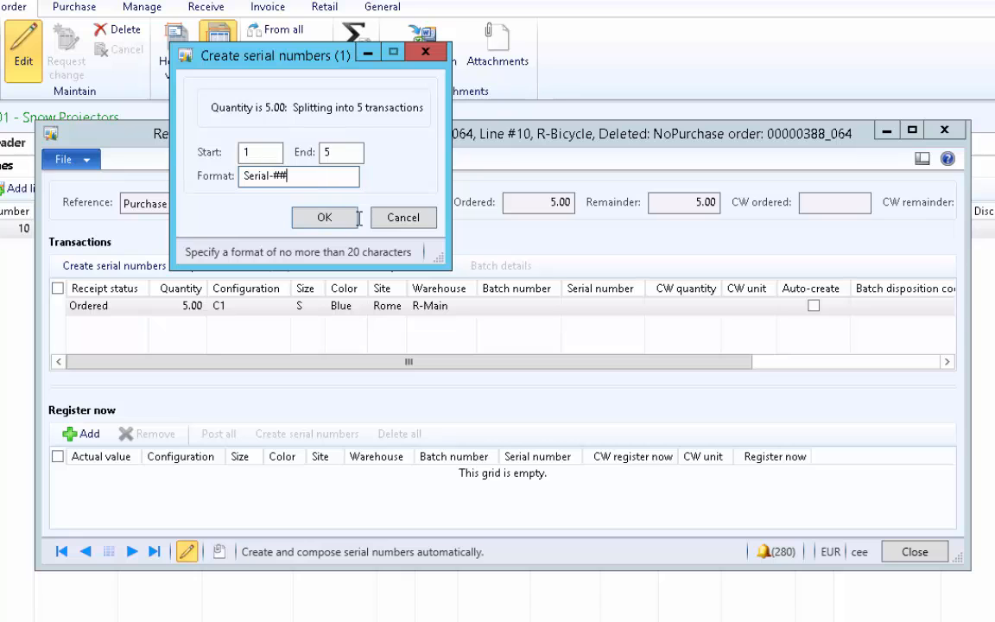
click(315, 221)
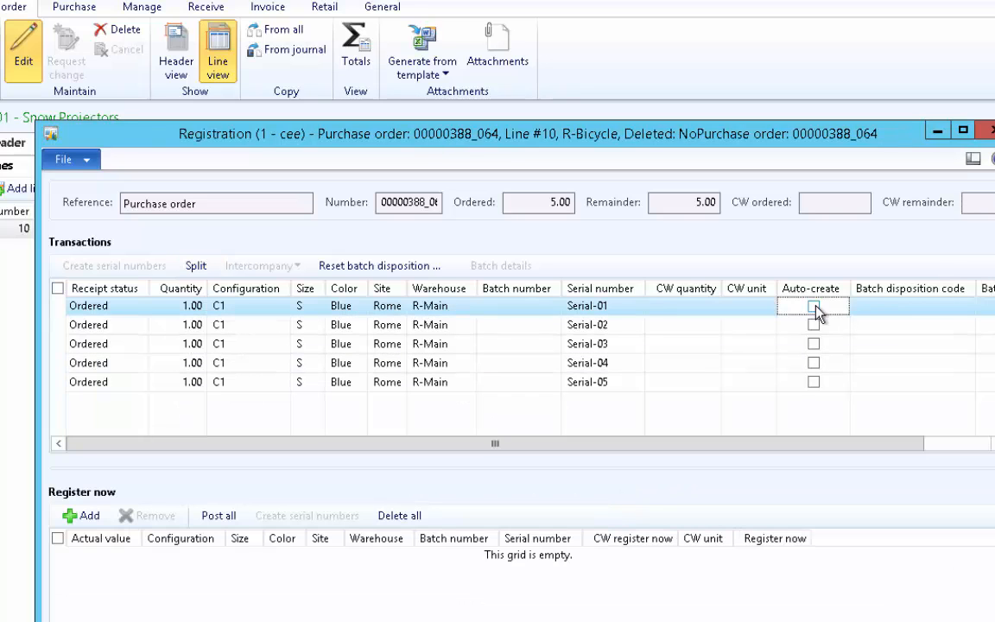
Mark all five serial-numbered transactions, Serial-01 to Serial-05, for auto-creation of registration lines
click(813, 306)
click(814, 325)
click(814, 344)
click(813, 363)
click(813, 382)
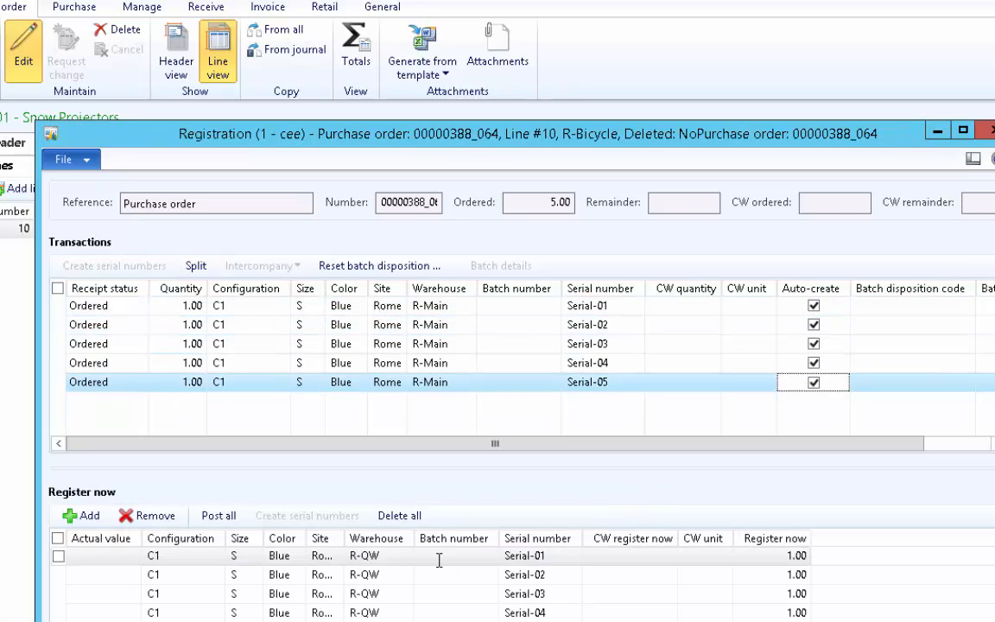
Assign batch number B1 to all five registration lines and post them all
click(438, 557)
right_click(448, 575)
click(482, 519)
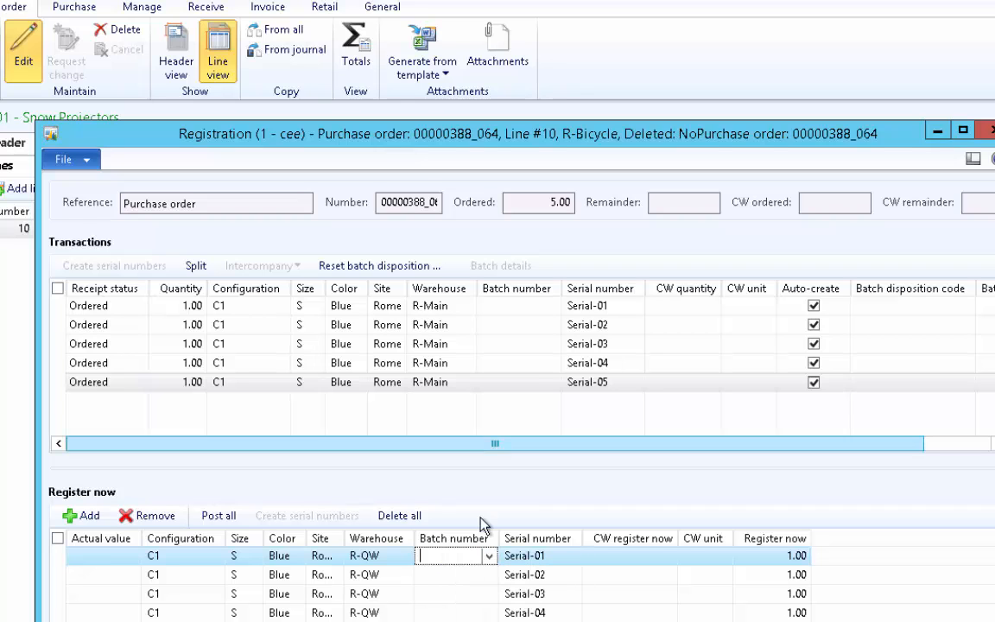
text(B1)
key(Down)
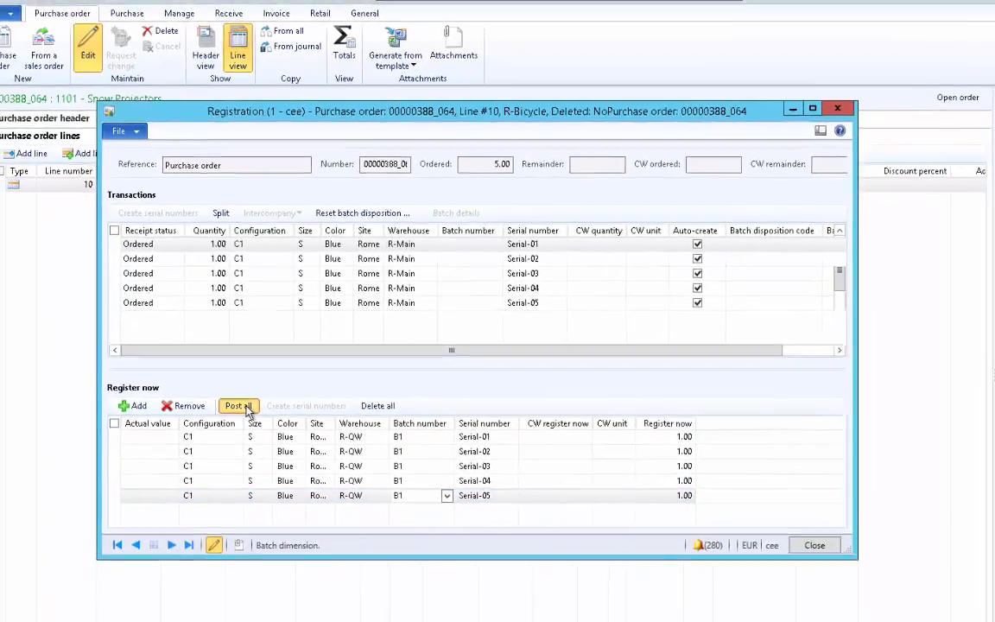
click(218, 514)
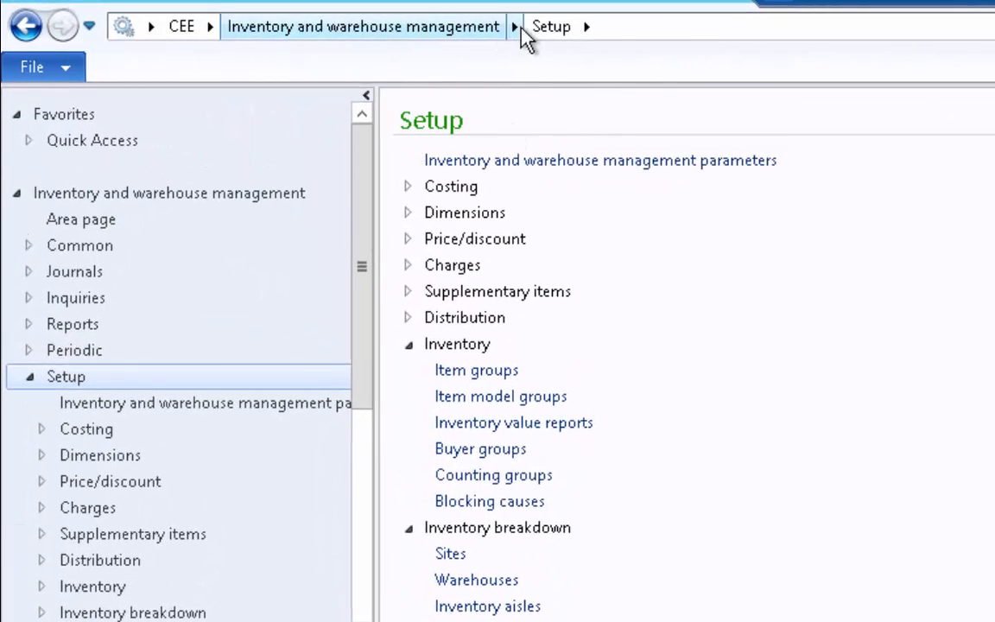
Open the Quarantine orders form from the periodic quality management functions of Inventory and warehouse management
click(522, 28)
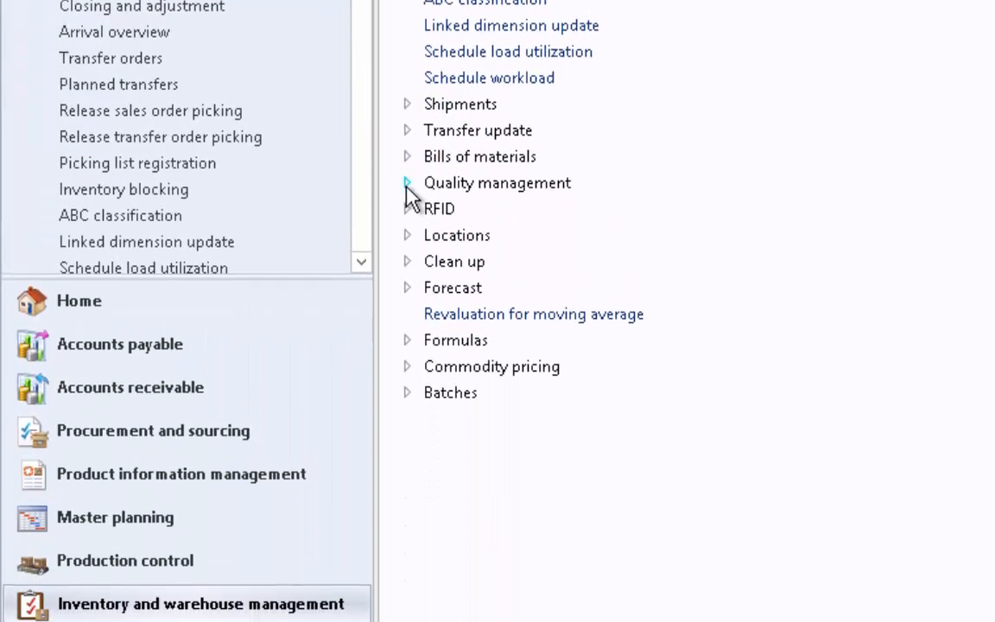
click(407, 189)
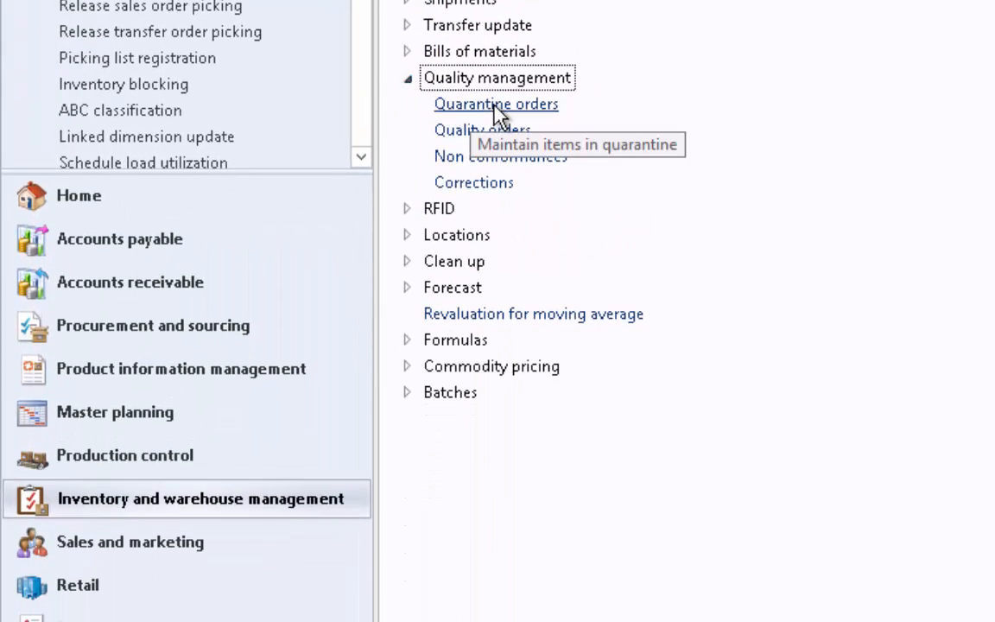
click(496, 106)
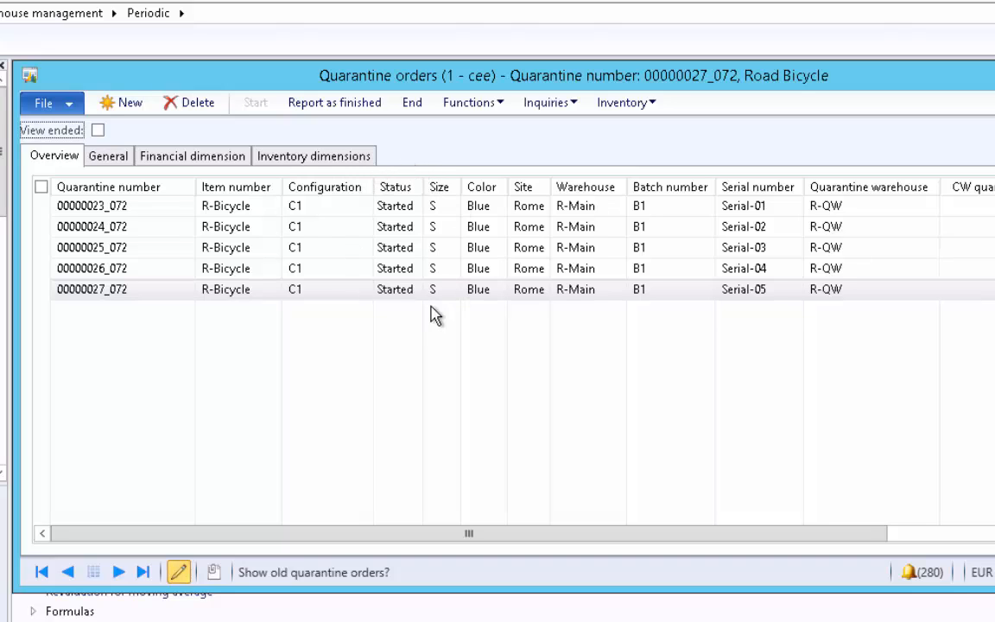
Examine the inventory transactions of the quarantine order for Serial-01, including the R-Main issue line
click(317, 210)
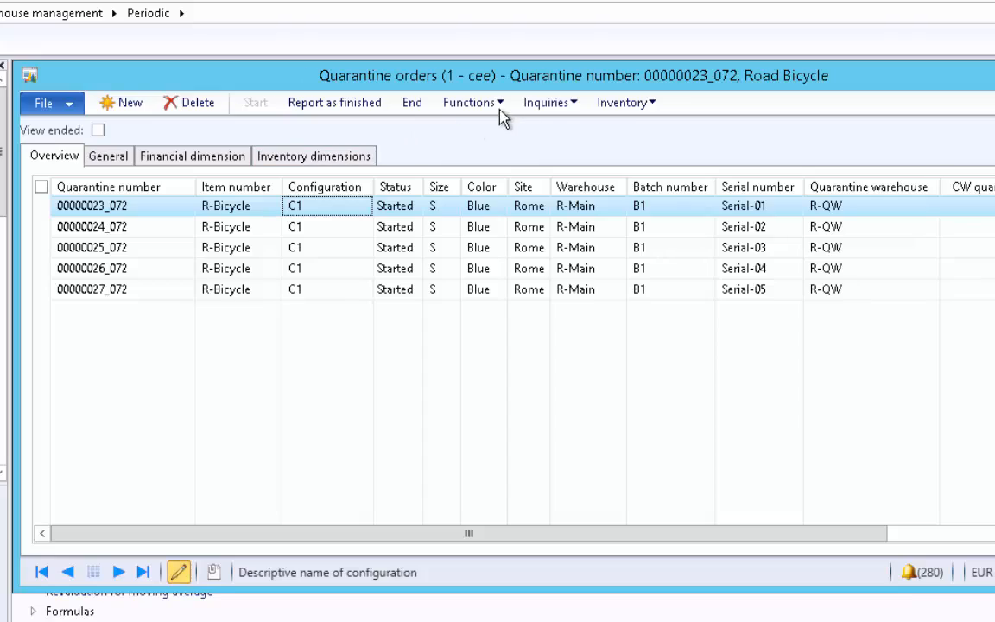
click(610, 105)
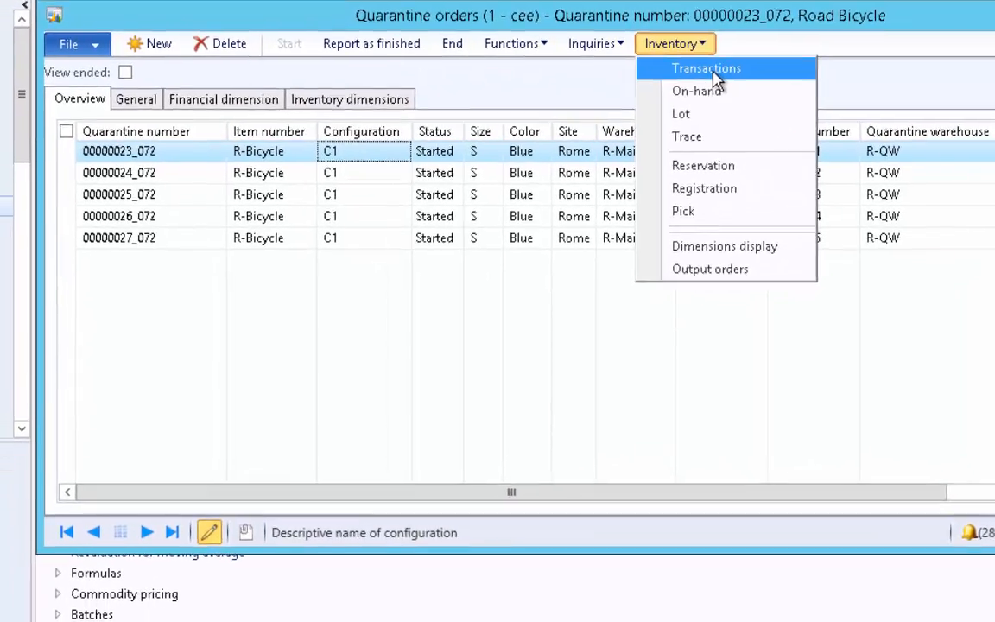
click(675, 127)
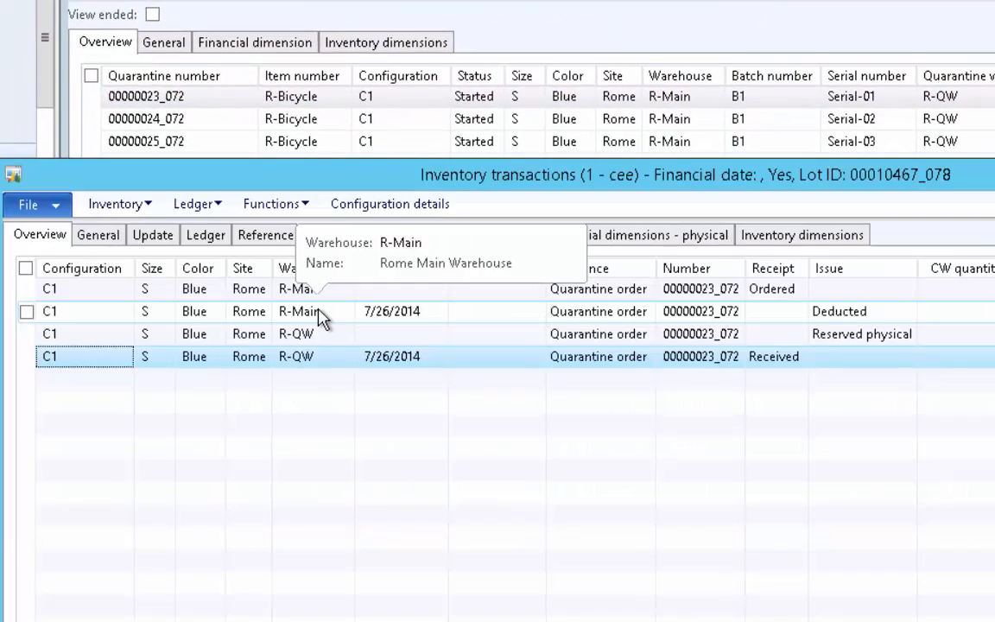
click(321, 313)
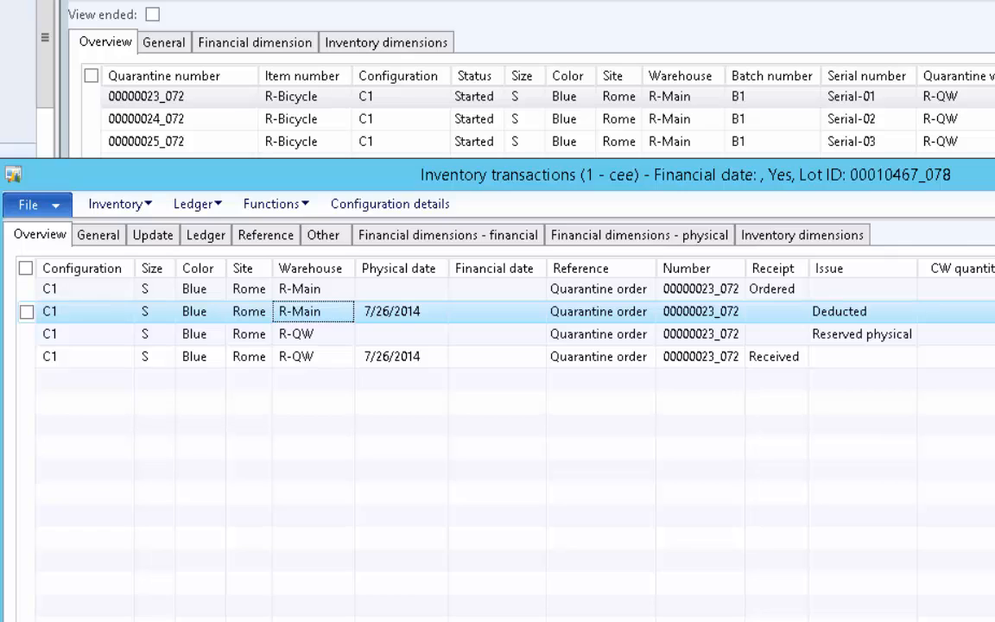
Examine the receipt and issue statuses of the R-QW and R-Main transactions for the Serial-01 quarantine order, and close the transactions form
click(802, 358)
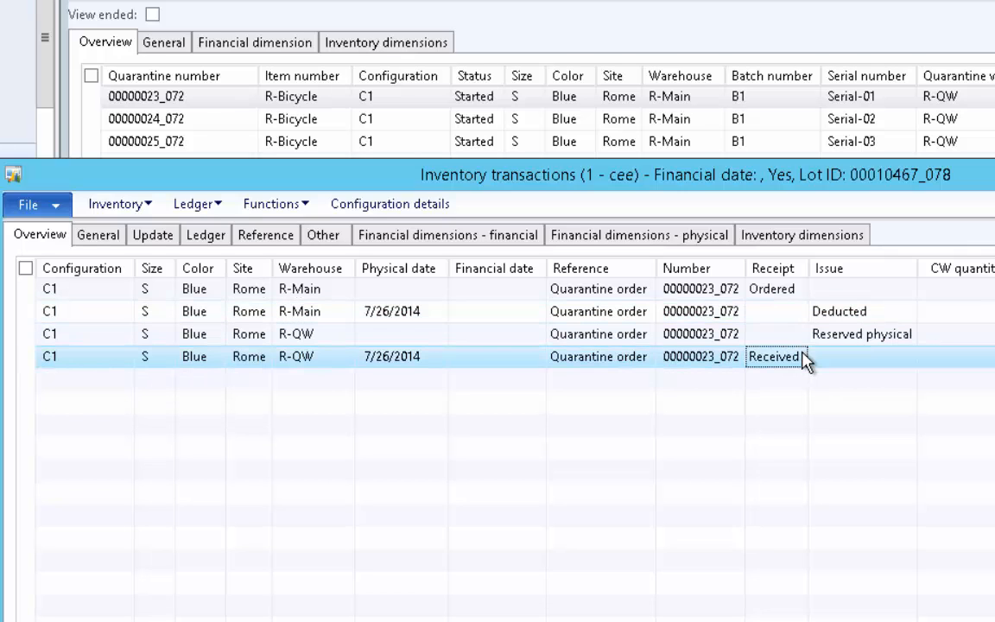
click(847, 342)
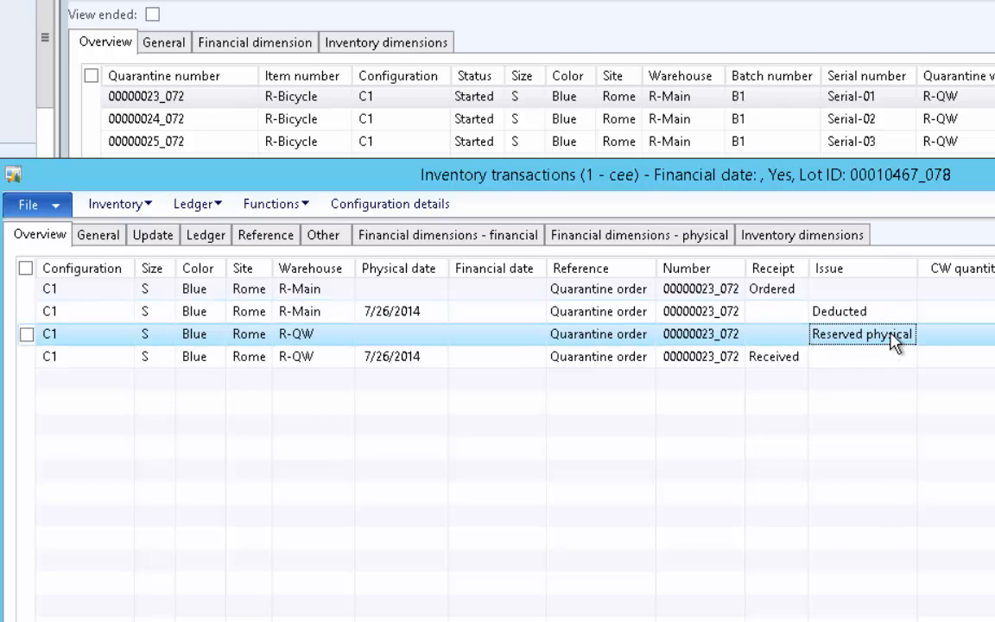
click(769, 294)
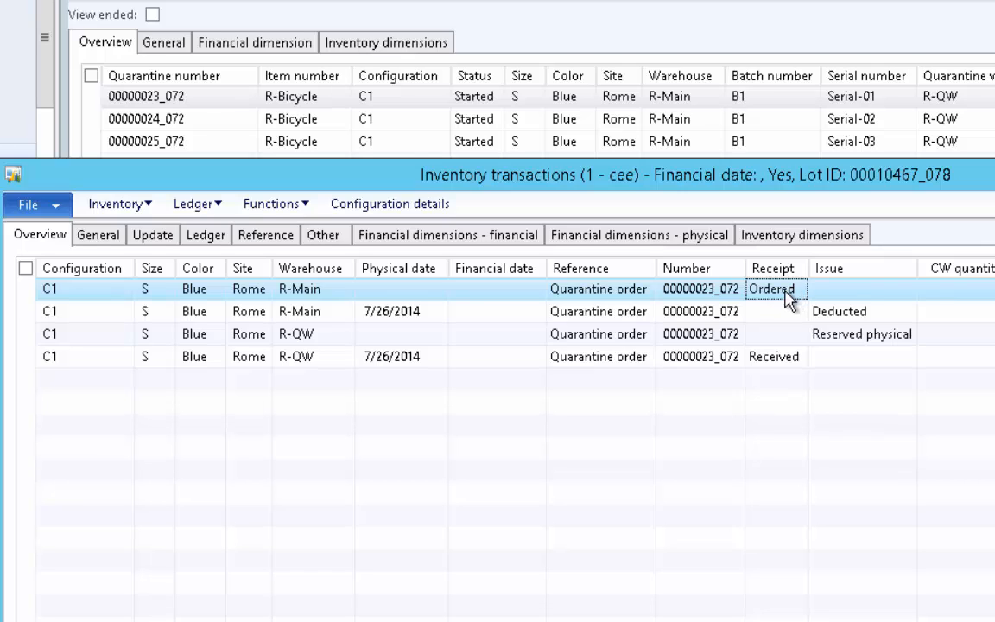
click(857, 340)
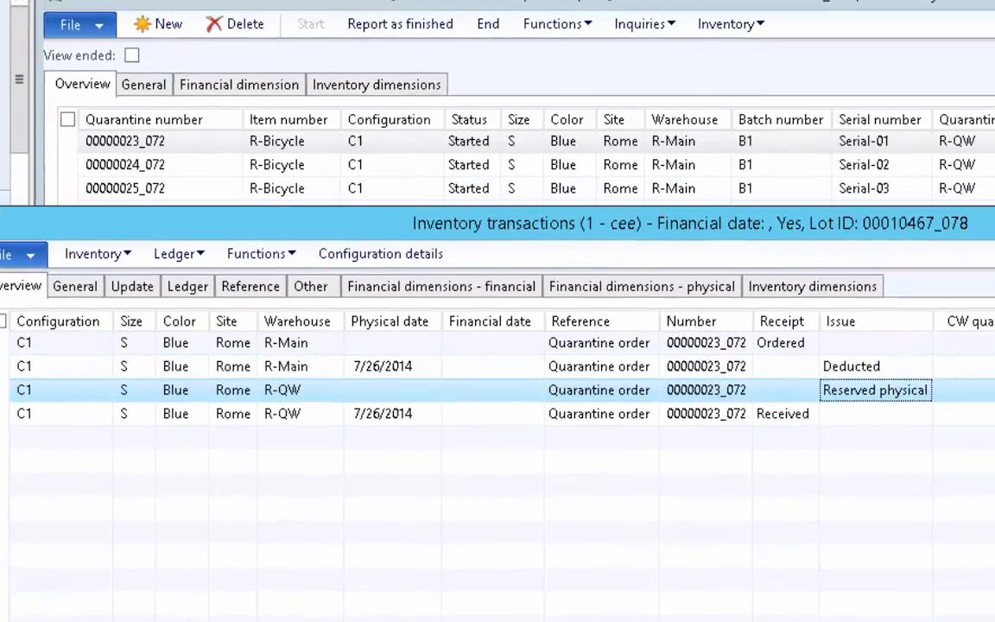
click(993, 174)
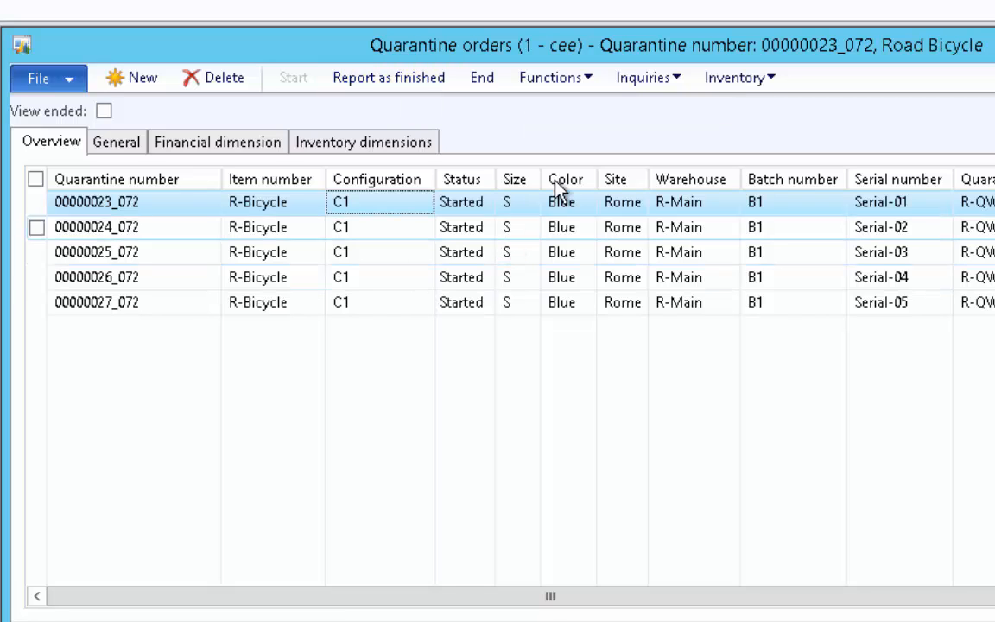
Report the Serial-01 quarantine order as finished and widen the Status column to fit its full text
click(570, 83)
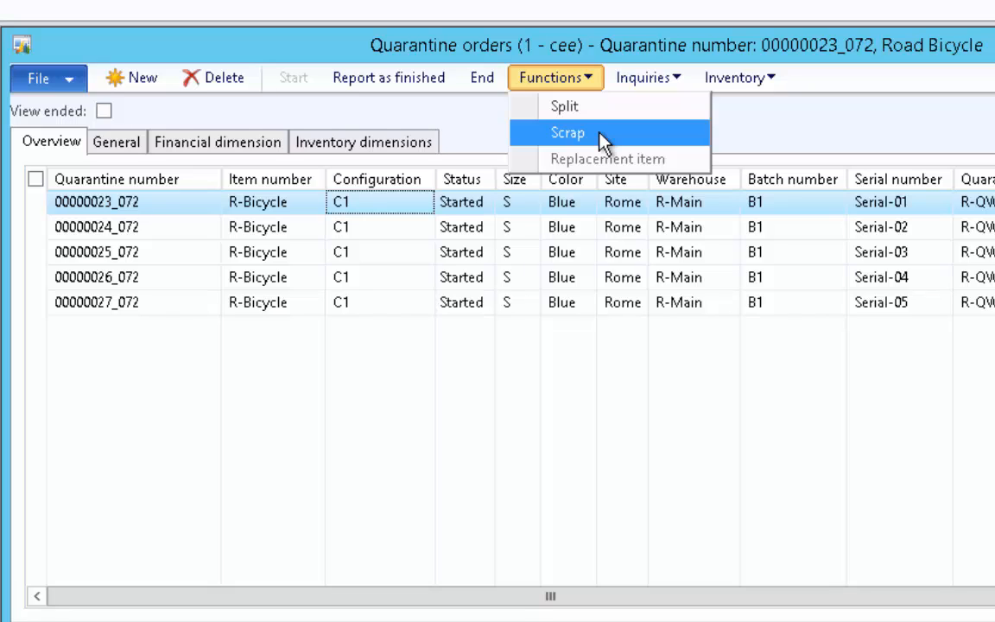
click(467, 127)
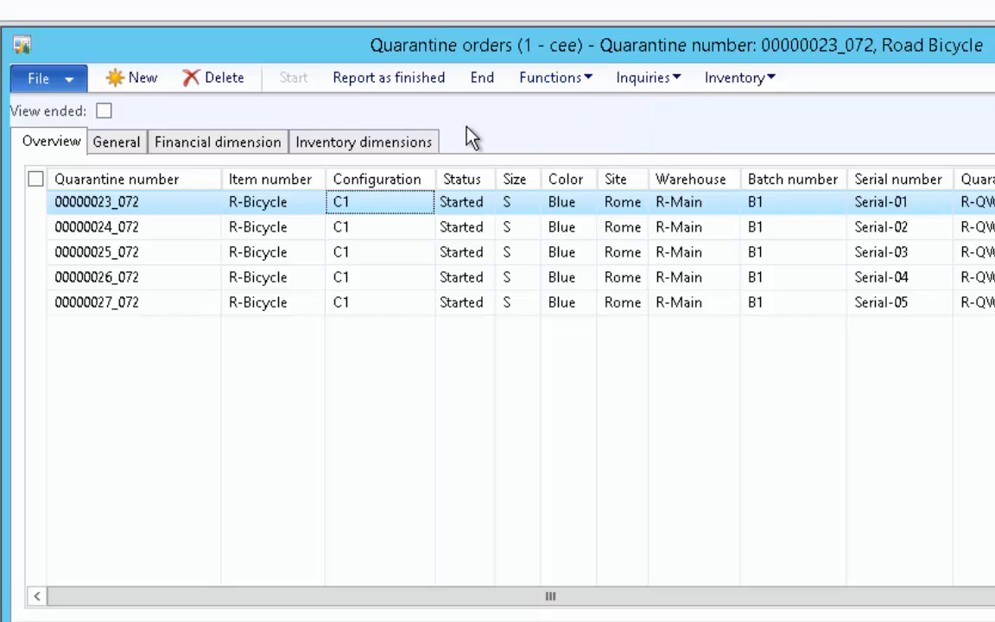
click(409, 86)
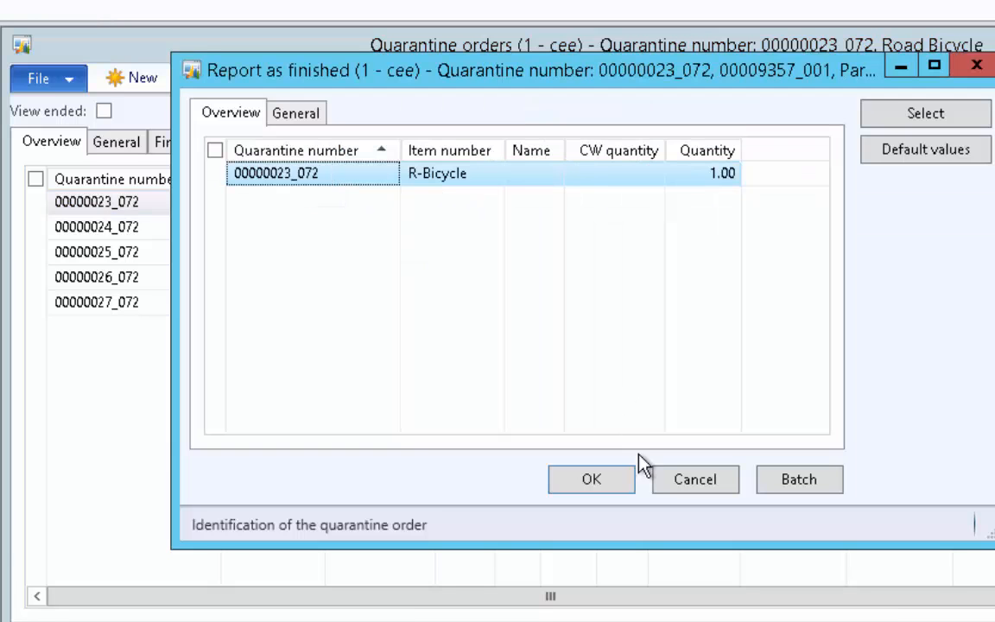
click(596, 484)
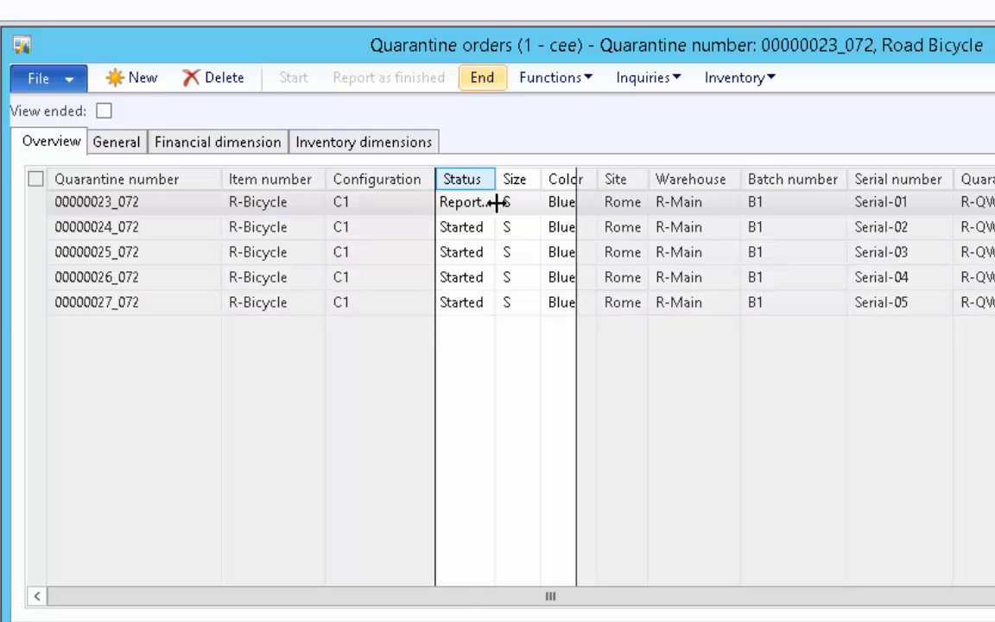
double_click(497, 202)
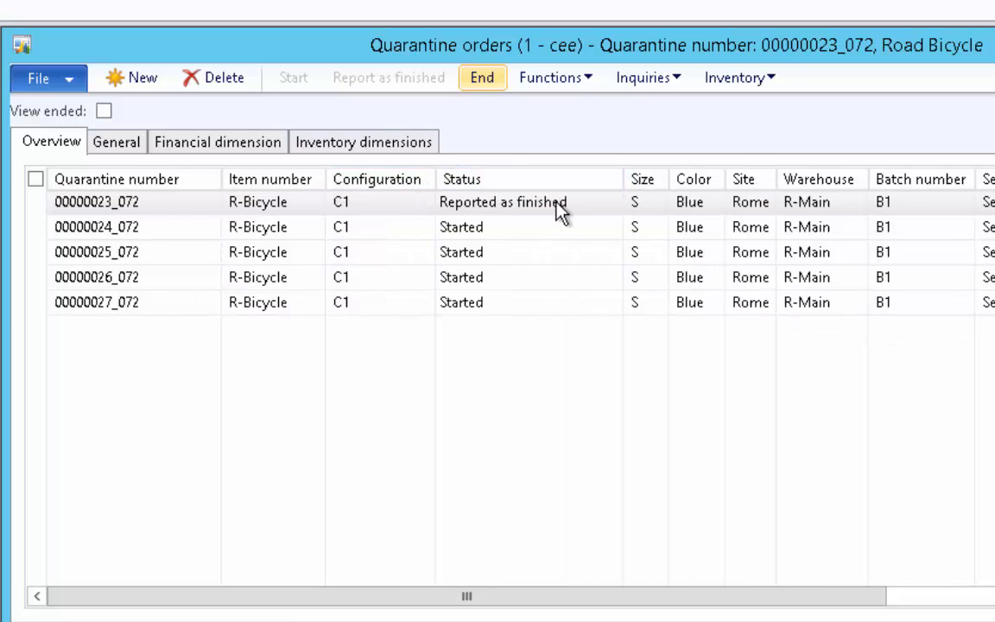
Review the inventory transactions of the Serial-01 quarantine order, checking the R-QW issue line, and close them
click(733, 86)
click(764, 111)
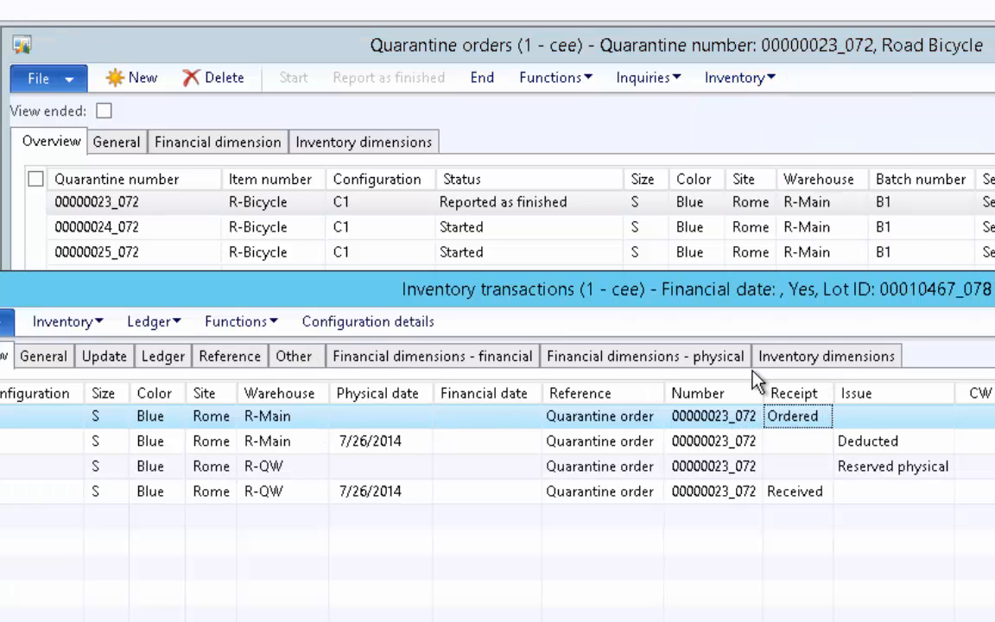
click(296, 472)
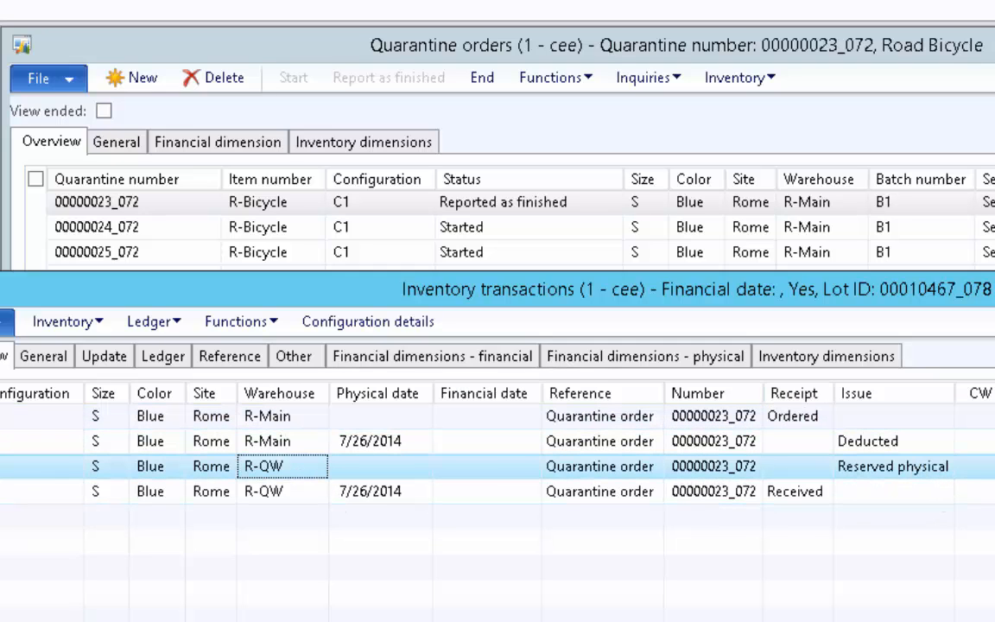
key(Escape)
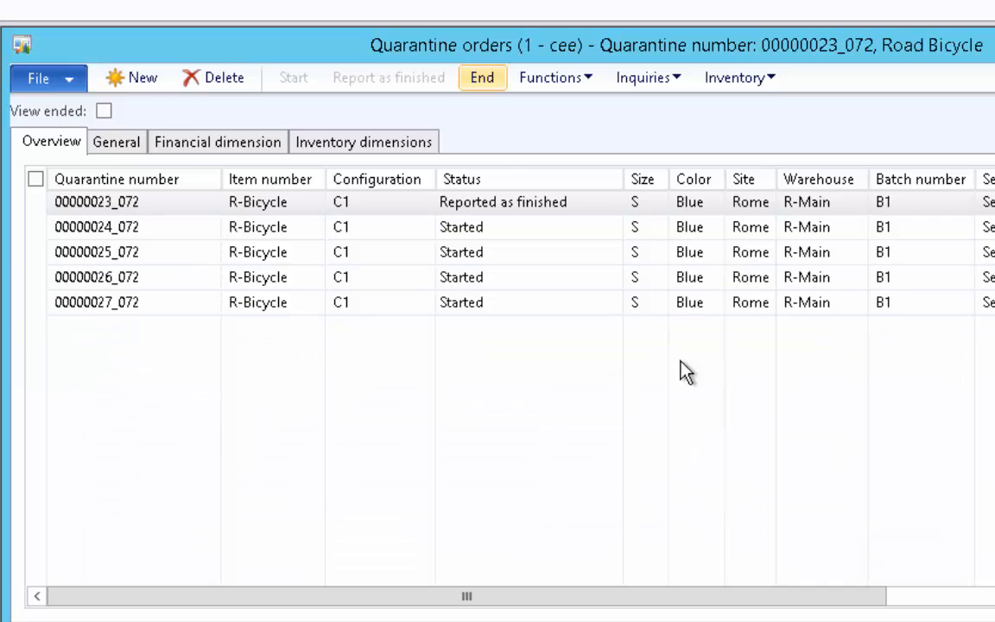
End the Serial-01 quarantine order and check the receipt and issue statuses of its inventory transactions
click(486, 83)
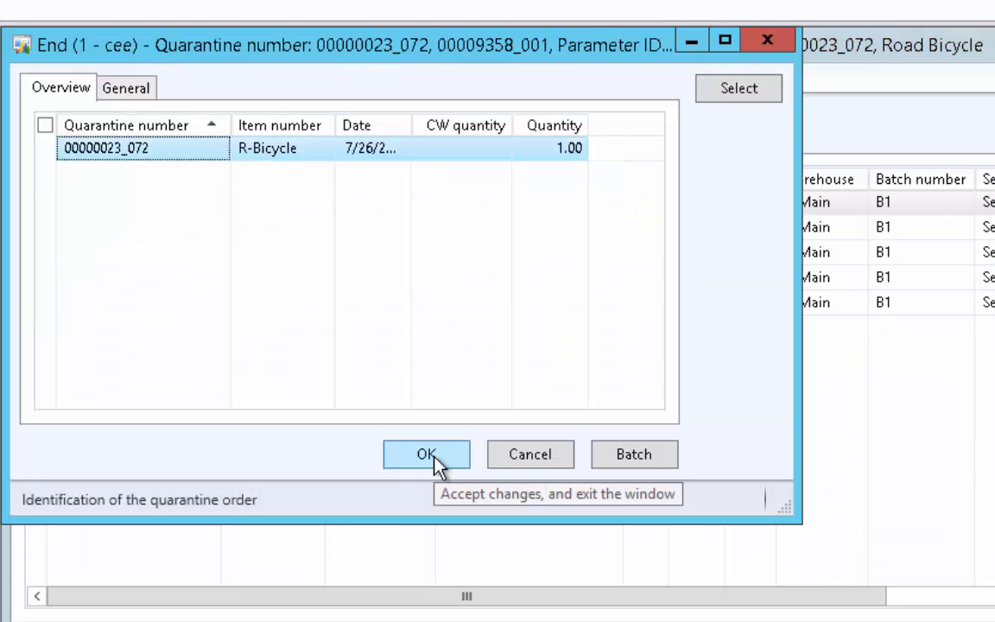
click(427, 455)
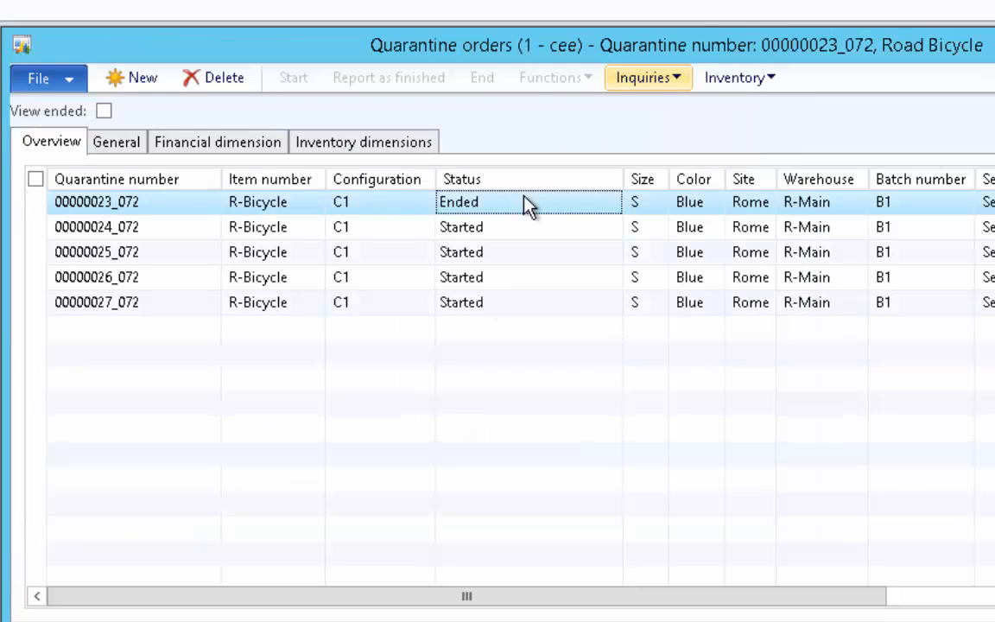
click(742, 79)
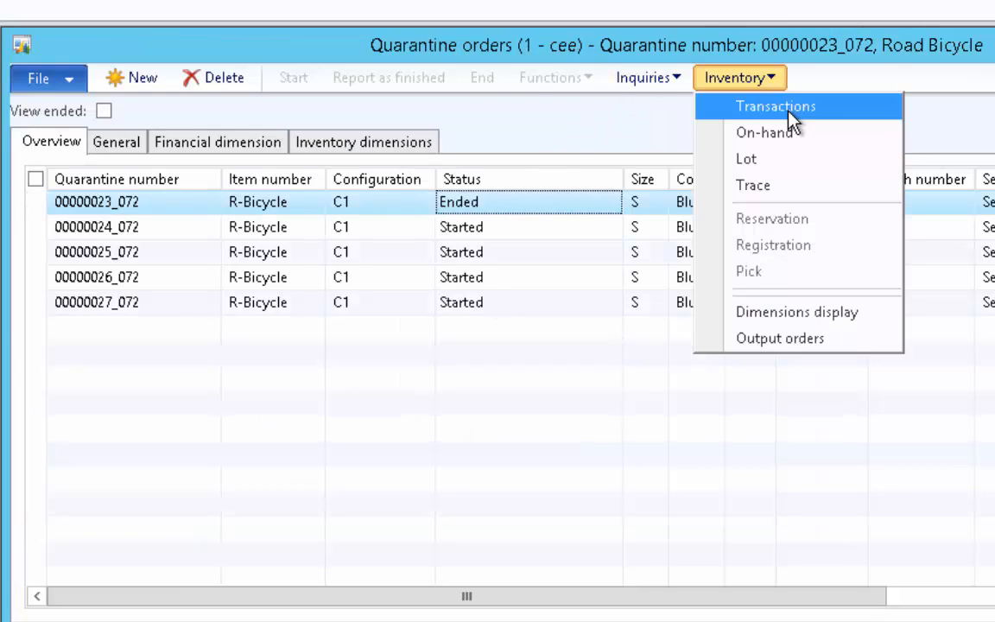
click(784, 107)
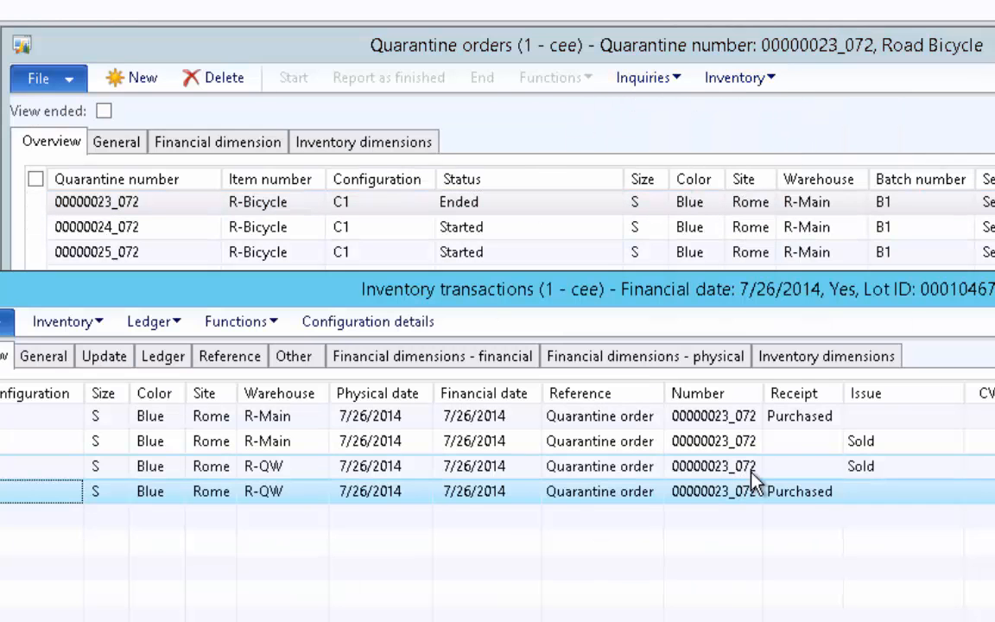
click(812, 420)
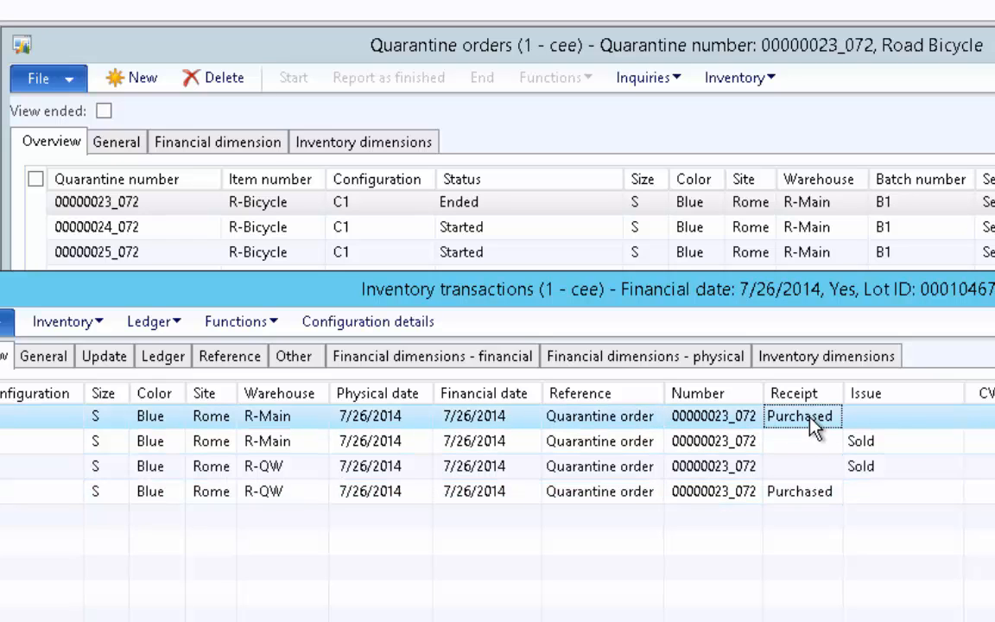
click(876, 469)
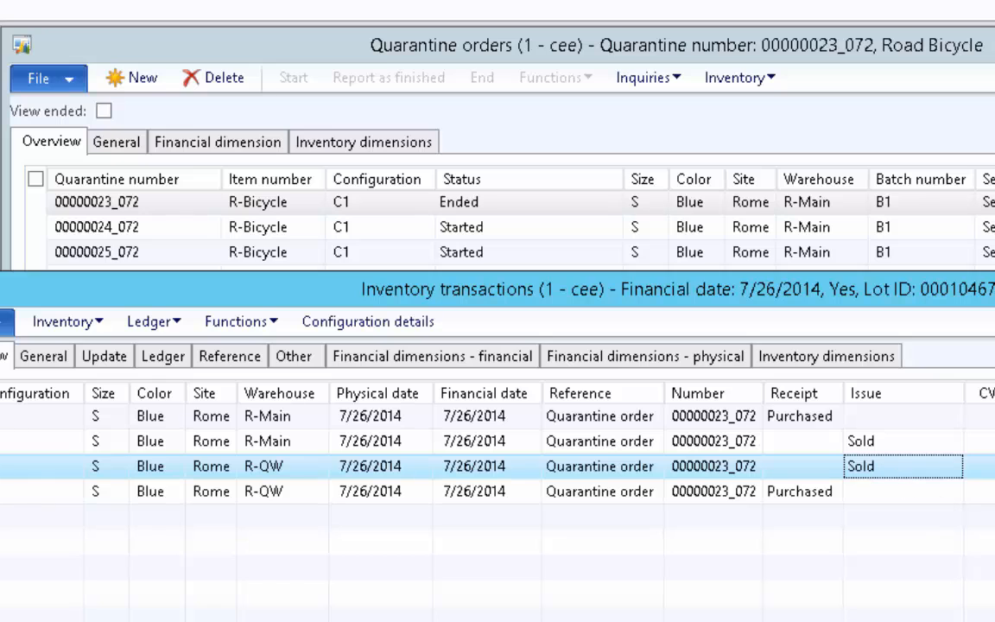
key(Escape)
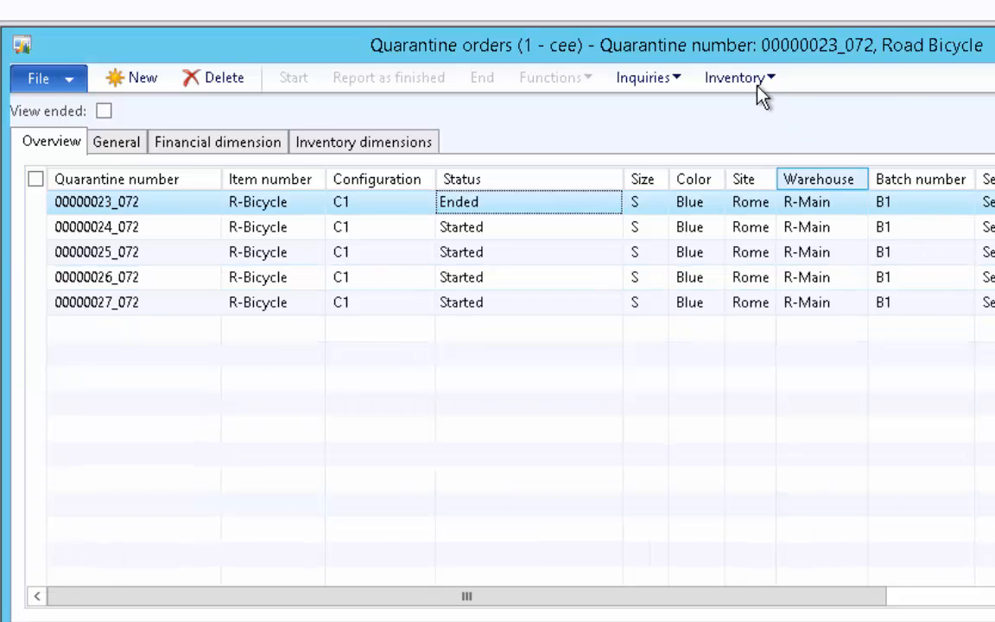
Open the on-hand overview by warehouse and serial number for R-Bicycle and check the physical and available quantities of Serial-01
click(756, 82)
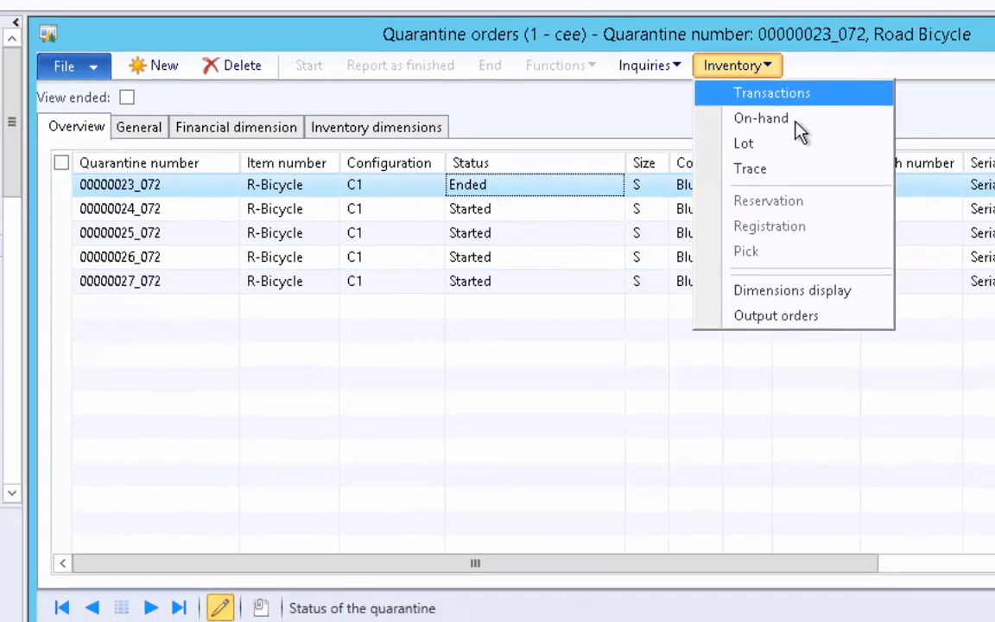
click(803, 134)
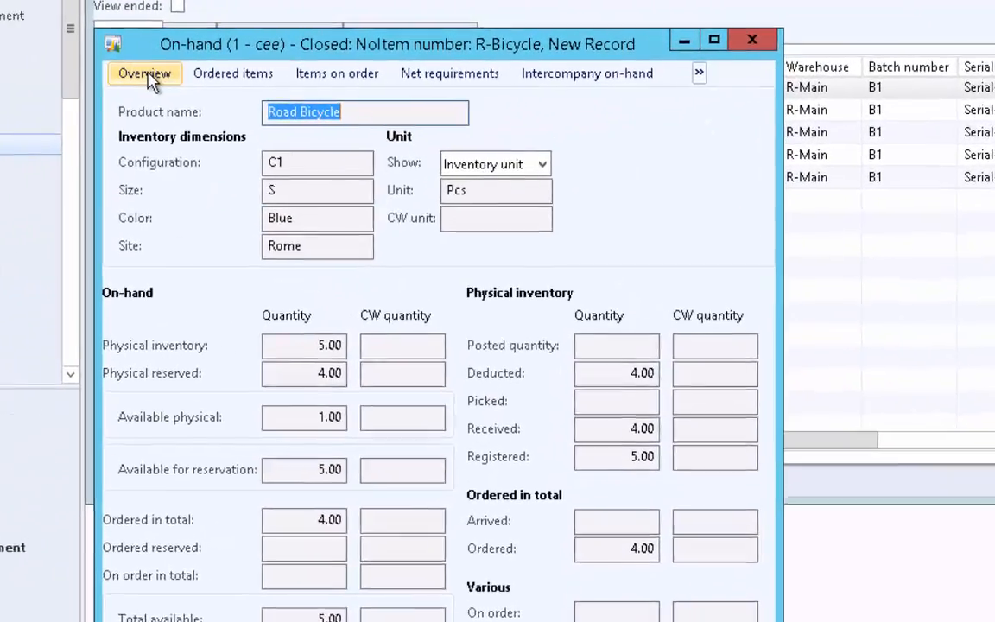
click(248, 63)
click(458, 188)
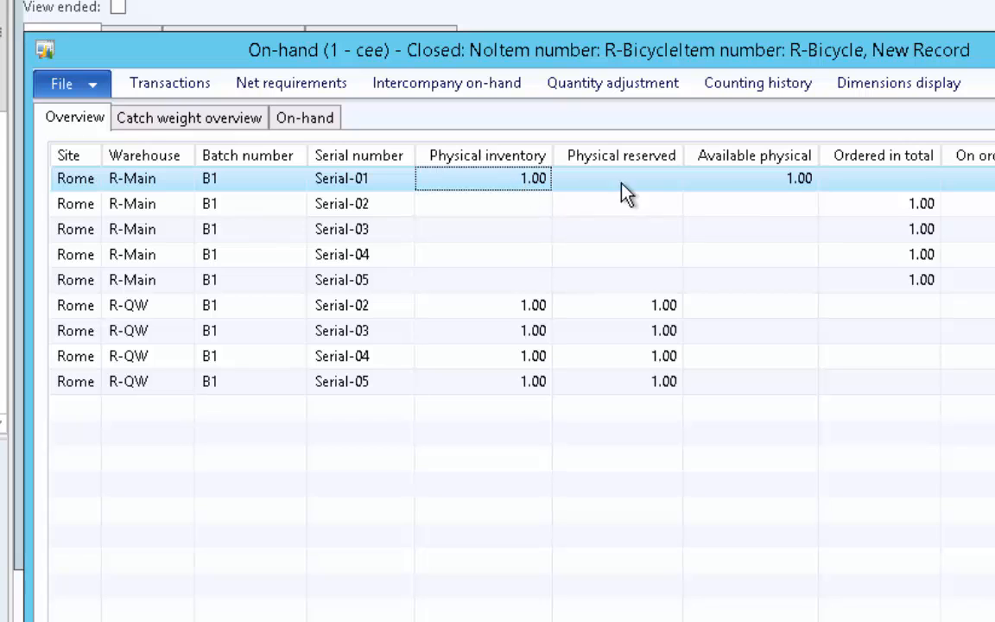
click(757, 182)
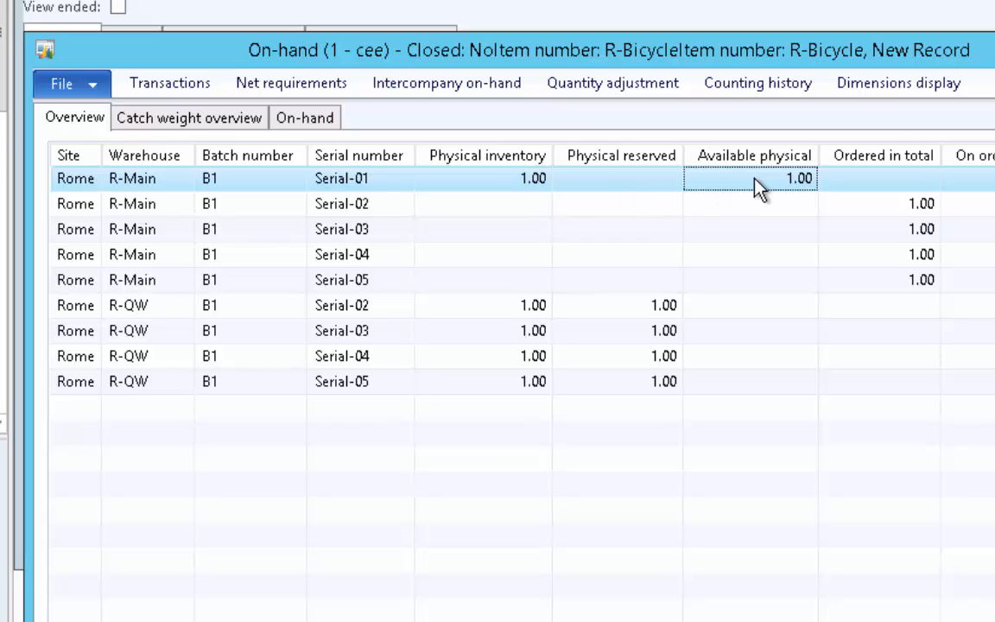
Examine the R-Main on-hand lines for Serial-02 to Serial-05, including their ordered quantities
click(372, 204)
click(376, 229)
click(381, 254)
click(384, 281)
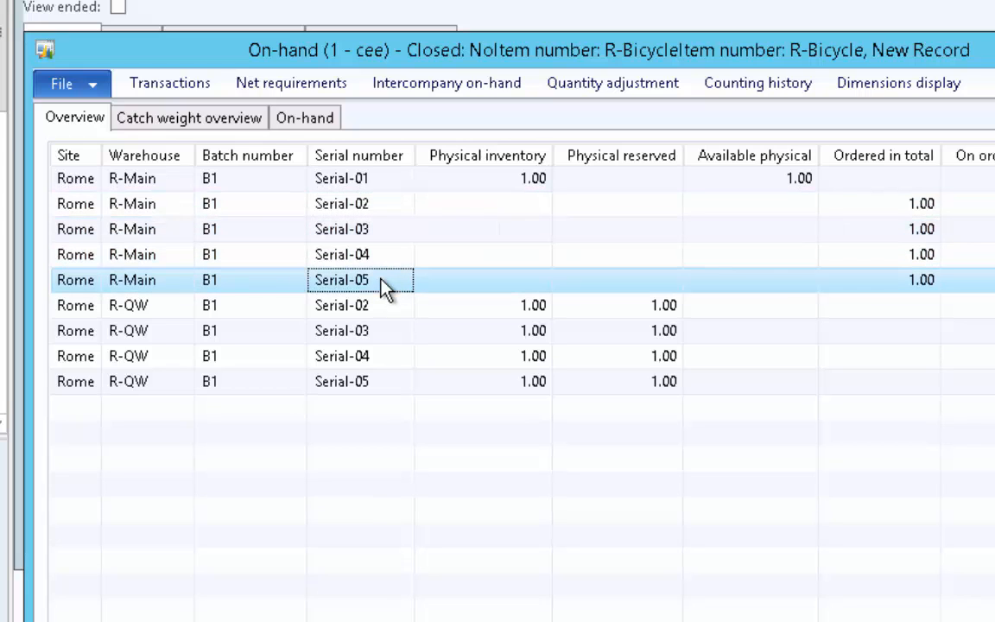
click(886, 208)
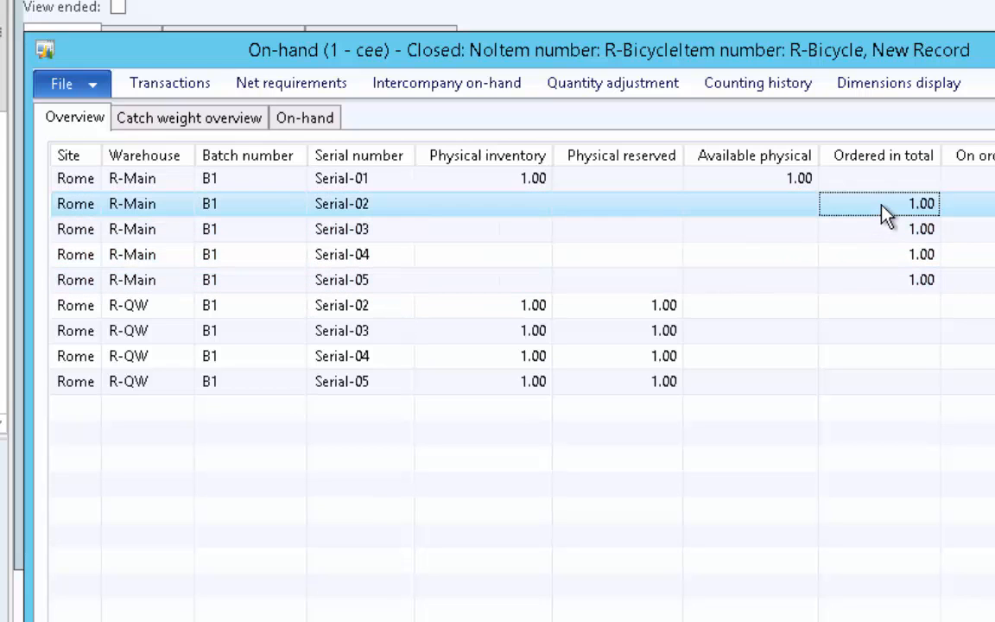
Inspect the reserved quantities and warehouse of the R-QW on-hand lines for Serial-02 to Serial-05, and close the on-hand forms
click(615, 309)
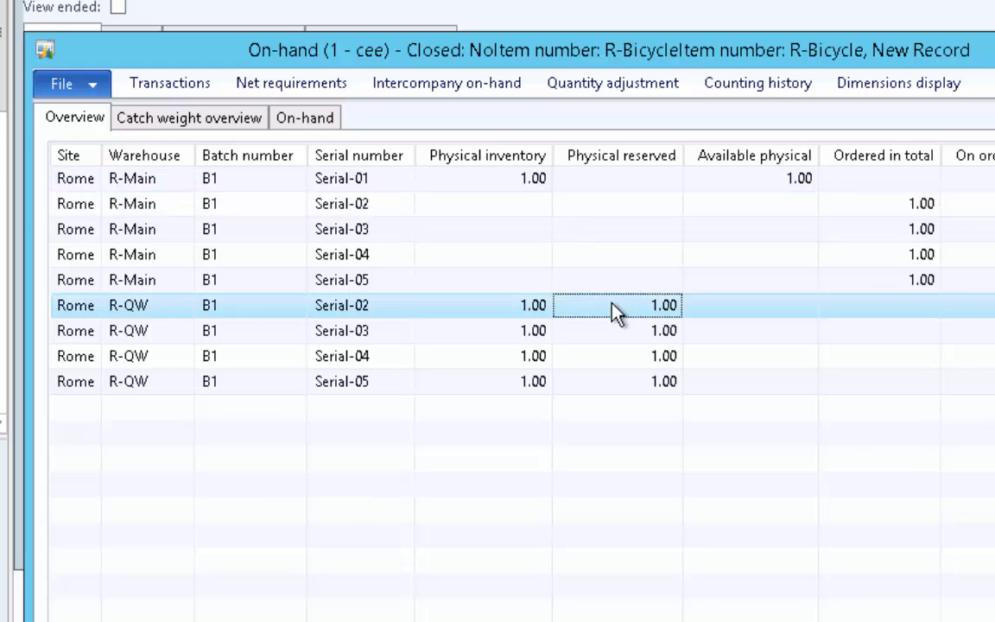
click(175, 389)
mouse_move(180, 345)
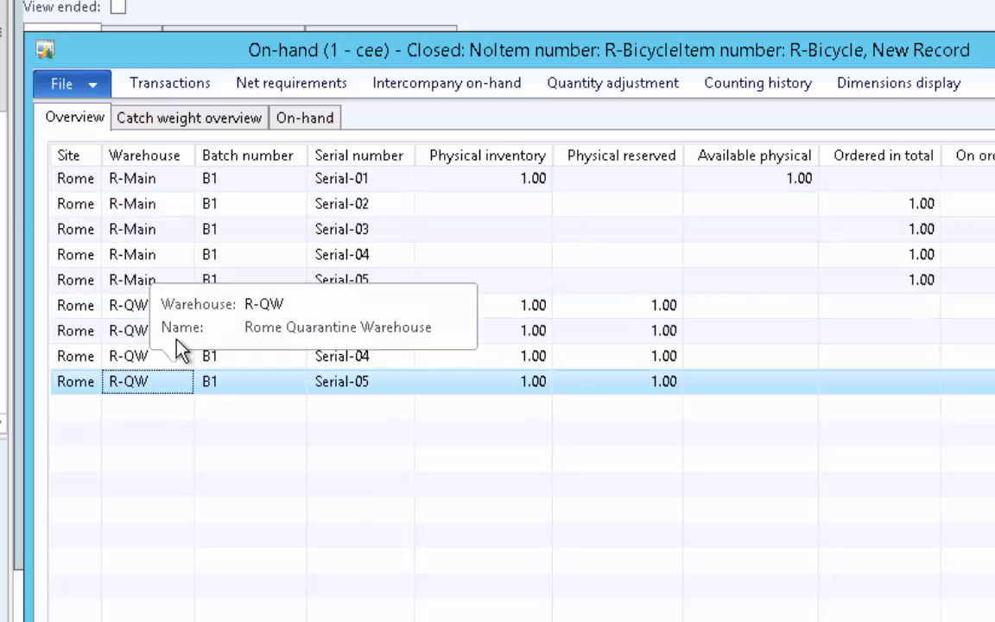
click(125, 309)
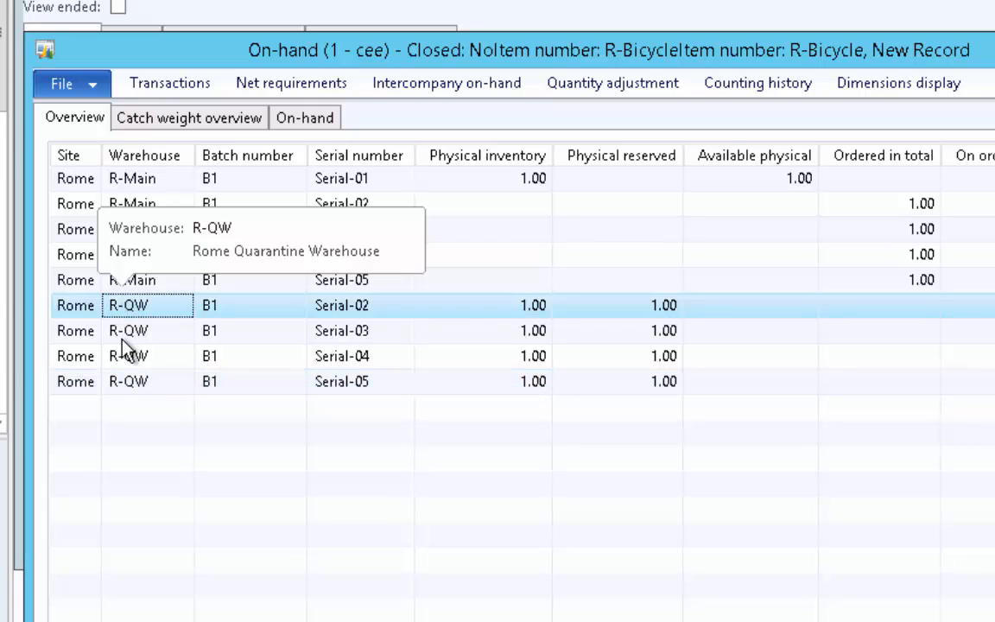
click(141, 336)
click(148, 356)
click(141, 389)
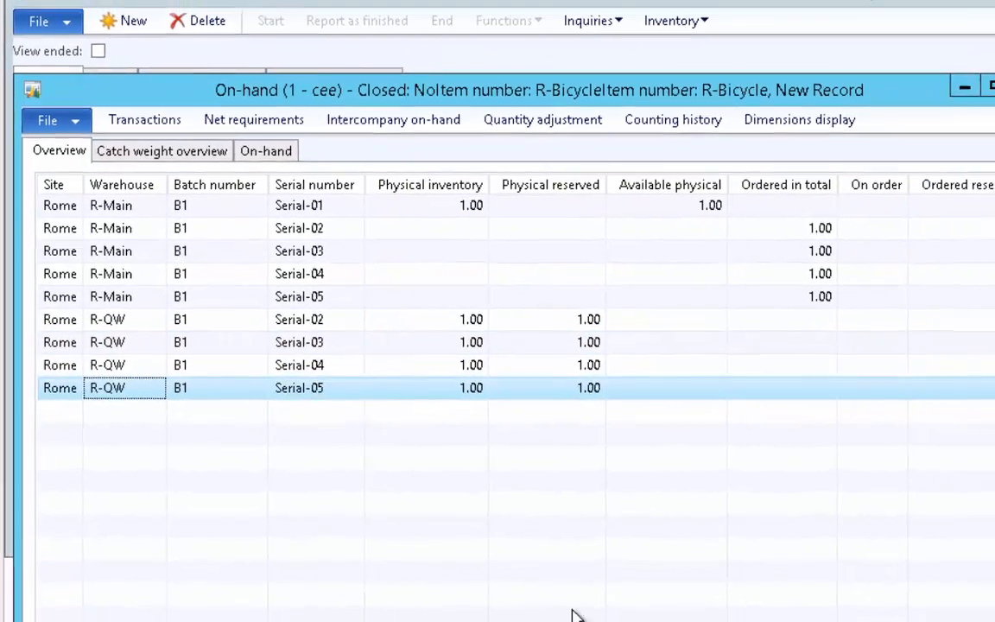
key(Escape)
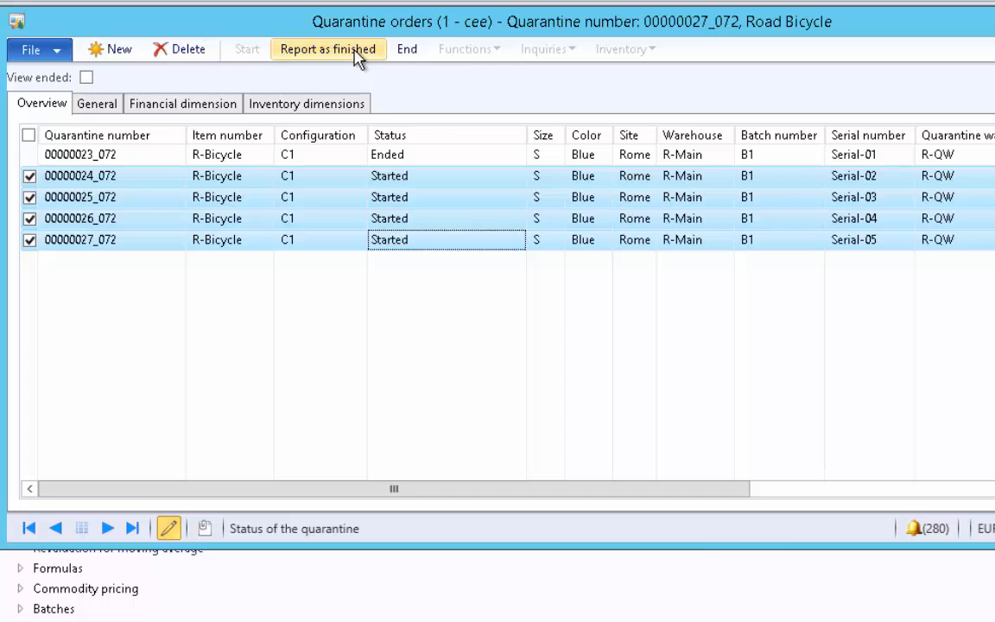
Report the four selected quarantine orders, Serial-02 to Serial-05, as finished and end them
click(359, 57)
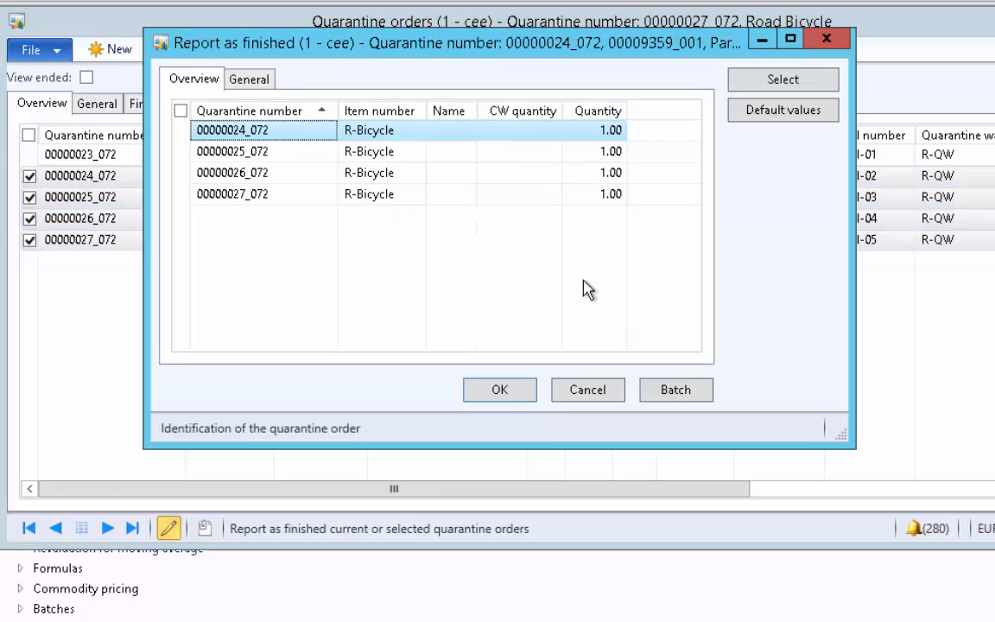
click(500, 390)
click(407, 52)
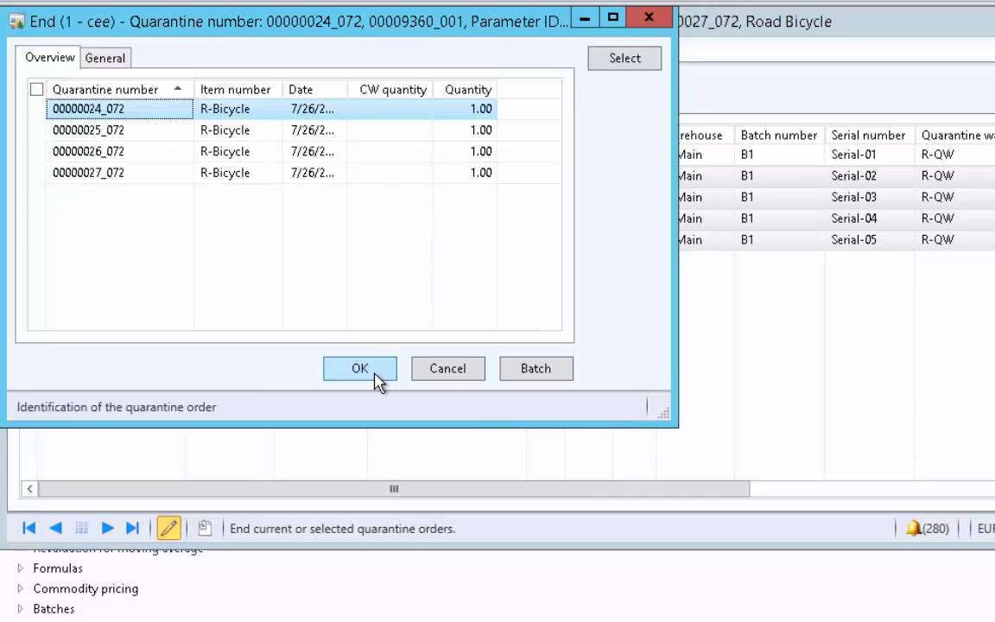
click(377, 380)
Close the Quarantine orders form and return to the common functions of Inventory and warehouse management
key(Escape)
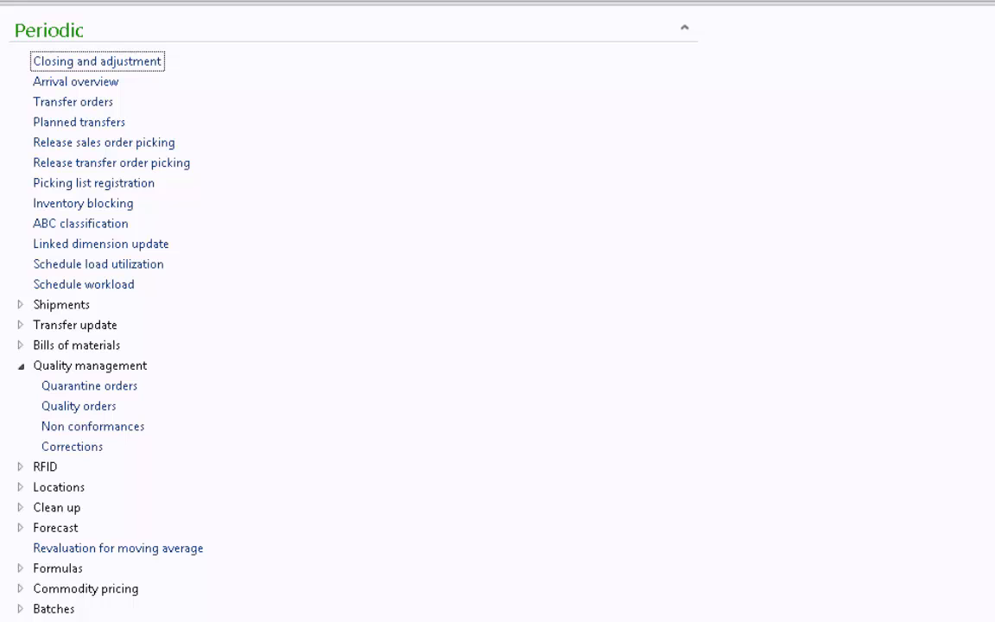
click(42, 2)
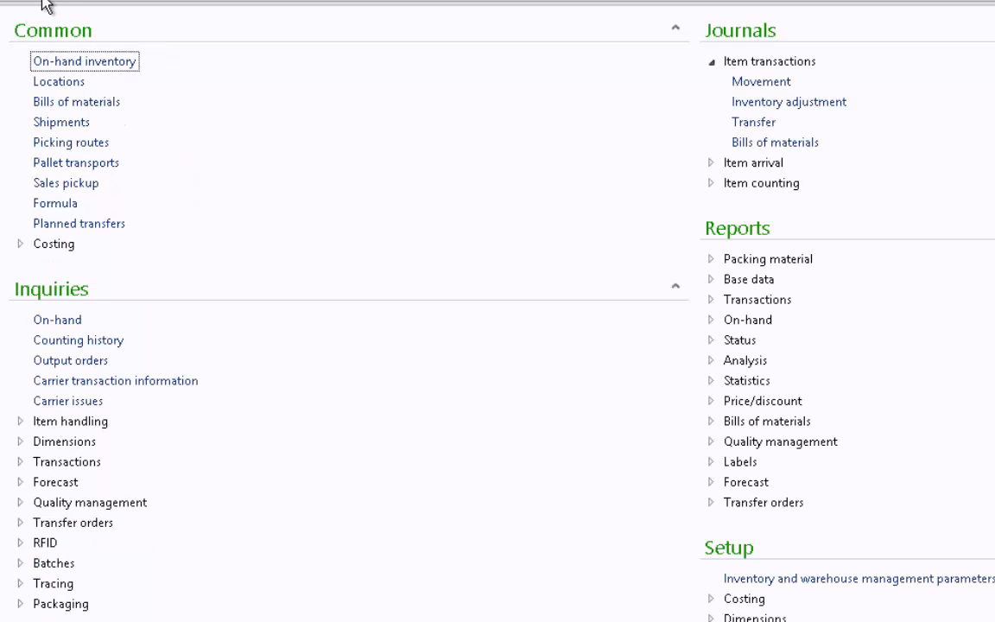
Review the R-Bicycle on-hand lines for Serial-01 to Serial-05, including warehouse and available physical quantities, and close the form
click(69, 320)
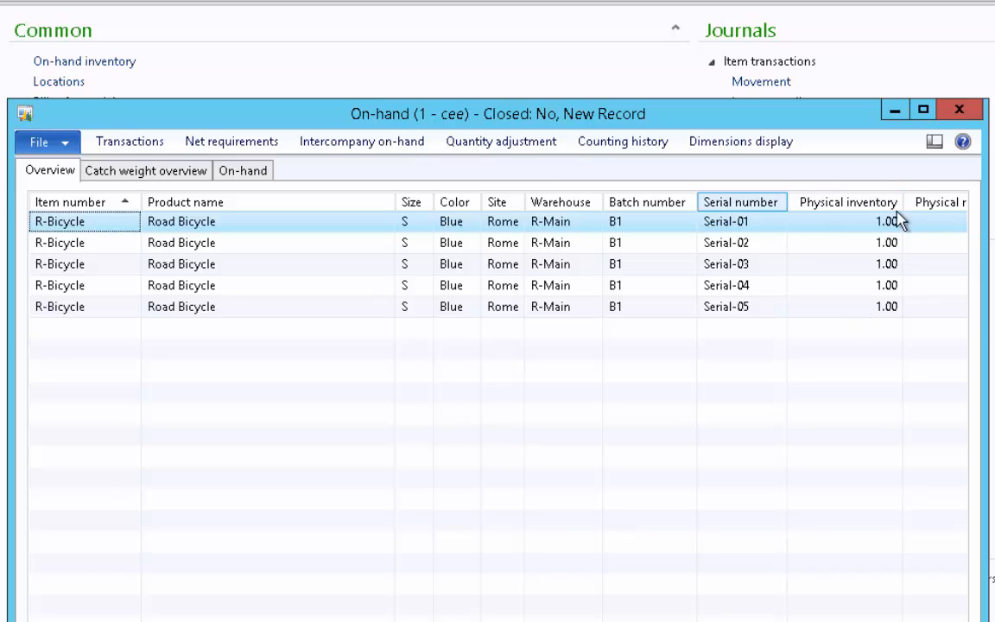
scroll(771, 495, right, 4)
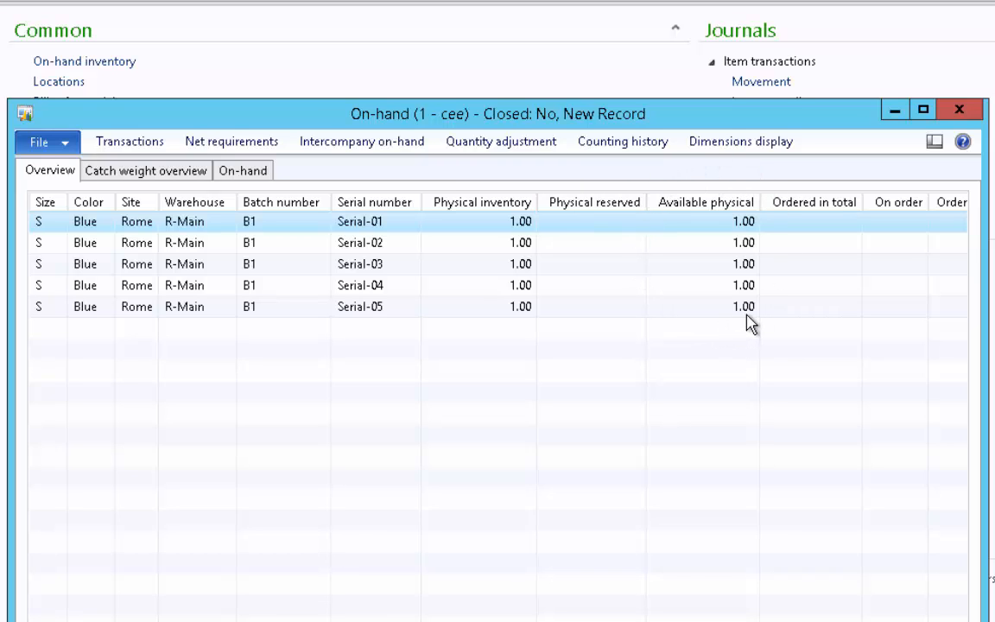
key(Escape)
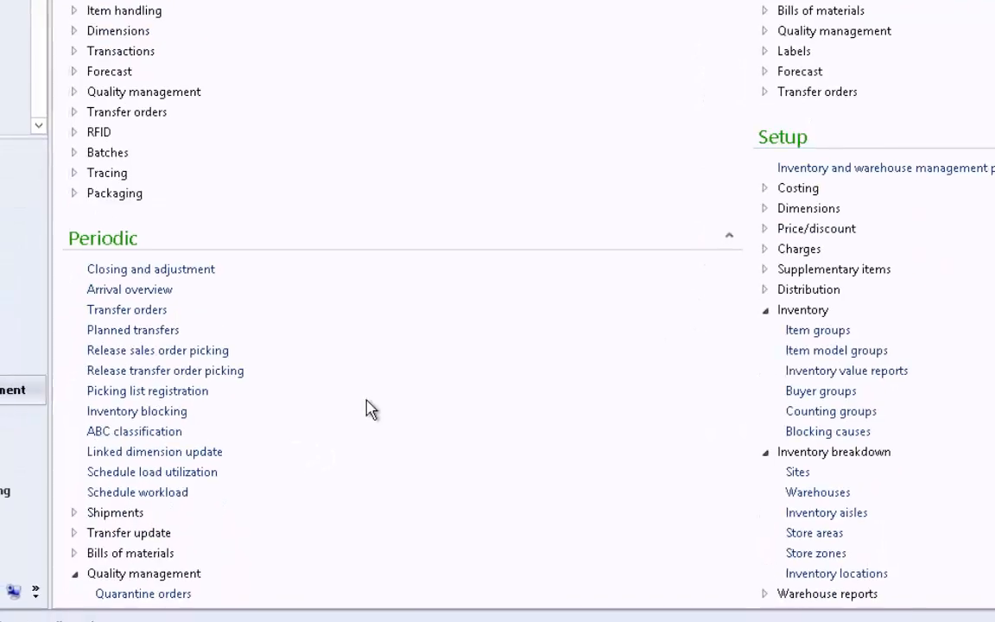
Create a quarantine order for item R-Bicycle, batch B1, at Rome's R-Main warehouse with R-QW as quarantine warehouse
click(165, 589)
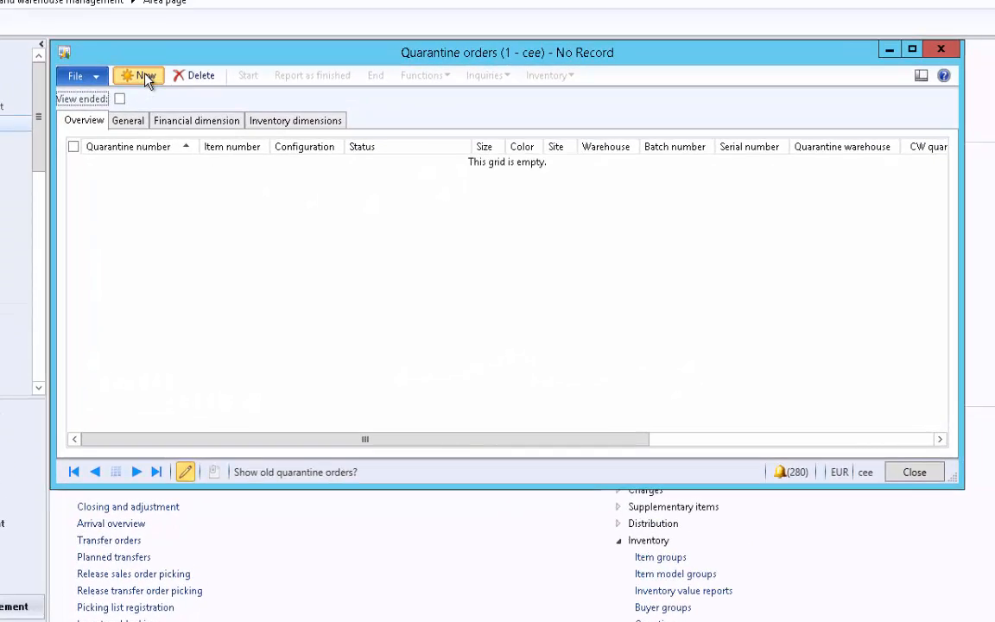
click(134, 74)
click(257, 165)
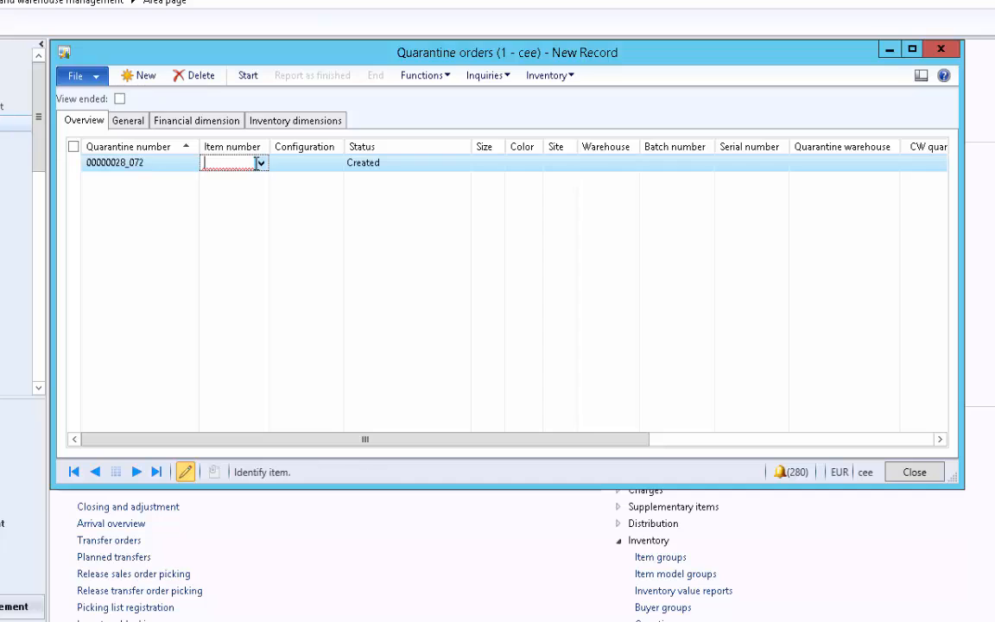
text(R-Bicycle)
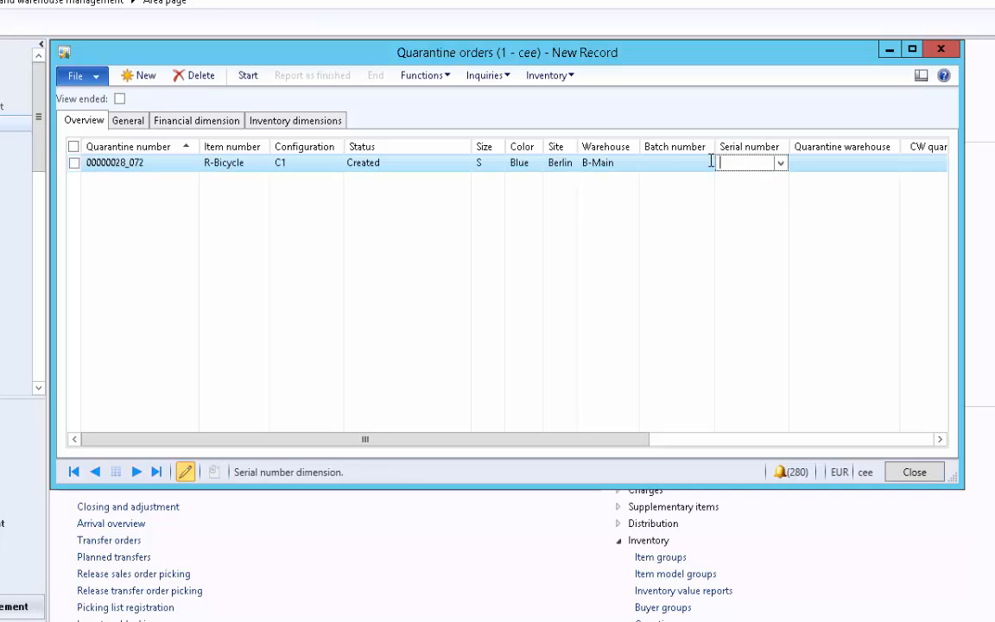
click(710, 162)
click(708, 164)
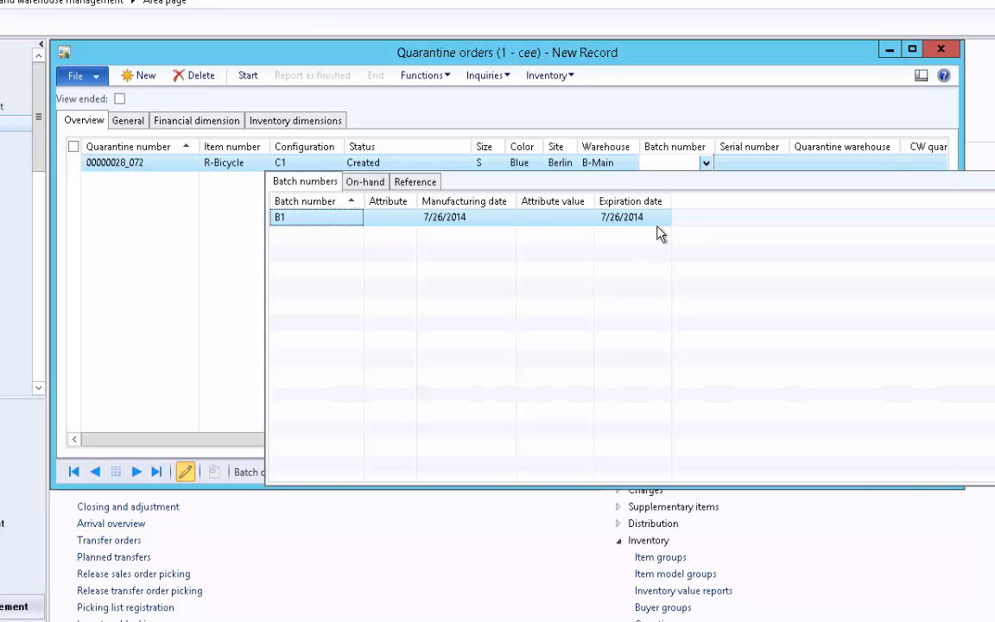
click(318, 218)
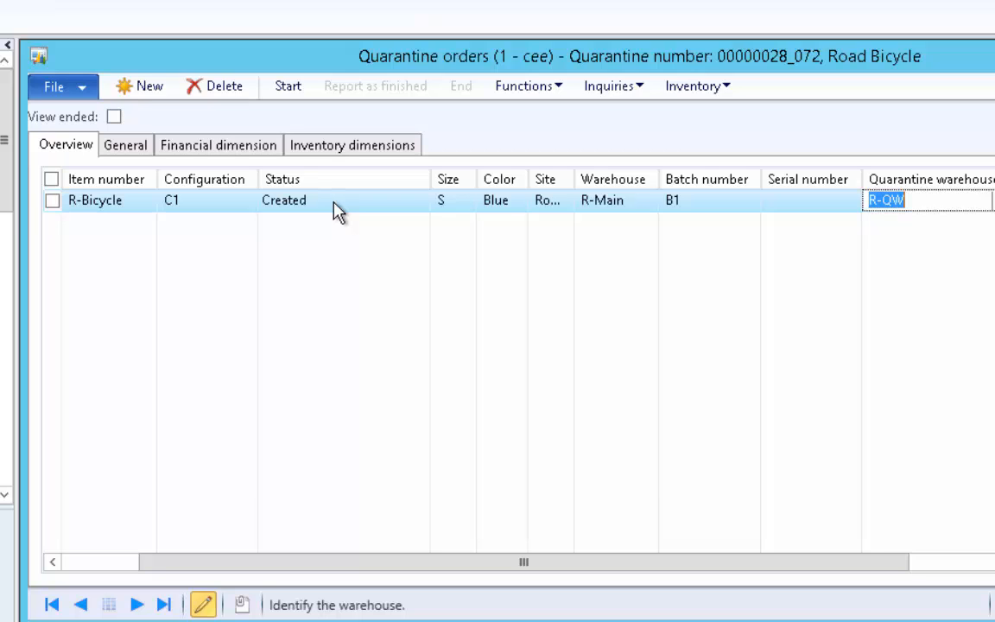
Inspect the receipt and issue status of the newly created quarantine order's inventory transactions, and close the transactions form
click(336, 210)
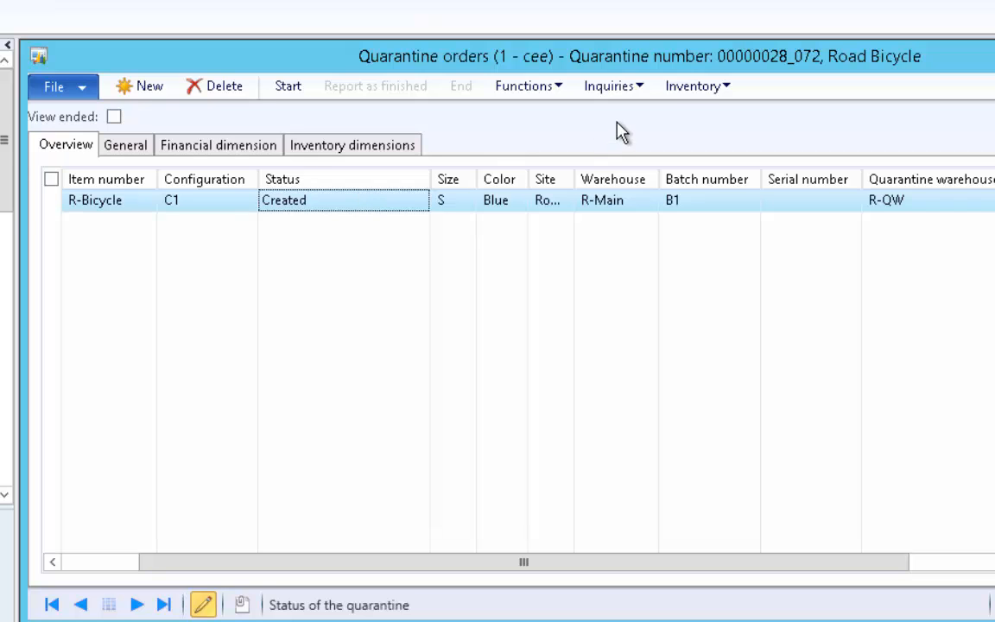
click(695, 90)
click(731, 113)
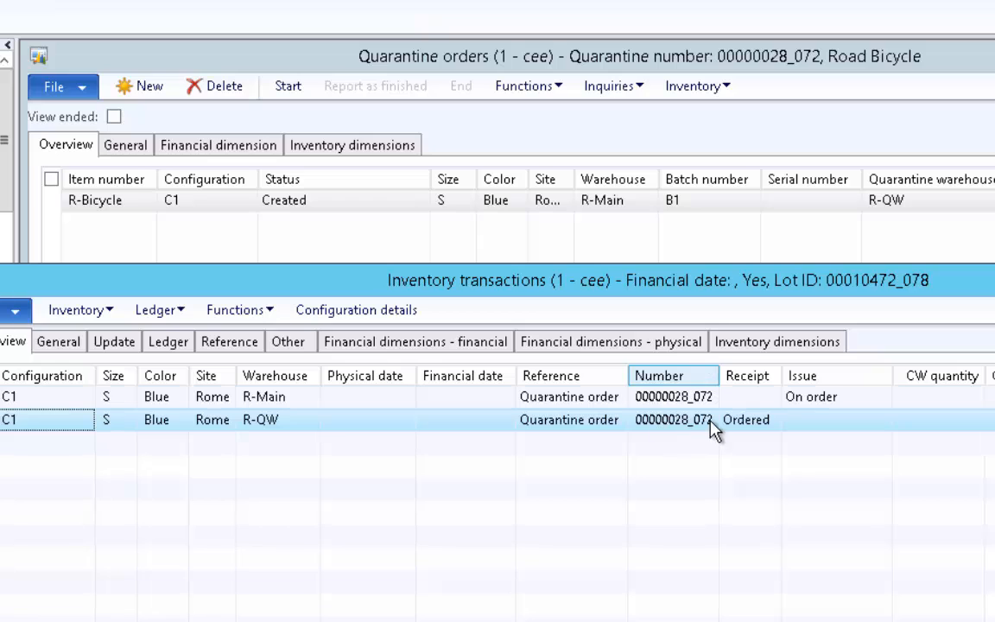
click(608, 425)
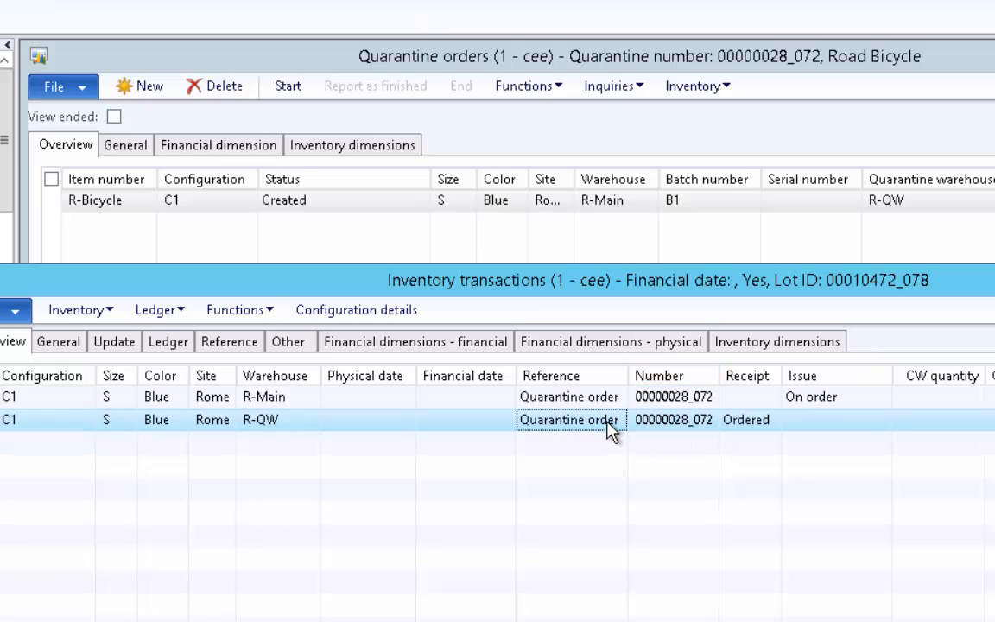
click(844, 400)
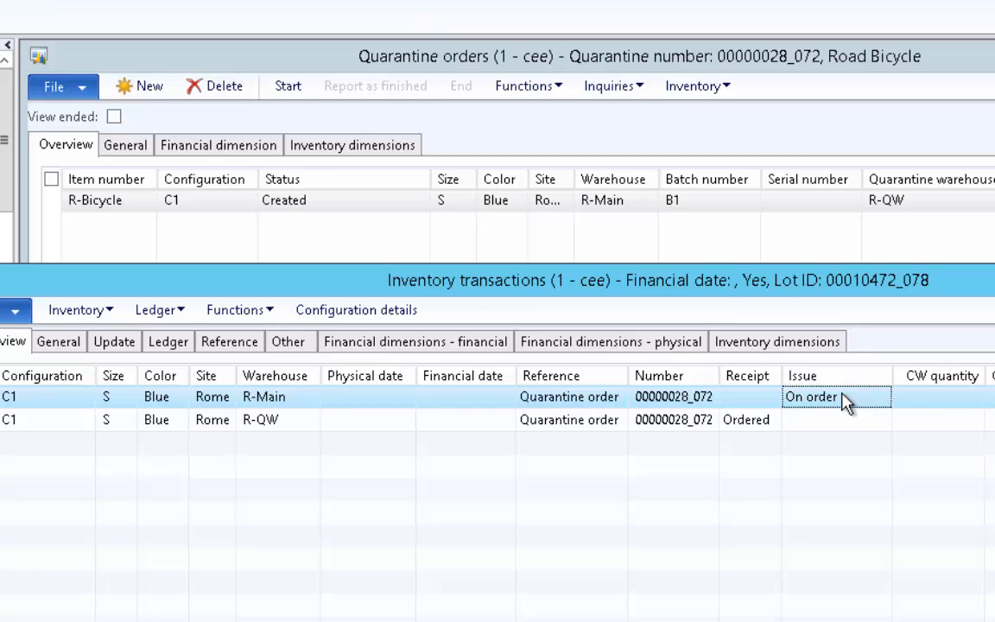
click(318, 255)
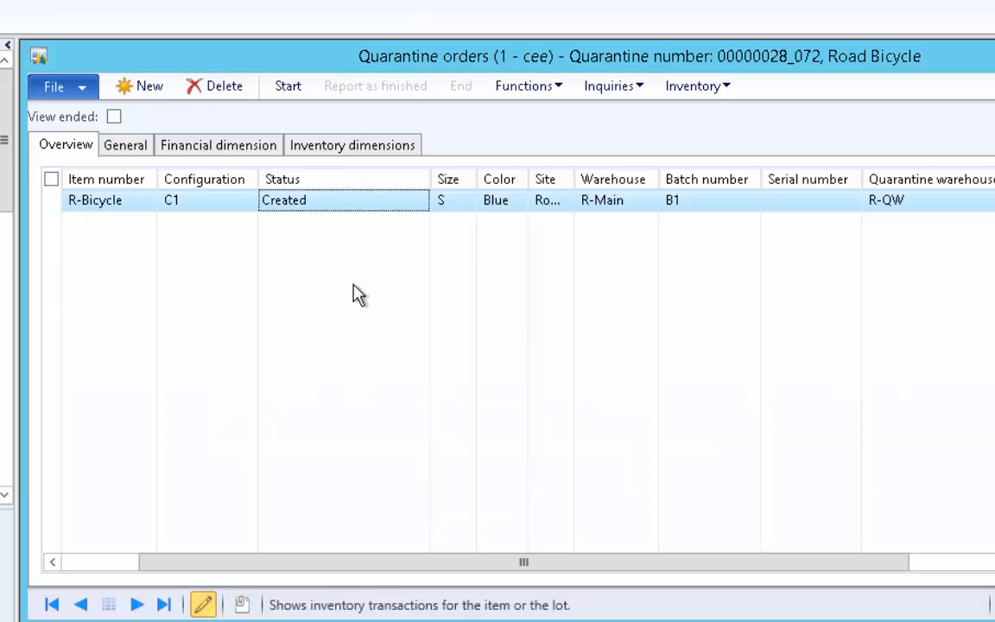
Start the new road bicycle quarantine order and inspect the receipt and issue statuses of its R-Main and R-QW transactions
click(293, 88)
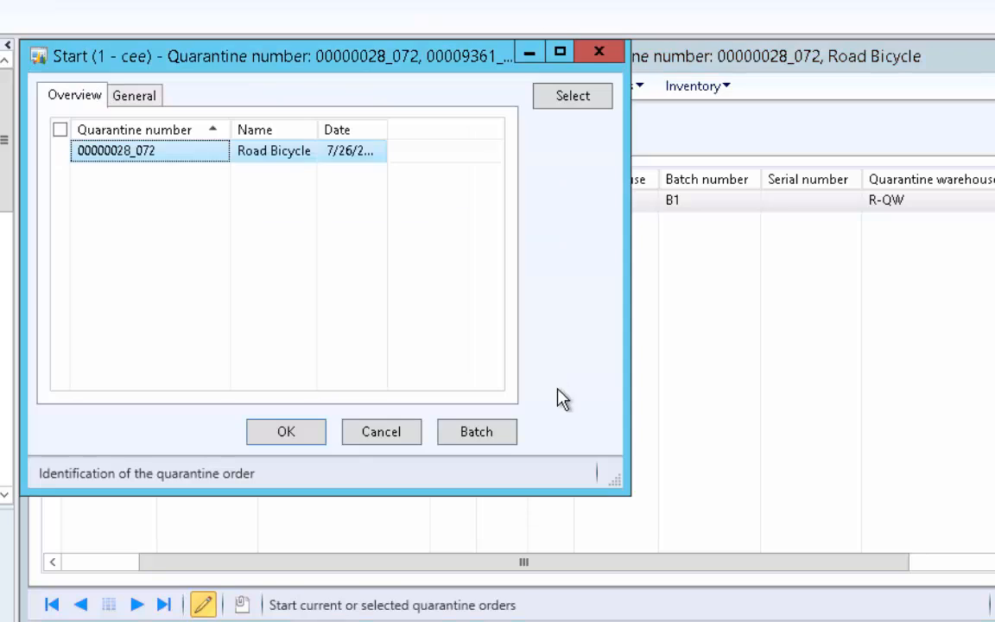
click(310, 434)
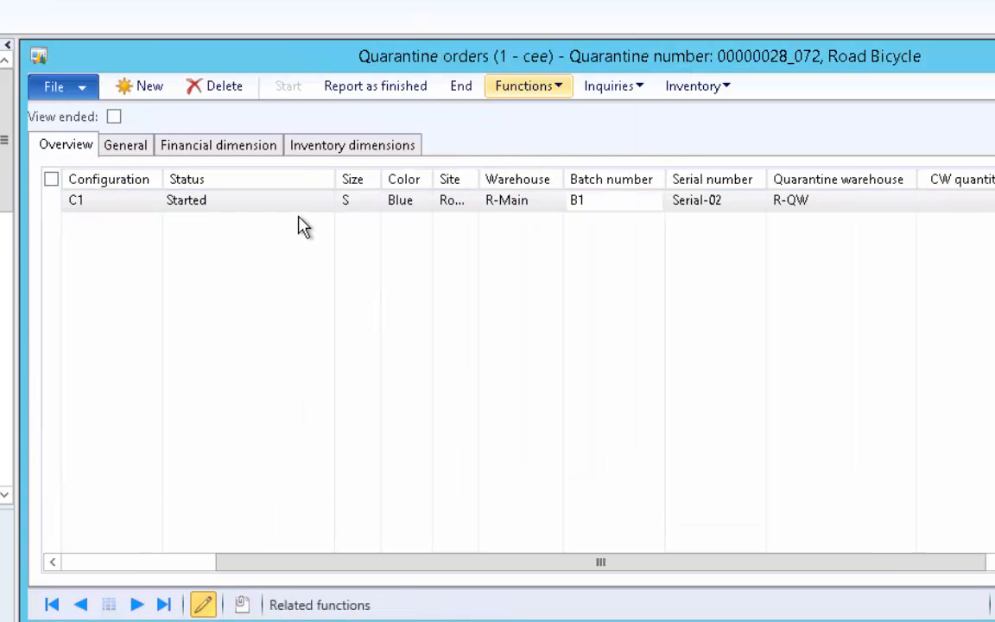
click(711, 91)
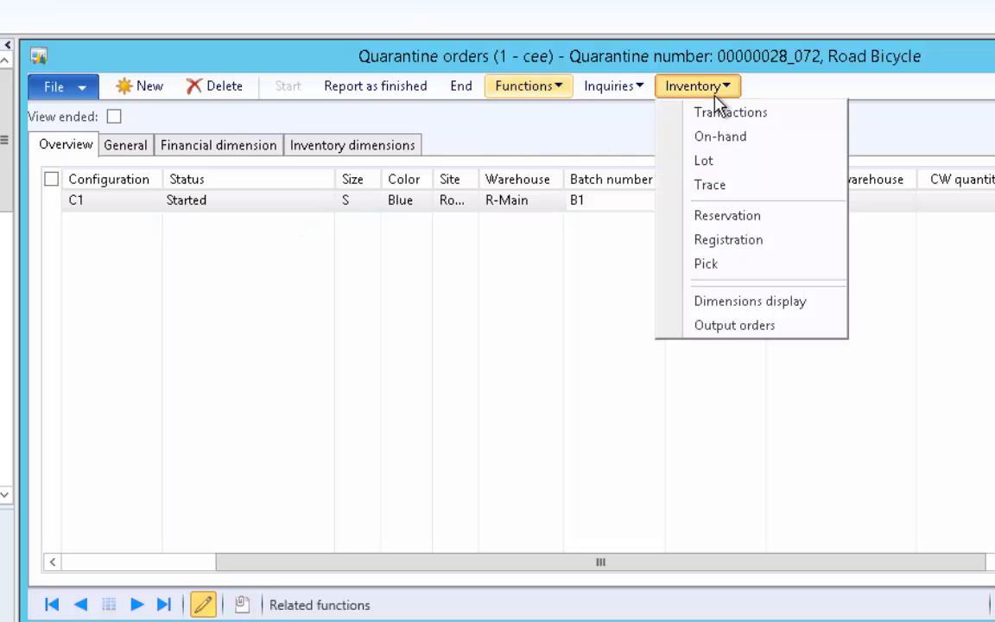
click(751, 121)
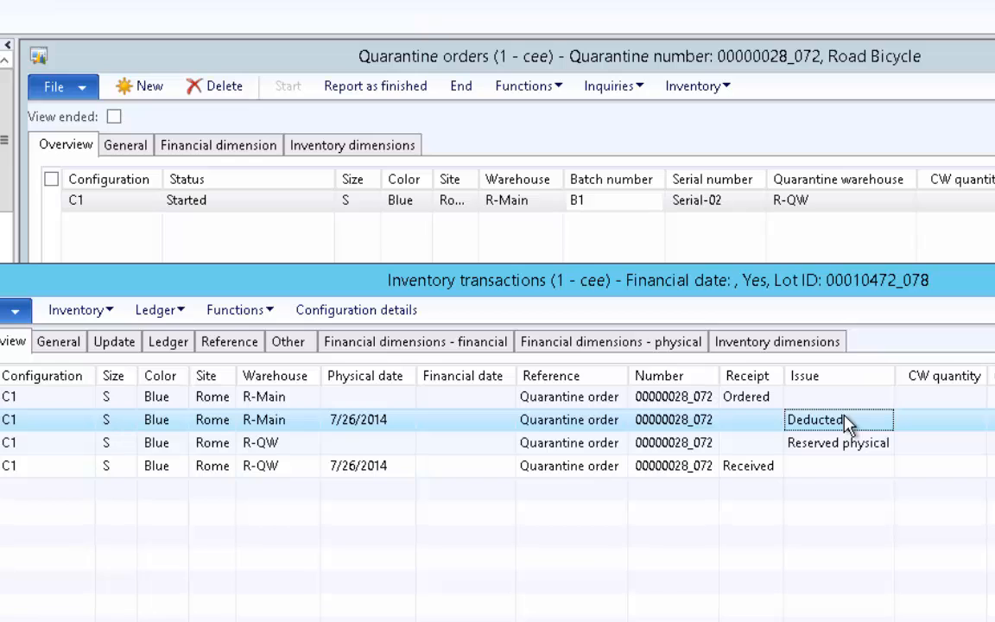
click(851, 451)
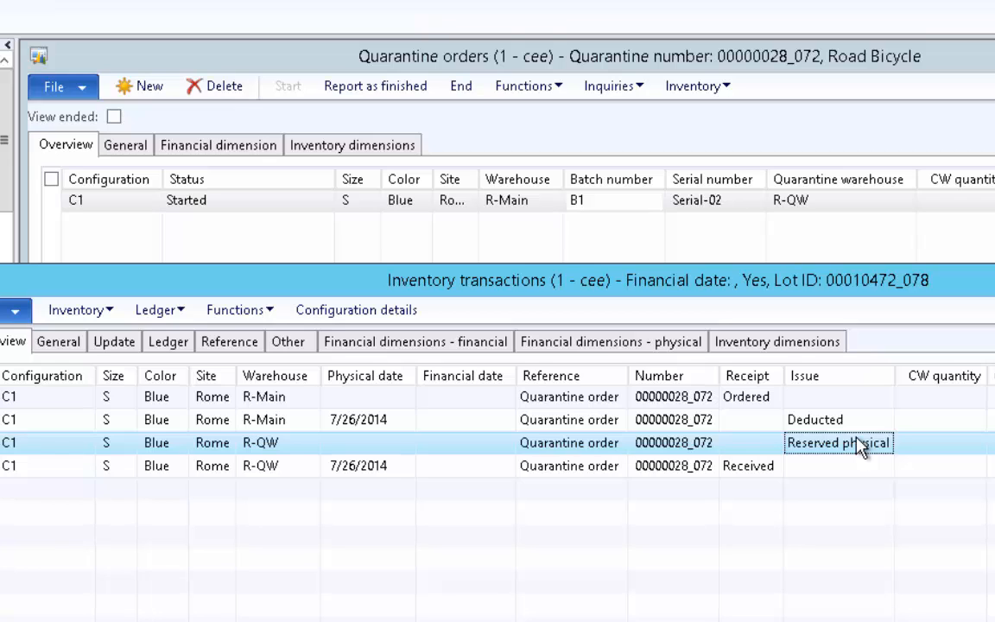
click(749, 401)
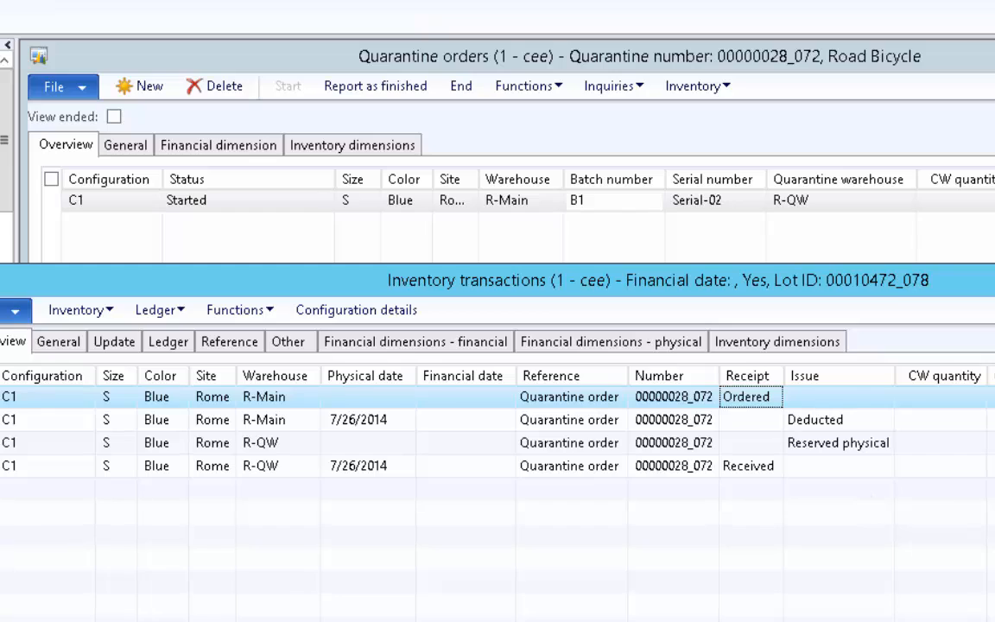
key(Escape)
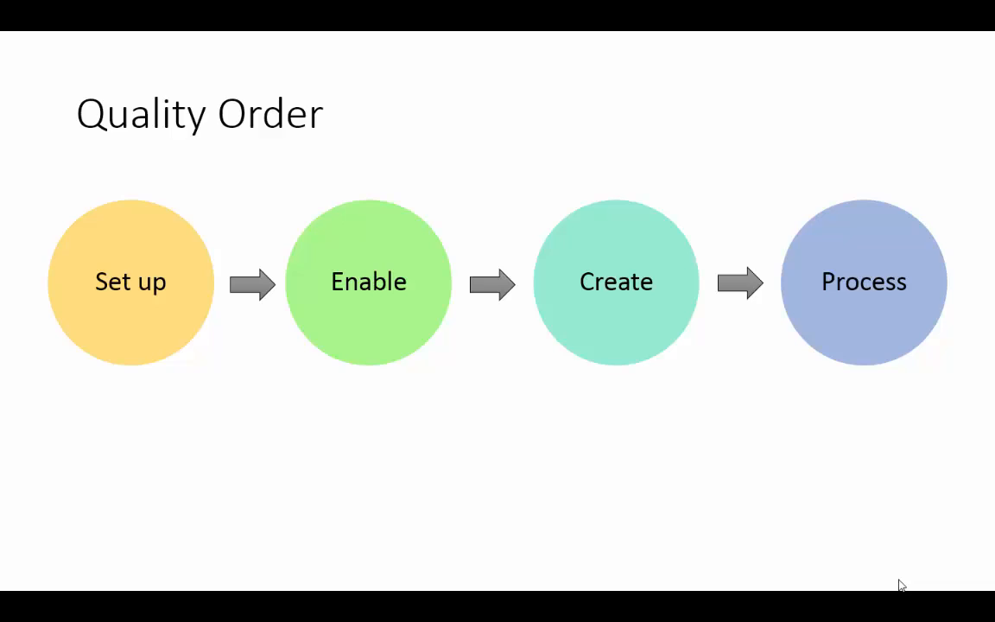
click(899, 585)
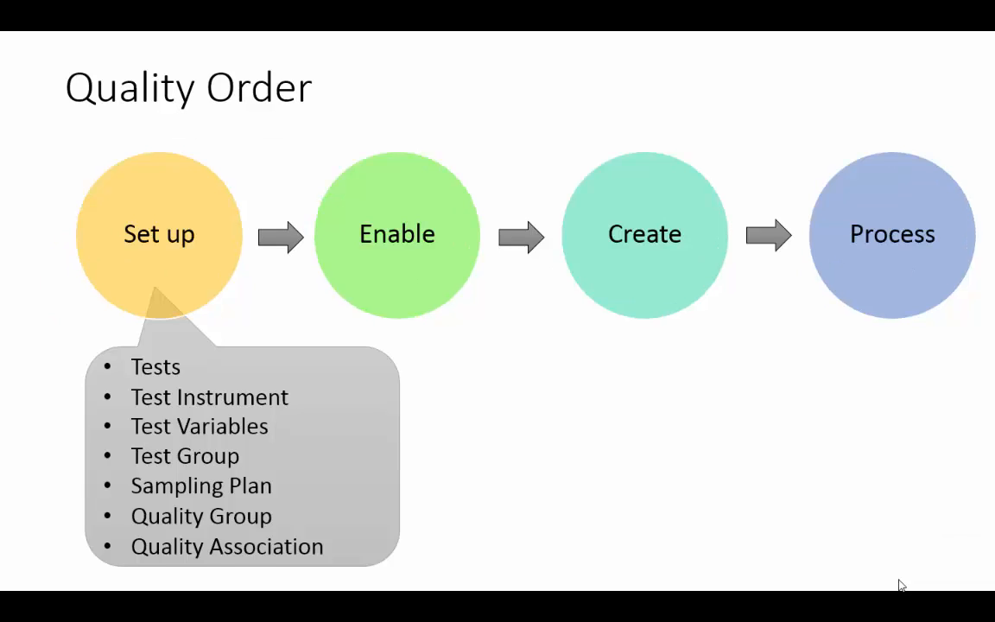
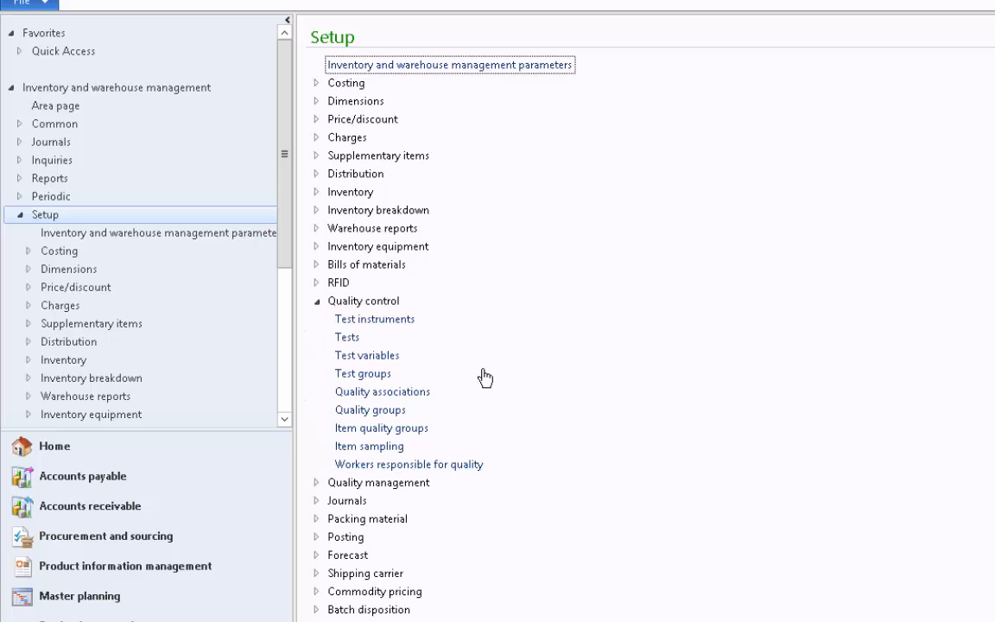
Add a test instrument named PC in the quality control setup and assign it to test area TA
click(400, 322)
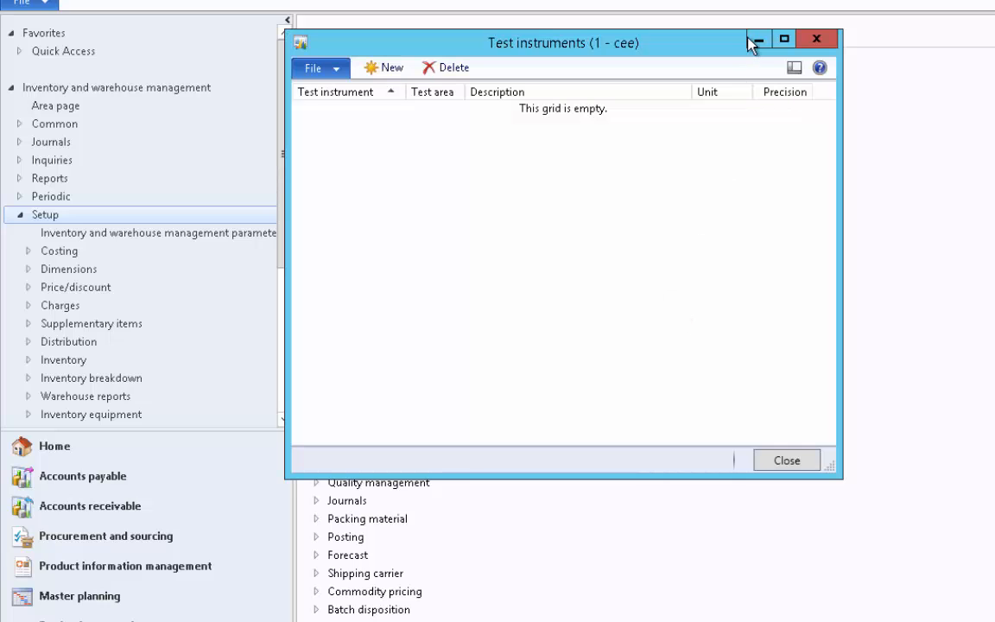
drag(634, 34, 730, 88)
click(482, 121)
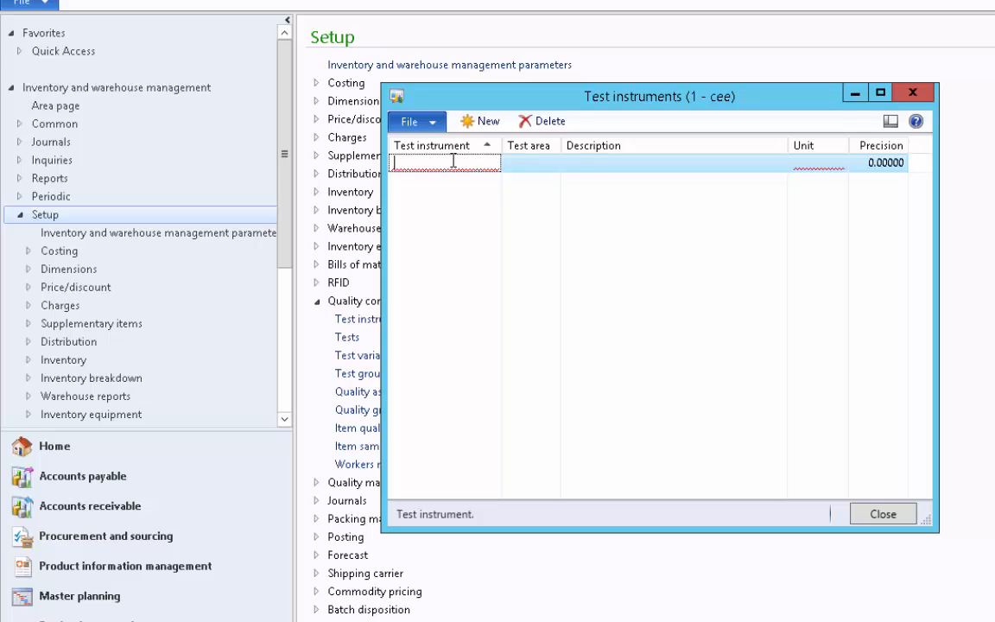
text(PC)
key(Tab)
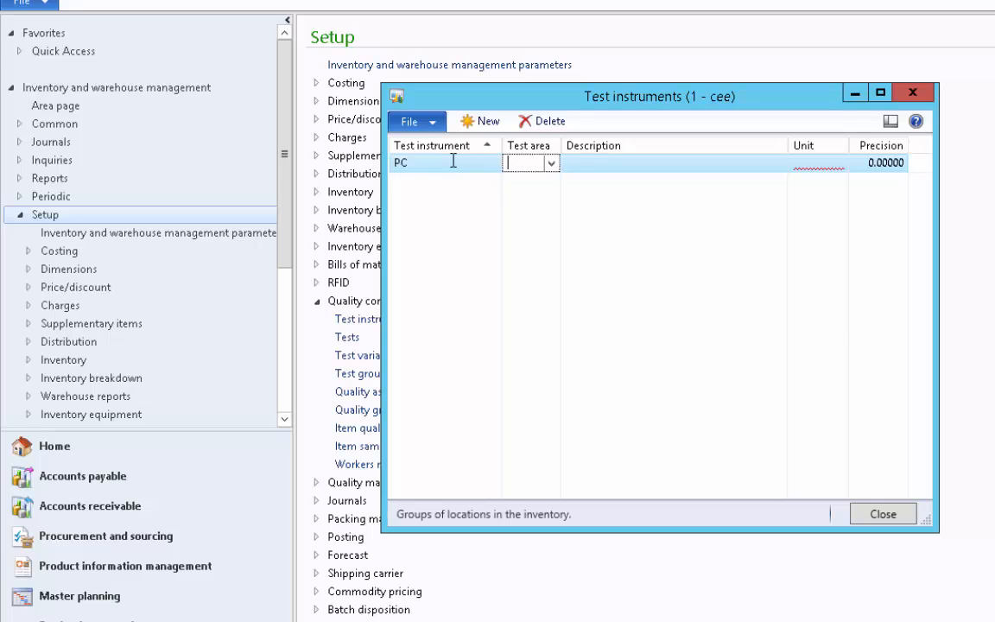
click(551, 164)
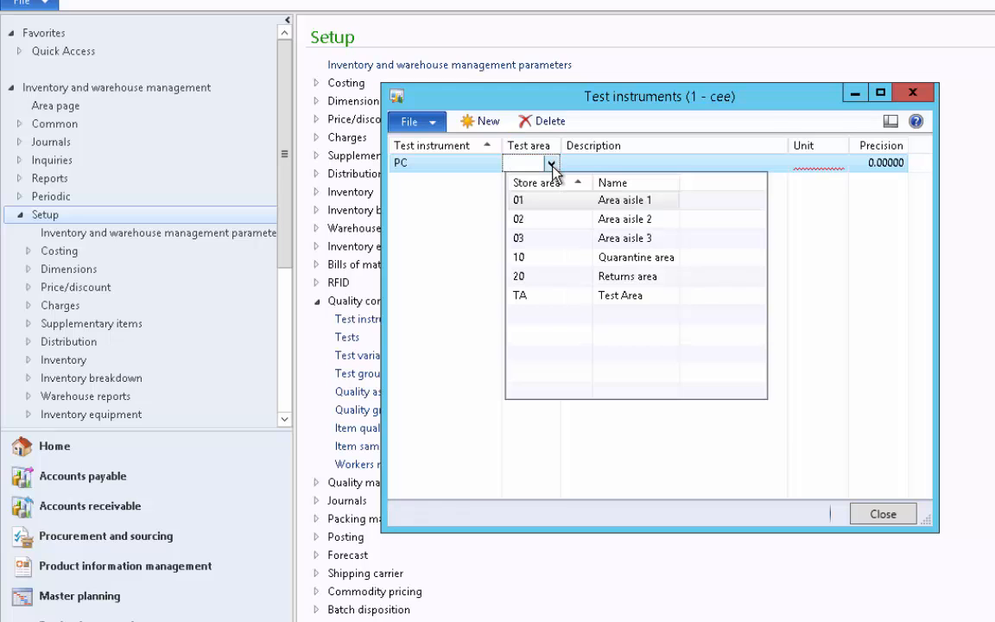
click(538, 303)
Describe the PC instrument as Pressure Checker, with unit PSI and a precision of 0.1
click(607, 167)
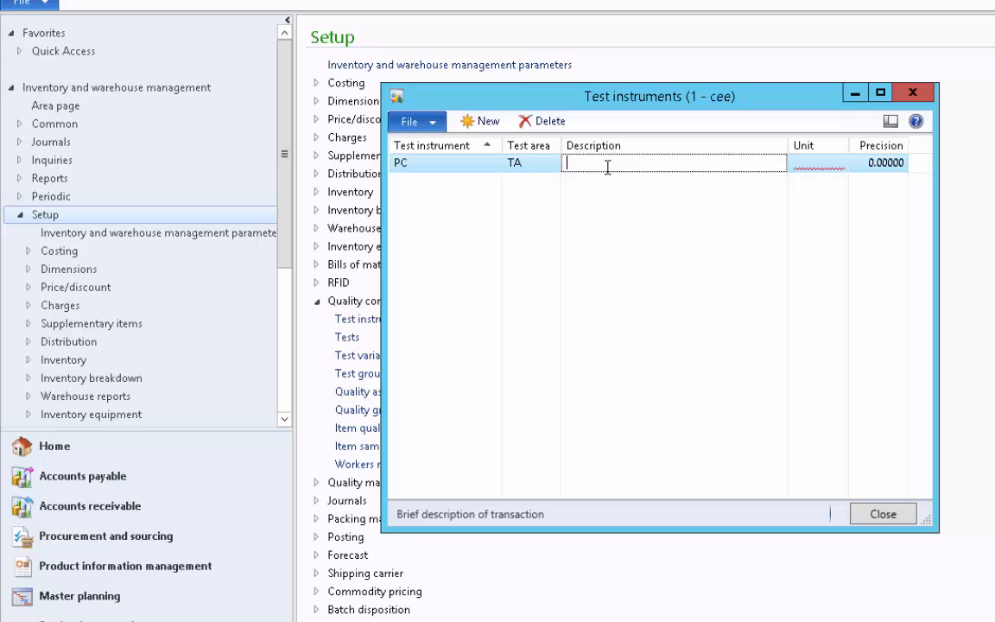
text(Pressure Checker)
key(Tab)
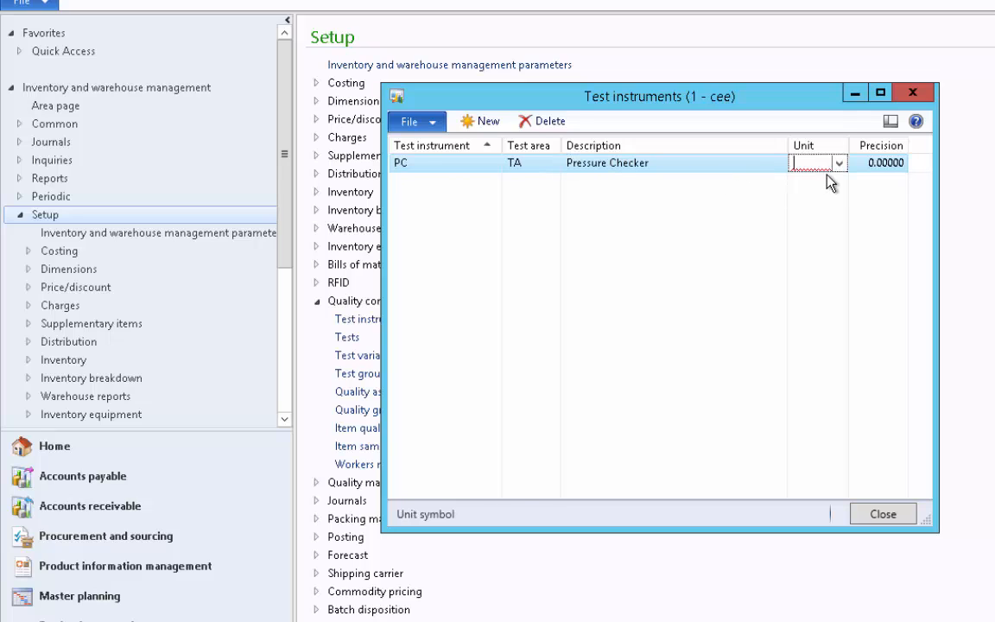
text(PSI)
key(Tab)
text(0.1)
Add a test instrument Ruler in test area TA with description Ruler, unit In and precision 0.01, and close the form
key(ctrl+n)
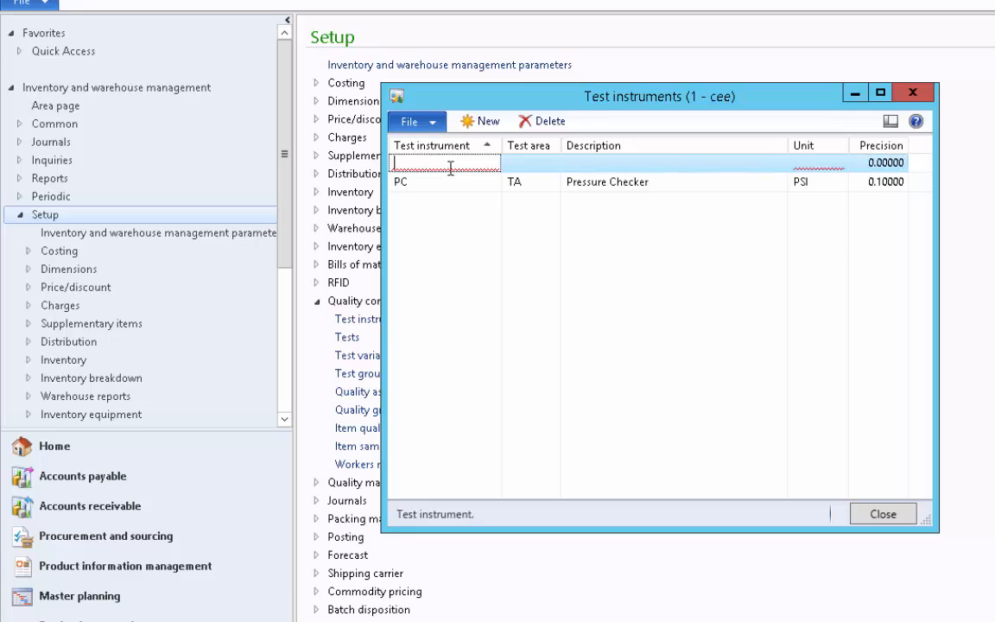
text(Ruler)
key(Tab)
text(TA)
key(Tab)
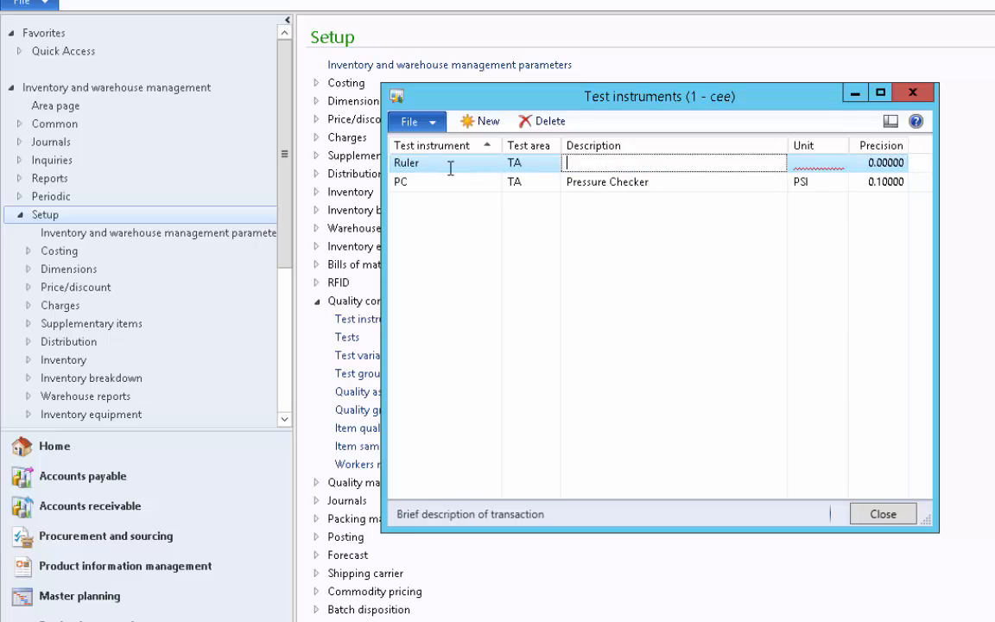
text(Ruler)
key(Tab)
text(In)
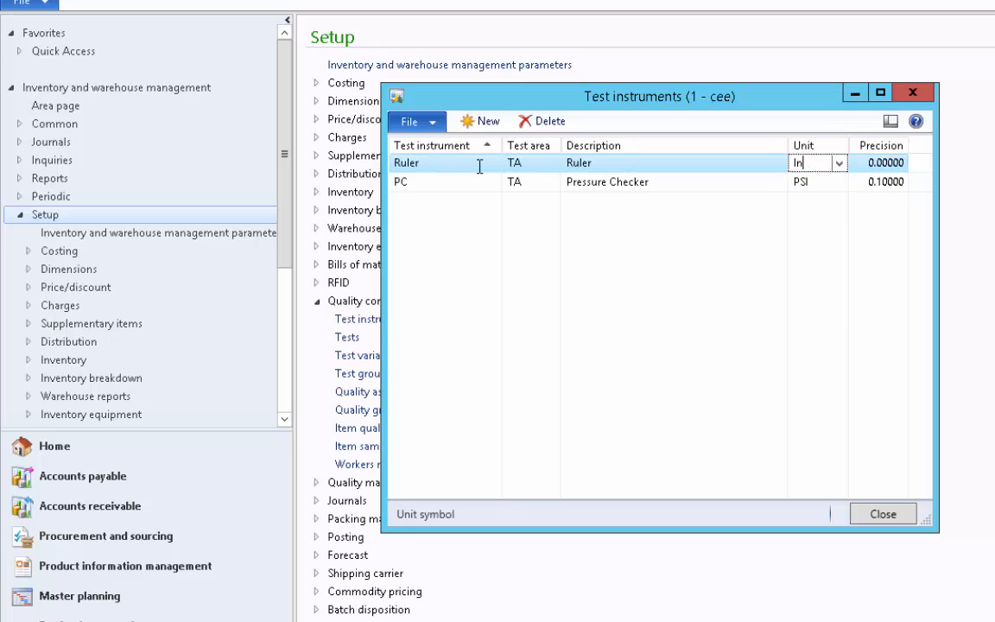
key(Tab)
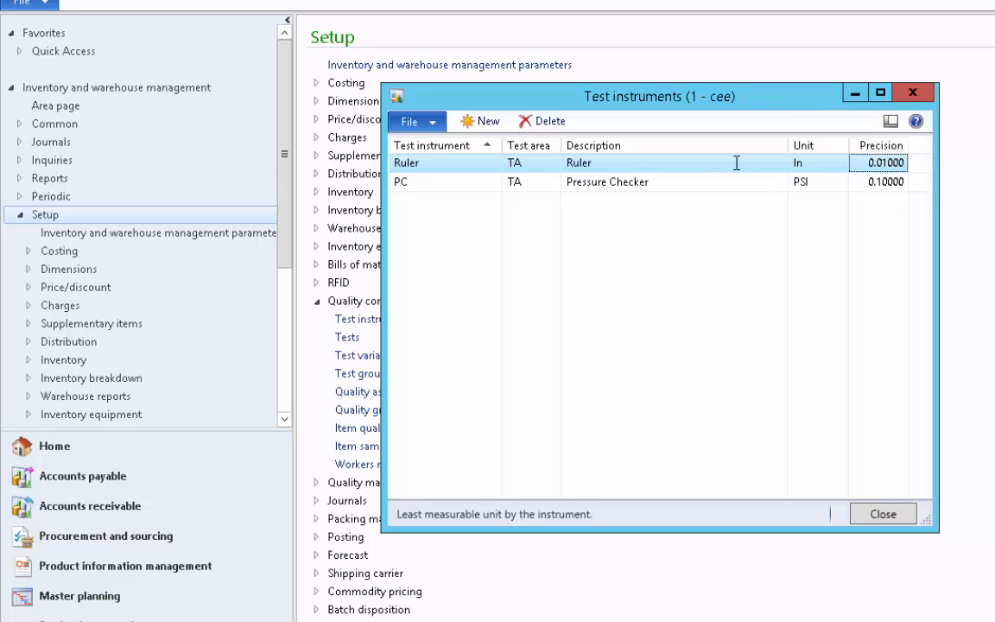
click(894, 517)
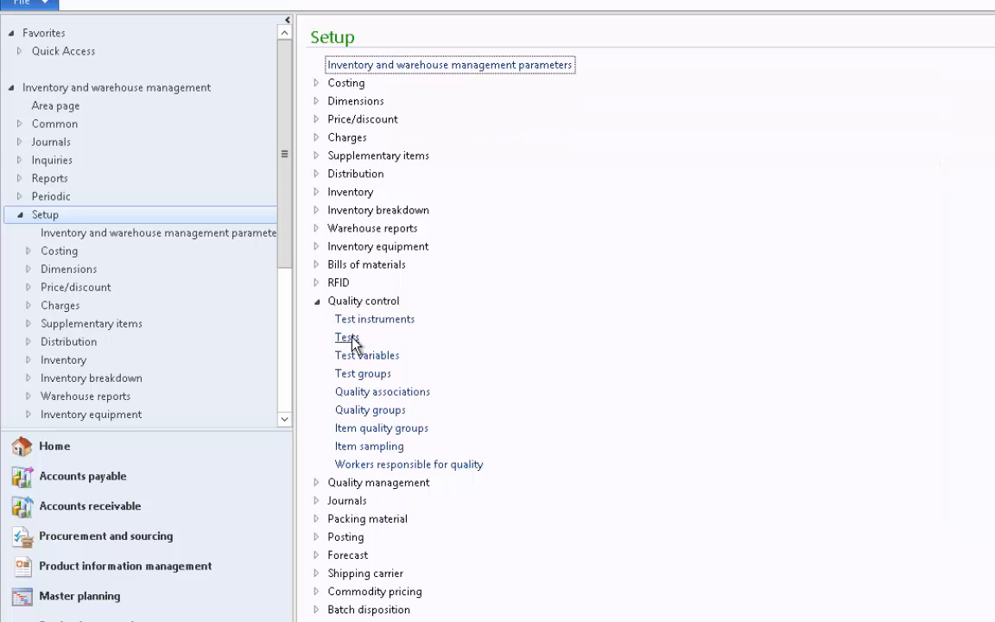
Add a quality test HF with description Handle Flexibility and set its type to Option
click(349, 338)
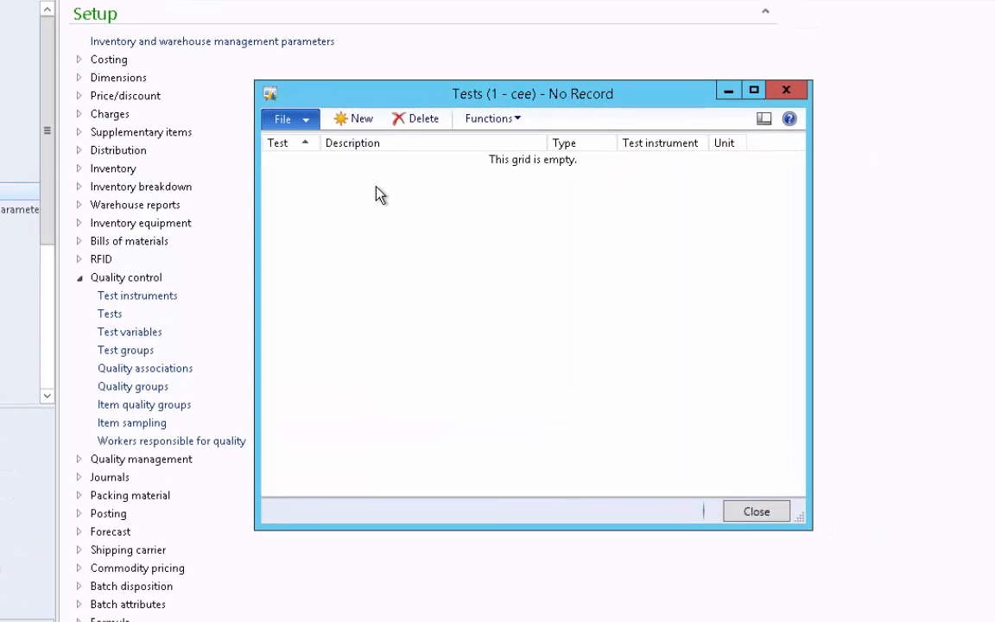
click(367, 121)
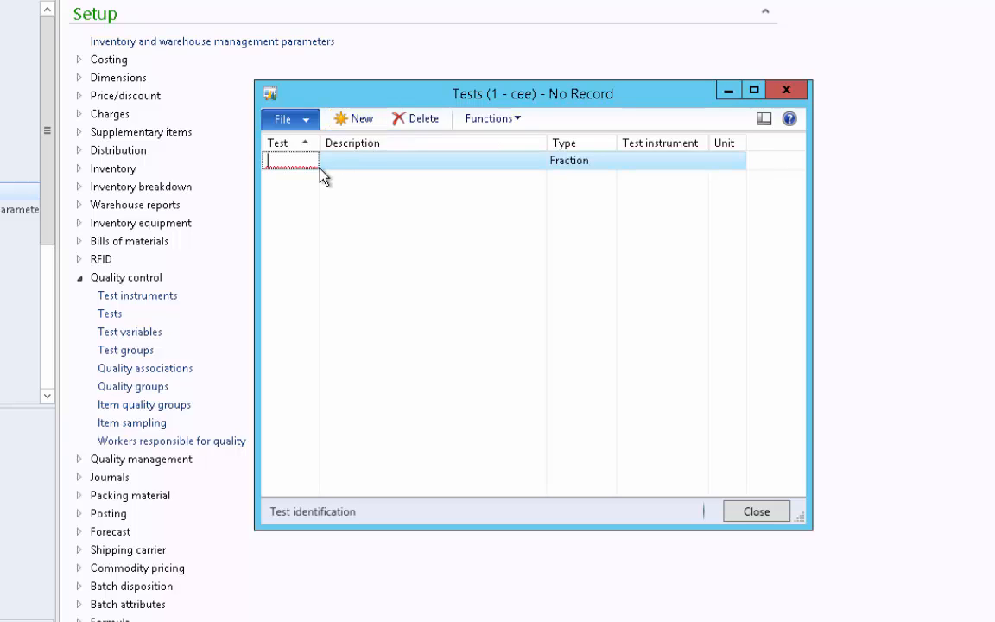
text(HF)
key(Tab)
text(Handle Flexibility)
key(Tab)
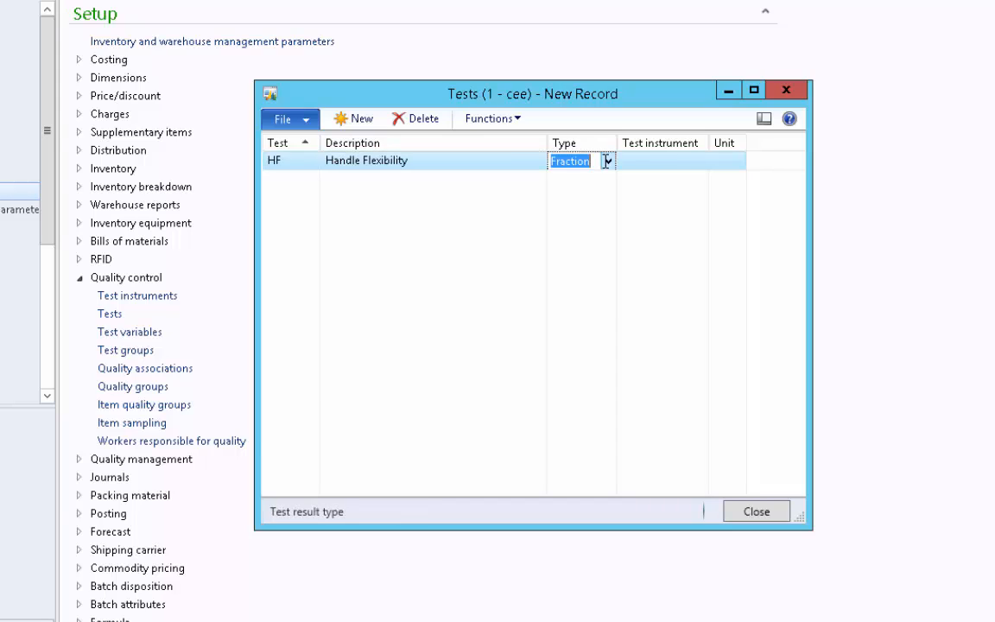
click(608, 163)
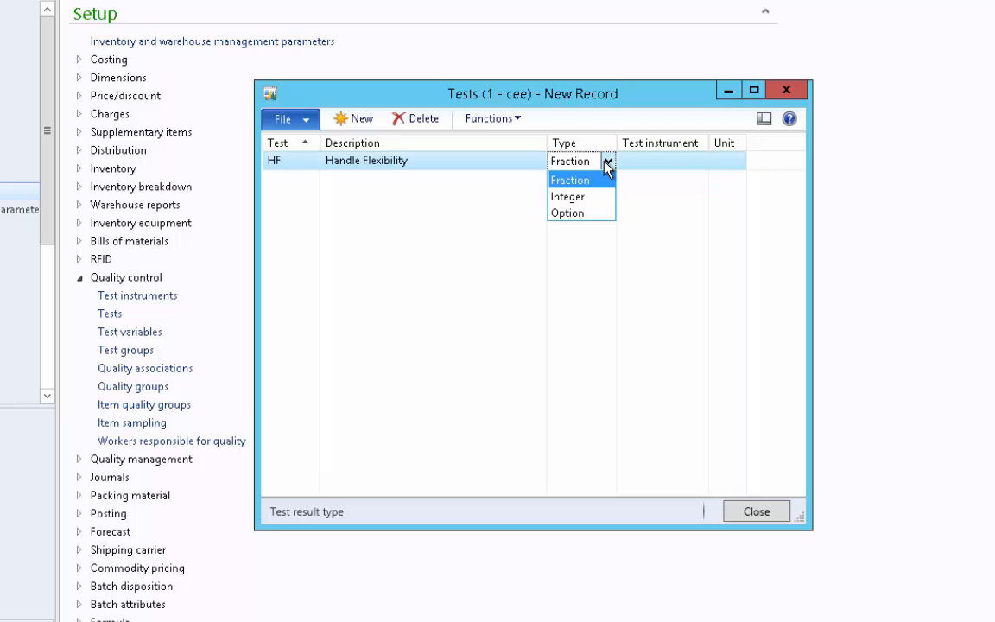
click(577, 213)
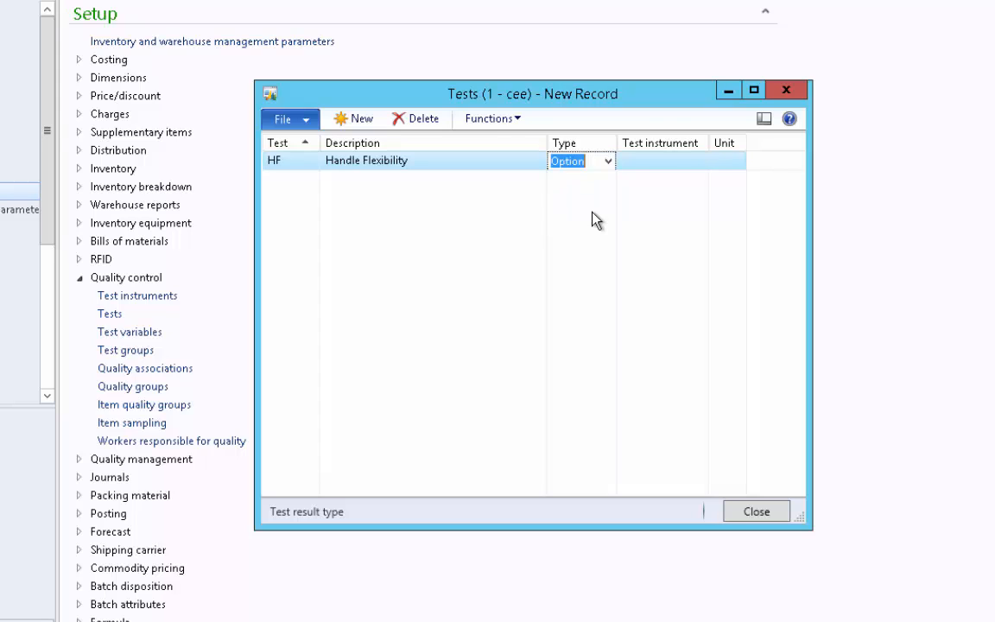
click(702, 164)
click(699, 161)
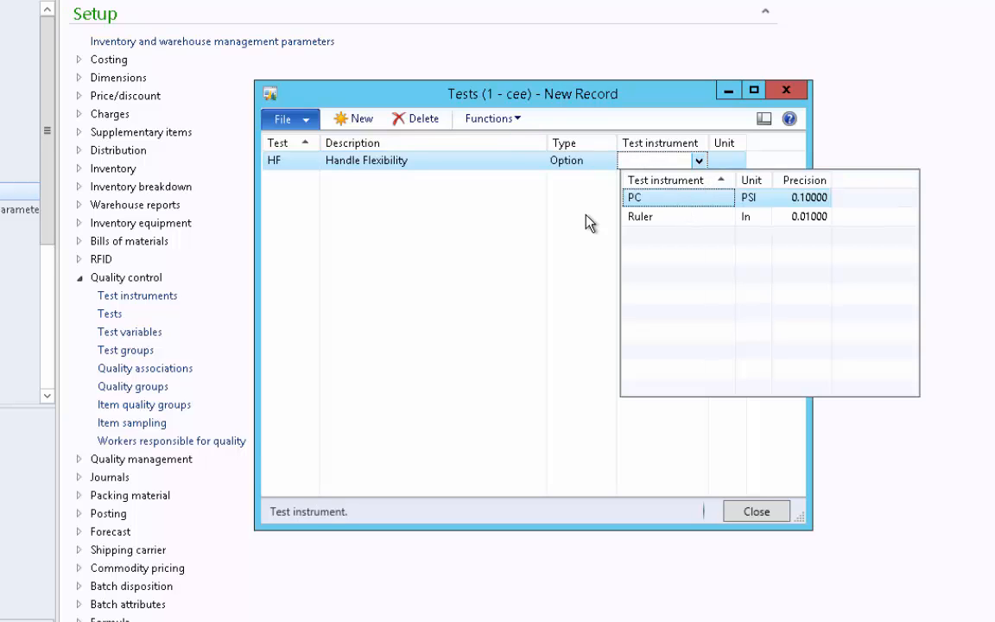
key(Escape)
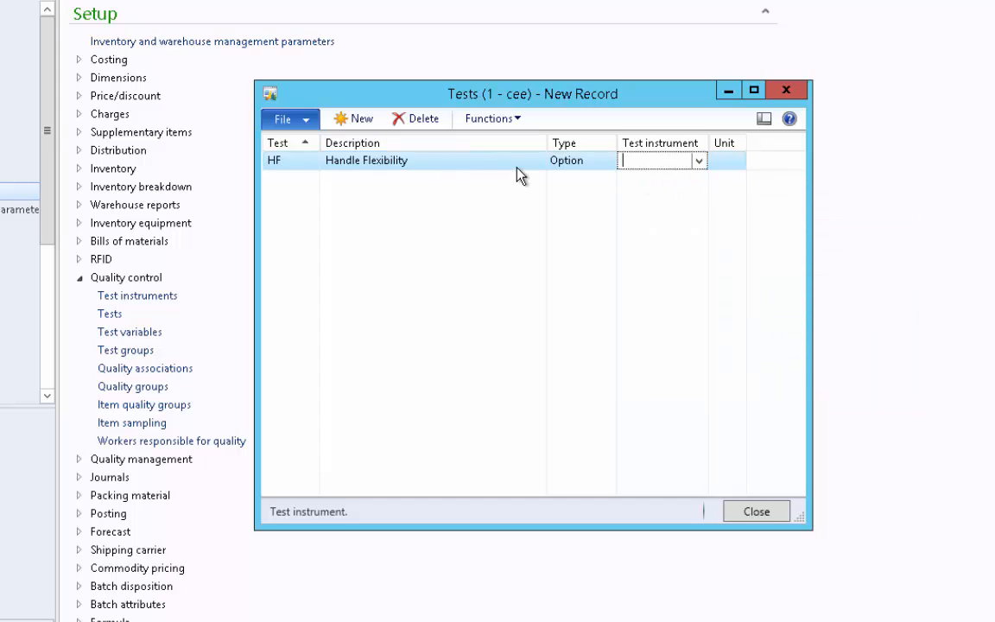
click(520, 121)
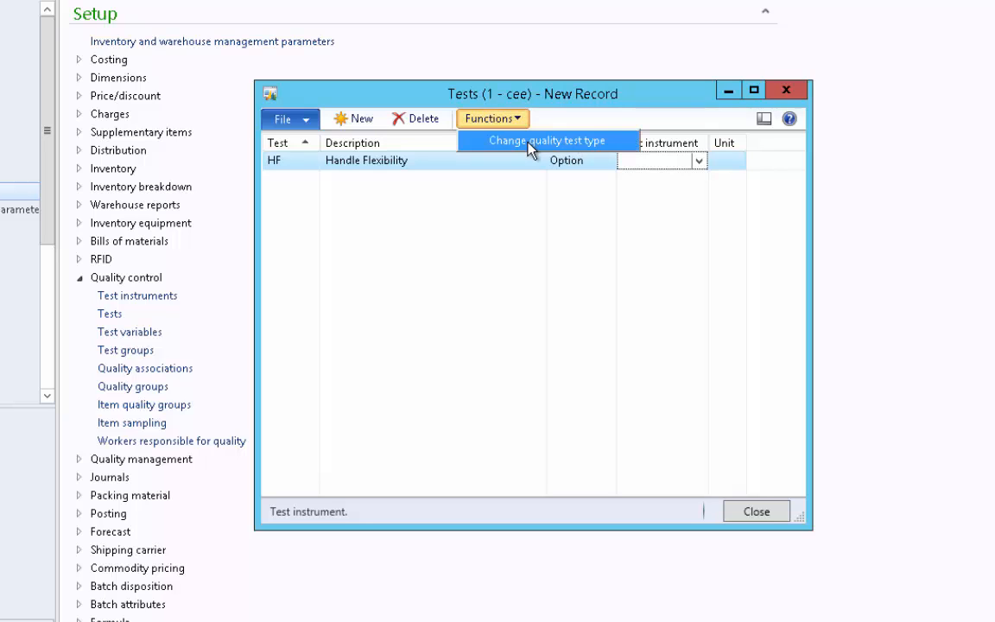
click(530, 150)
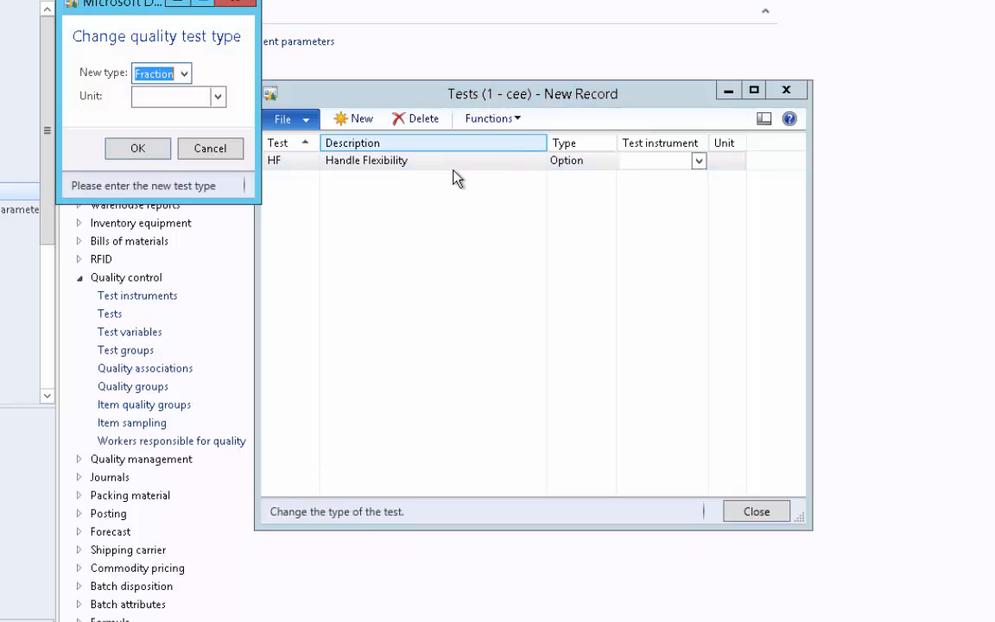
click(185, 74)
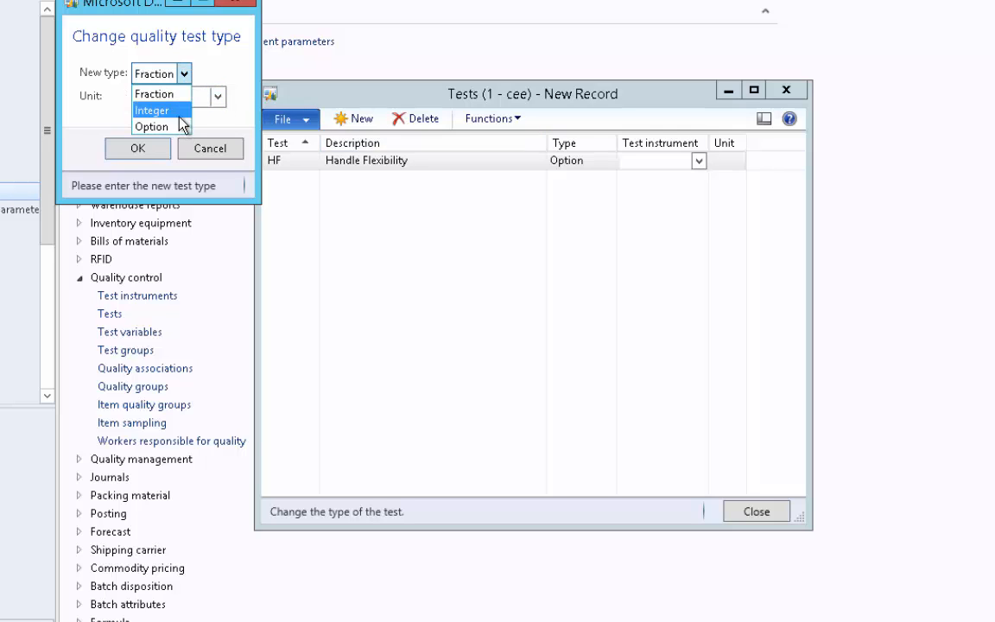
click(210, 148)
Add a test TP with description Tire Pressure, type Option and test instrument PC
click(355, 122)
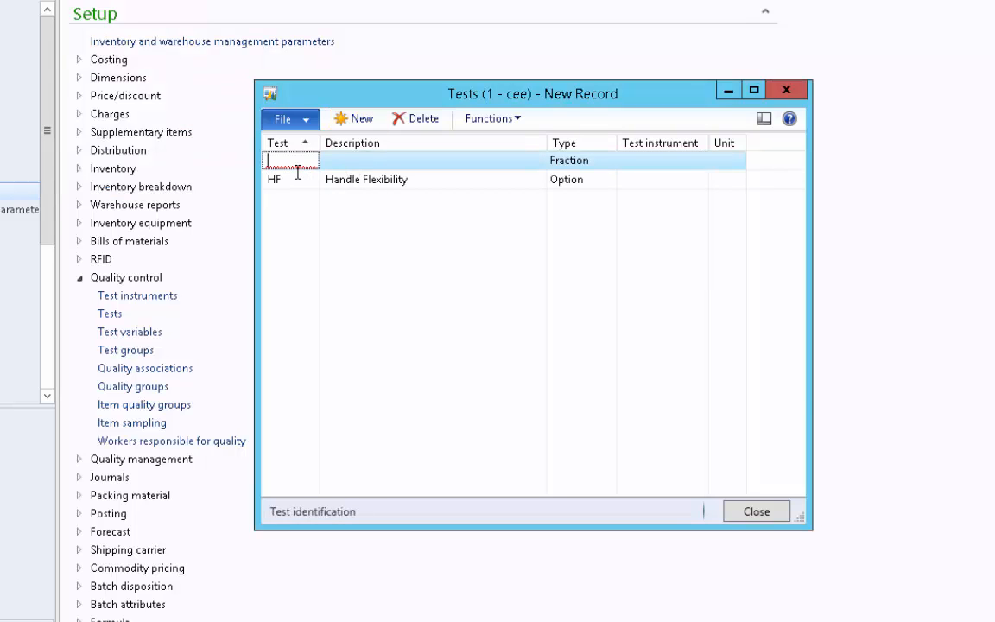
text(TP)
key(Tab)
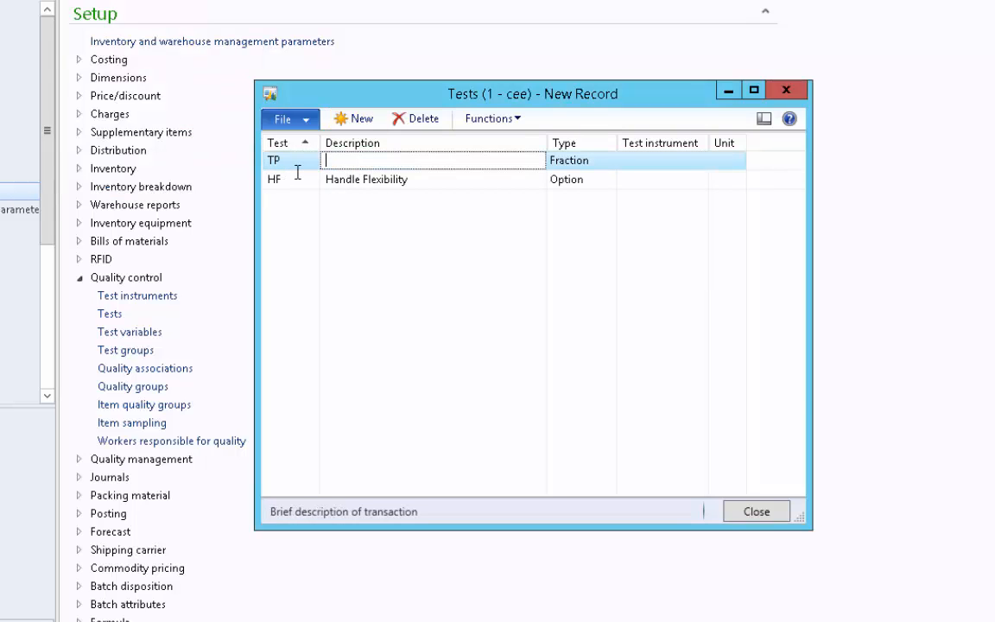
text(Tire Pressure)
key(Tab)
click(608, 162)
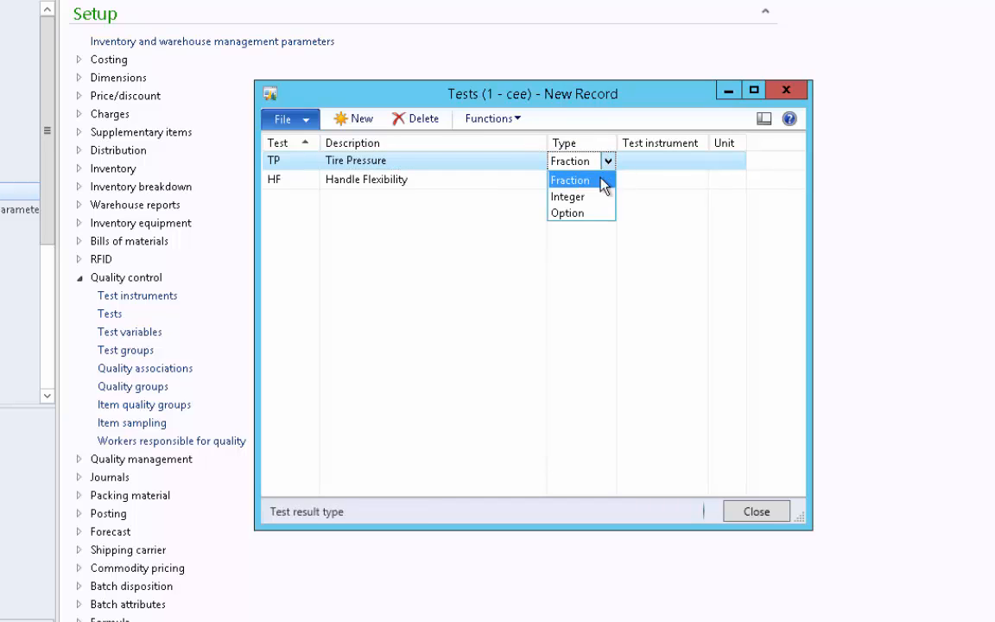
click(600, 213)
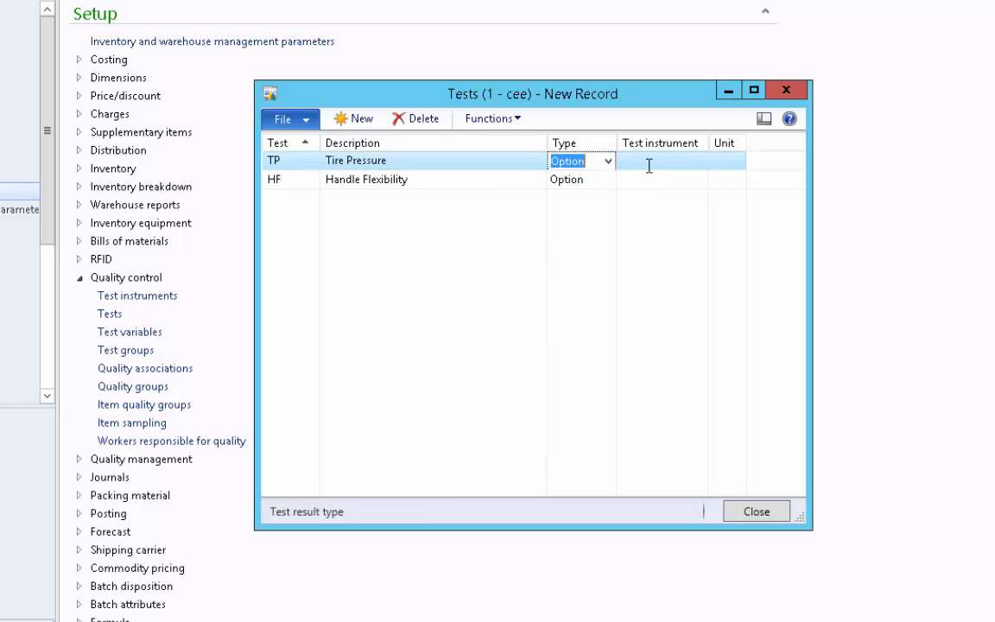
click(649, 165)
click(700, 163)
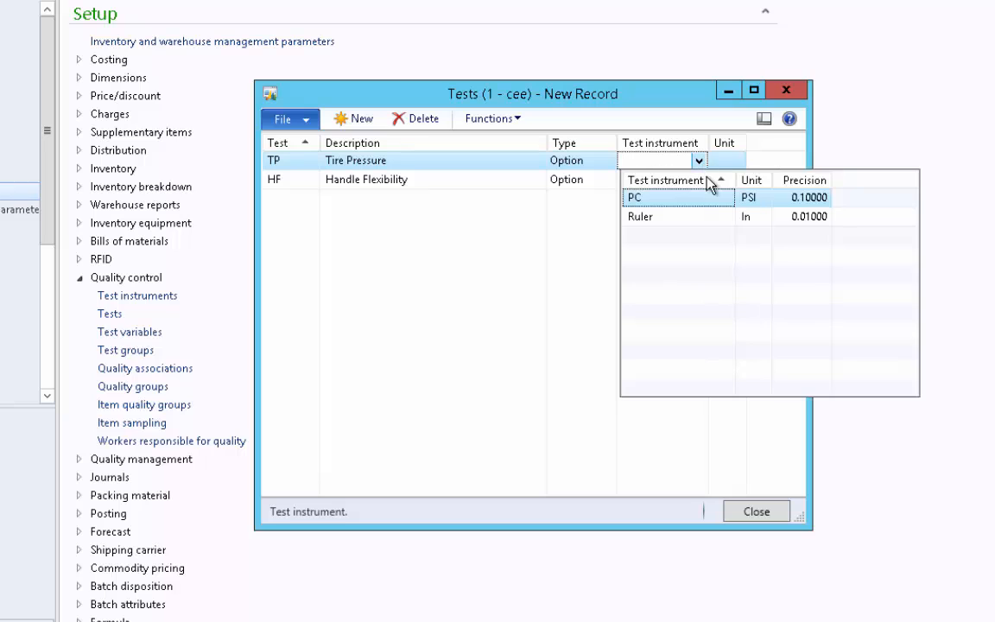
click(676, 207)
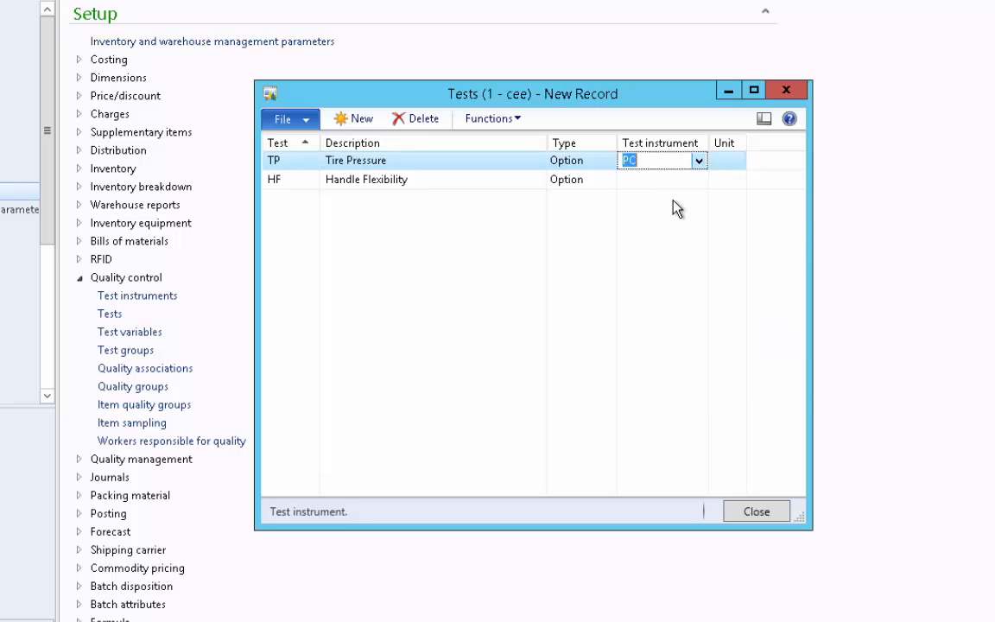
Add a test FQ with description Frame Quality and type Option
key(ctrl+n)
text(FQ)
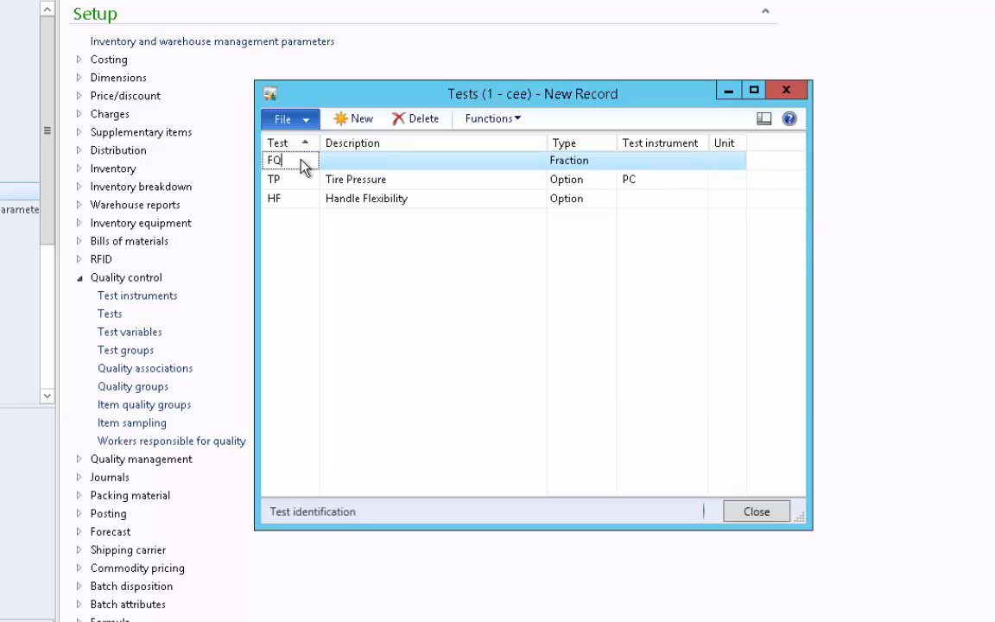
key(Tab)
text(Frame Quality)
key(Tab)
click(609, 164)
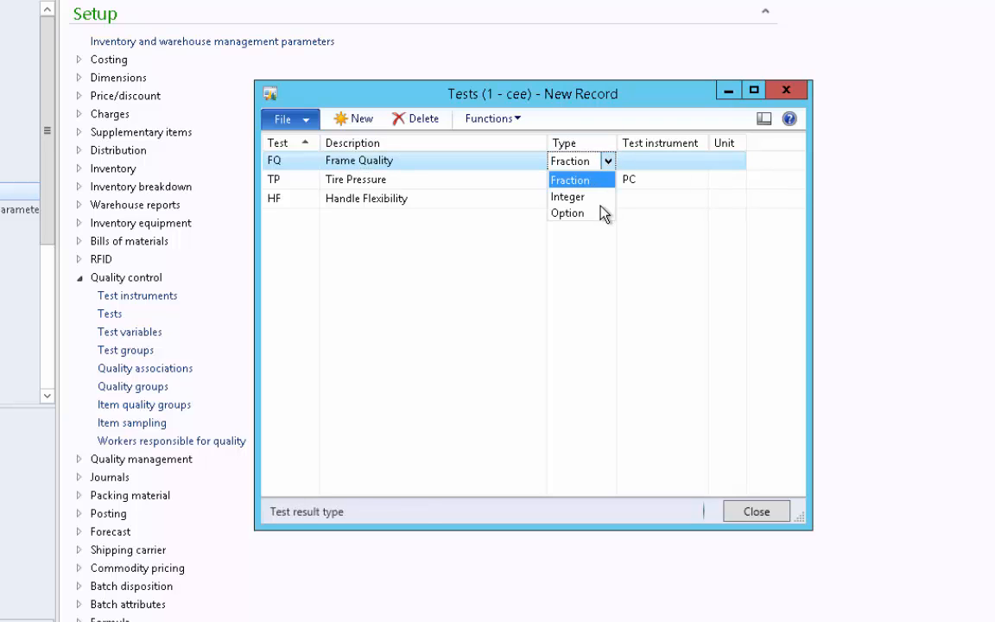
click(600, 214)
Add a test FS with description Frame Size and type Fraction
click(360, 122)
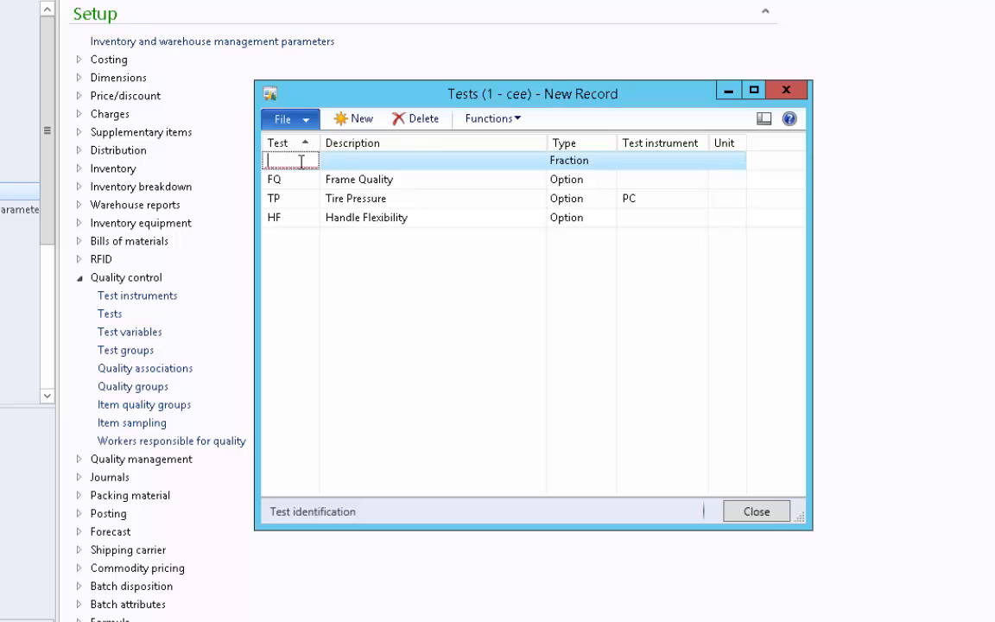
text(FS)
key(Tab)
text(Frame Size)
key(Tab)
click(609, 161)
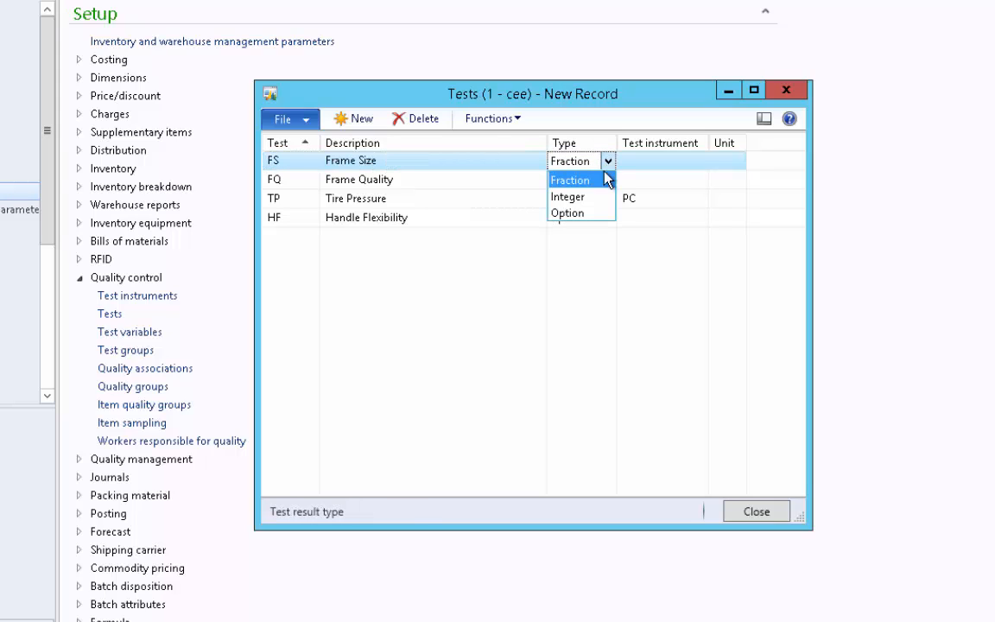
click(594, 184)
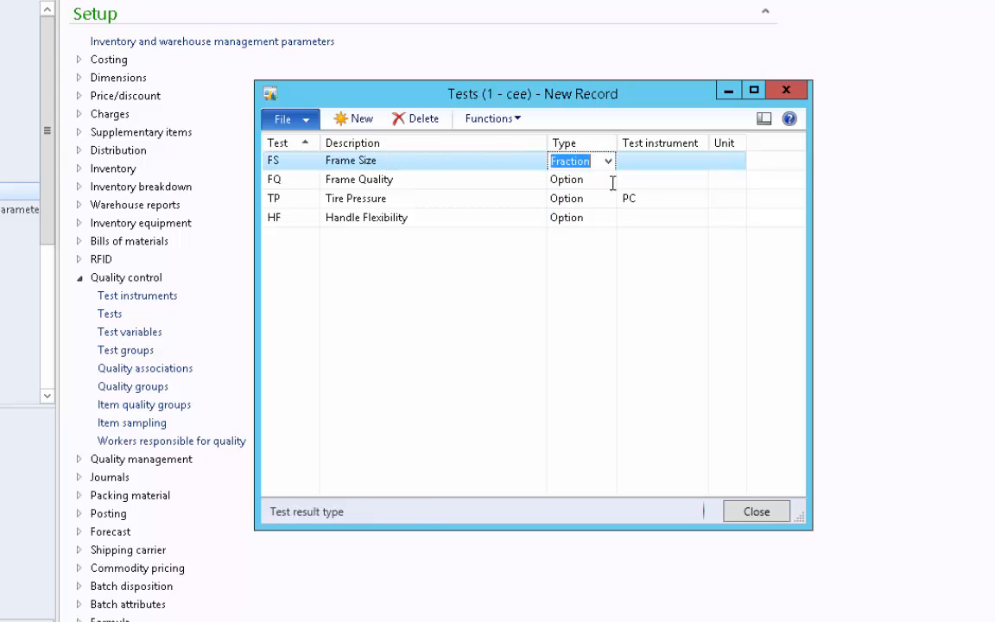
Assign the Ruler test instrument to the Frame Size test and close the Tests form
click(677, 163)
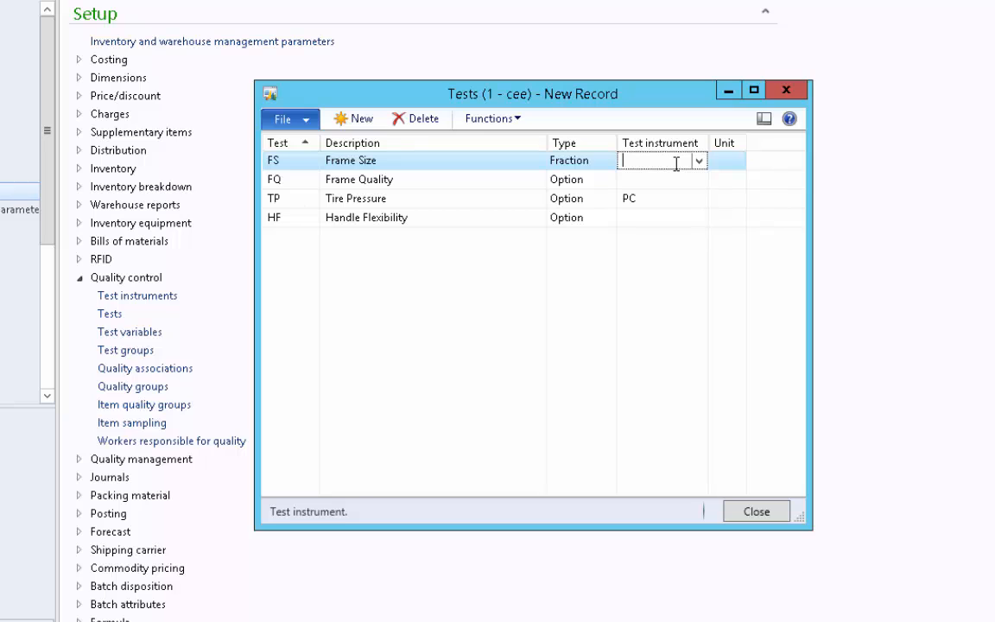
click(697, 162)
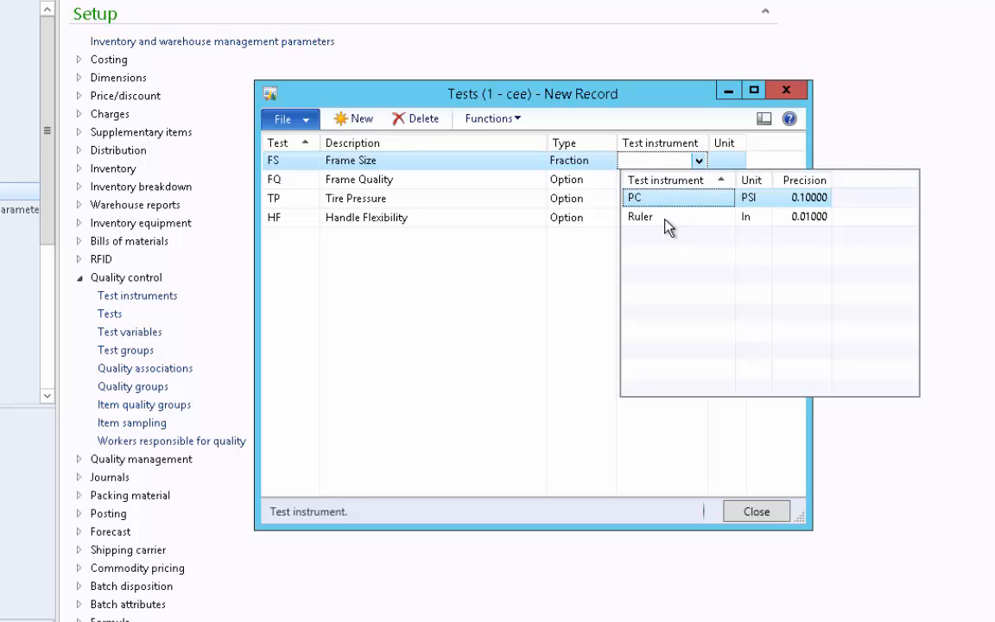
click(666, 220)
click(633, 262)
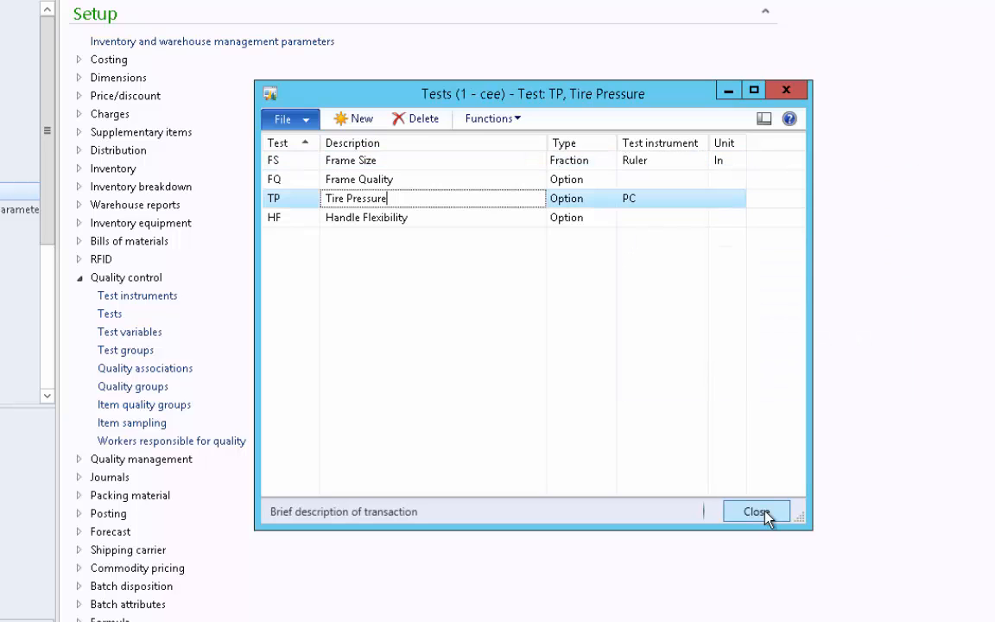
click(757, 512)
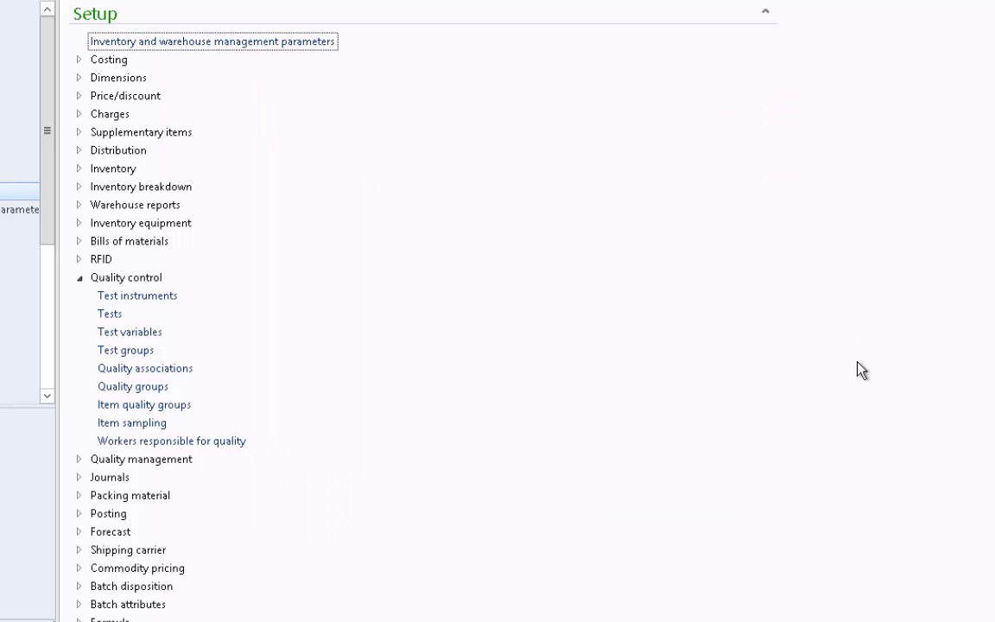
Add a test variable HF in the quality control setup with description Outcome - Handle Flexibility
click(138, 333)
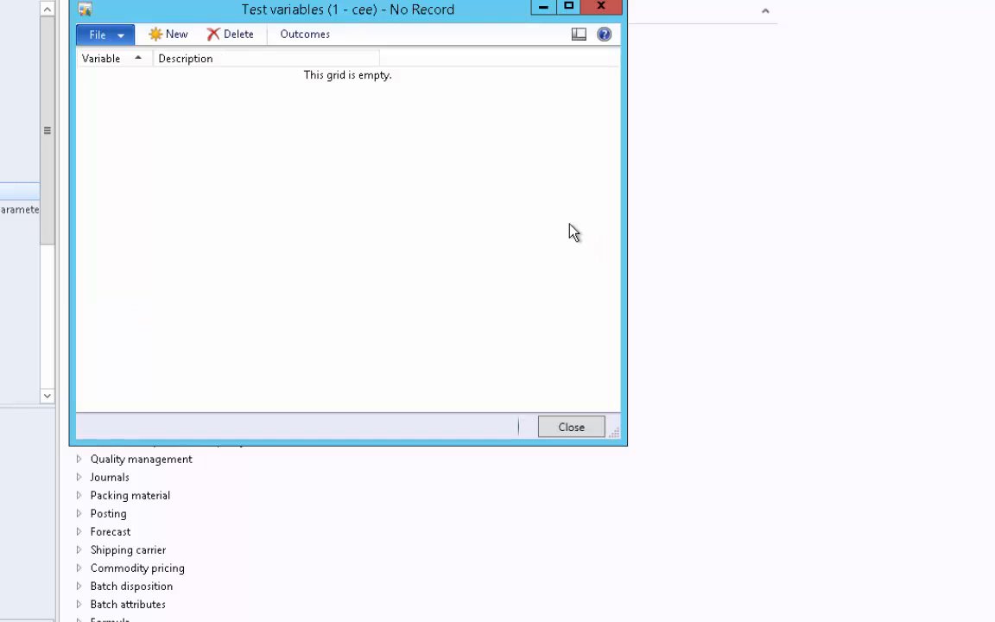
drag(471, 18, 708, 130)
click(357, 191)
text(HF)
key(Tab)
text(Outcome - Handle Flexibility)
Add a test variable TP with description Outcome - Tire Pressure Check
key(ctrl+n)
text(TP)
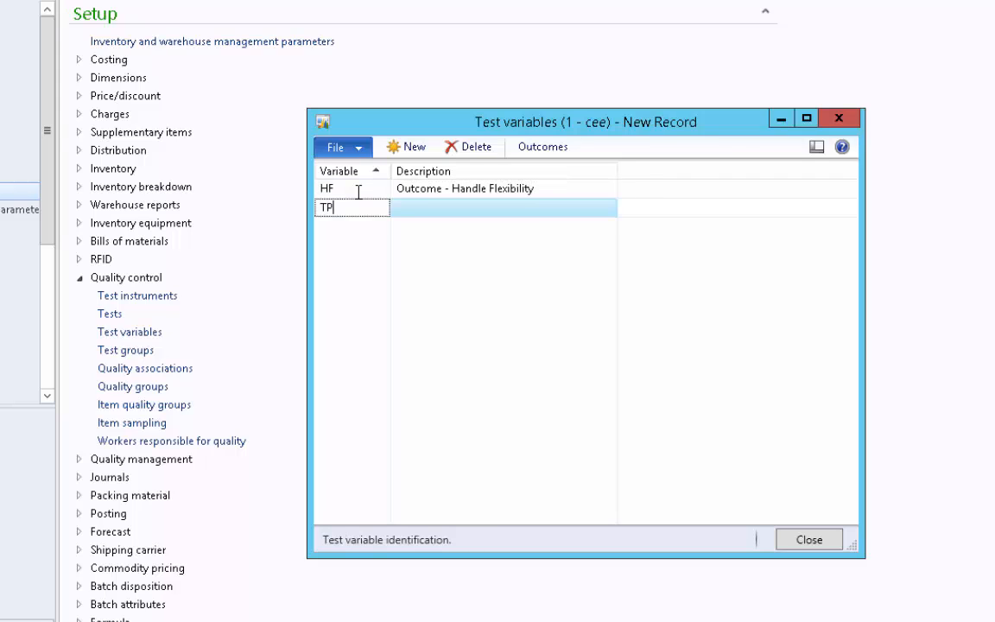
key(Tab)
text(Outcome  - Tire Pressu)
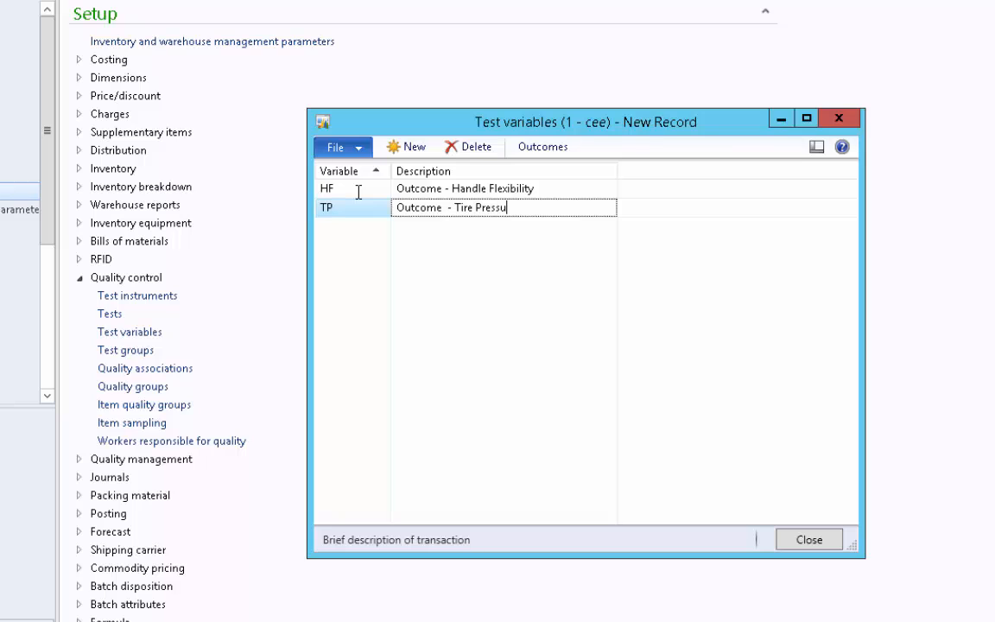
text(re Check)
Add a test variable FQ with description Outcome - Frame Quality and save the record
key(ctrl+n)
text(FQ)
key(Tab)
text(Outcome - Frame Quality)
key(ctrl+s)
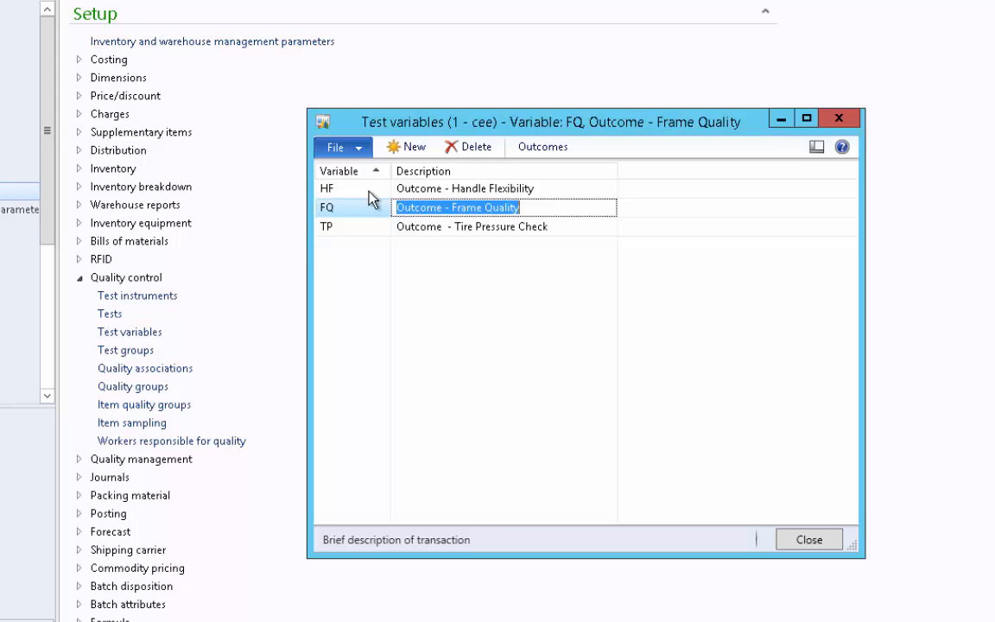
Add a Cannot outcome to the HF test variable, with description Cannot Move - Rigid and outcome status Fail
click(372, 192)
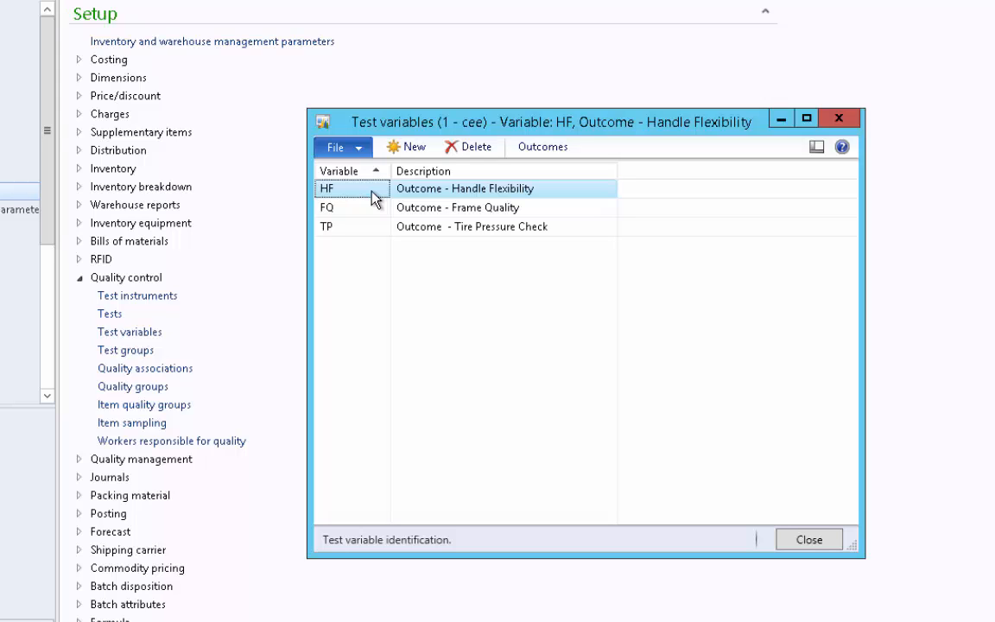
click(560, 152)
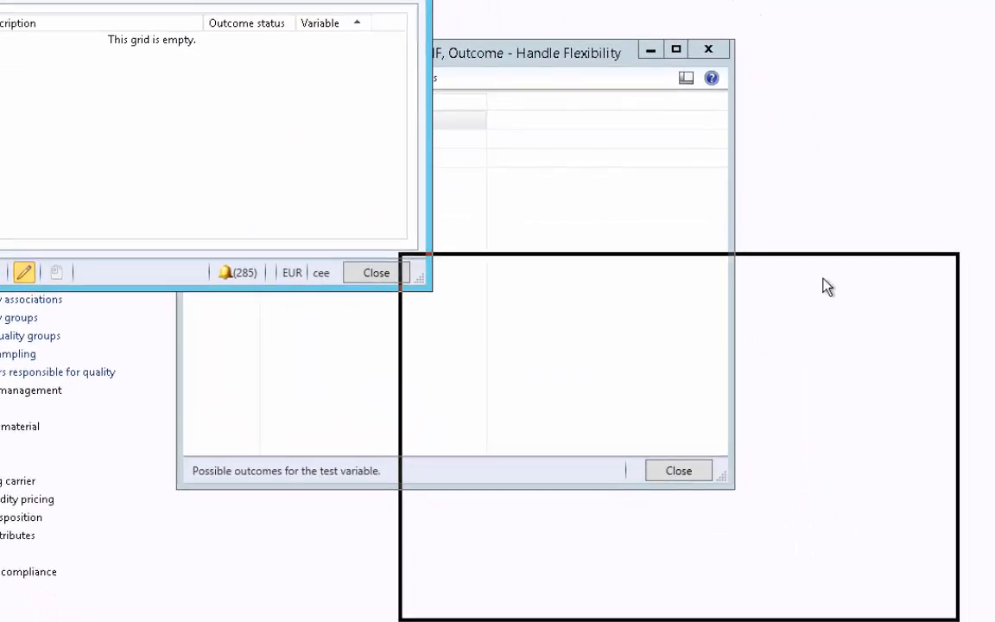
click(472, 278)
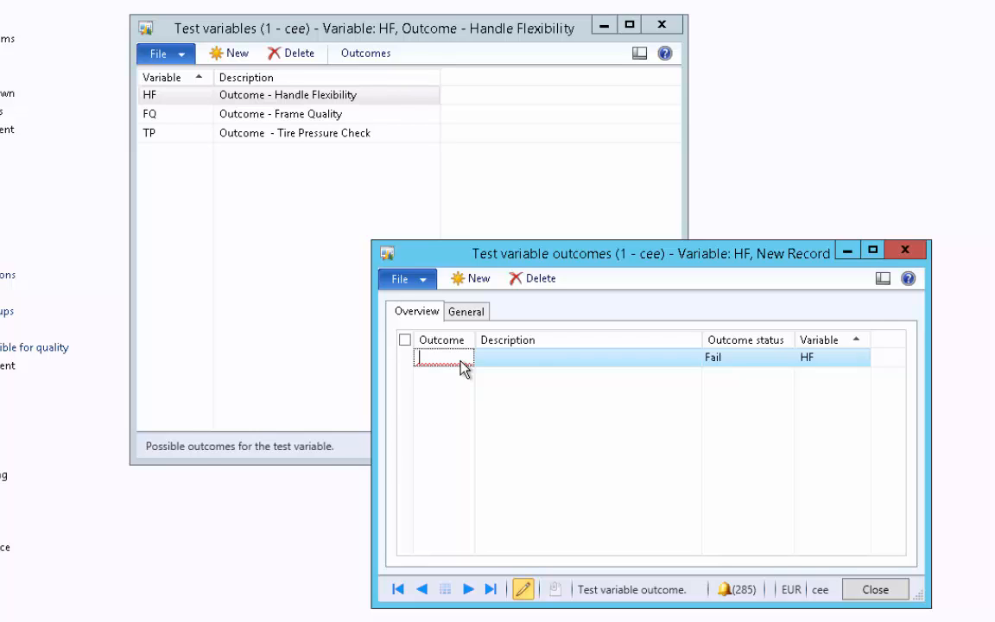
text(Cannot)
key(Tab)
text(Cannot Move )
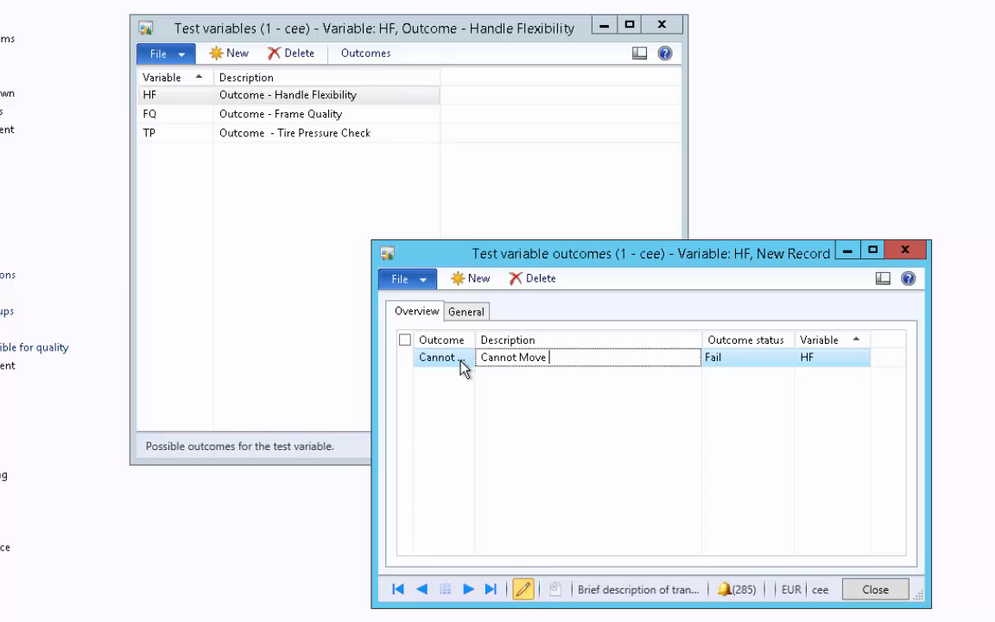
text(- Rigid)
key(Tab)
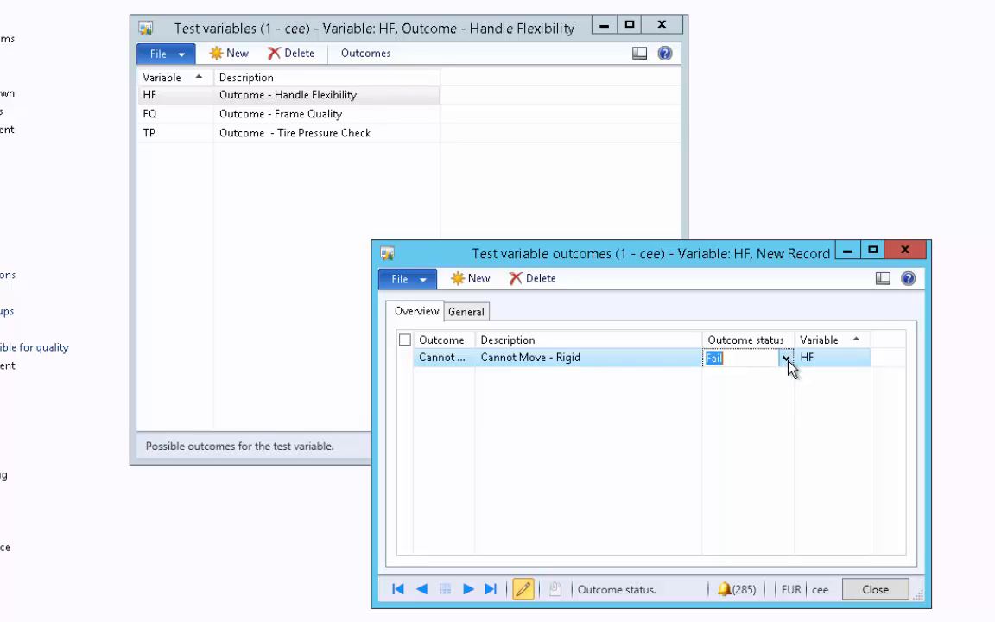
click(787, 360)
click(769, 384)
Add an Ok outcome with description Ok to the HF test variable and choose its outcome status
key(ctrl+n)
text(Ok)
key(Tab)
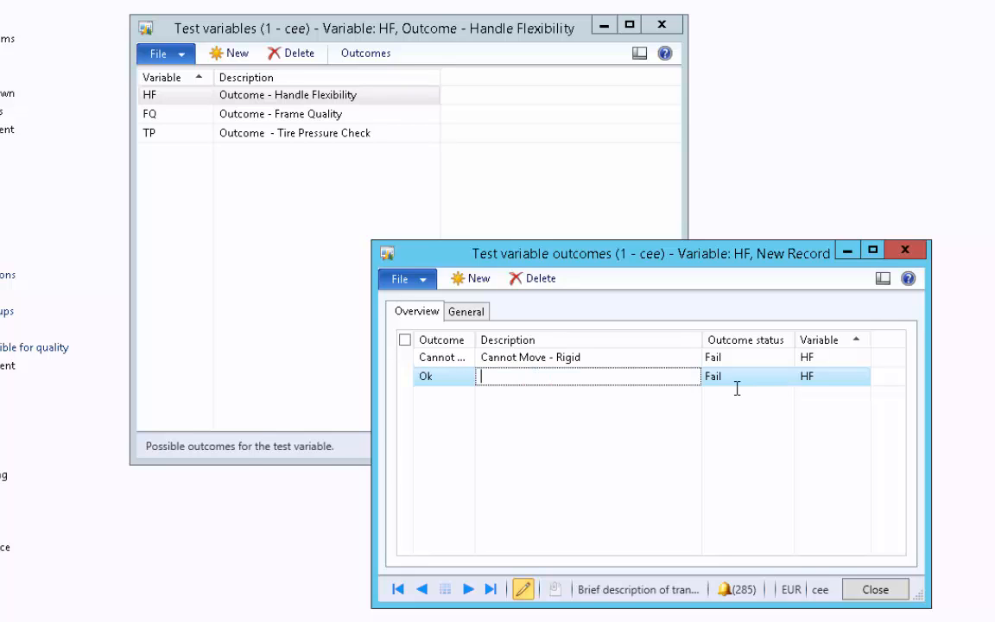
text(Ok)
key(Tab)
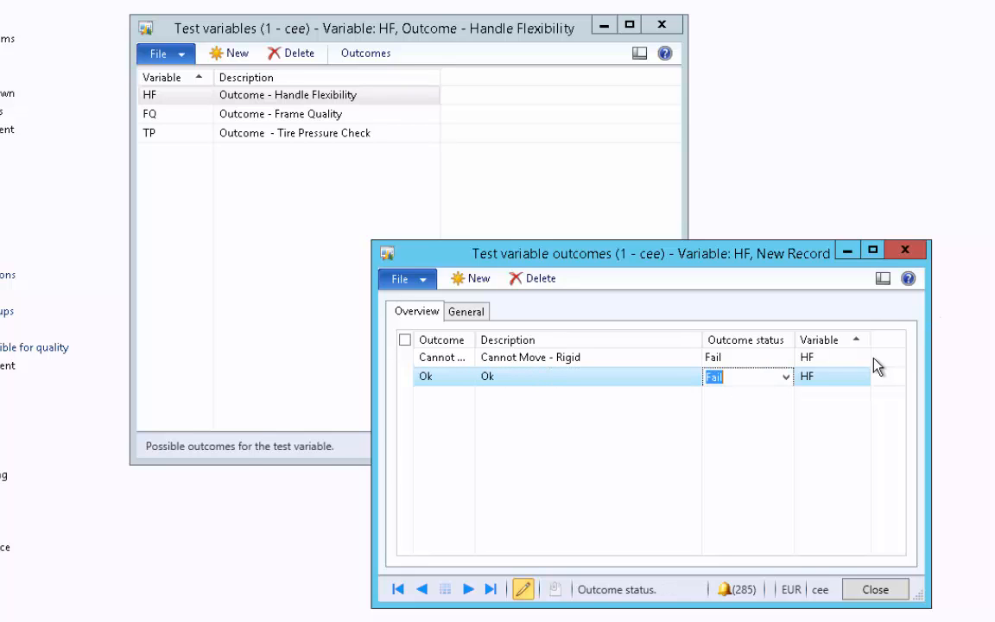
click(785, 379)
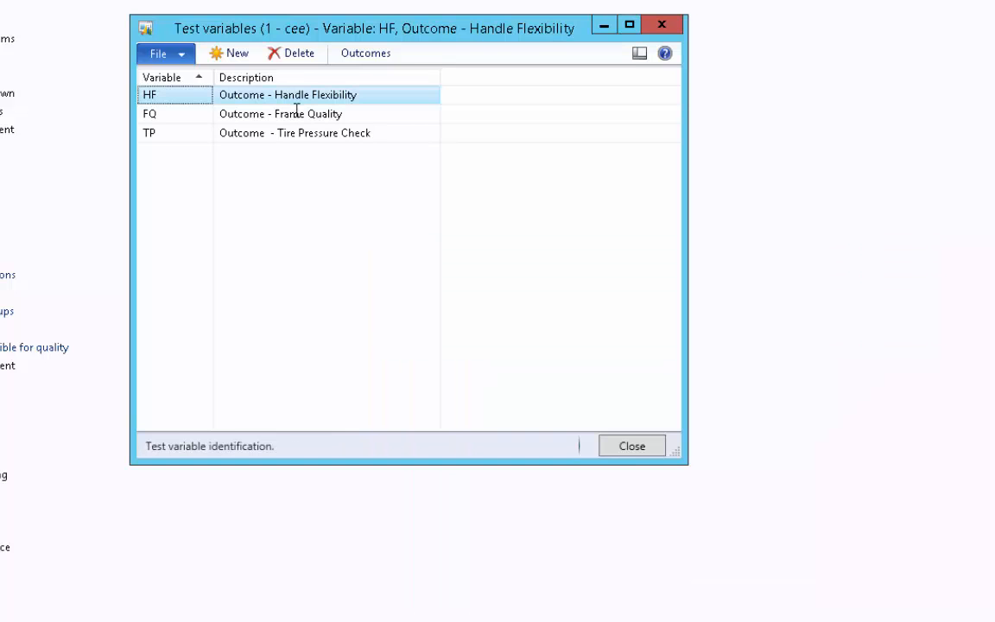
Add the outcomes Bent and Cracked to the FQ test variable
click(292, 113)
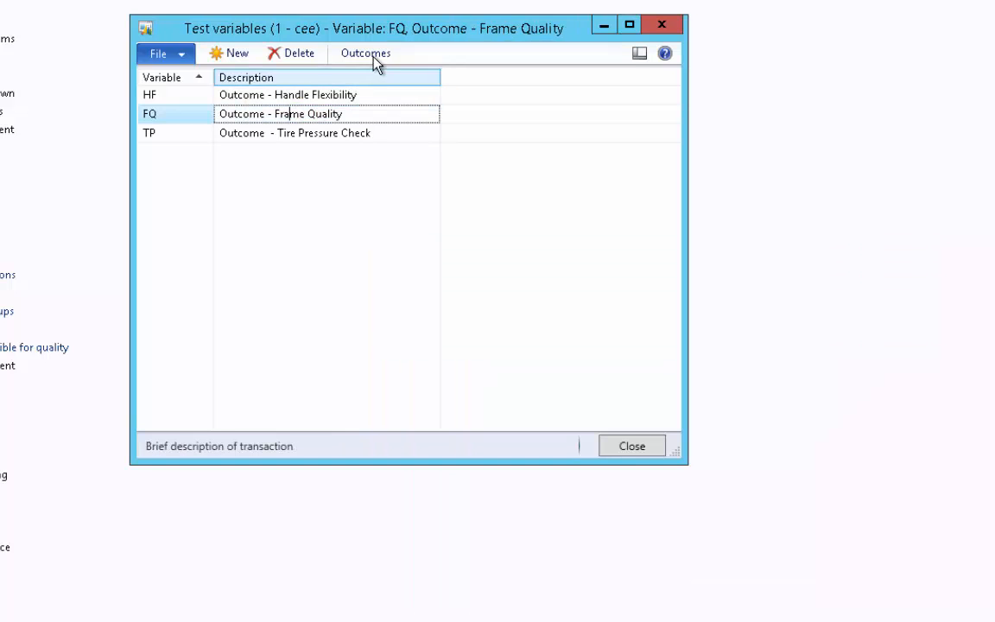
click(374, 54)
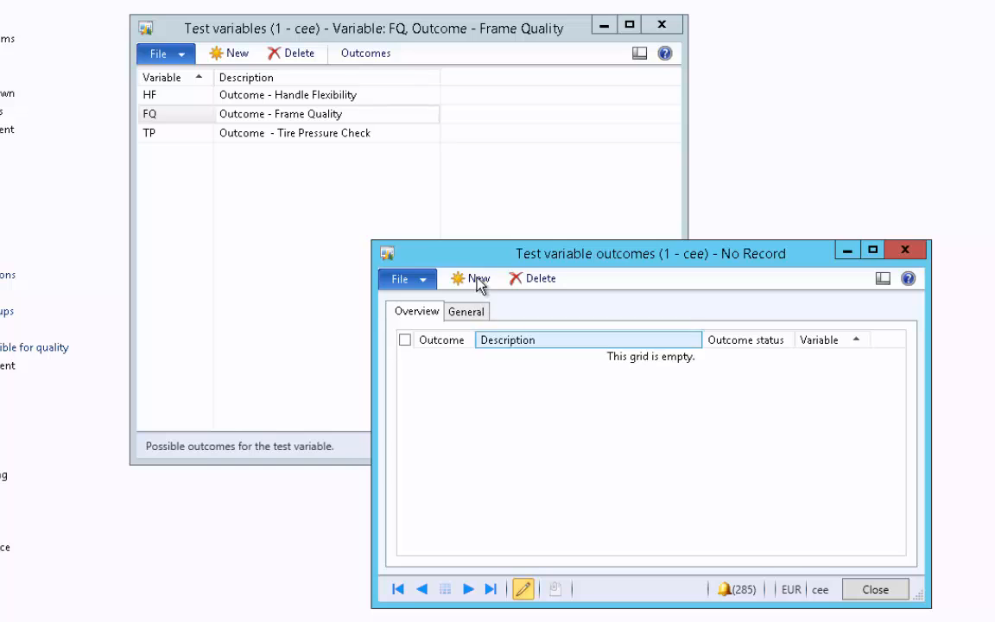
text(Bent)
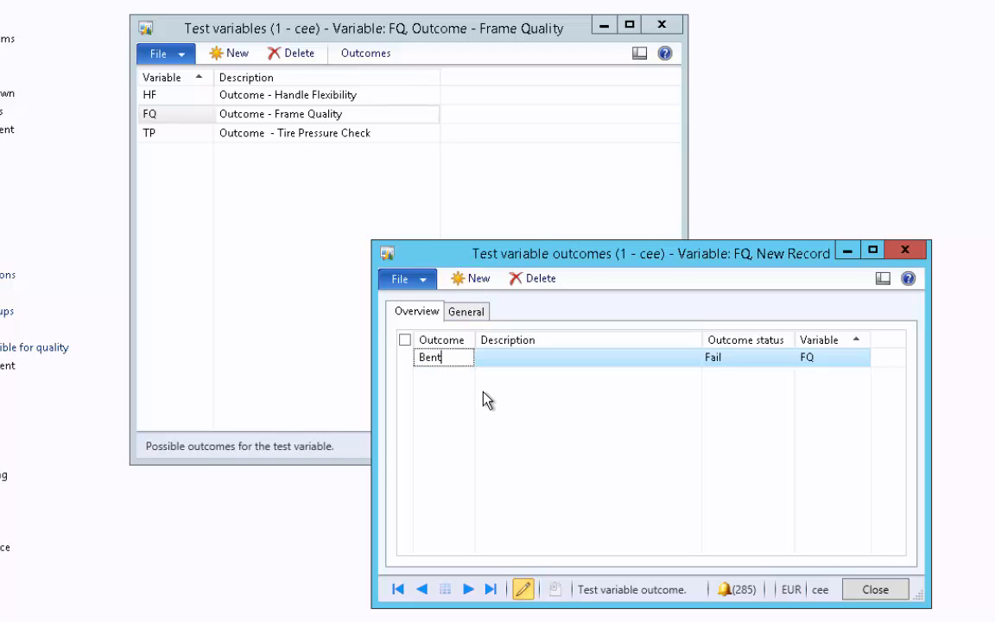
key(ctrl+n)
text(Cracked)
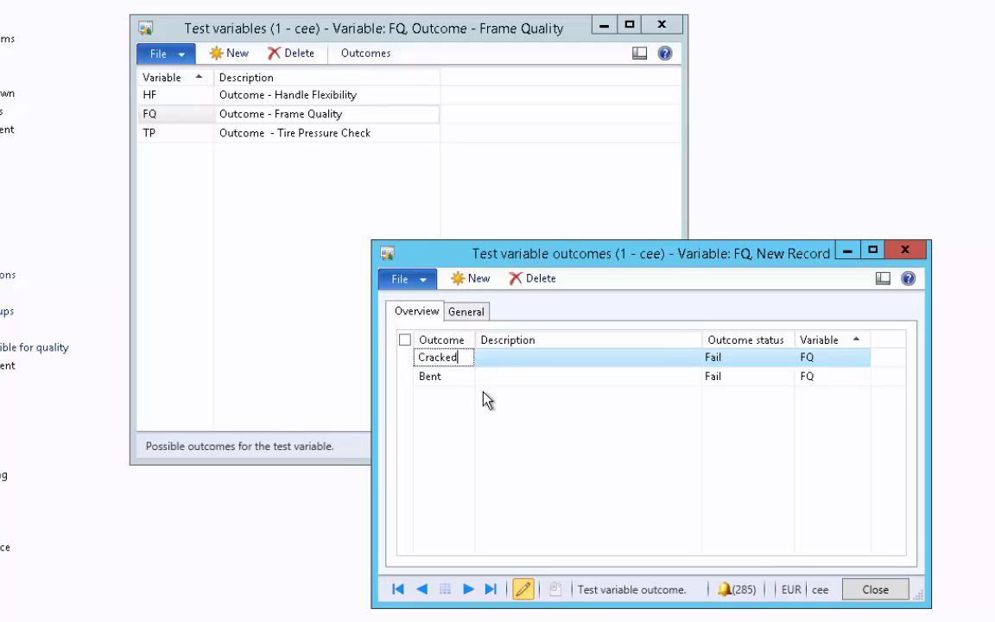
Add an Ok outcome with outcome status Pass to the FQ test variable and close its outcomes
key(ctrl+n)
text(Ok)
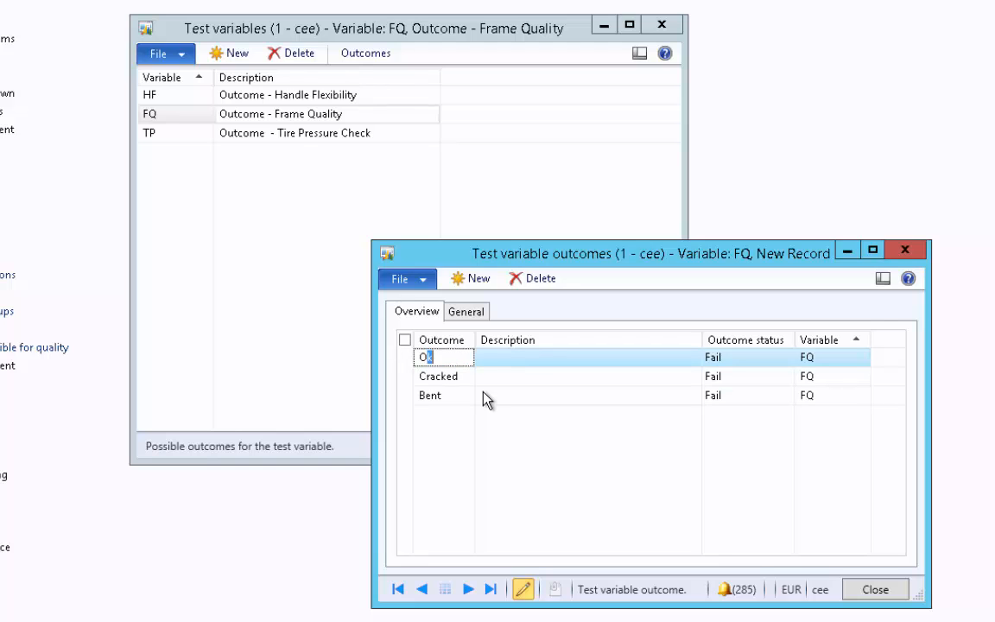
key(Tab)
key(Tab)
click(786, 357)
click(748, 396)
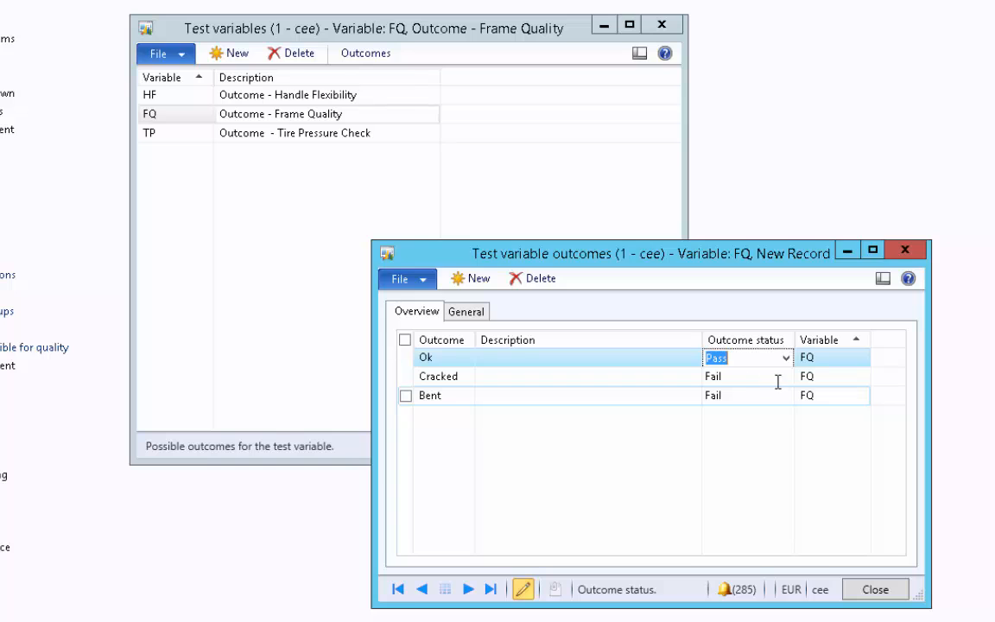
click(875, 589)
Add an LP outcome with description Low Pressure to the TP test variable
click(177, 133)
click(366, 52)
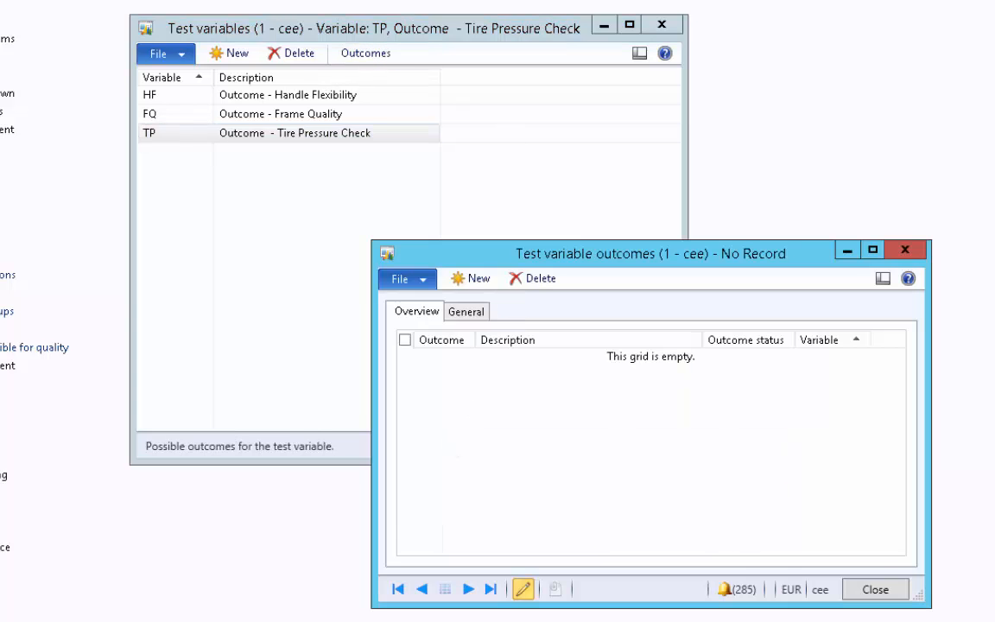
key(ctrl+n)
text(LP)
key(Tab)
text(Low P)
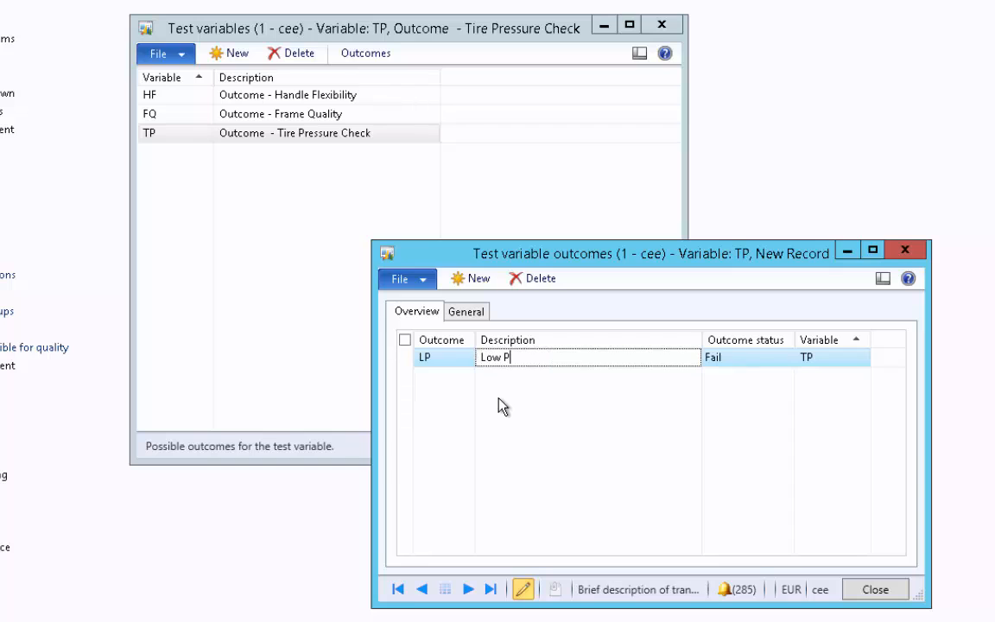
text(ressure)
key(Tab)
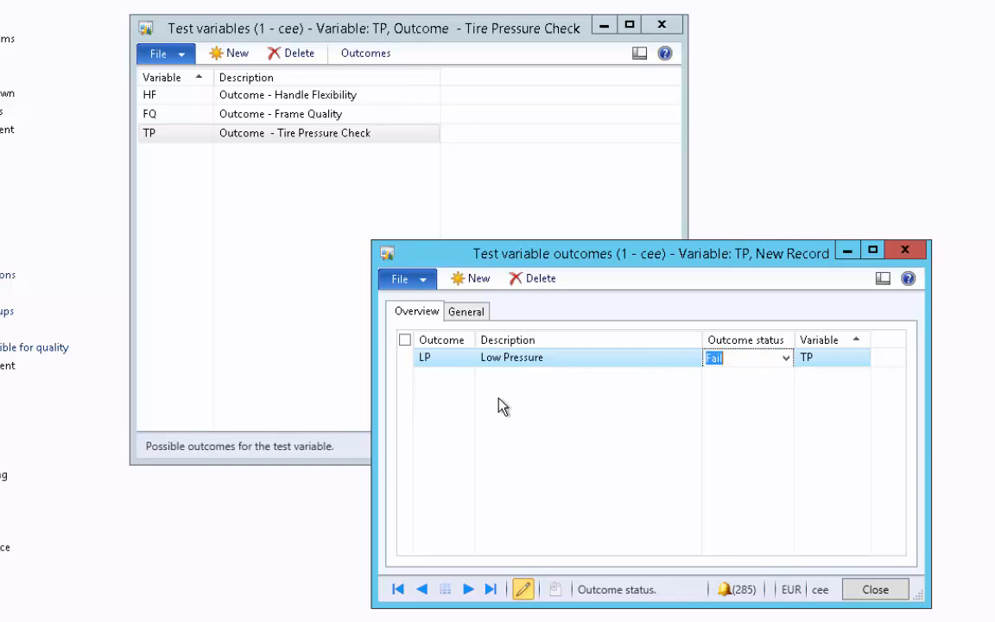
Add an HP outcome with description High Pressure to the TP test variable
key(ctrl+n)
text(HP)
key(Tab)
text(High Pressure)
key(Tab)
Add an Ok outcome with outcome status Pass to the TP test variable and close the test variables setup
key(ctrl+n)
text(Ok)
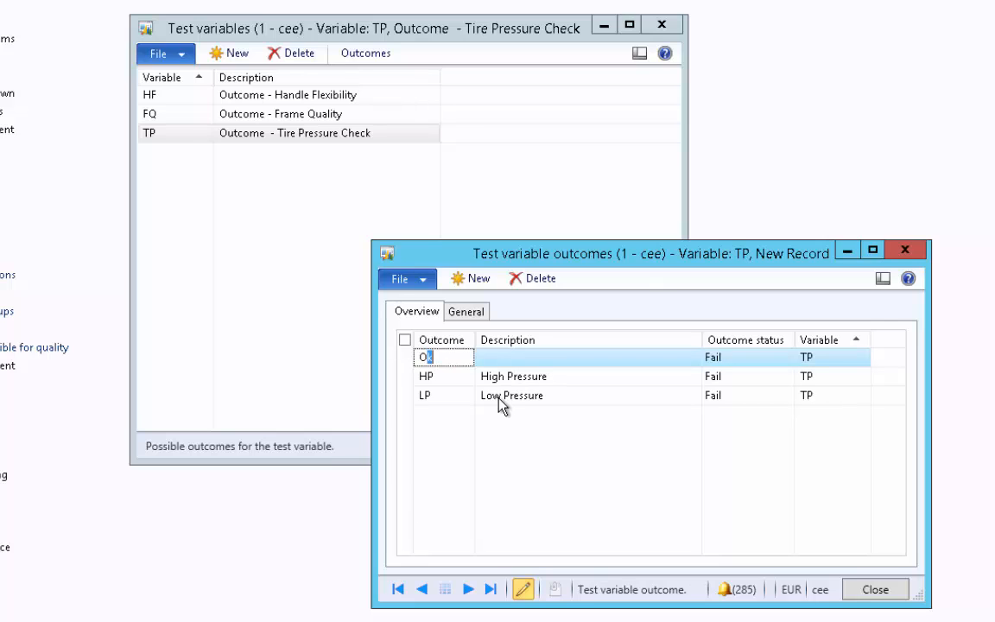
key(Tab)
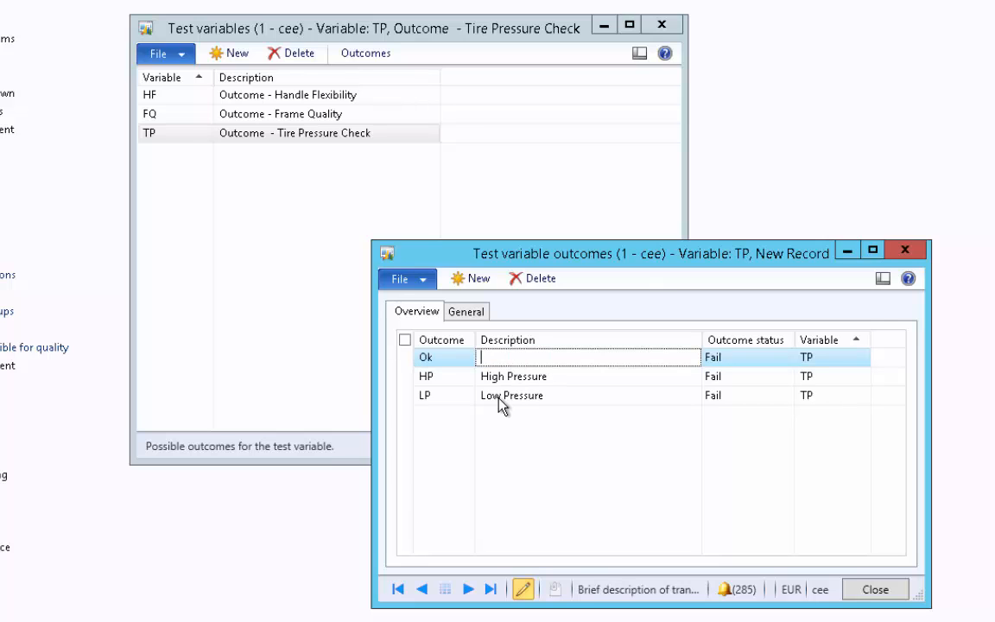
key(Tab)
click(785, 357)
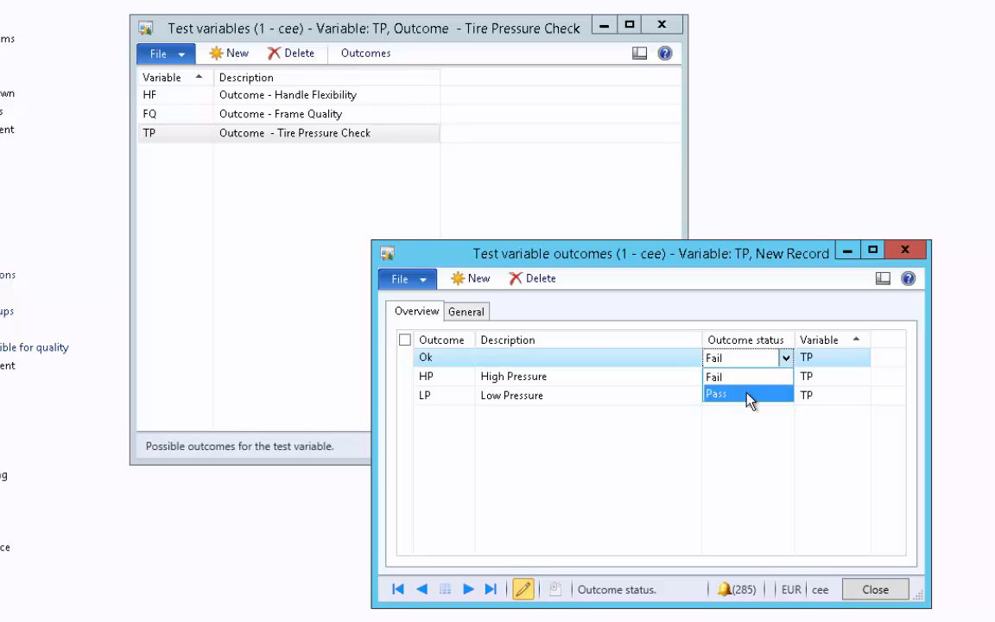
click(693, 396)
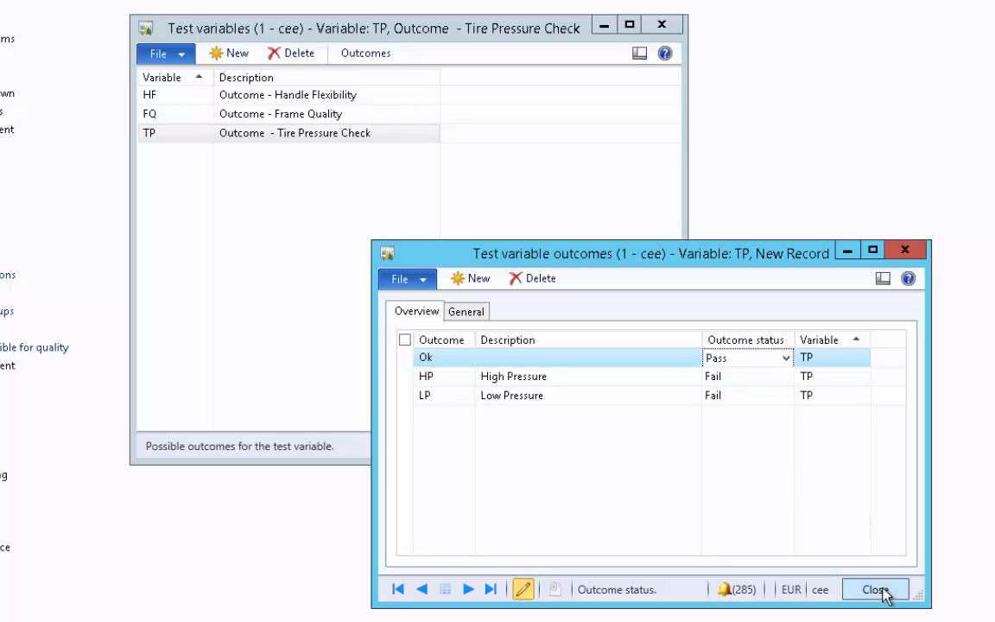
click(872, 589)
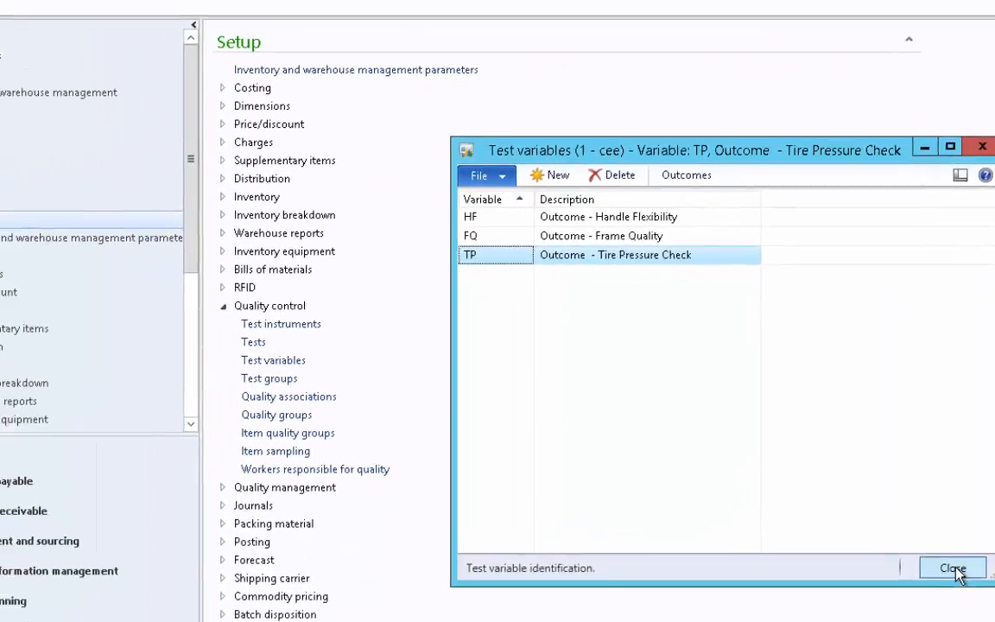
click(907, 552)
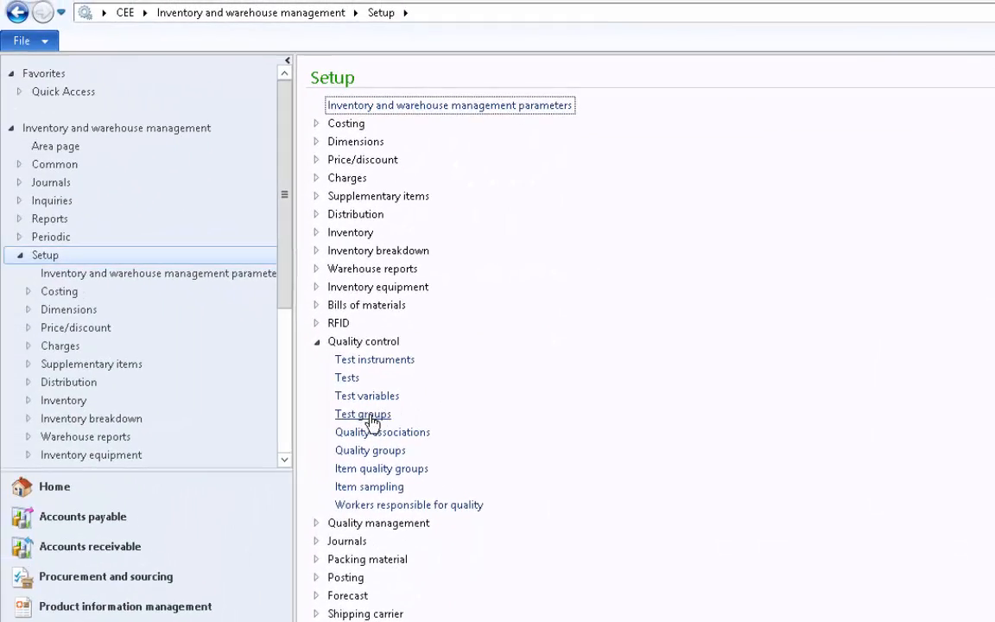
Create a test group BTG with description Bicycle Test Group in the quality control setup
click(363, 416)
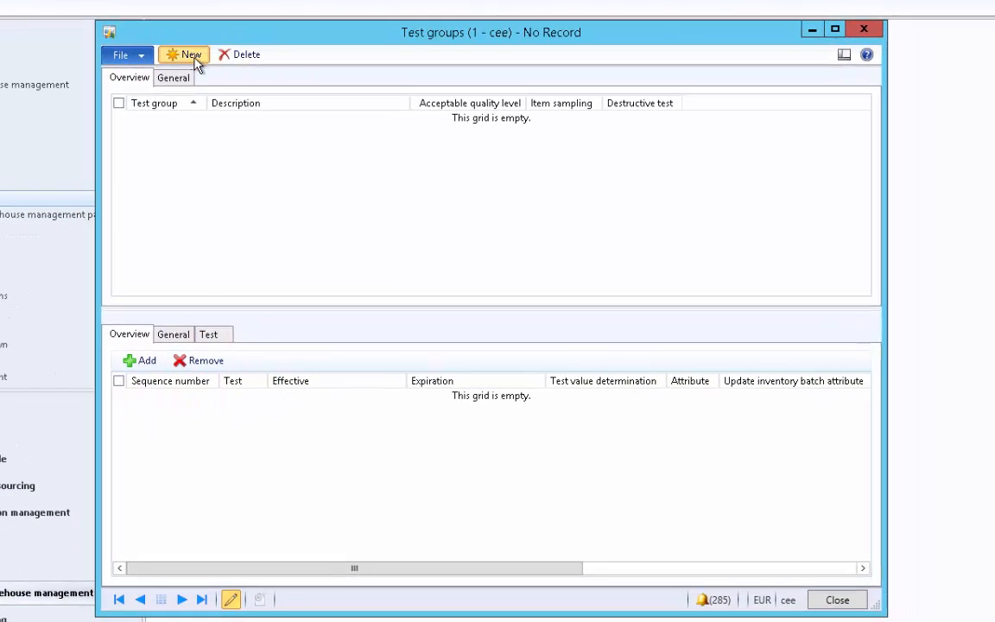
click(191, 55)
text(BTG)
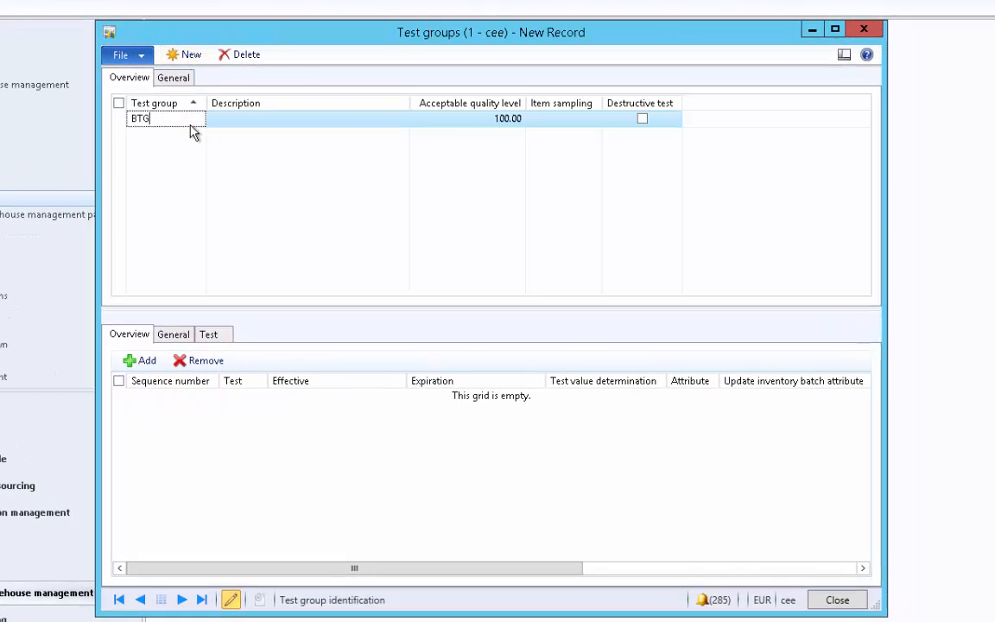
key(Tab)
text(Bicycle Test Group)
key(Tab)
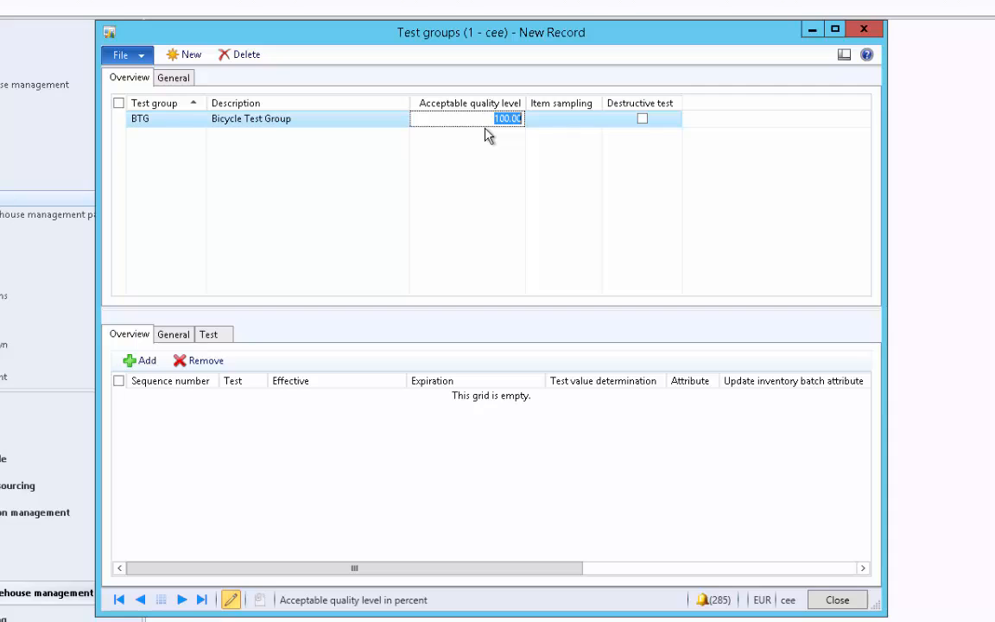
key(Tab)
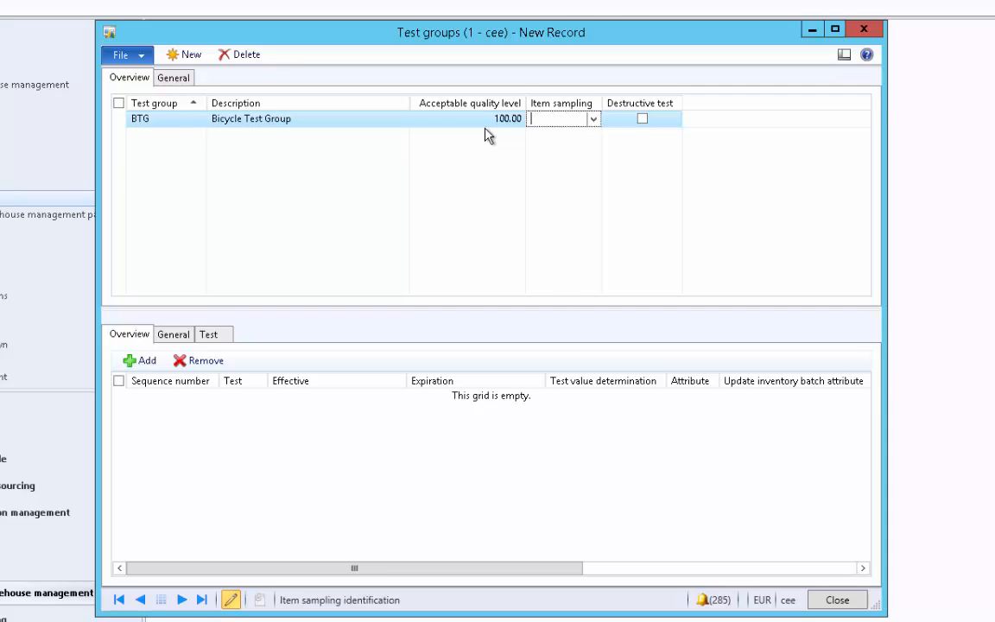
Check which item samplings are available for the BTG test group and close the test groups form
click(593, 121)
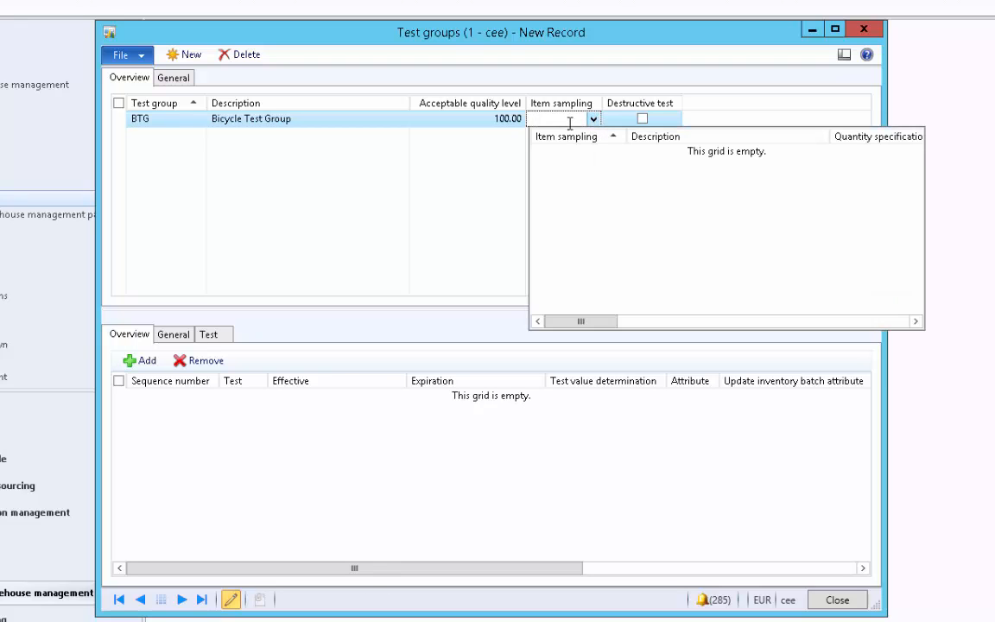
click(568, 118)
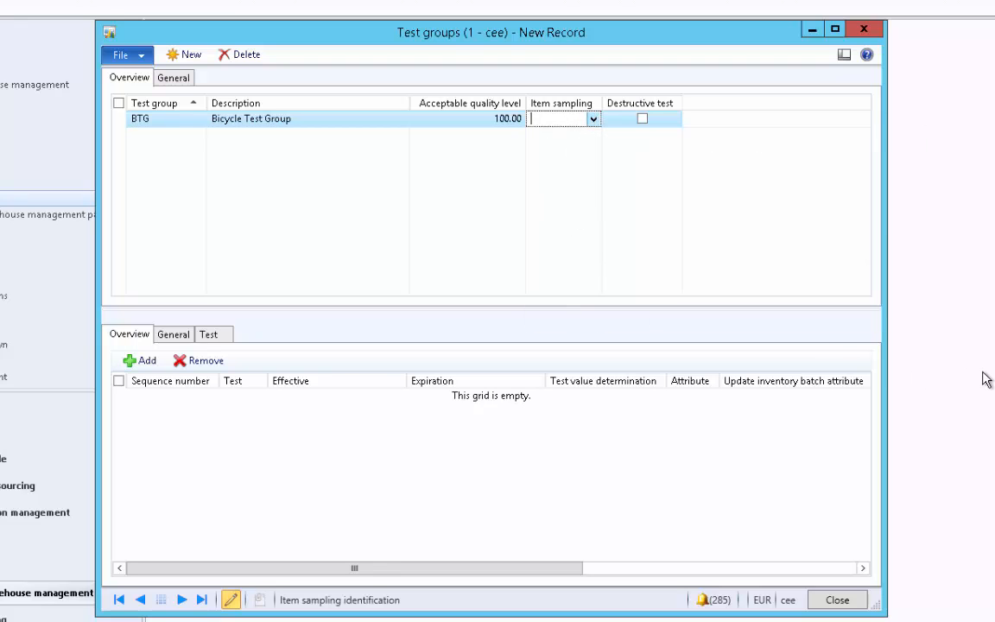
key(Escape)
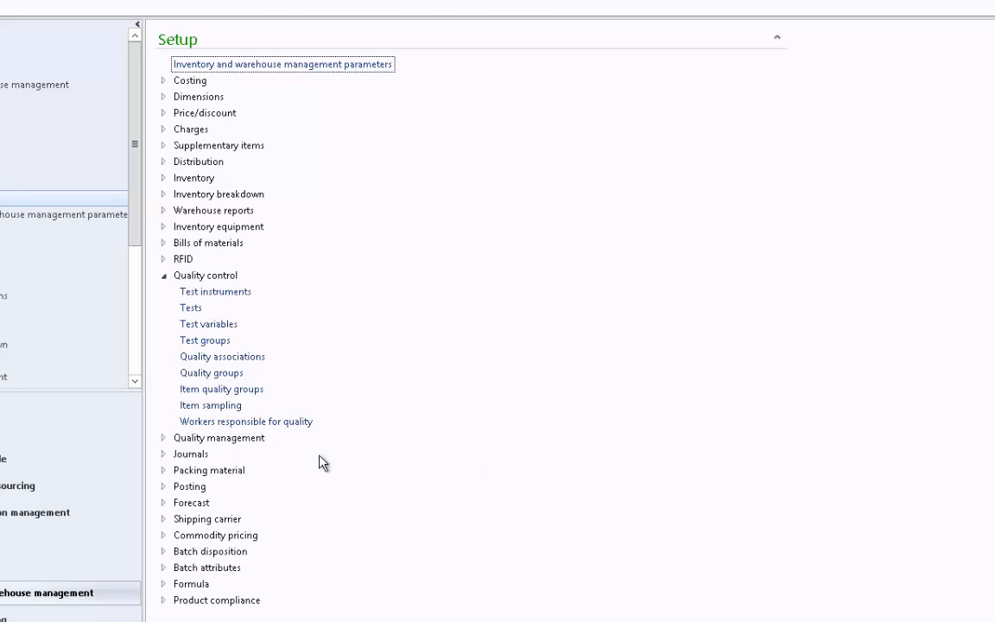
Create an item sampling record 100Per with description 100 Percent in the quality control setup
click(209, 411)
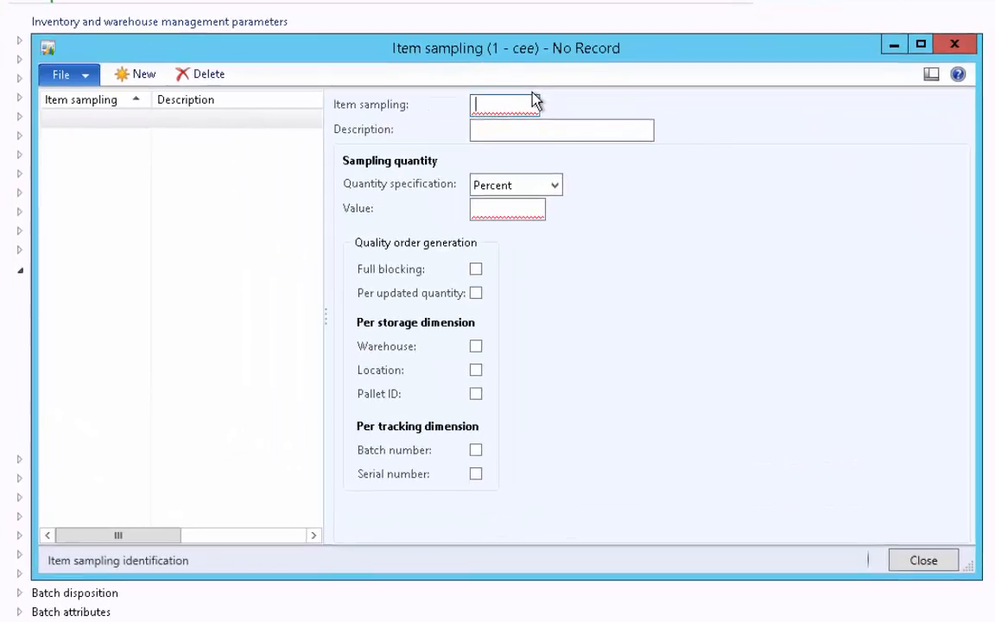
text(100Per)
key(Tab)
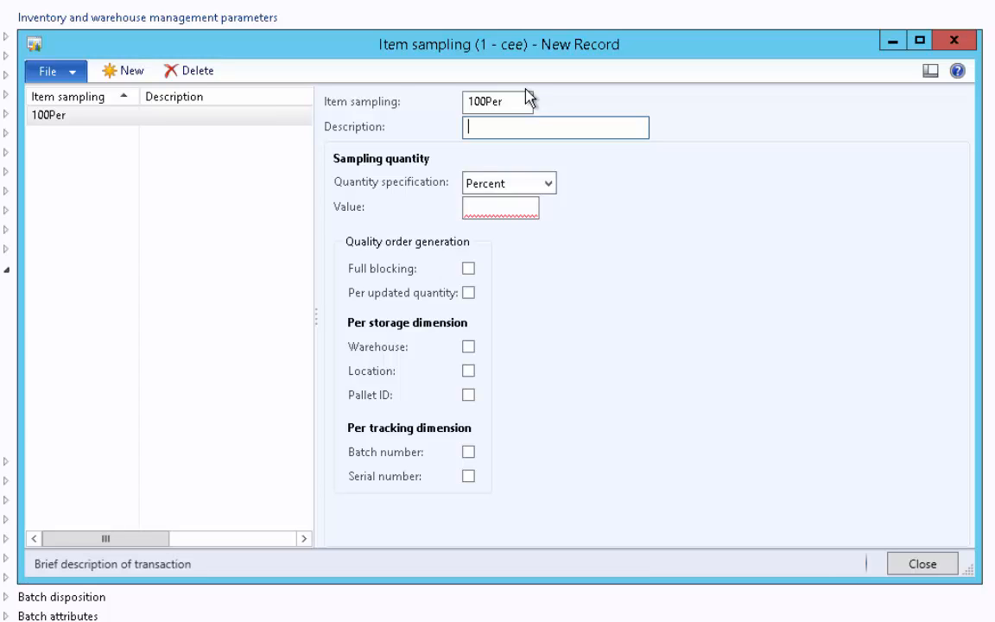
text(100 Percent)
key(Tab)
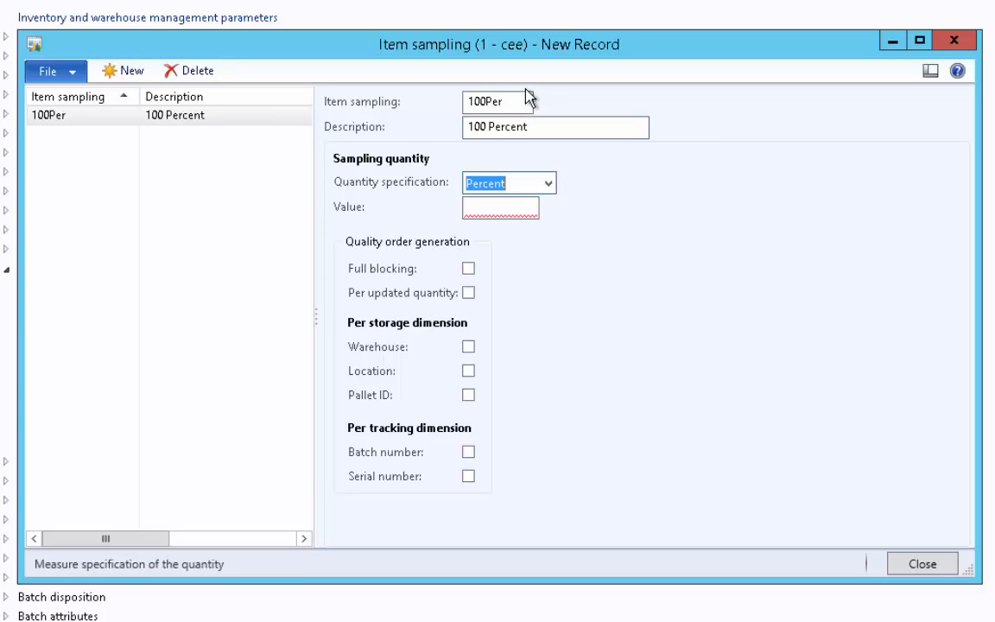
Set the 100Per sampling quantity to Percent with value 100 and save the record
click(547, 184)
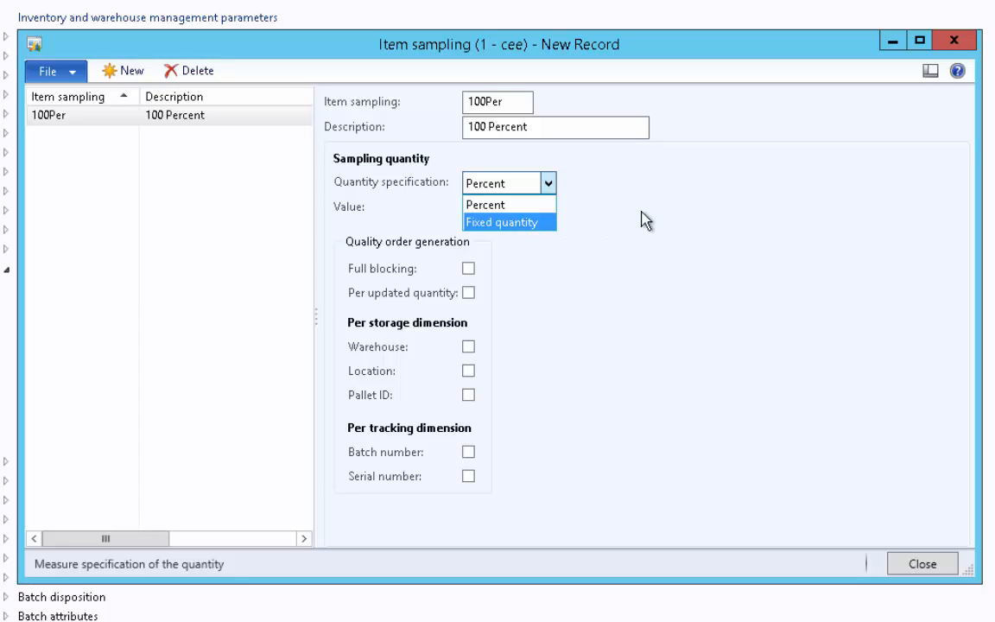
click(544, 204)
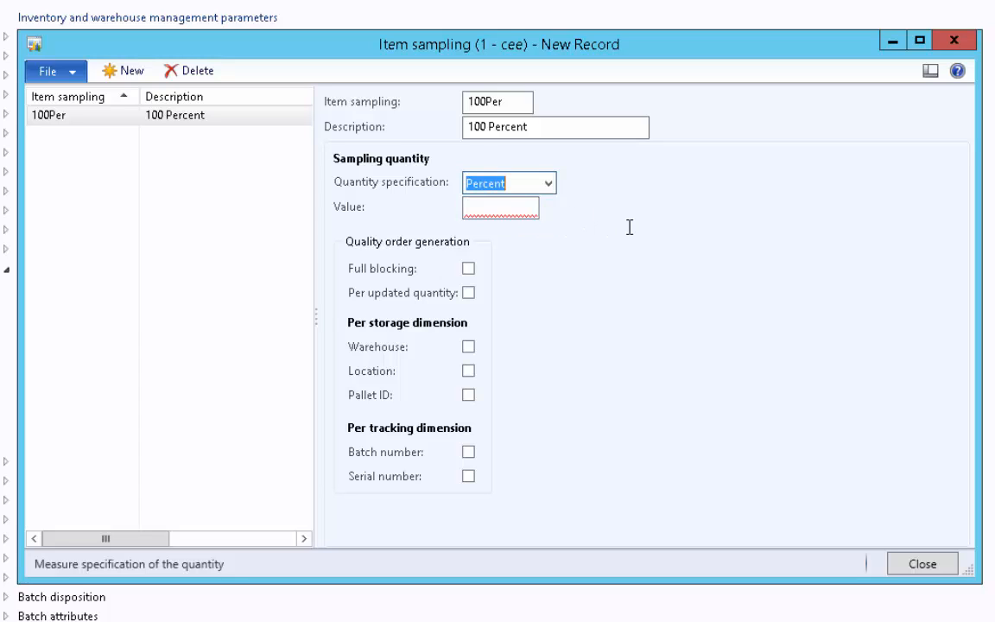
click(524, 208)
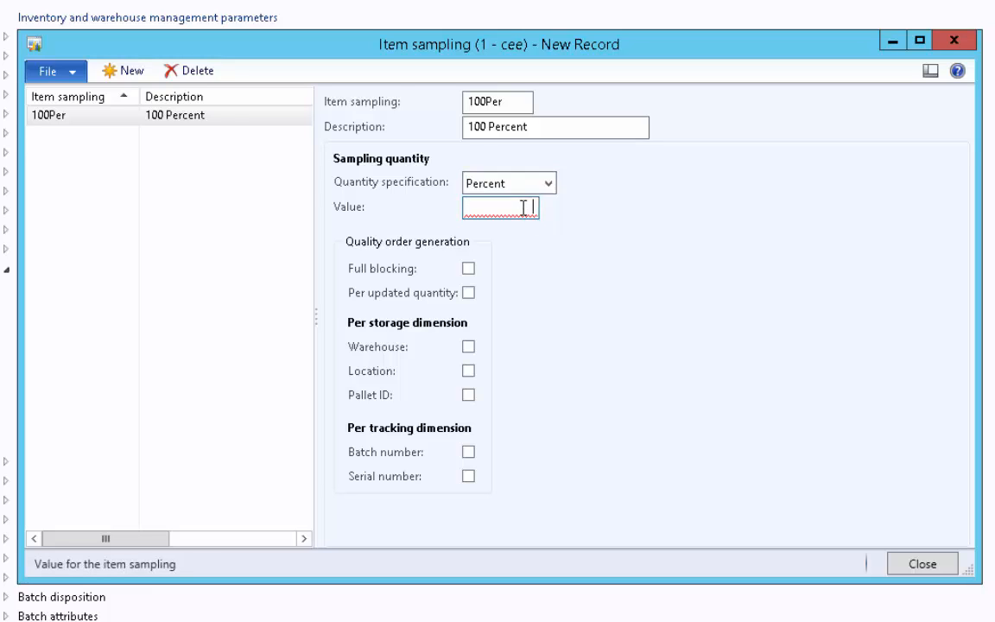
text(100)
key(ctrl+s)
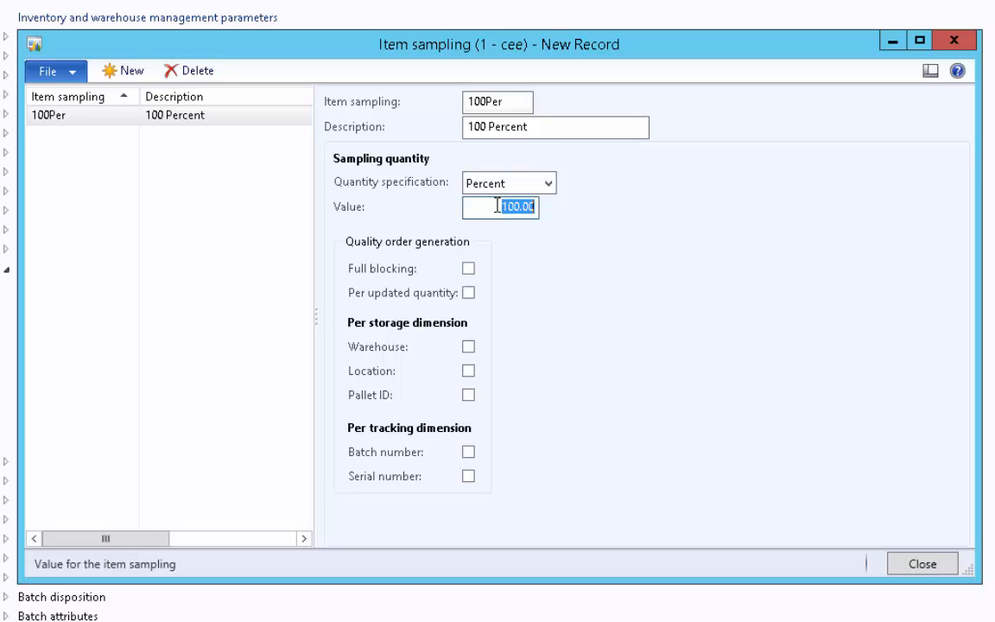
Enable quality order generation for 100Per per updated quantity, warehouse, batch number and serial number
click(468, 293)
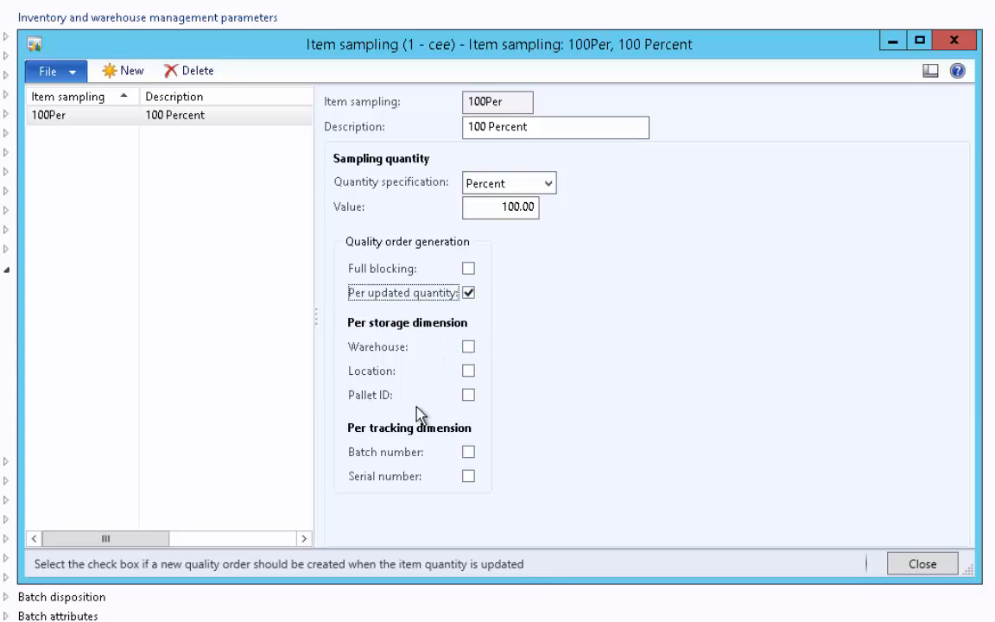
click(468, 348)
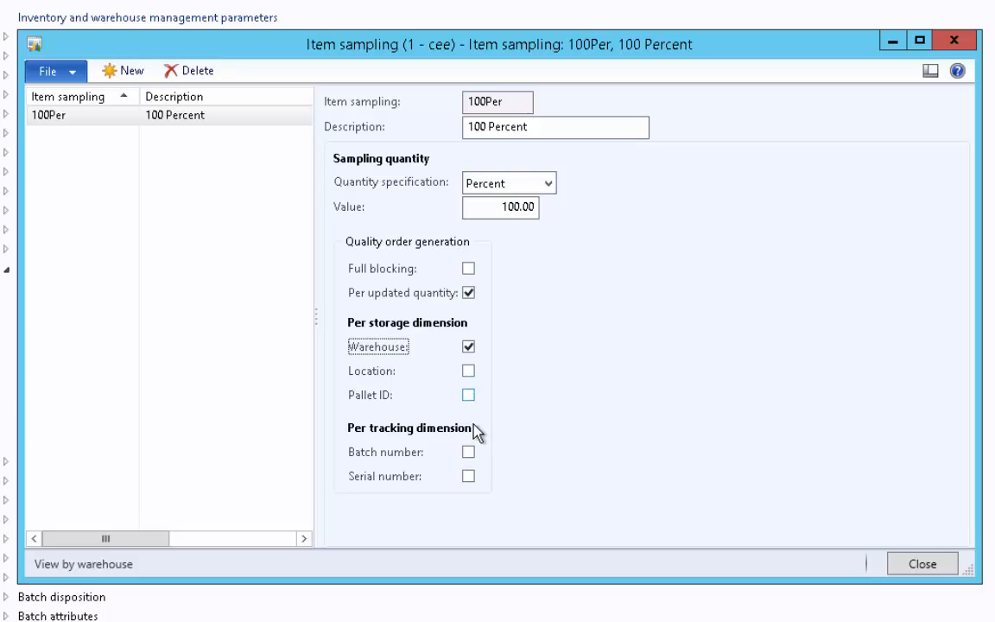
click(469, 453)
click(468, 475)
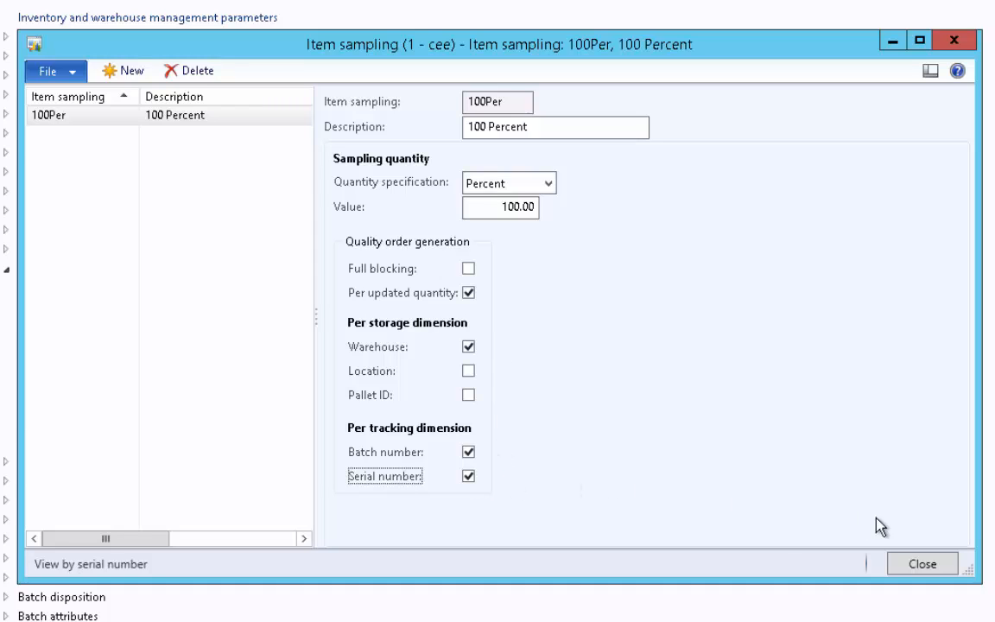
Close the item sampling form and assign the 100Per item sampling to the BTG test group
click(935, 563)
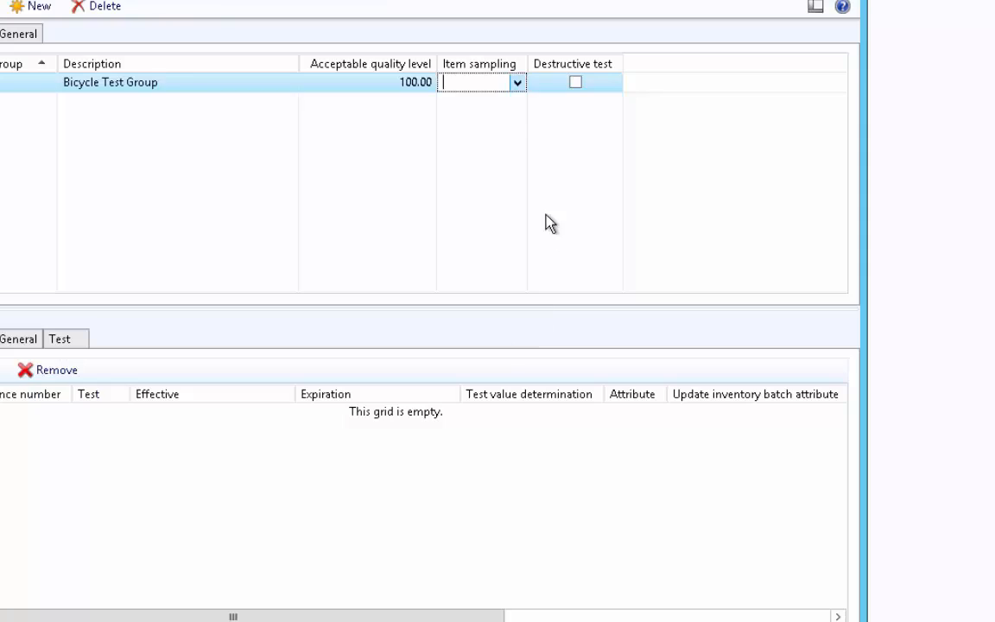
click(517, 84)
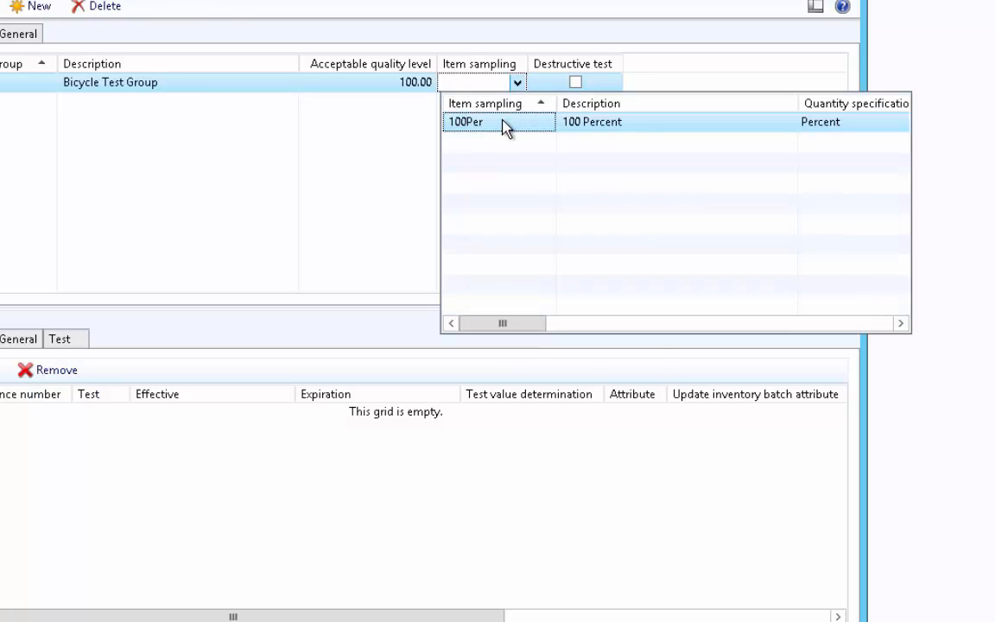
click(505, 125)
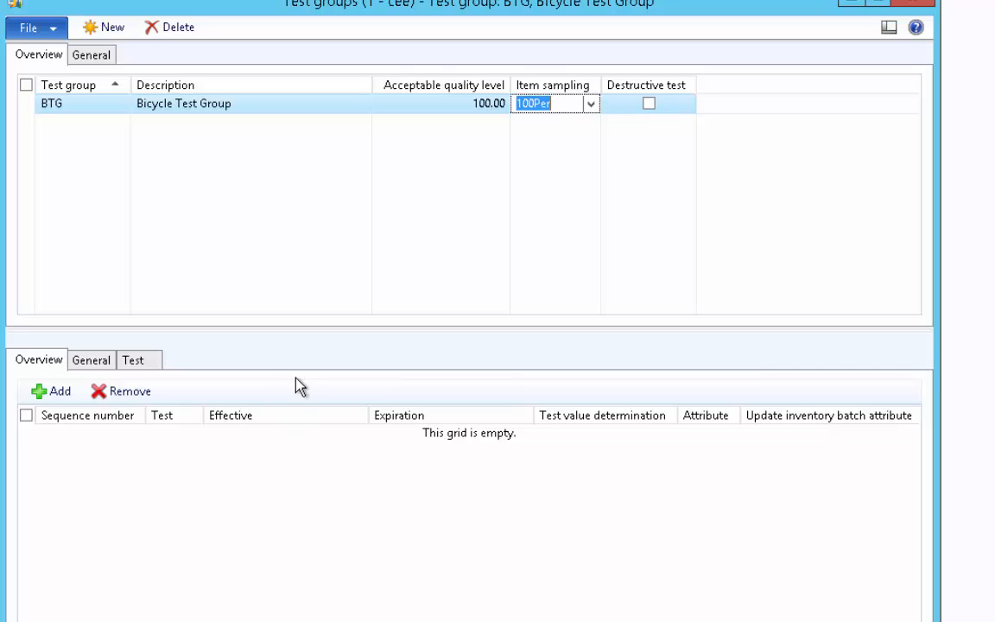
Add the handle flexibility test HF to the BTG test group with sequence number 10
click(59, 394)
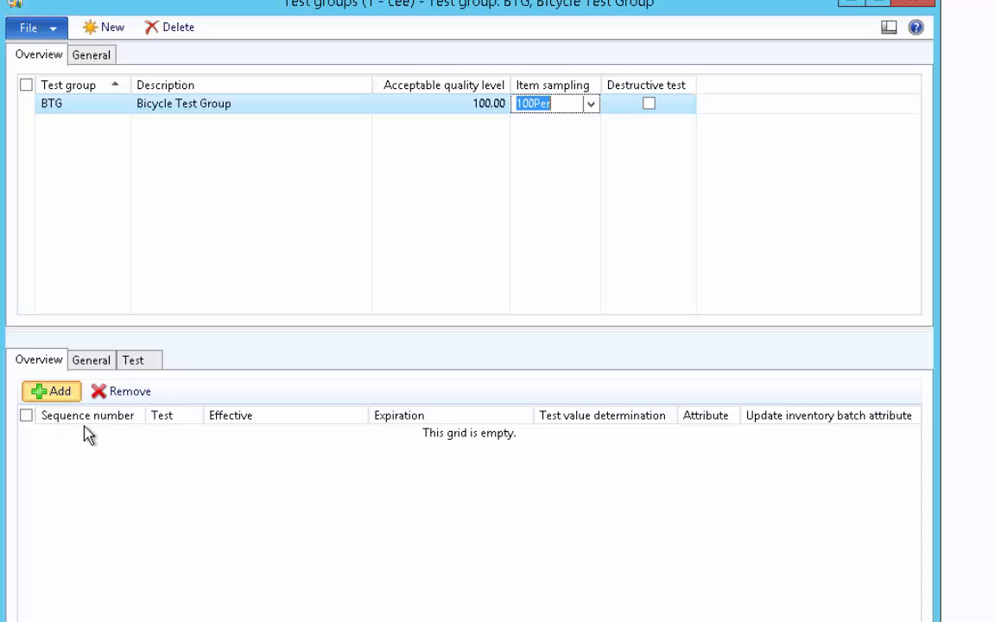
text(10)
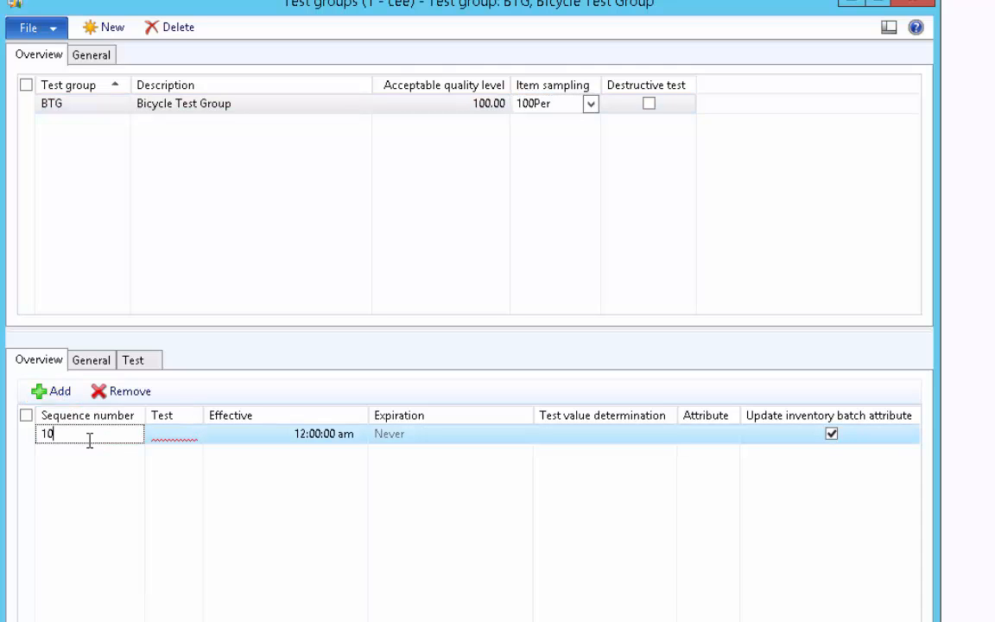
key(Tab)
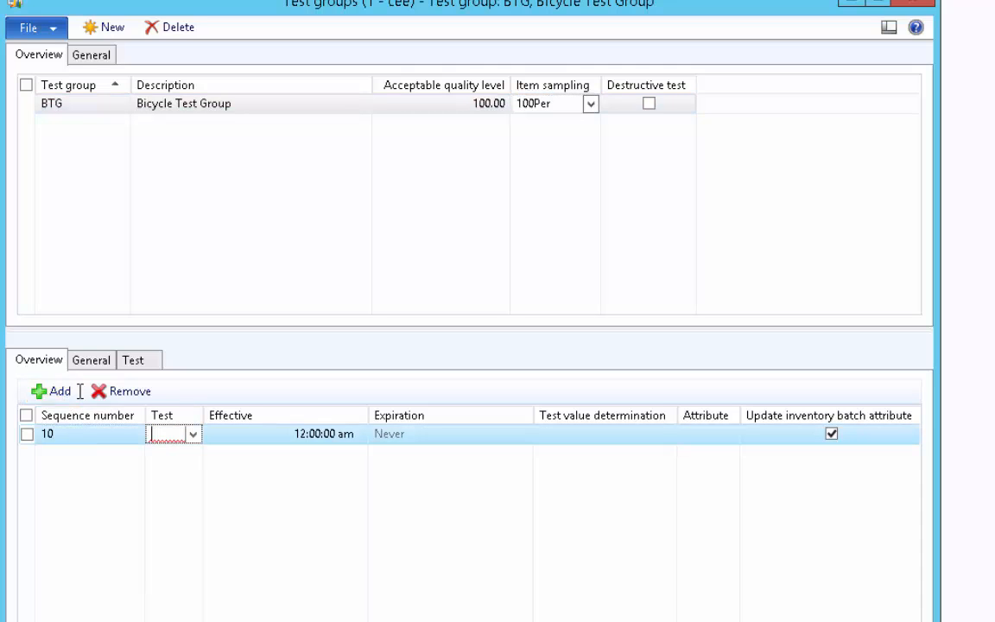
click(194, 435)
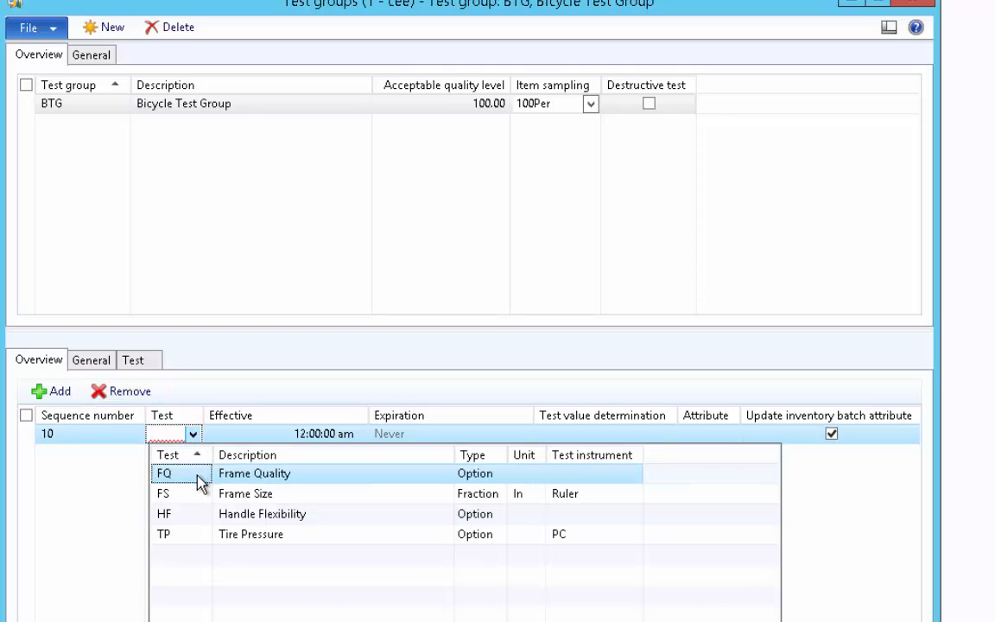
click(187, 521)
Set the HF test's variable to HF and its default outcome to Ok
click(91, 360)
click(138, 359)
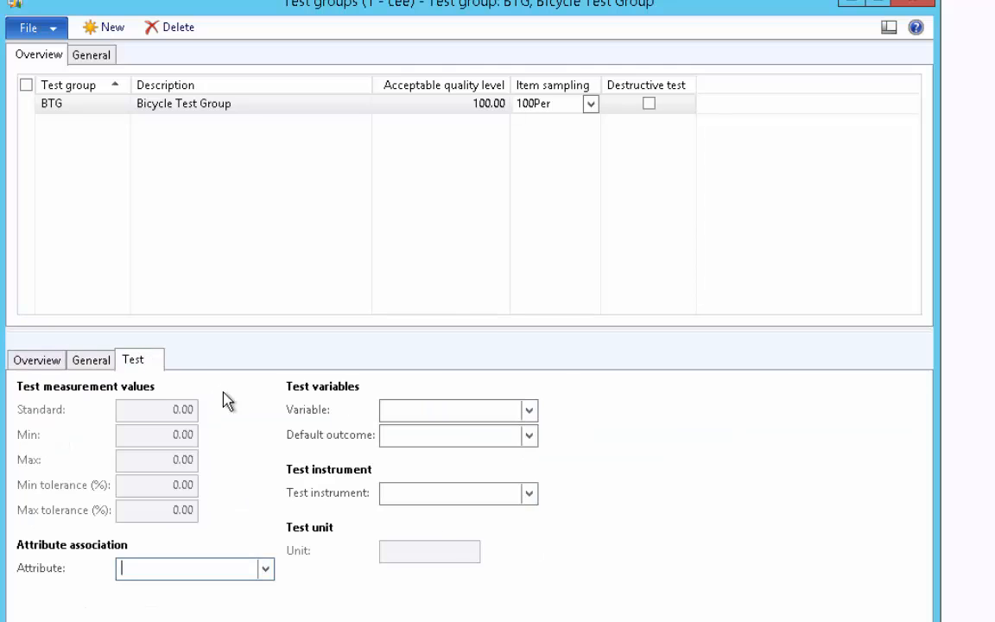
click(528, 411)
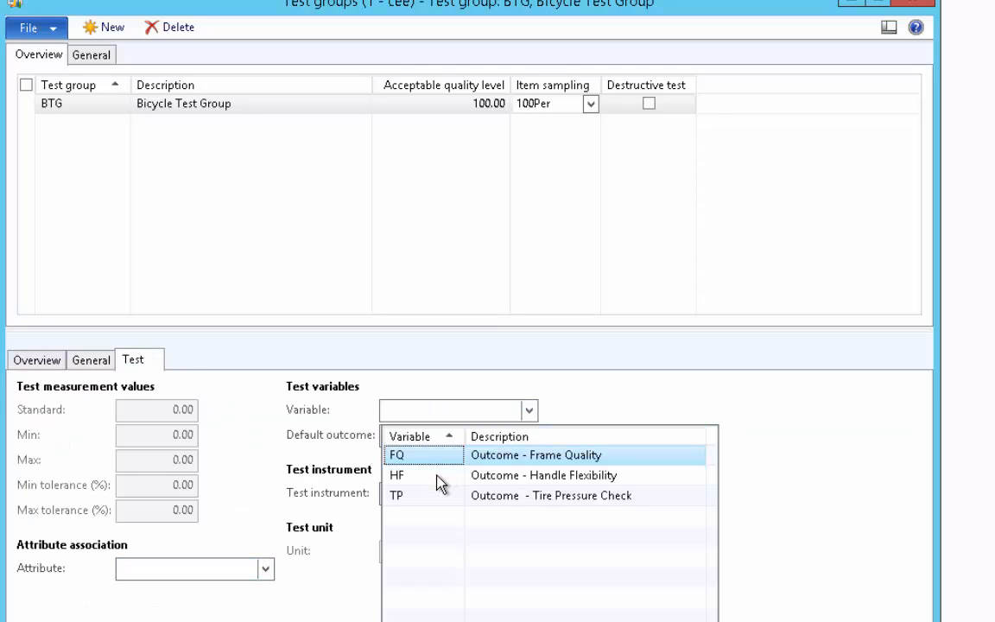
click(440, 484)
click(530, 435)
click(533, 439)
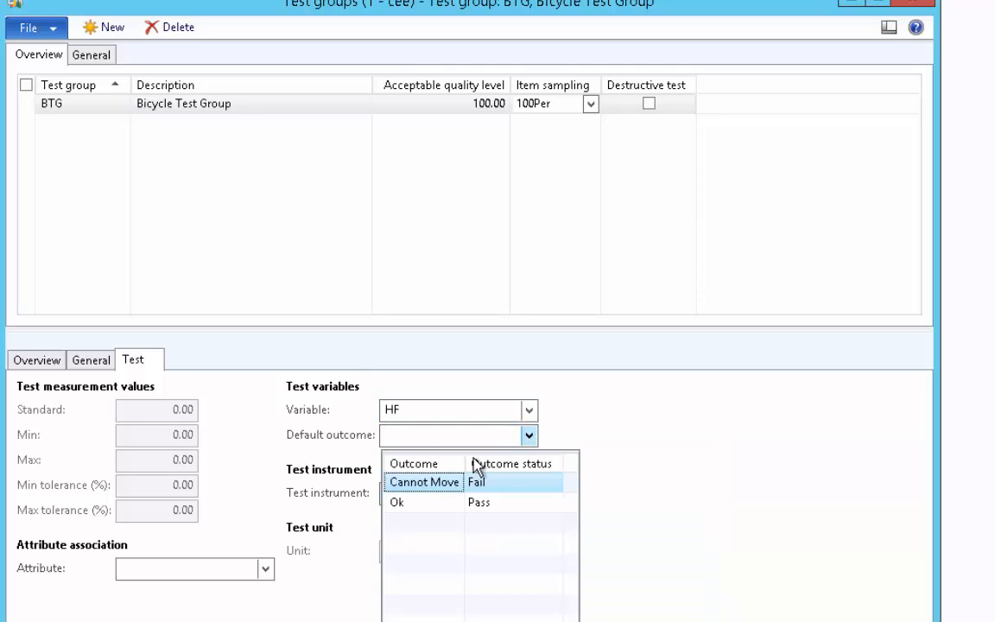
click(424, 509)
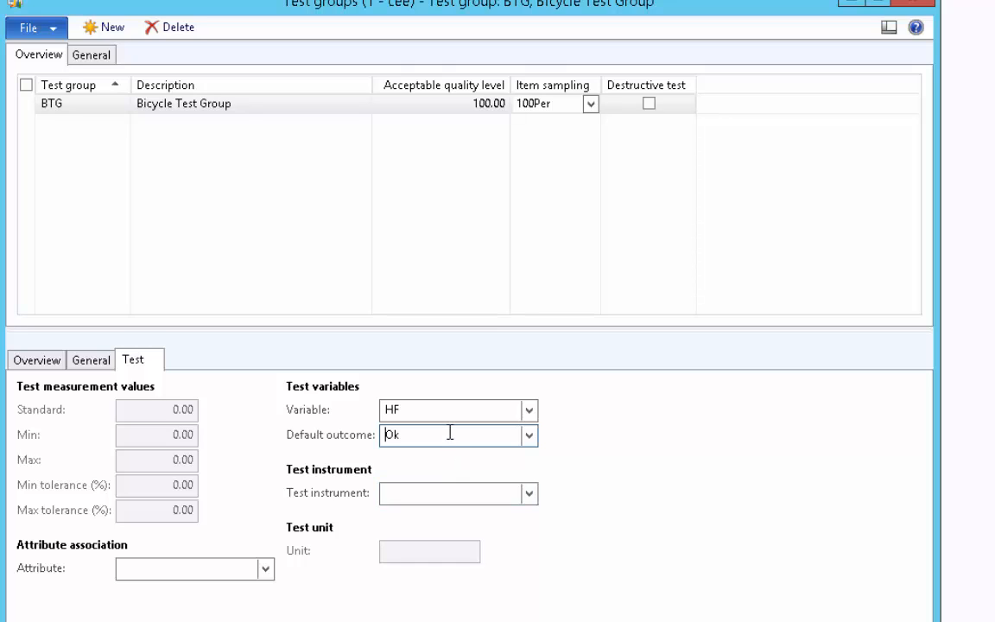
Add the tire pressure test TP to the BTG test group with sequence number 20
click(31, 366)
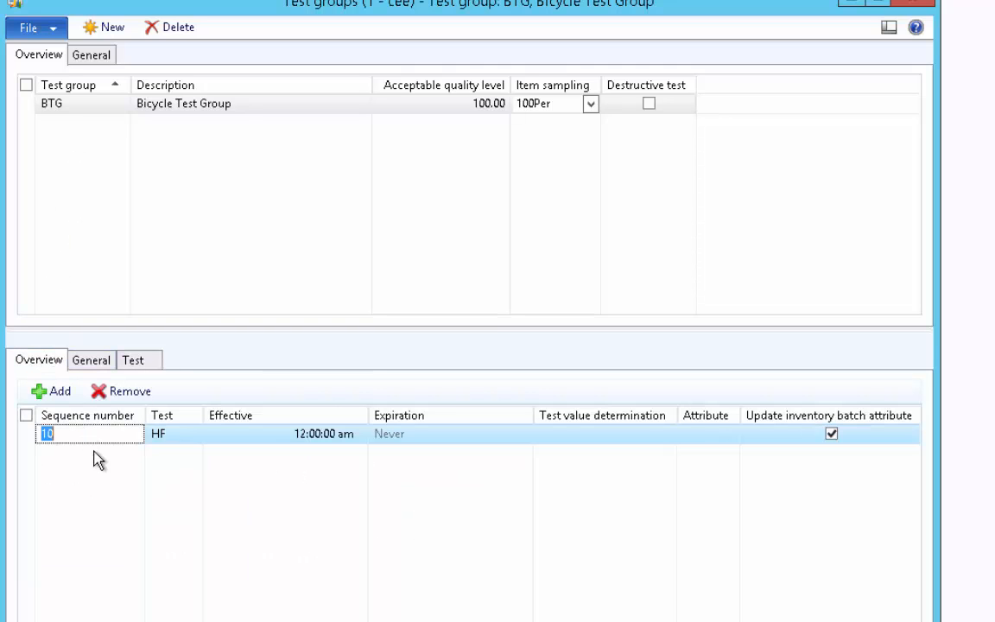
key(ctrl+n)
text(20)
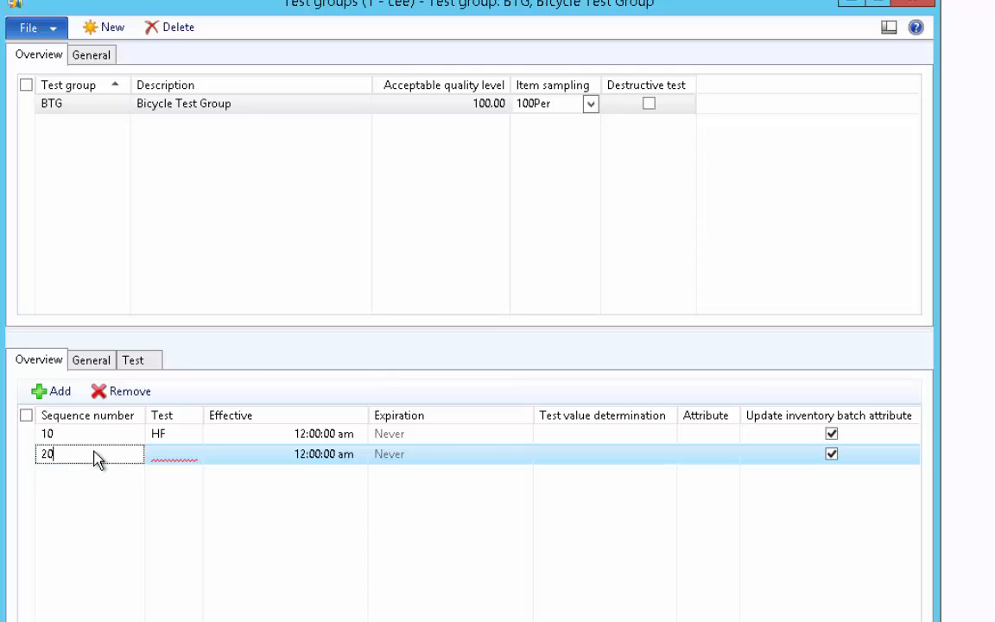
key(Tab)
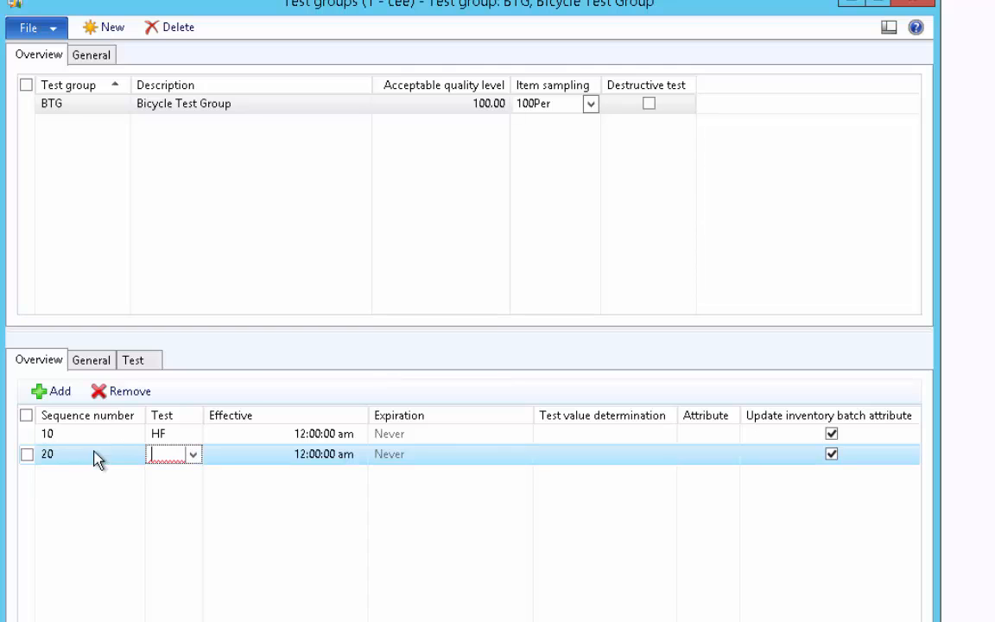
click(193, 455)
click(180, 557)
Set the TP test's variable to TP and its default outcome to Ok
click(145, 360)
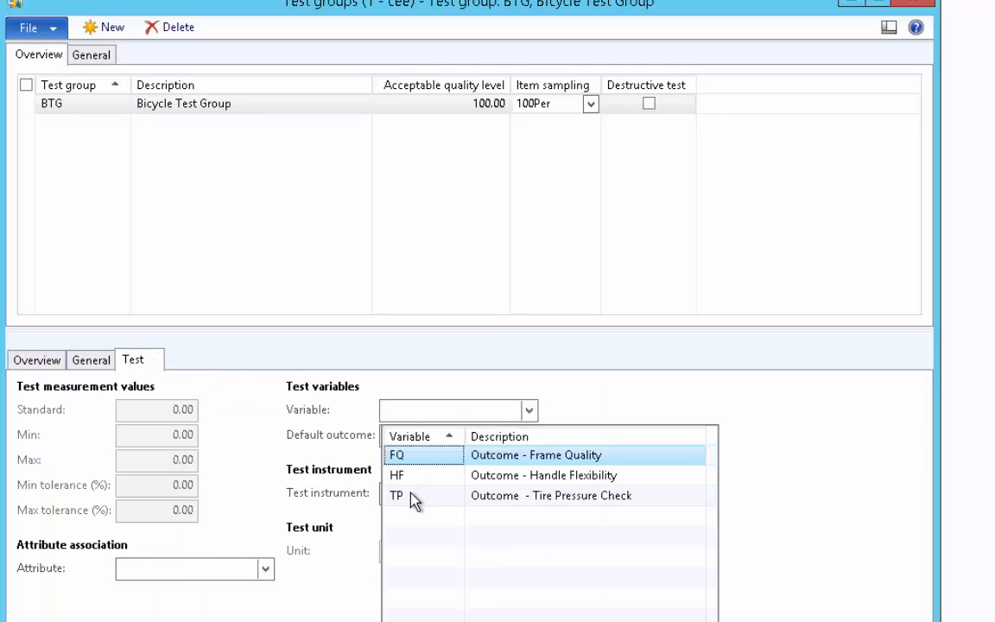
click(412, 498)
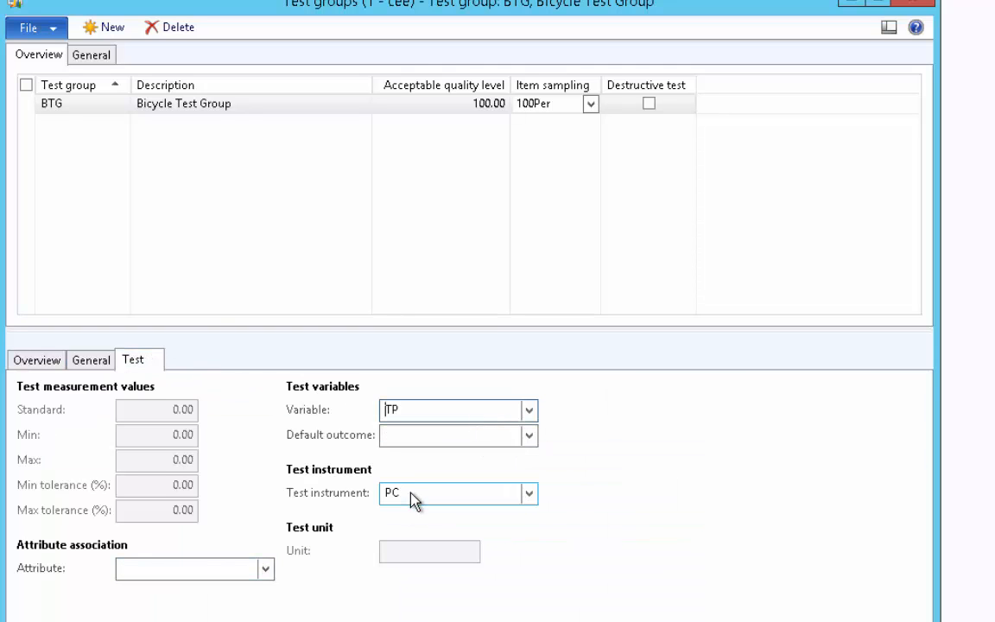
click(531, 436)
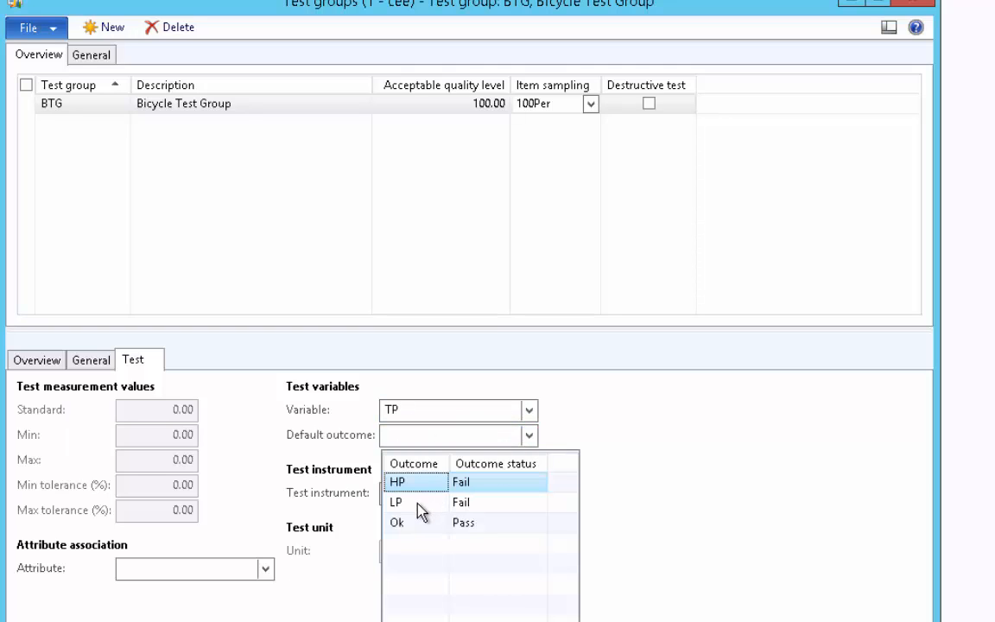
click(416, 527)
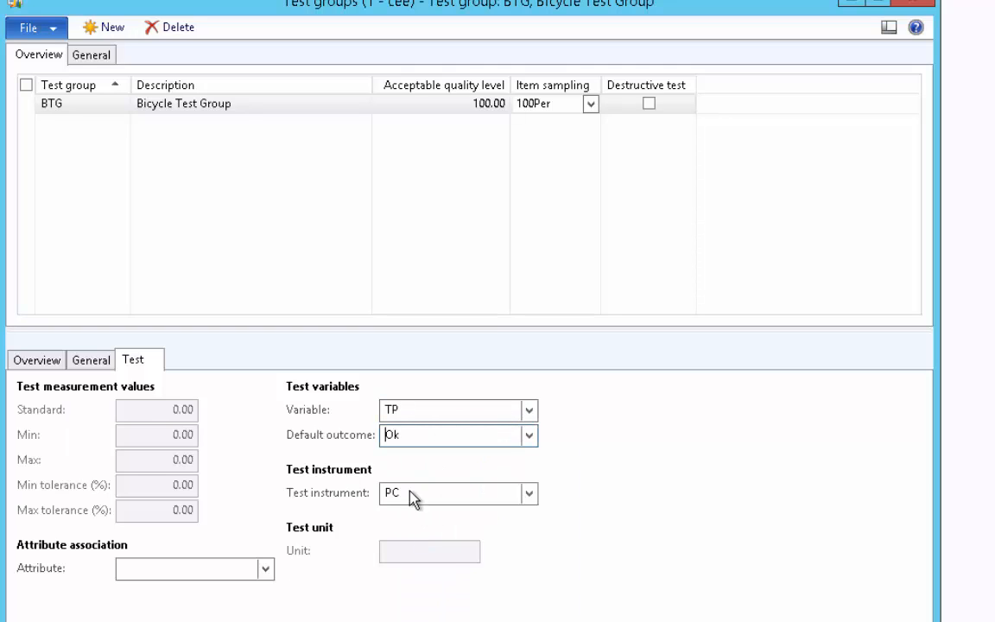
Add the frame quality test FQ to the BTG test group with sequence number 30
click(46, 364)
key(ctrl+n)
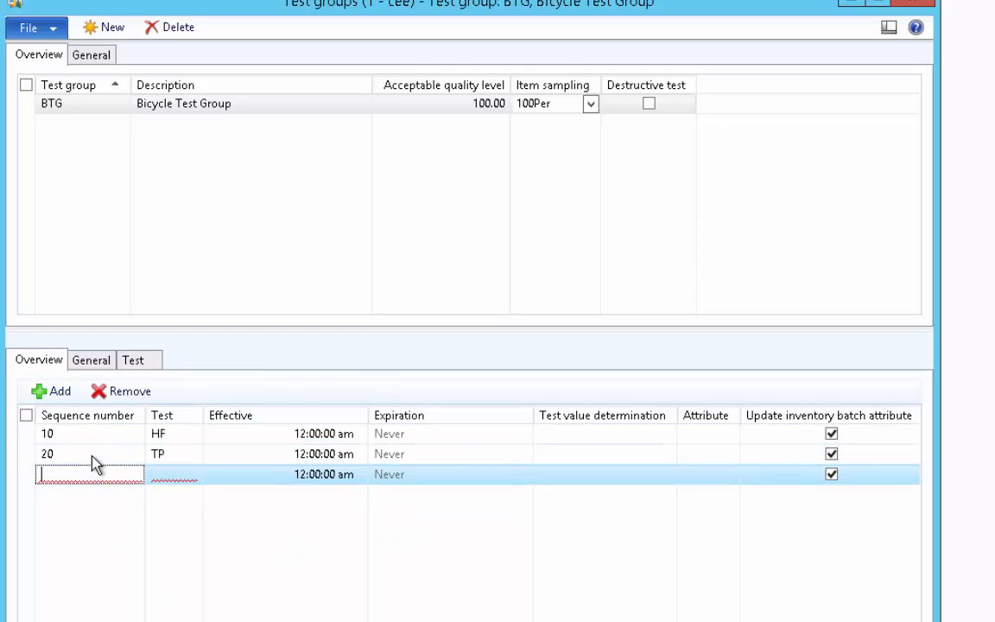
text(30)
key(Tab)
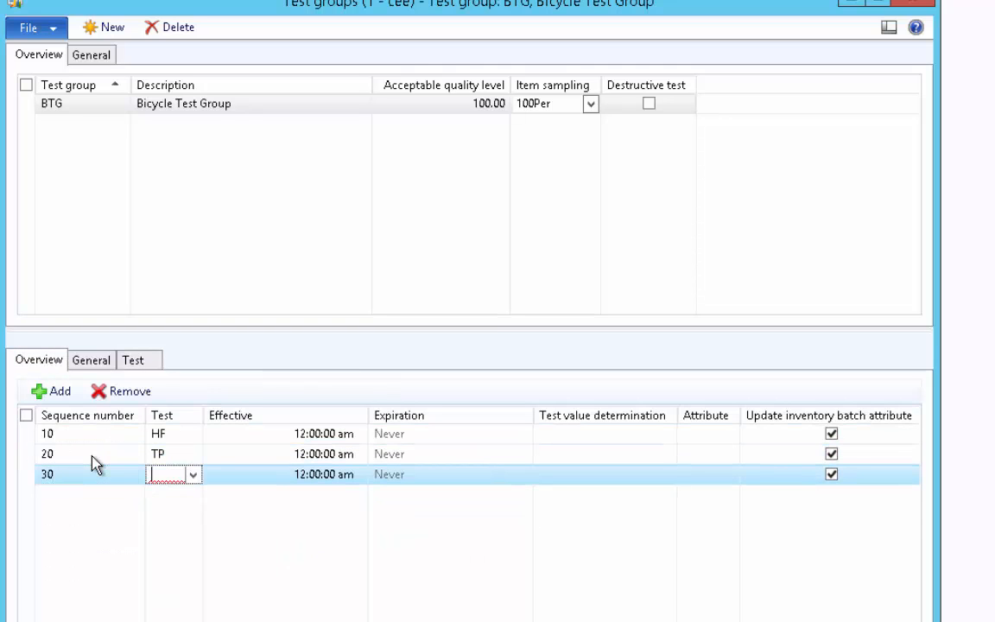
click(194, 475)
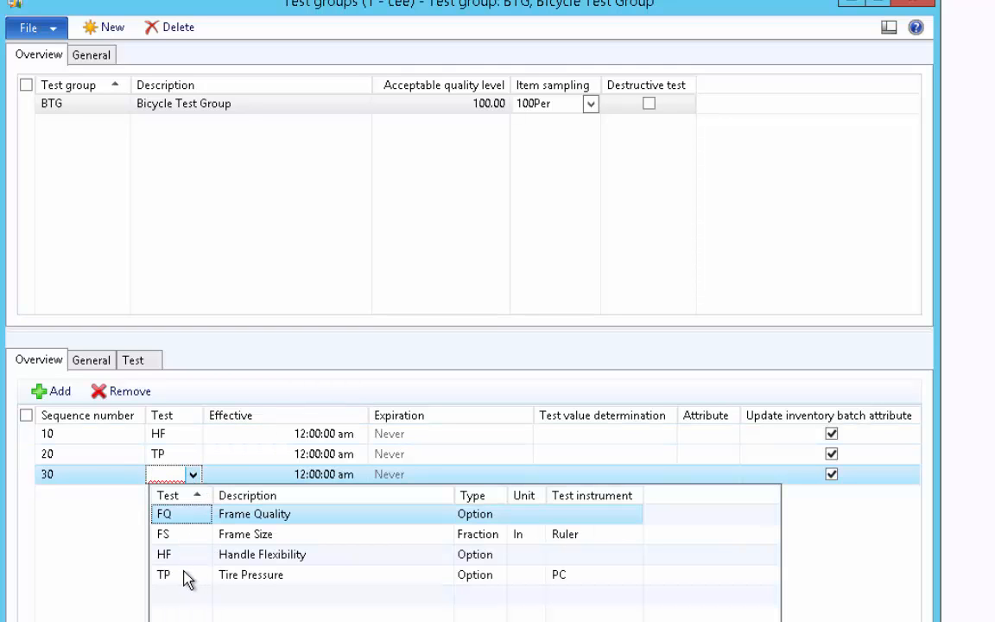
click(190, 515)
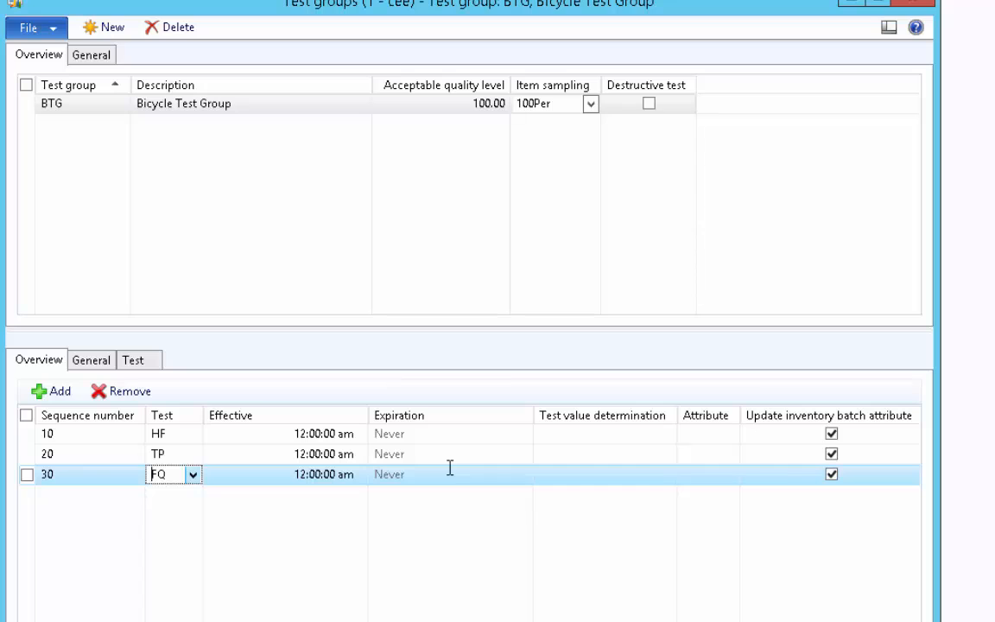
click(240, 473)
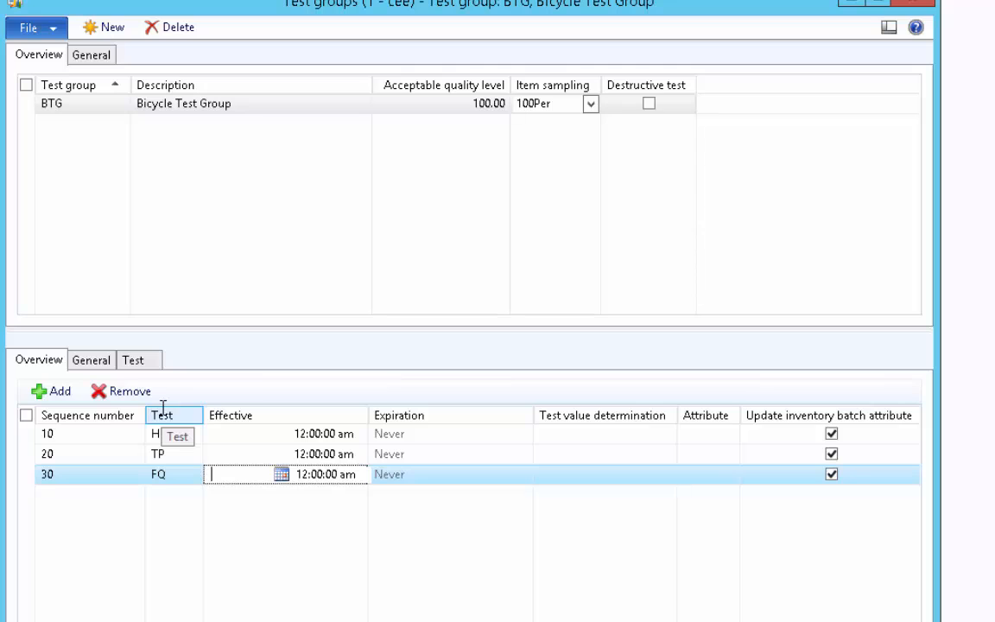
Set the FQ test's variable to FQ and its default outcome to Ok
click(143, 363)
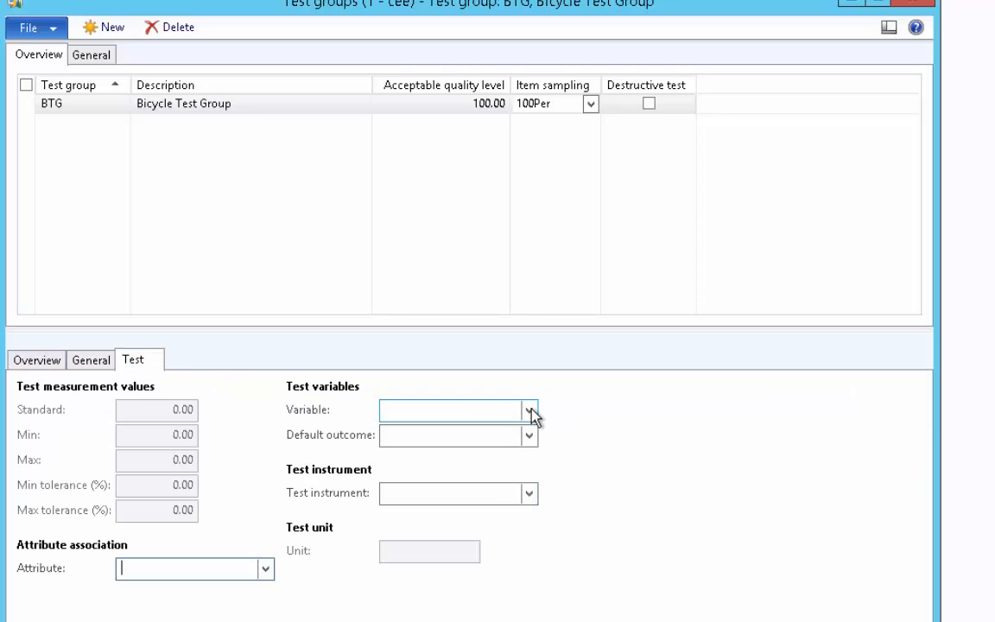
click(529, 411)
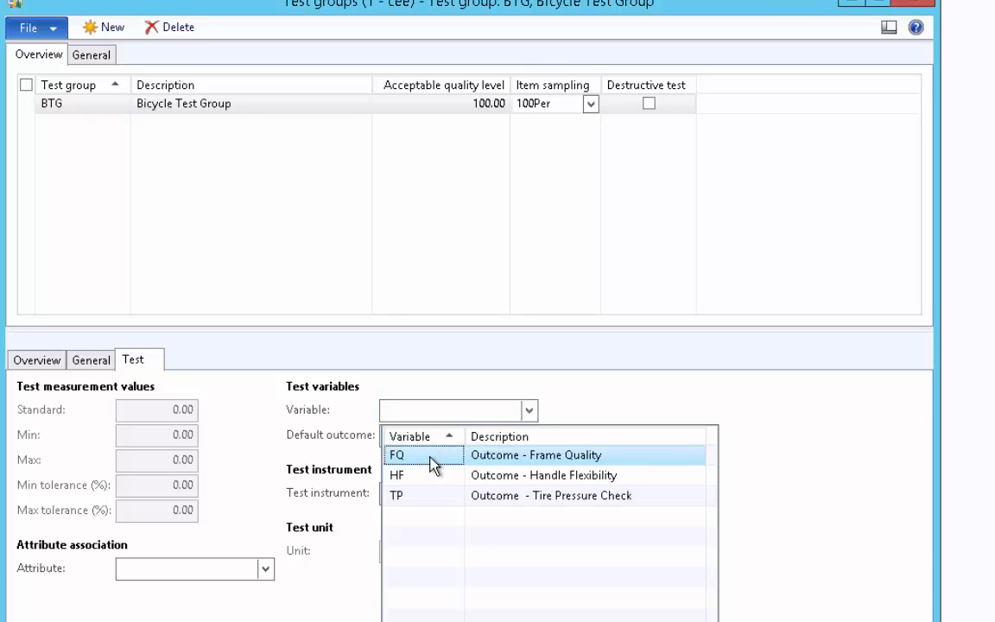
click(434, 467)
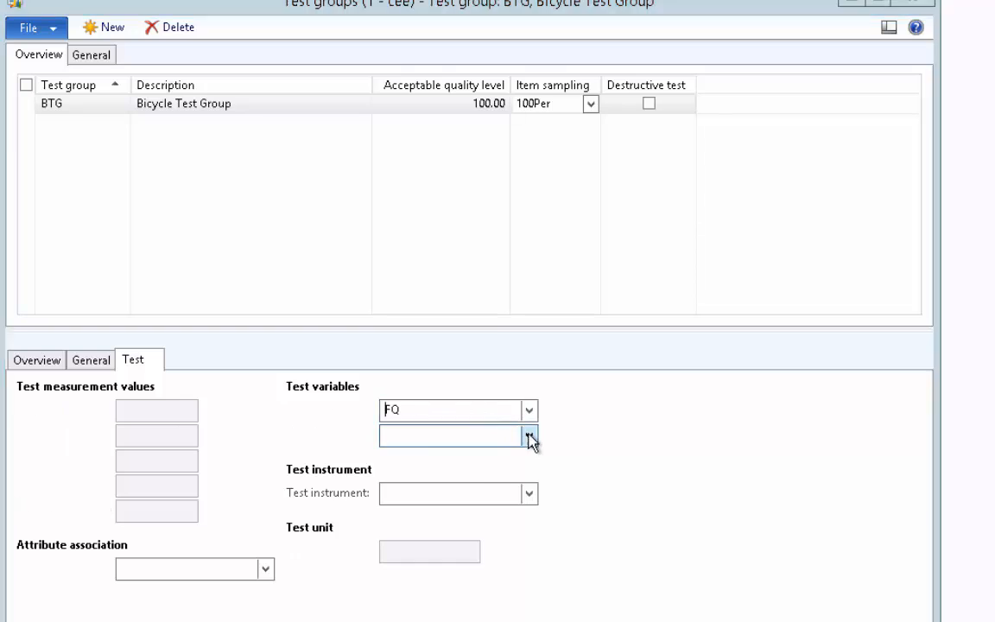
click(529, 435)
click(412, 525)
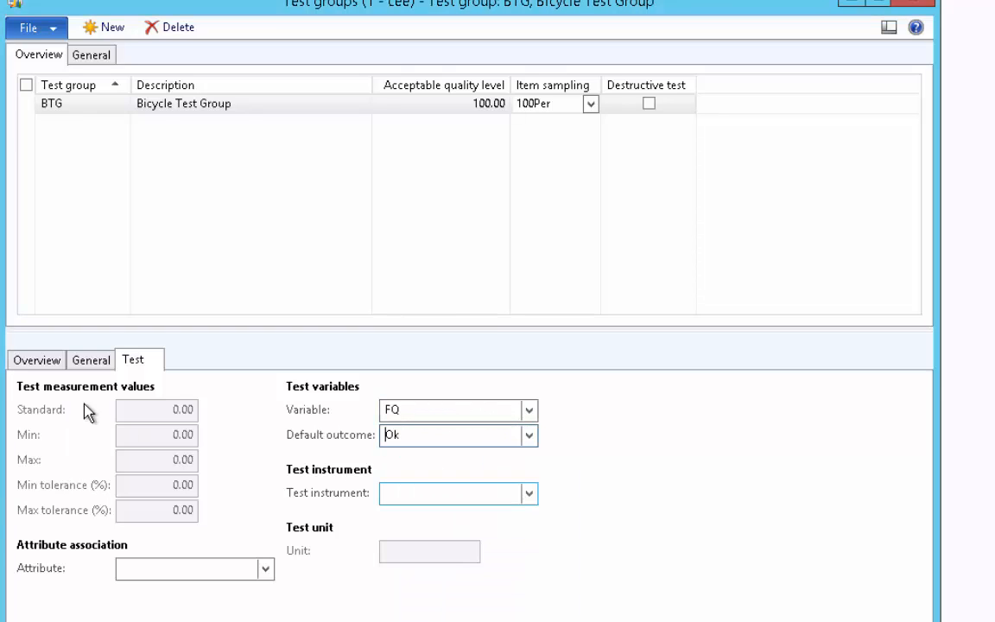
Add the frame size test FS to the BTG test group with sequence number 40
click(37, 360)
click(54, 394)
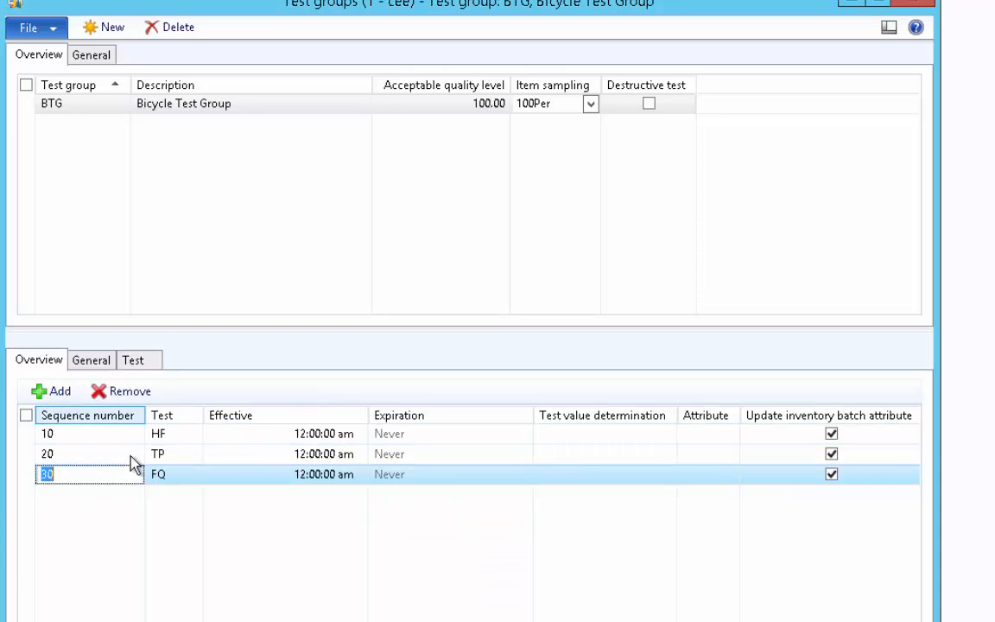
text(40)
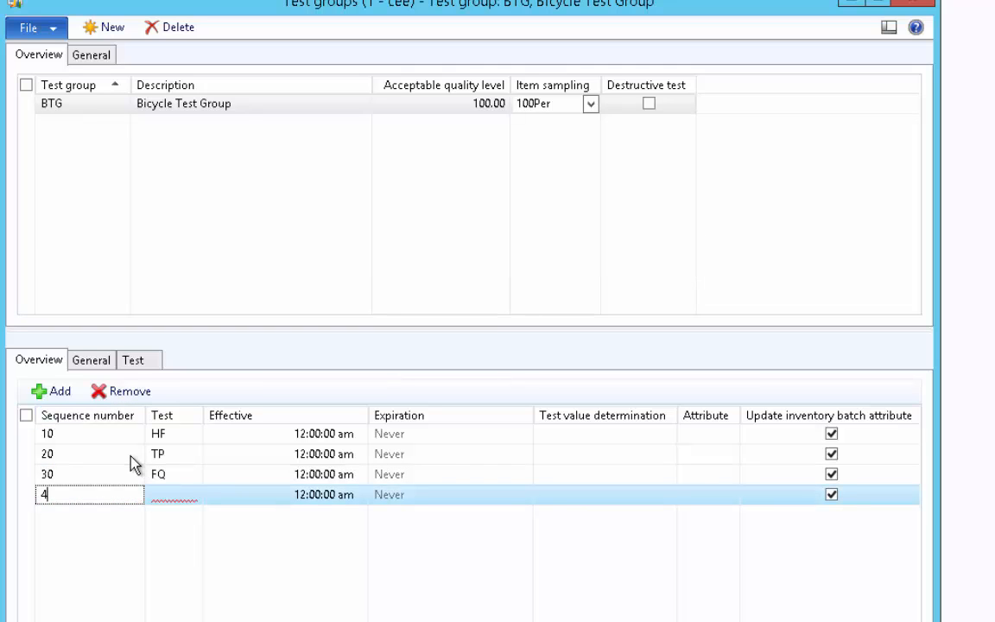
key(Tab)
click(192, 497)
click(184, 556)
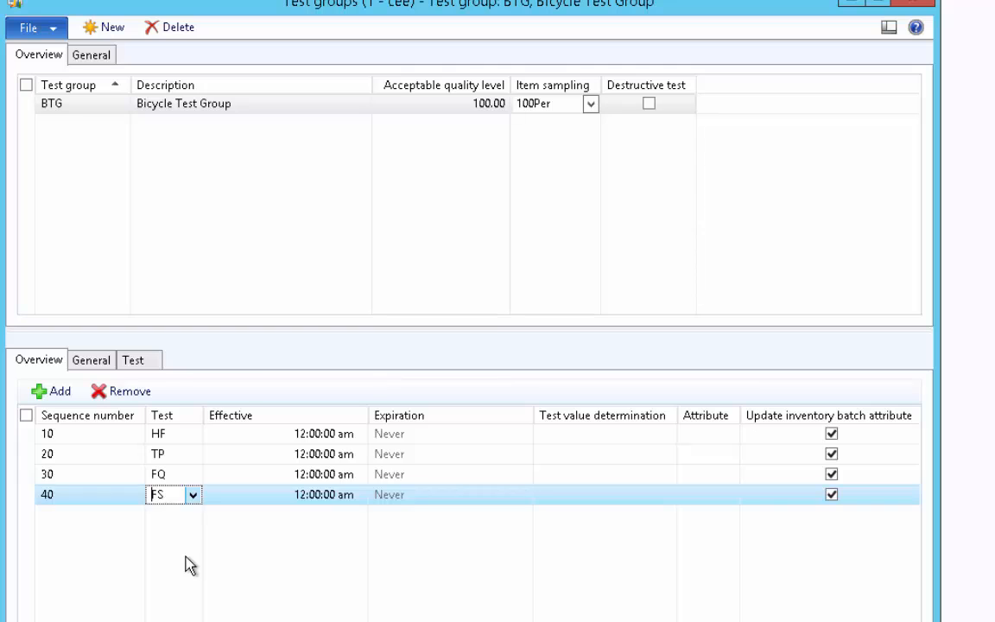
Set the FS test's measurement values to standard 20, minimum 14 and maximum 25
click(134, 359)
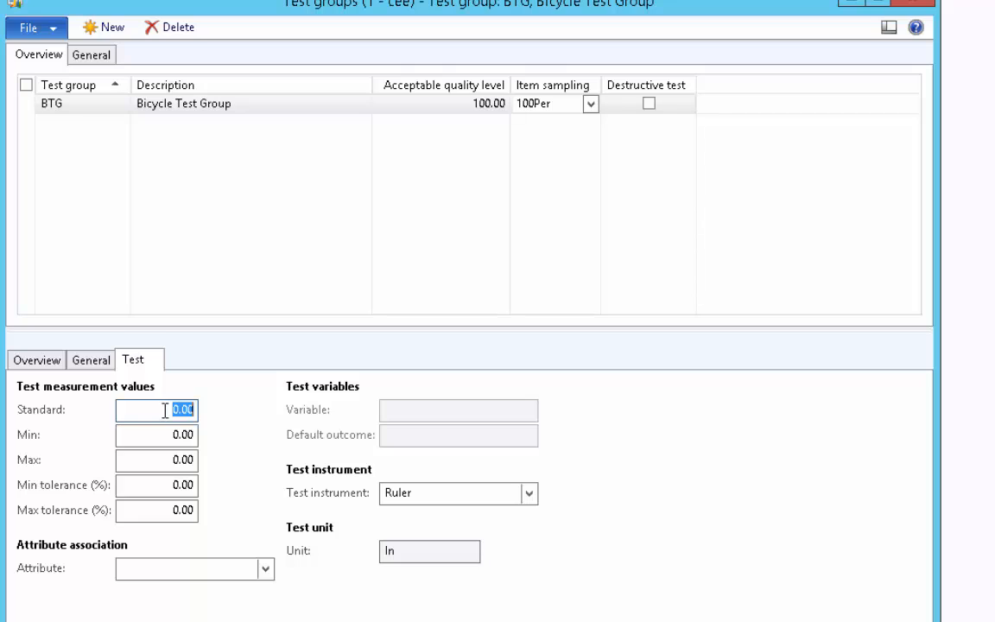
text(20)
click(157, 435)
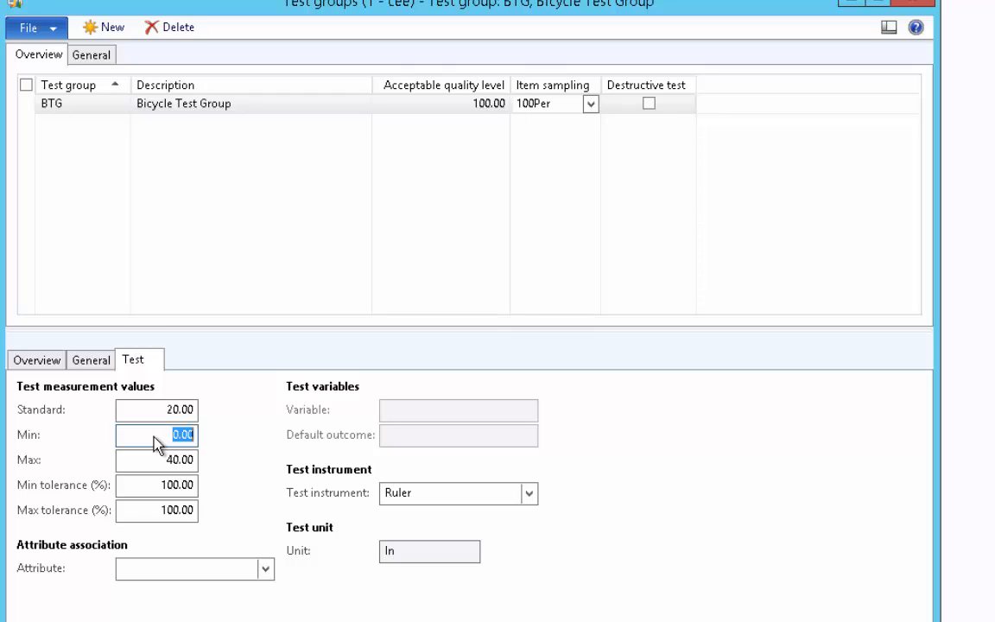
text(14)
key(Tab)
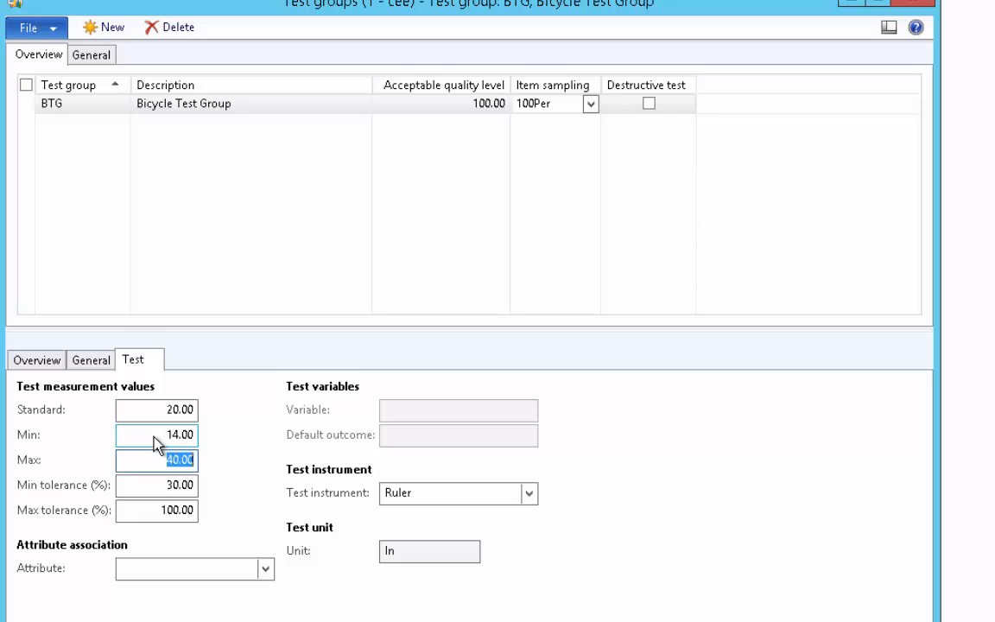
text(25)
key(Tab)
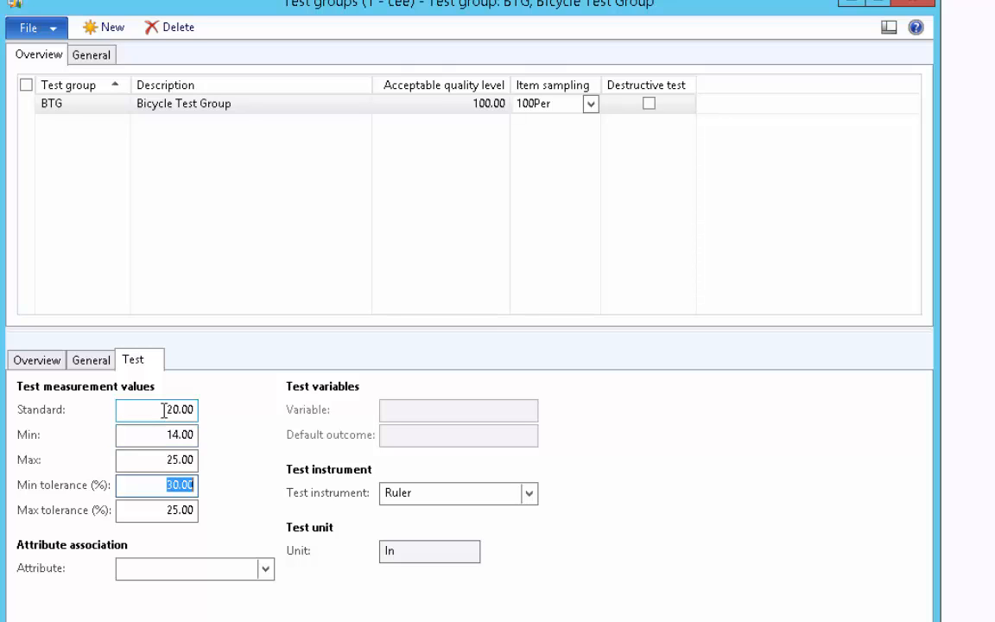
drag(166, 411, 200, 442)
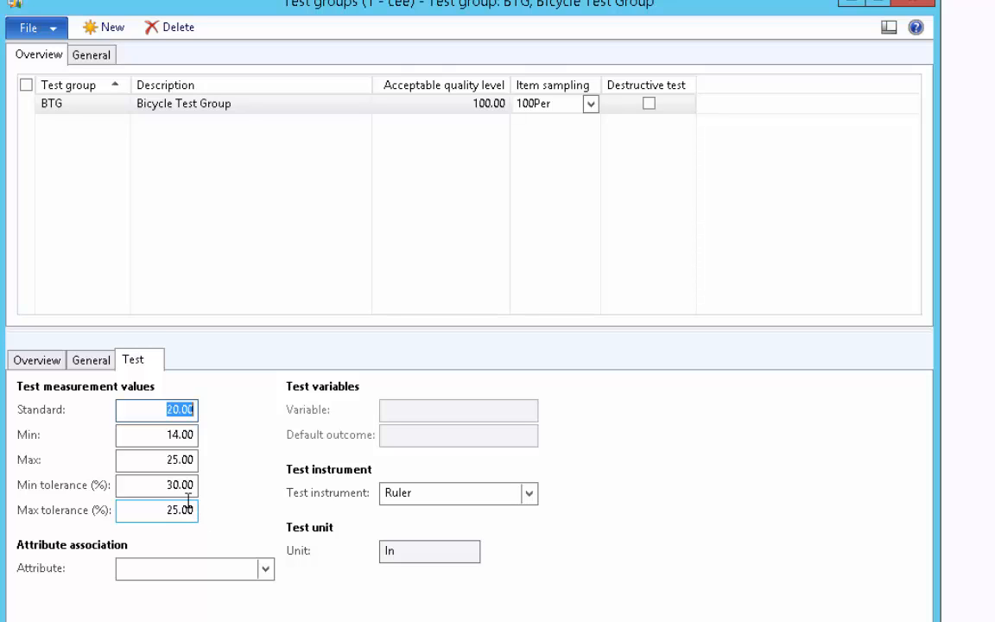
Return from the FS test details to the overview of tests in the BTG group and close the test groups form
click(158, 414)
click(50, 360)
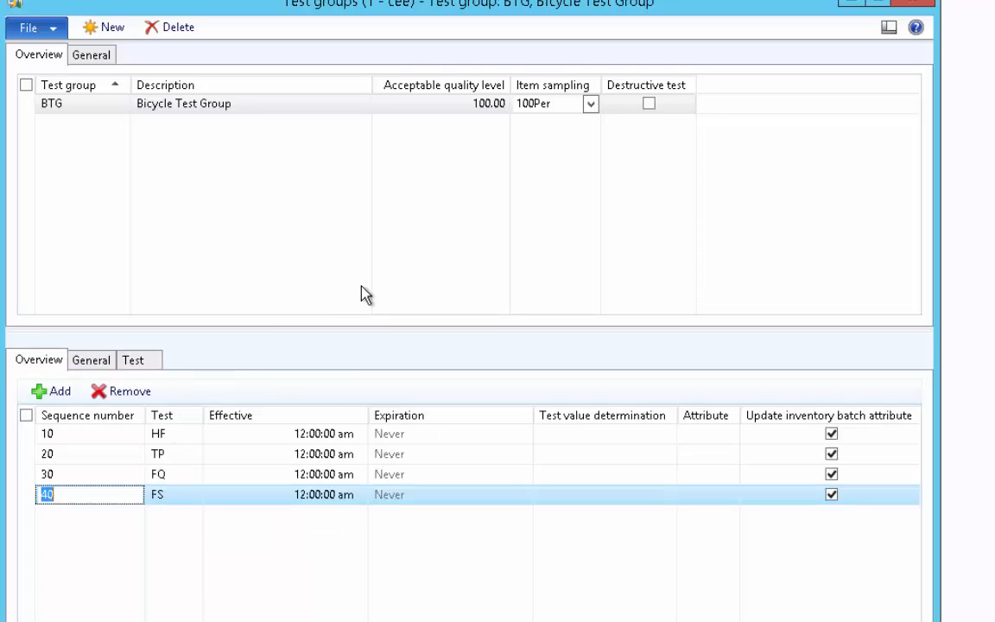
key(Escape)
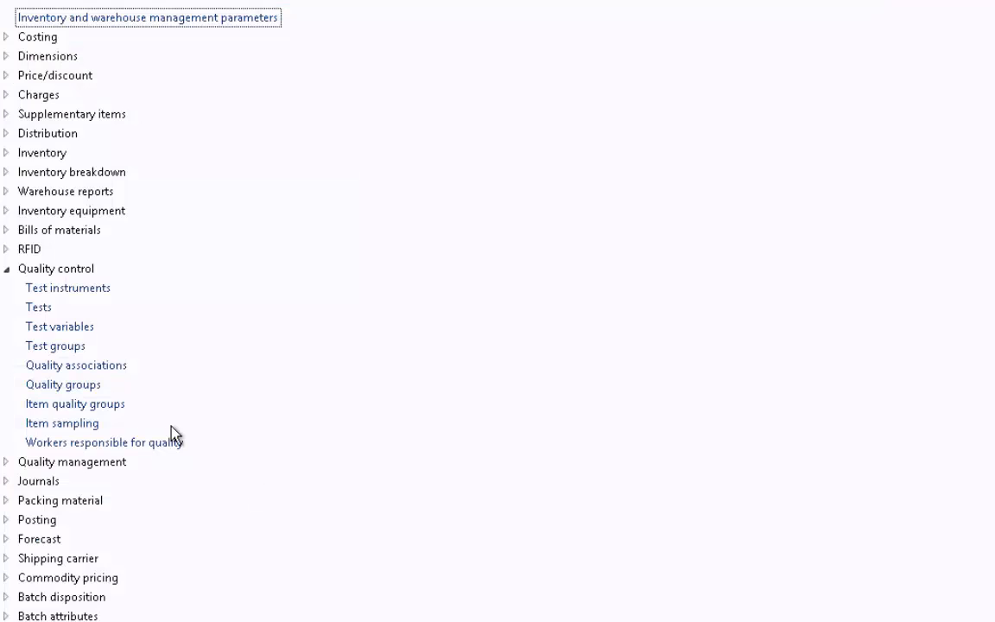
Create a quality group QRB with the description "Quality Group - Road Bicycle"
click(84, 391)
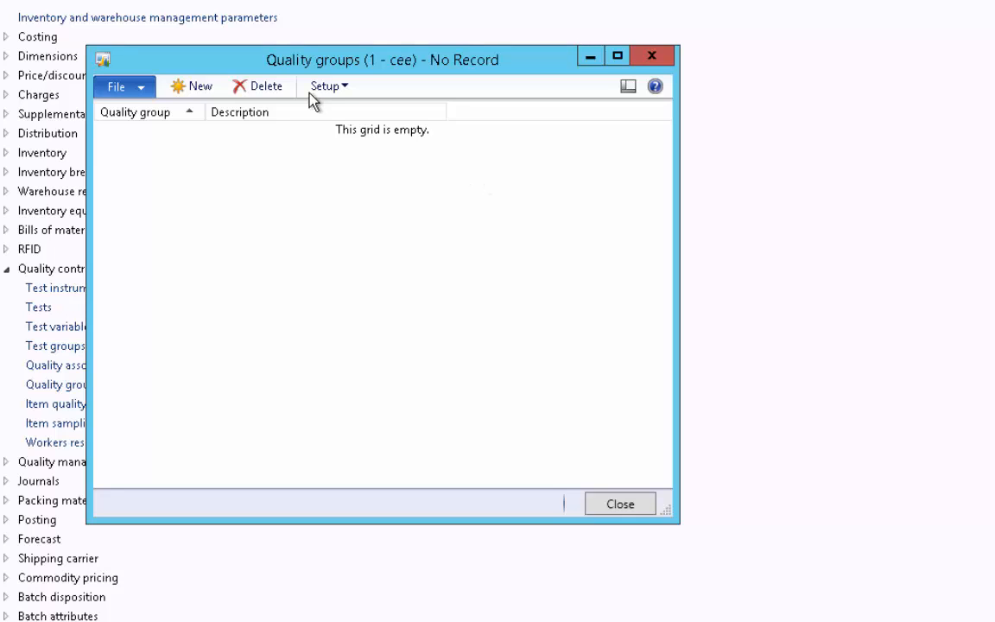
click(188, 87)
text(QRB)
key(Tab)
text(Quality Group - Road Bicycle)
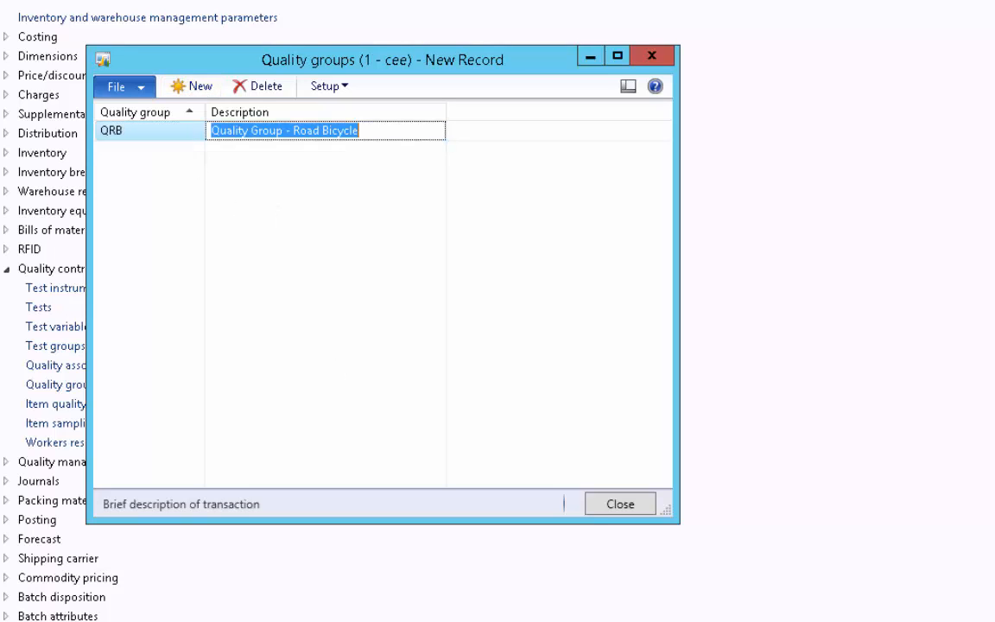
click(383, 137)
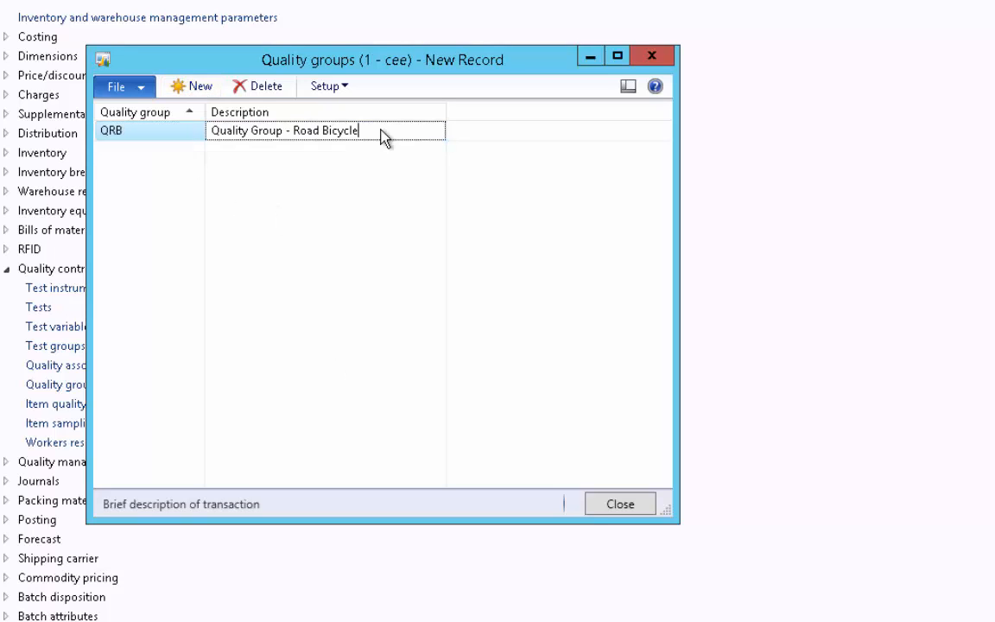
Add the R-Bicycle item to the QRB quality group using the previously used query
click(343, 88)
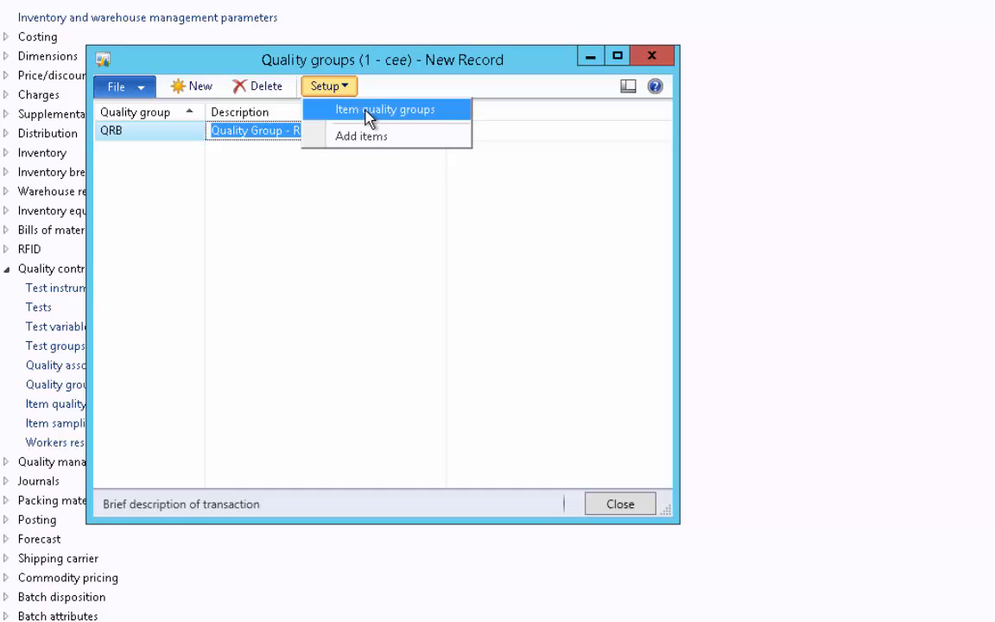
click(369, 135)
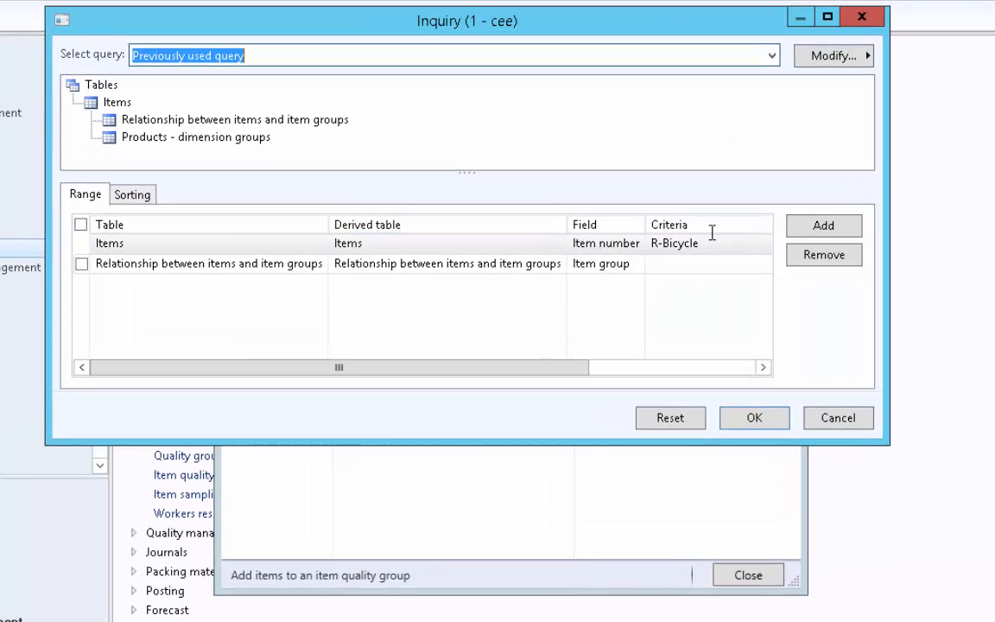
click(757, 419)
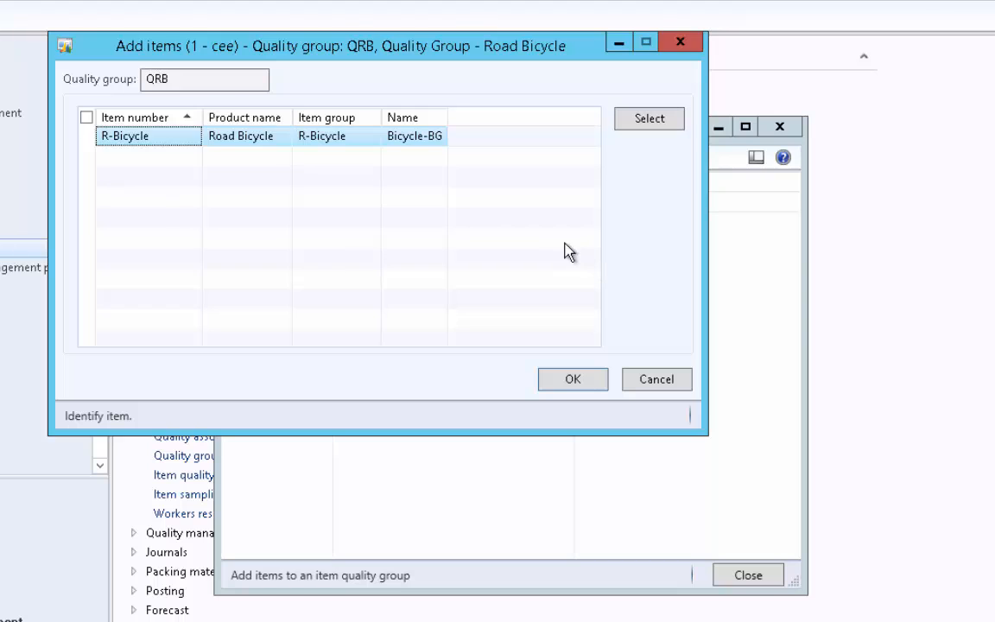
click(575, 380)
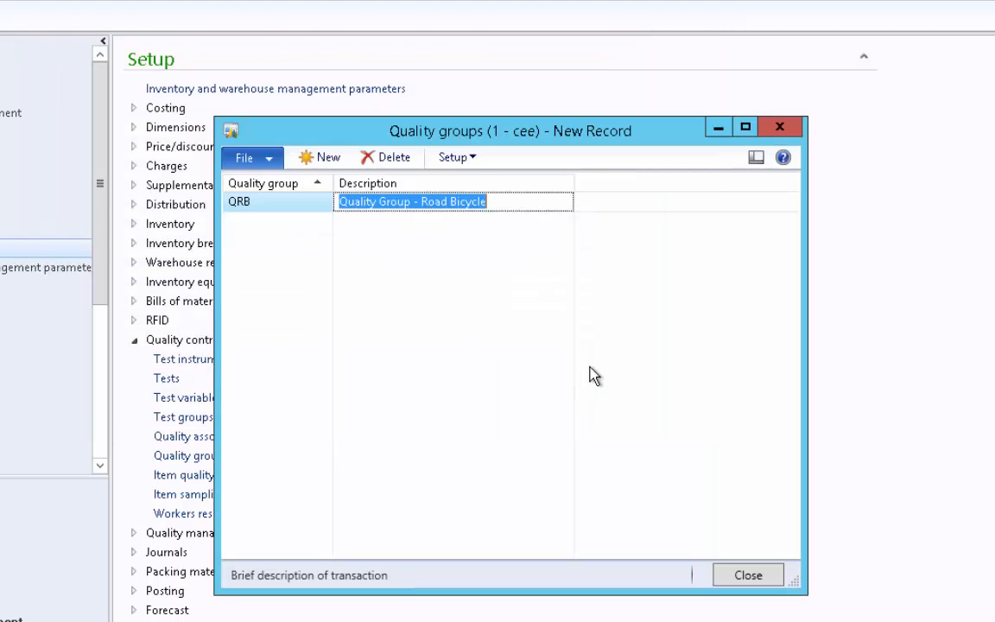
Check the items assigned to the QRB quality group, discard the blank item line, and close the quality group forms
click(469, 158)
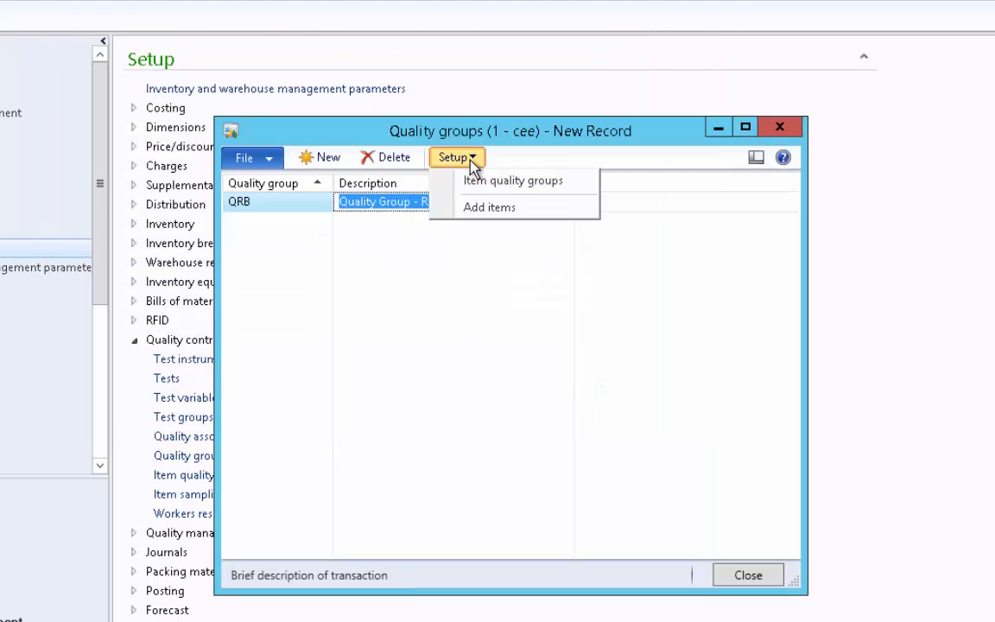
click(510, 183)
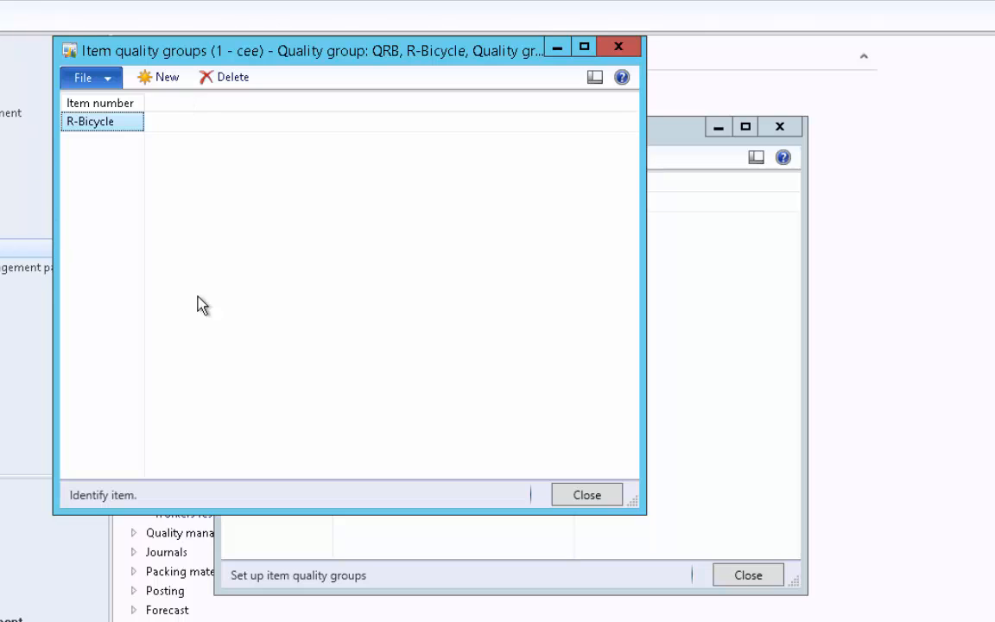
click(166, 80)
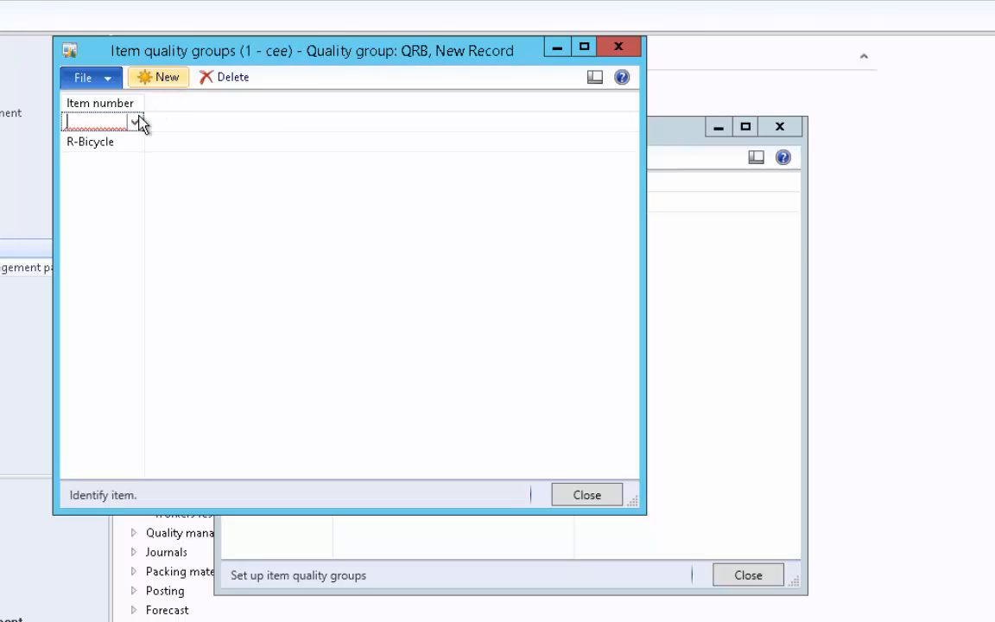
click(233, 84)
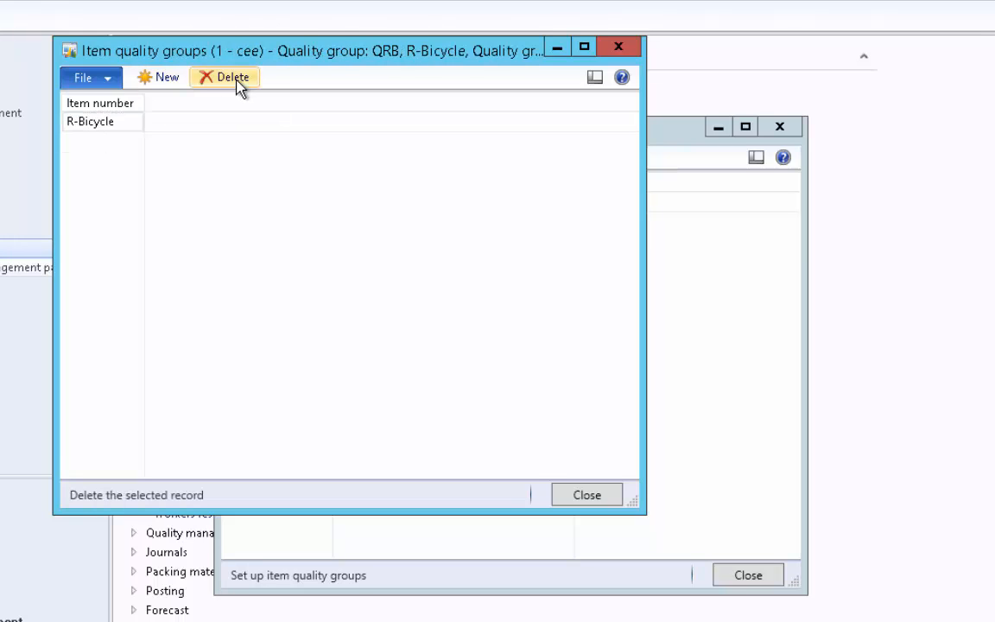
click(591, 497)
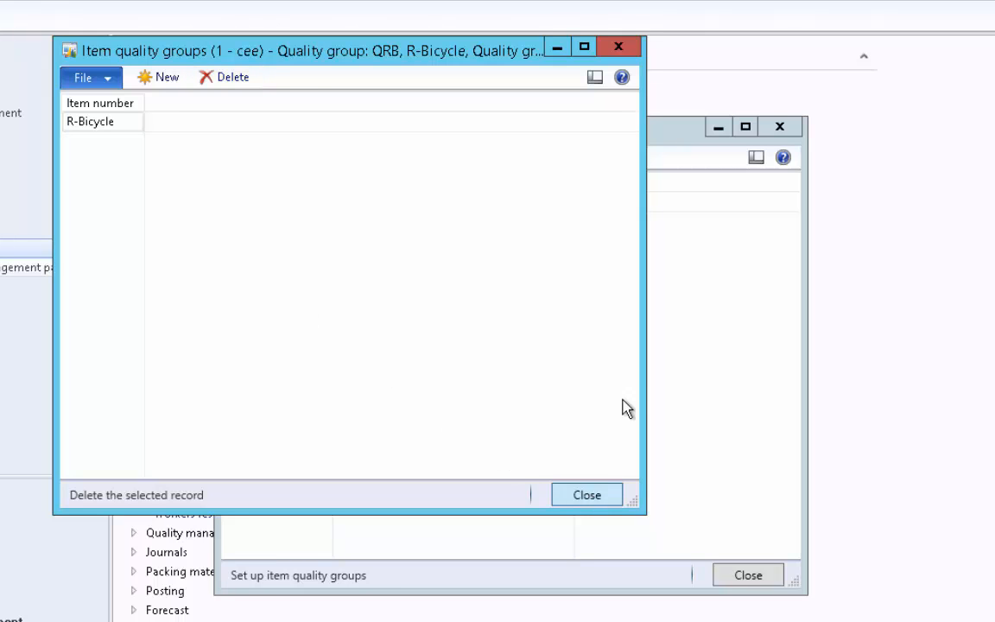
click(767, 579)
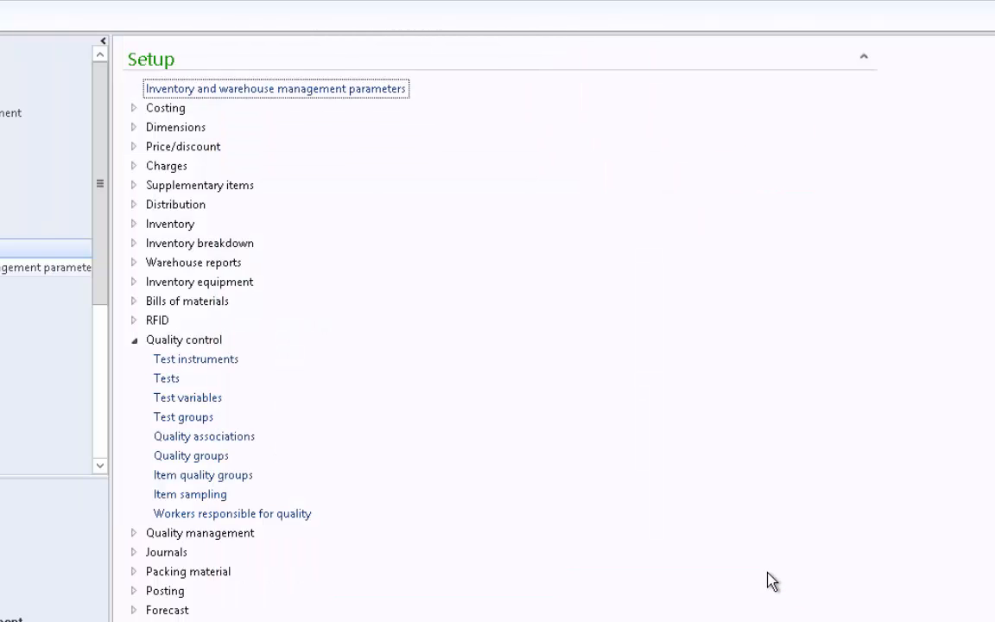
Add a record to the workers responsible for quality, selecting the same employee as worker and worker responsible
click(251, 515)
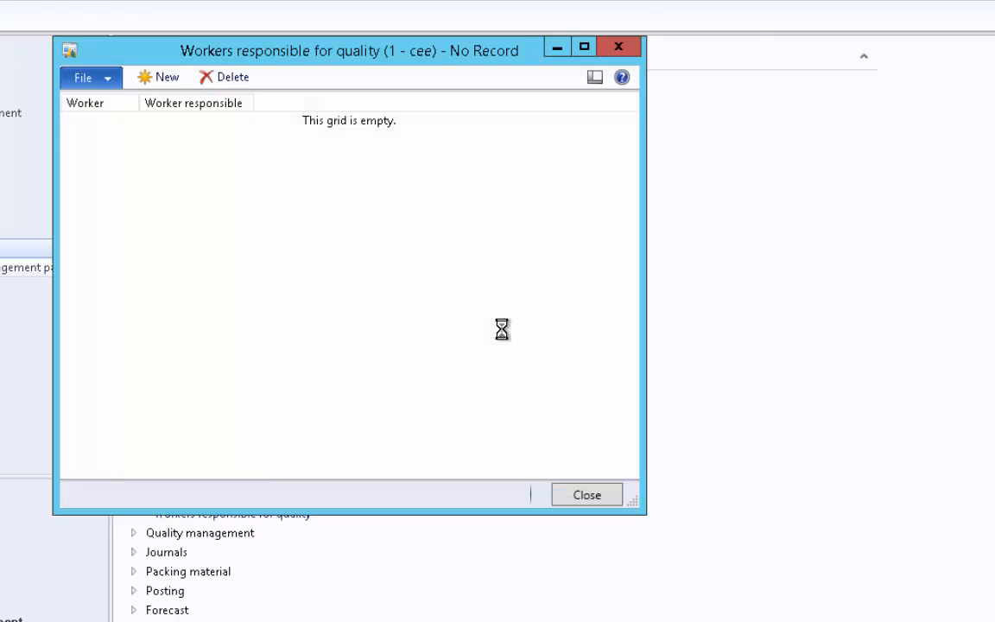
click(164, 79)
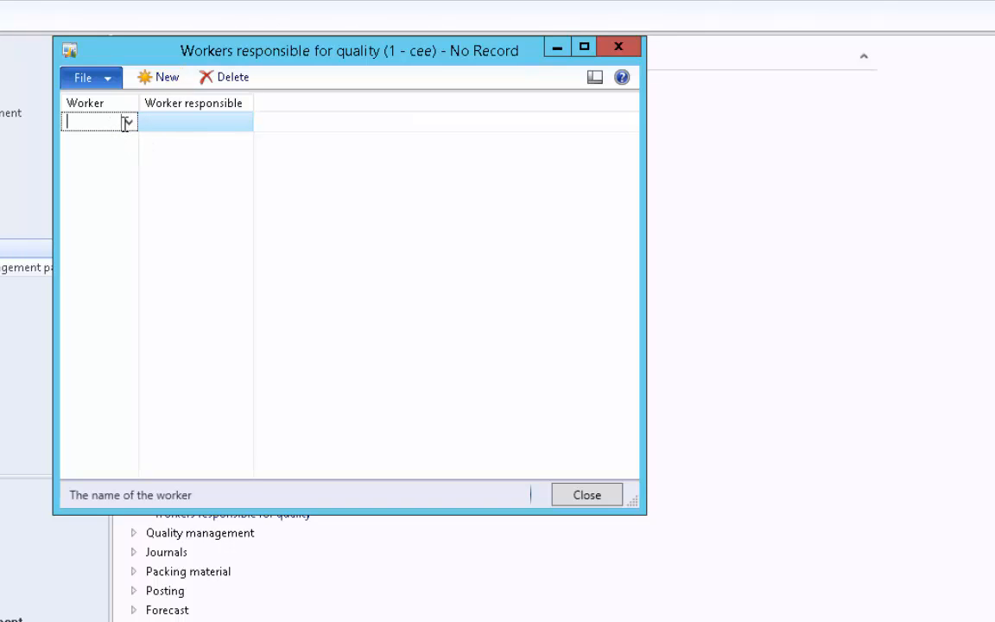
click(128, 123)
click(129, 196)
click(217, 127)
click(243, 122)
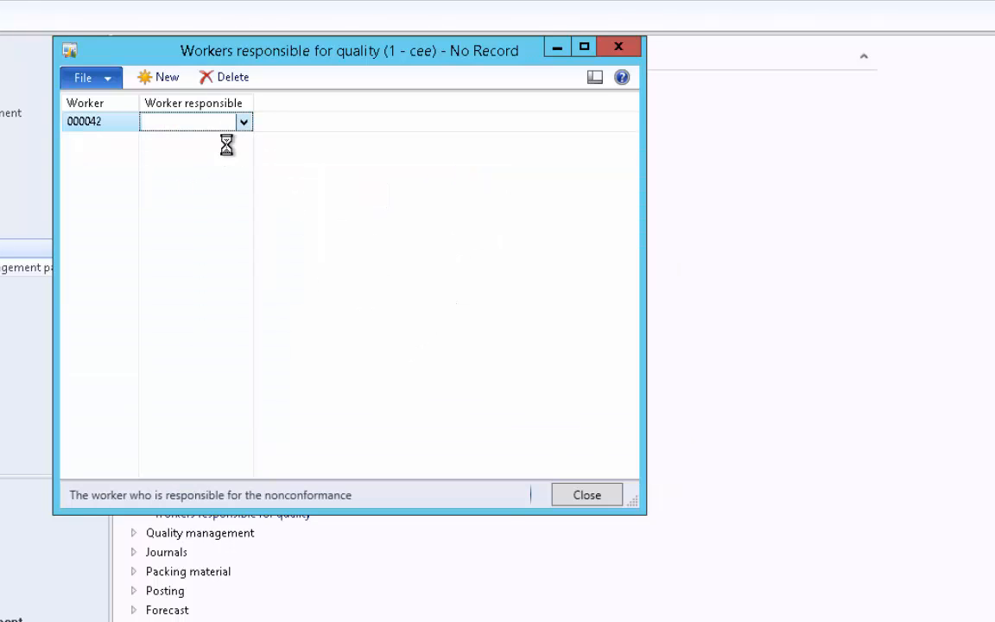
click(191, 198)
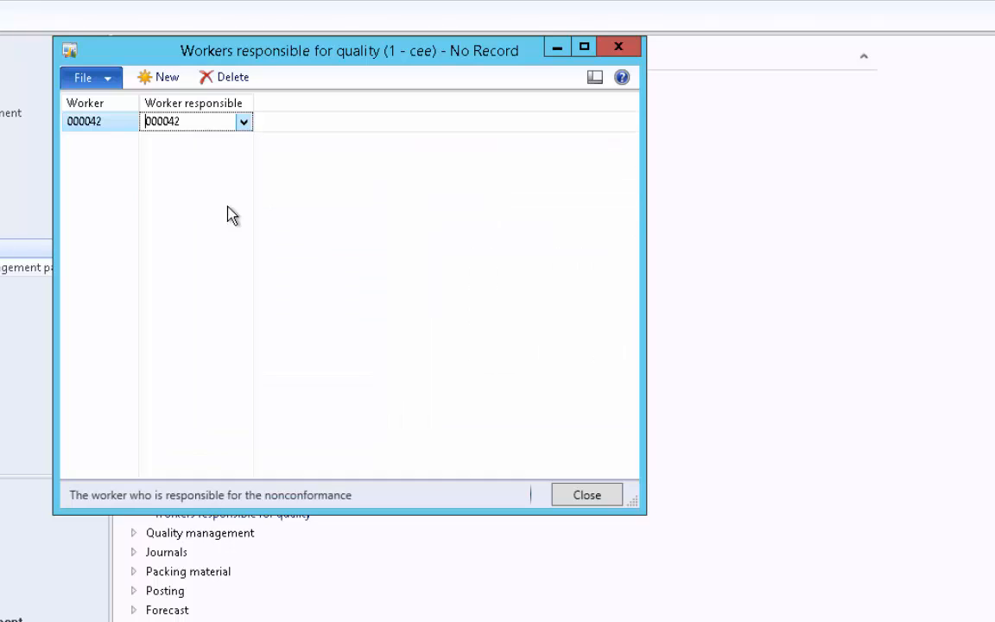
click(584, 501)
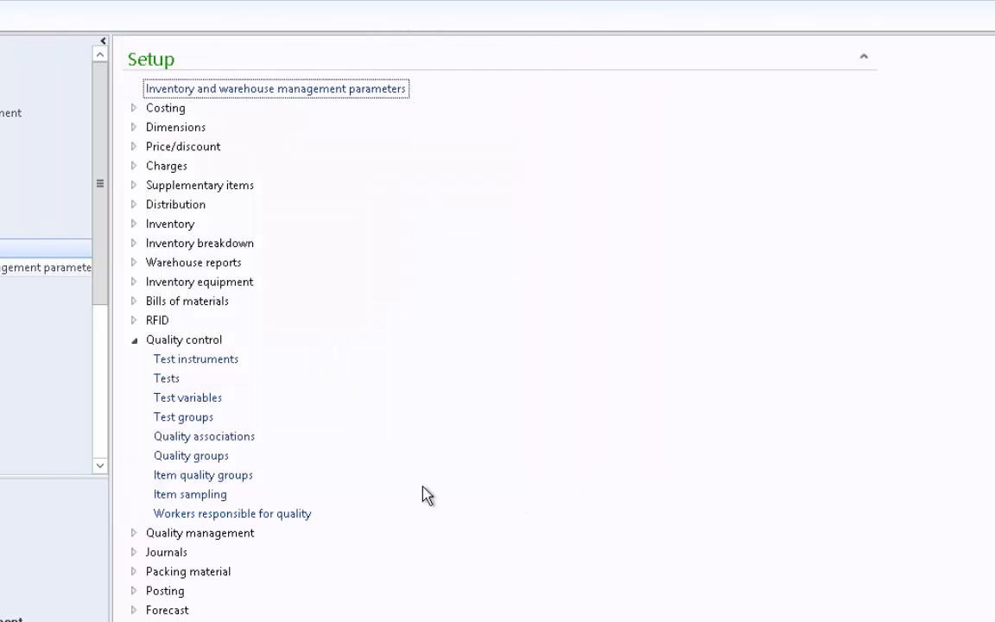
Create a quality association for the Rome site with the reference type Purchase
click(204, 436)
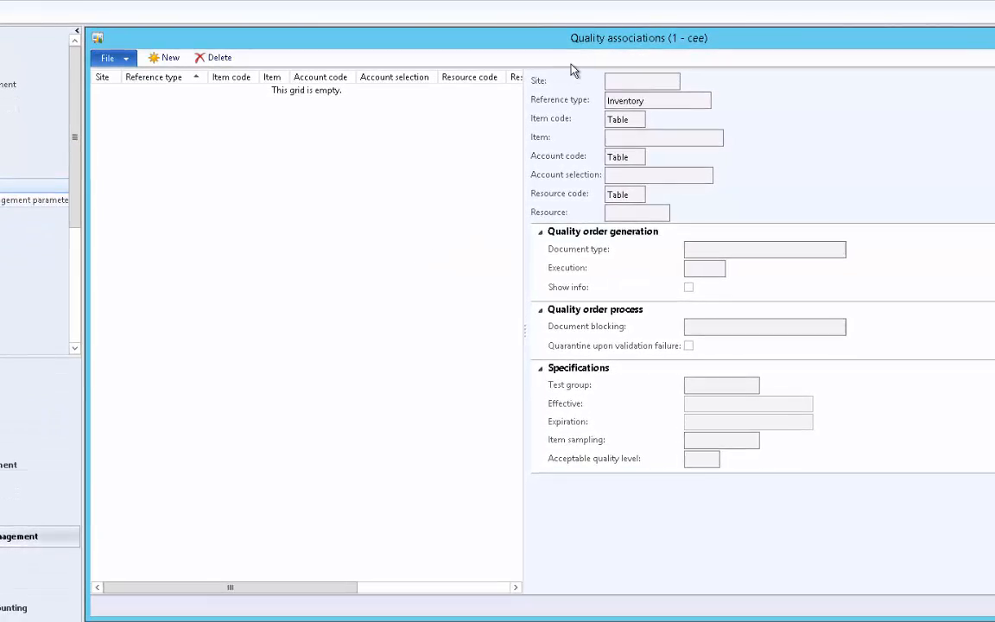
drag(516, 38, 461, 44)
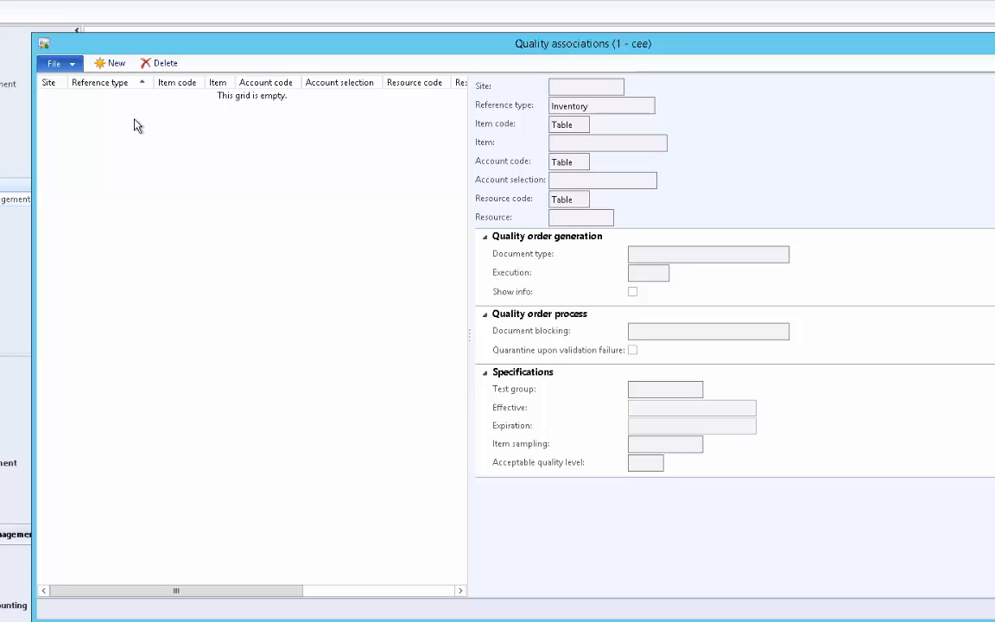
click(115, 65)
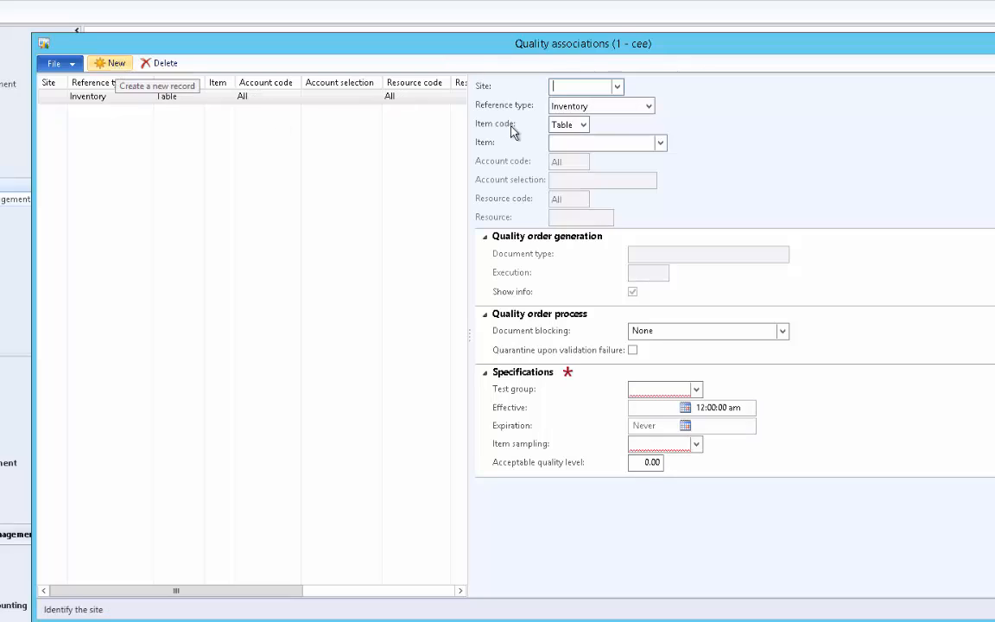
click(610, 89)
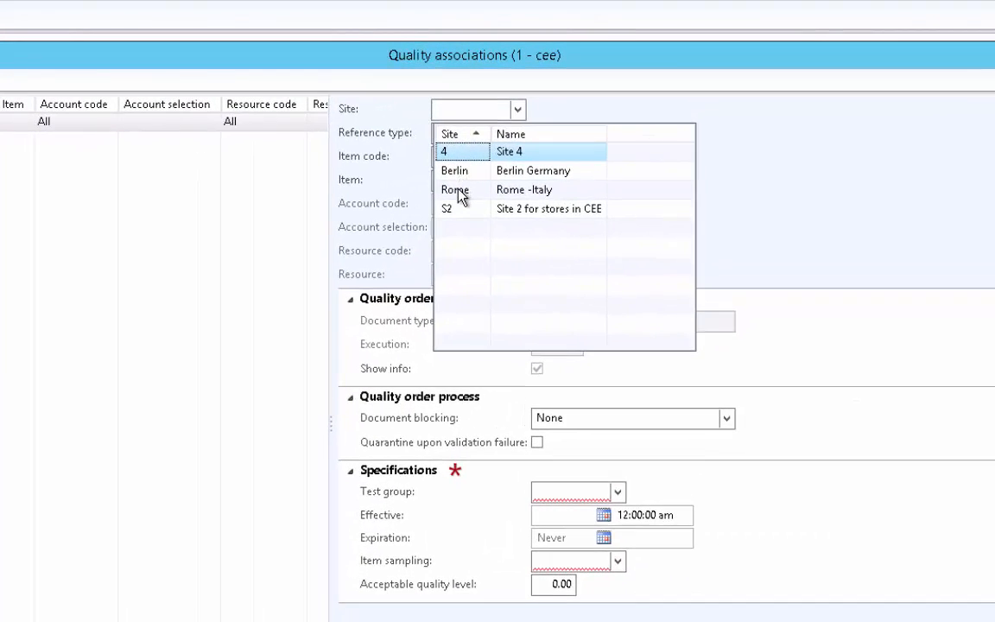
click(459, 195)
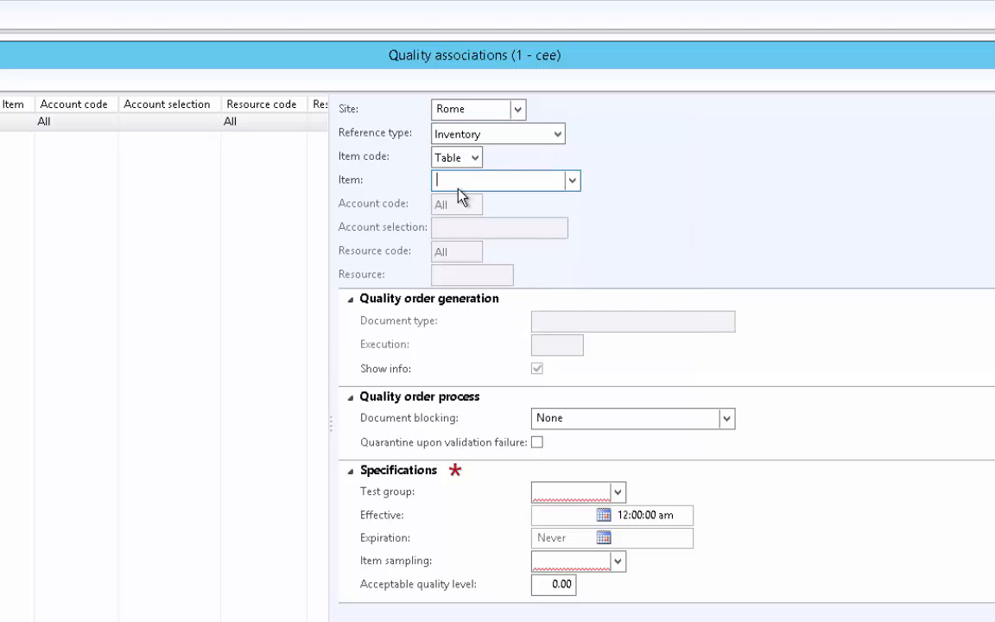
click(558, 135)
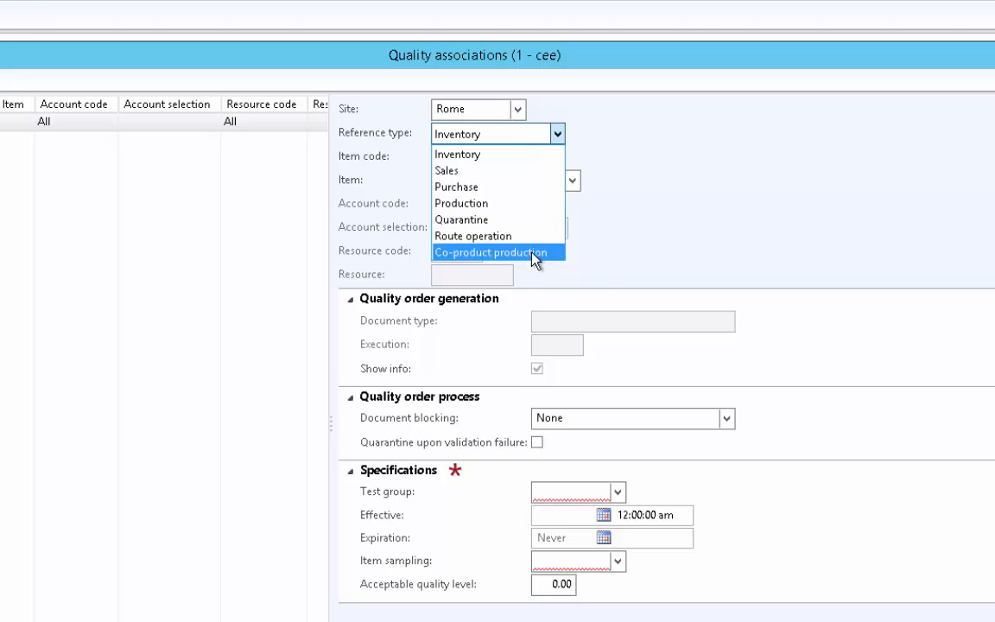
click(481, 187)
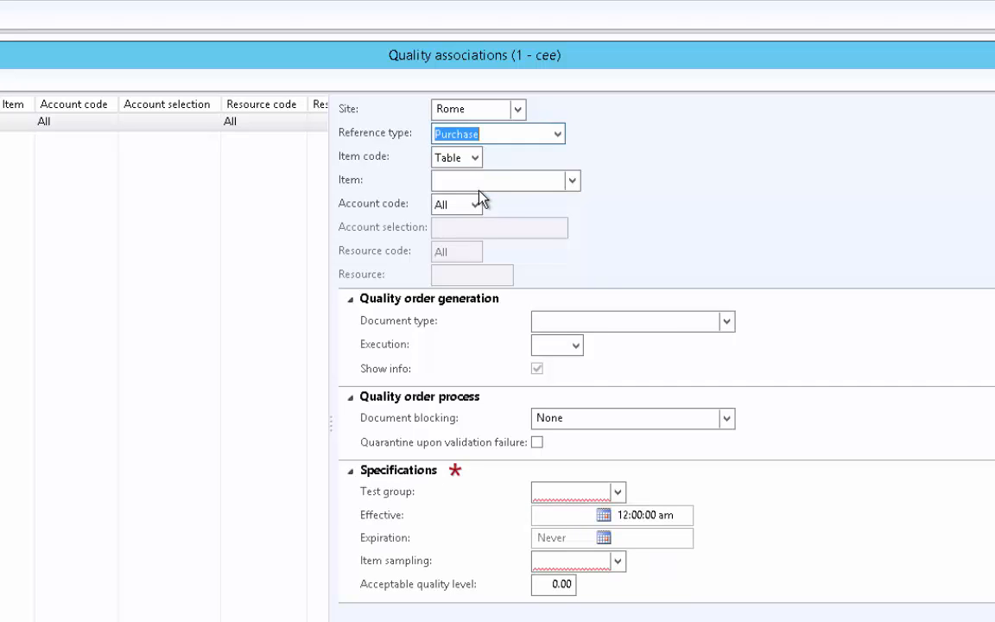
Set the quality association's item code to Group and its item to the QRB quality group
click(481, 181)
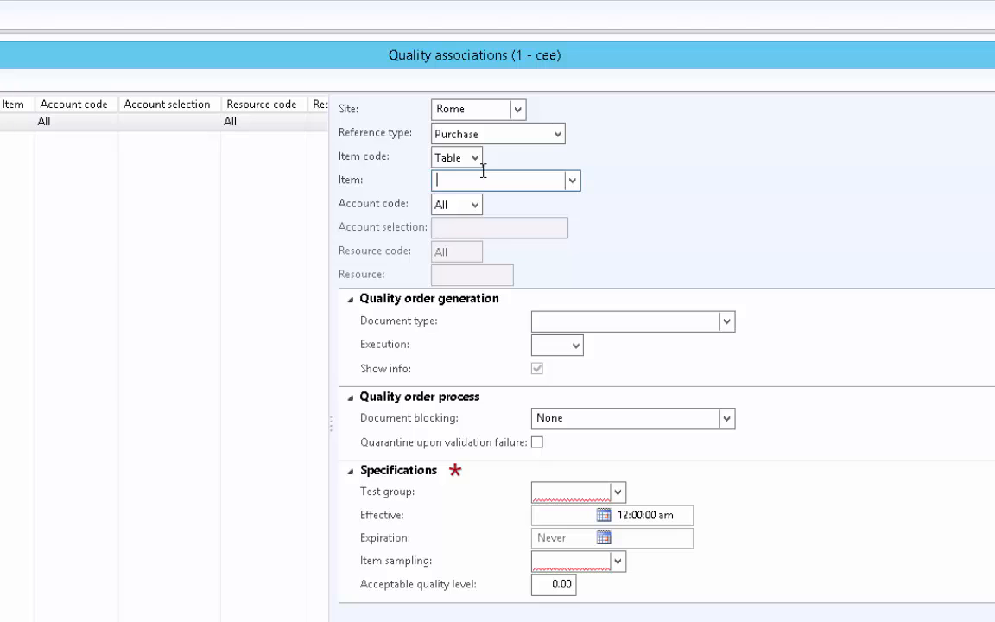
click(476, 158)
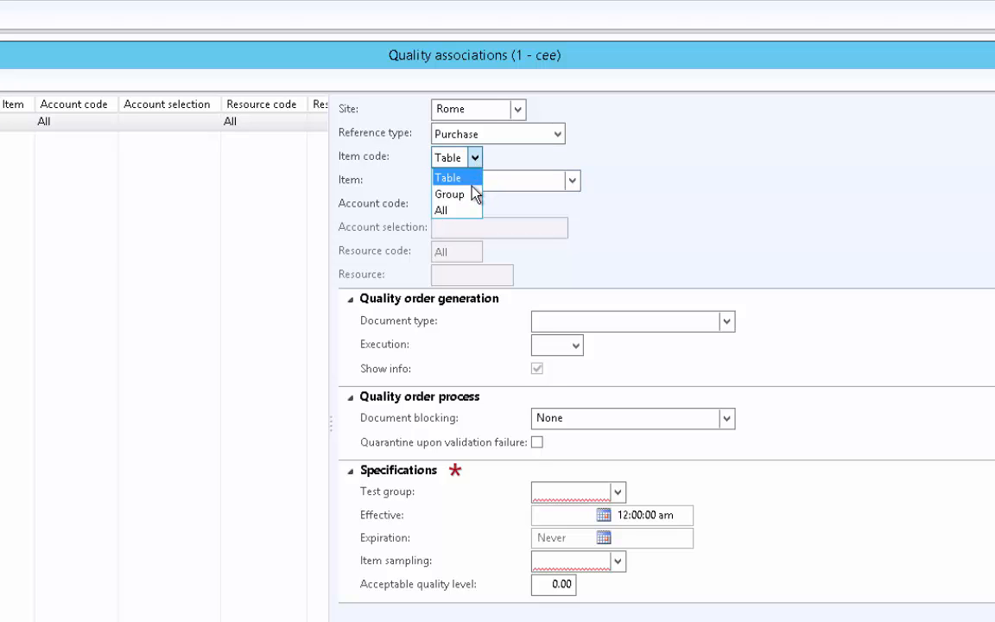
click(478, 195)
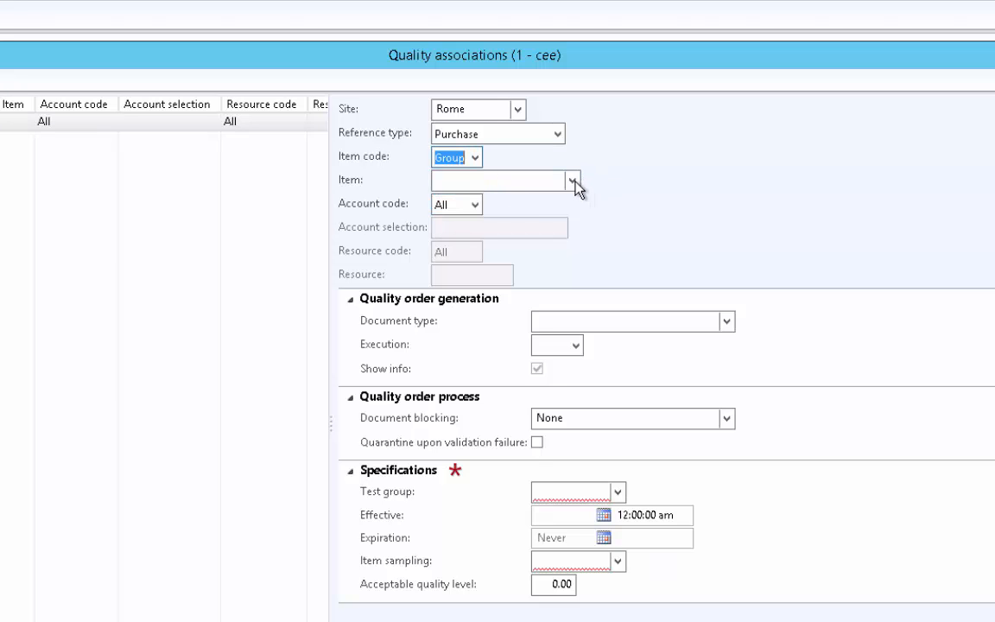
click(572, 181)
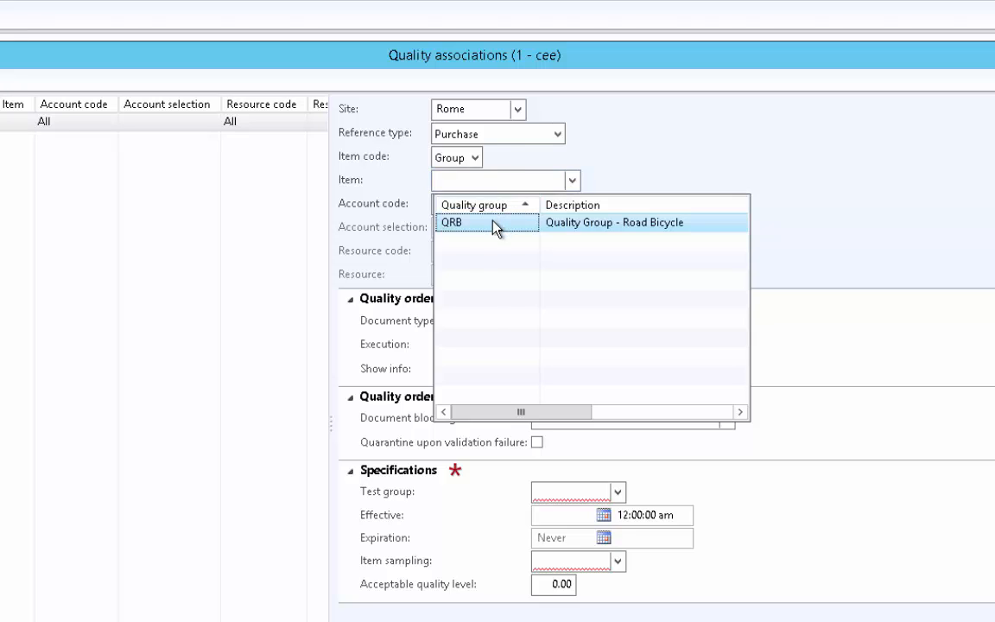
click(496, 225)
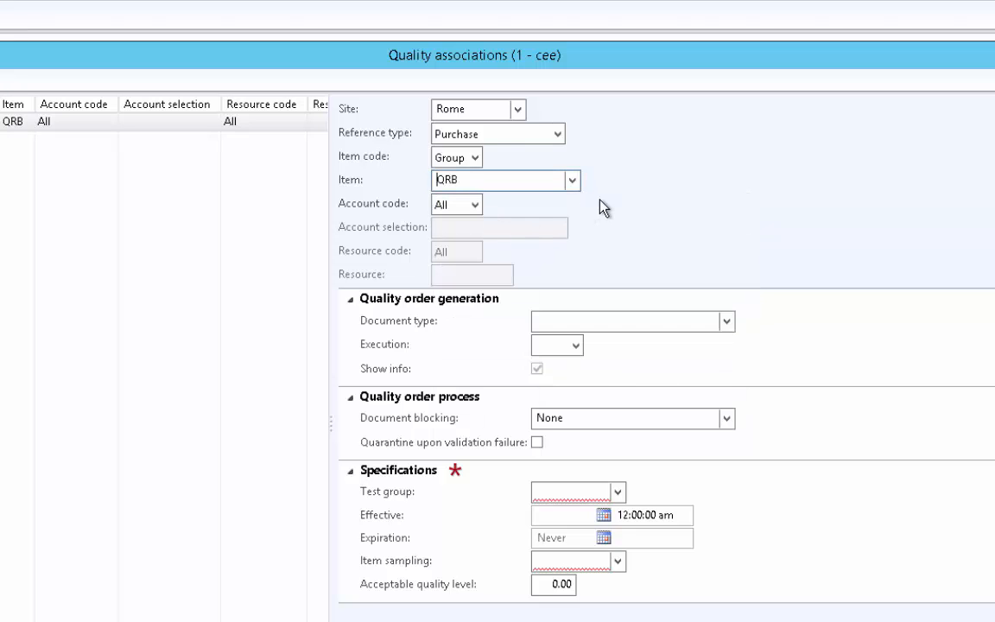
Set the association's account code to Table and look at the vendor accounts available for selection
click(476, 206)
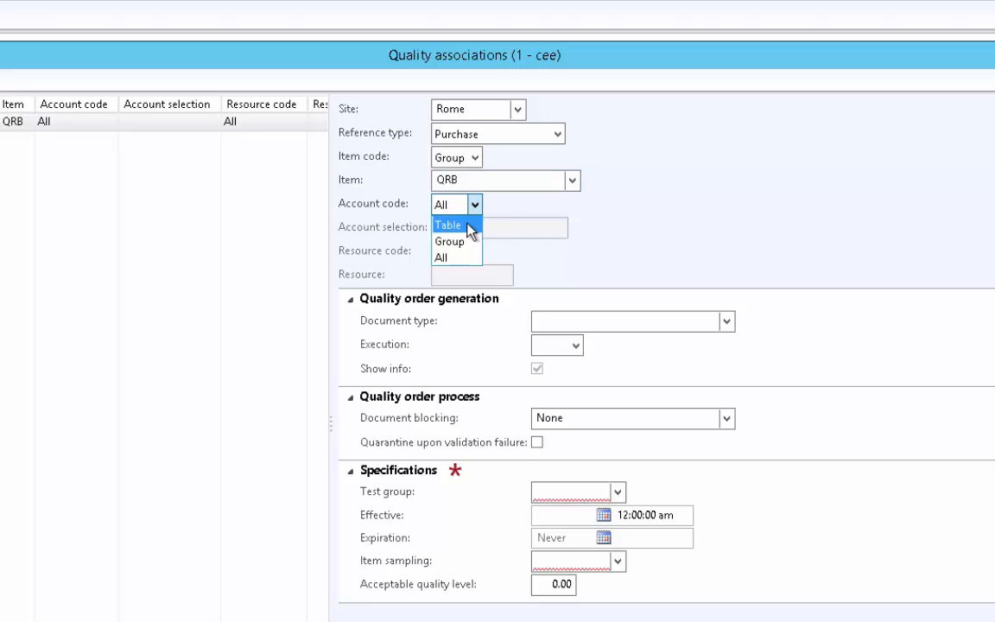
key(Return)
click(560, 228)
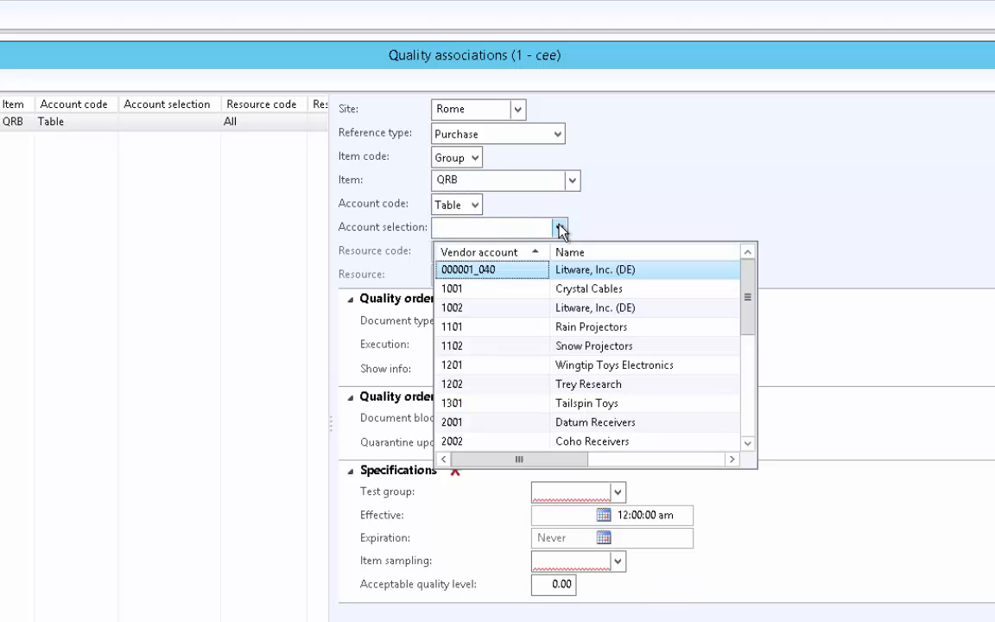
click(529, 211)
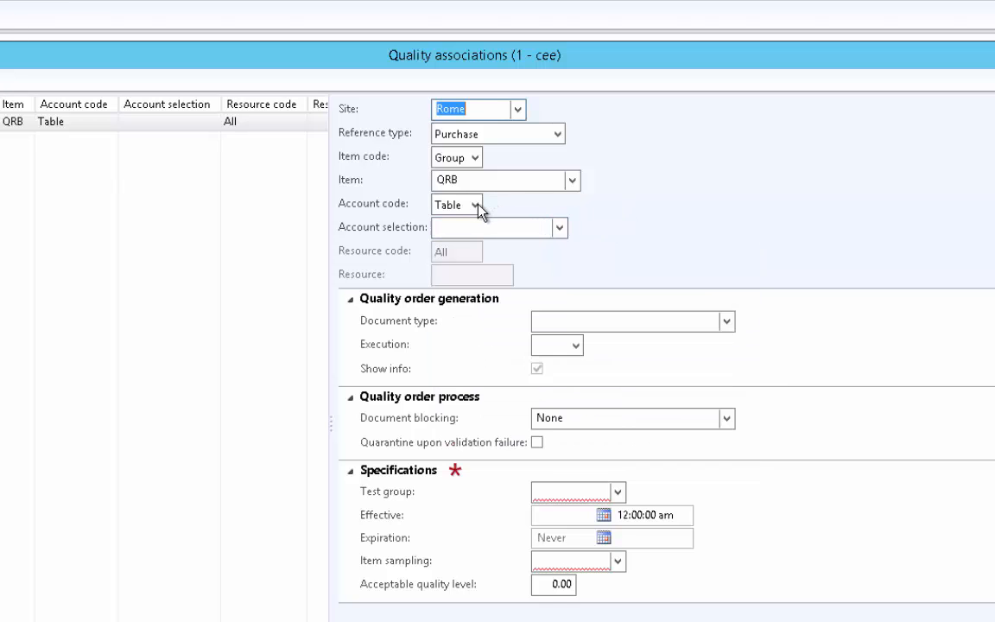
Set the quality association's account code to All and its document type to Registration
click(476, 206)
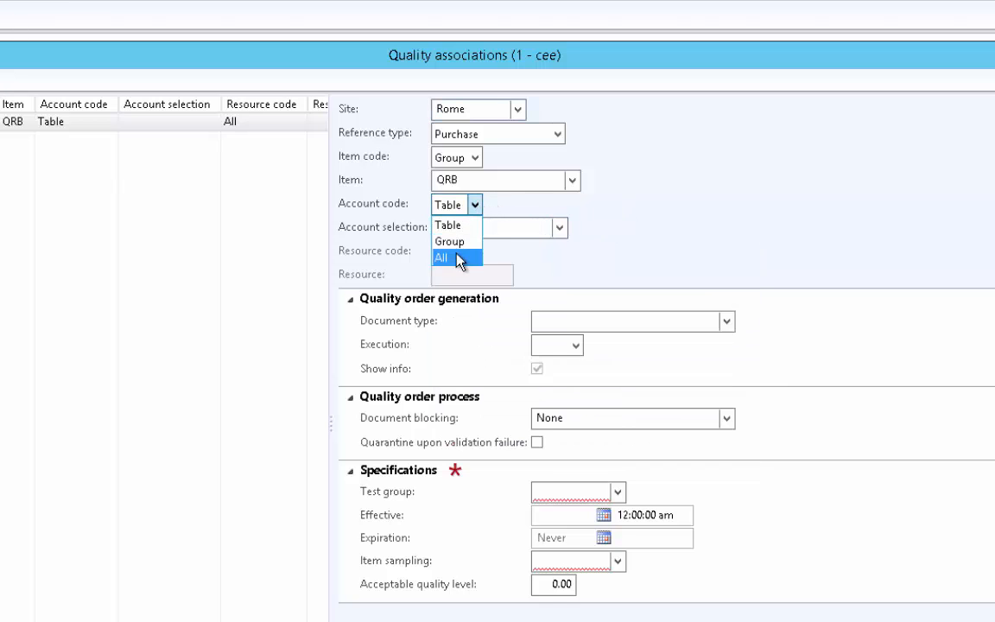
key(Return)
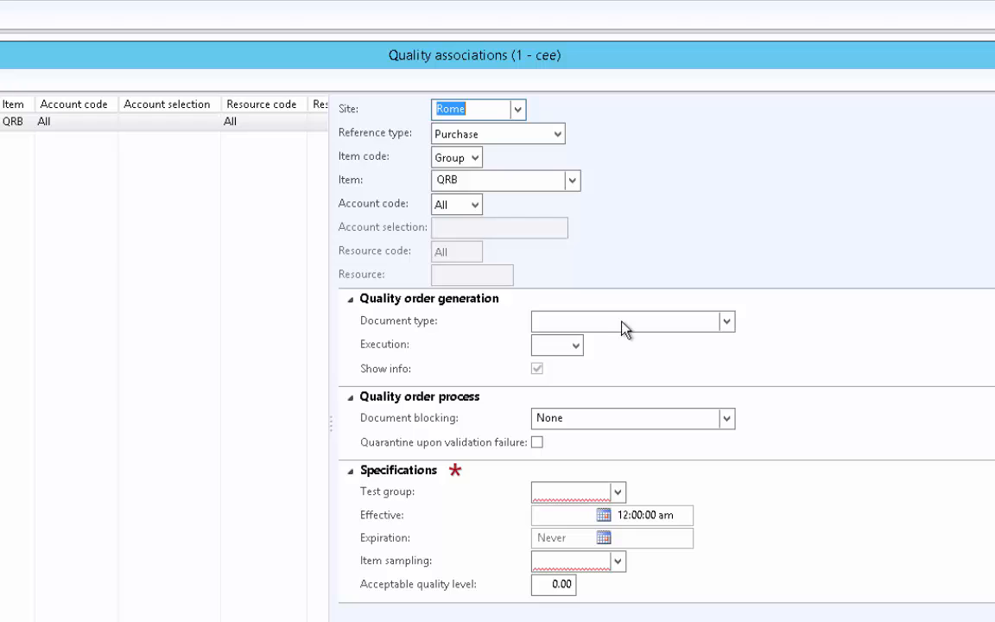
click(725, 323)
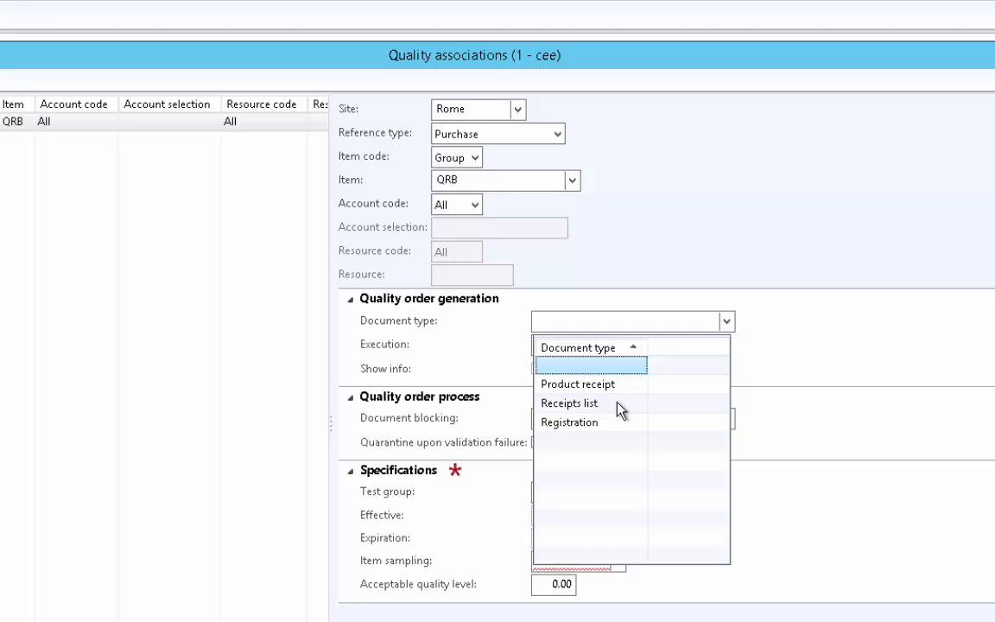
click(570, 423)
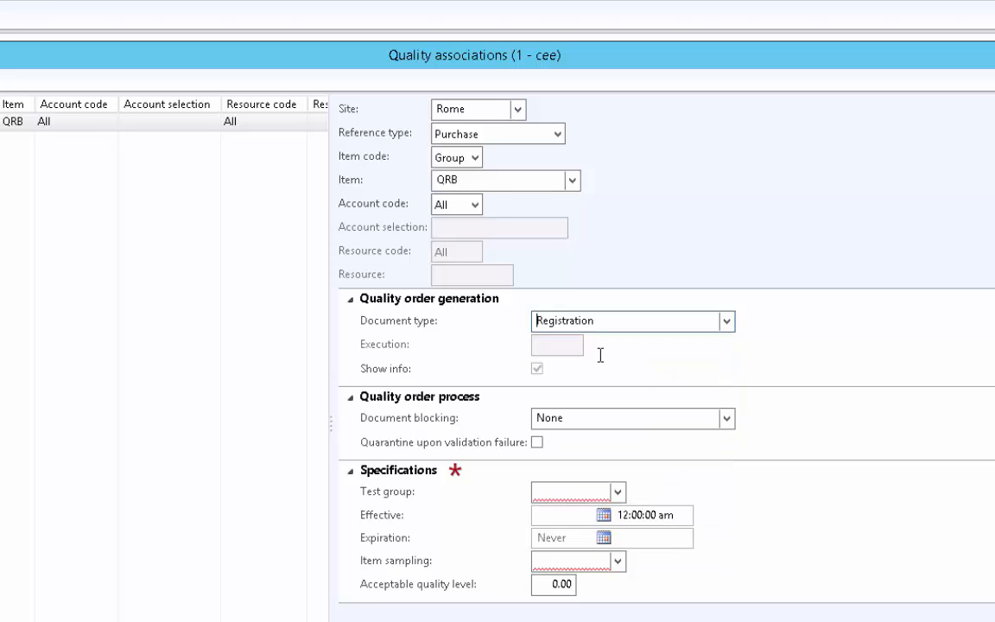
Set the quality association's document blocking to Product receipt
click(726, 418)
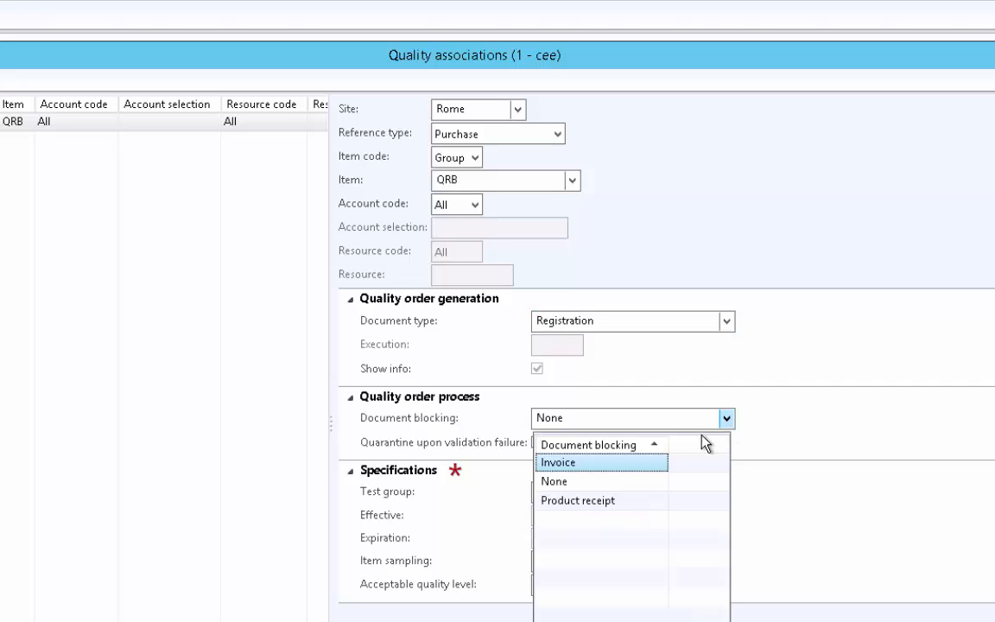
click(580, 502)
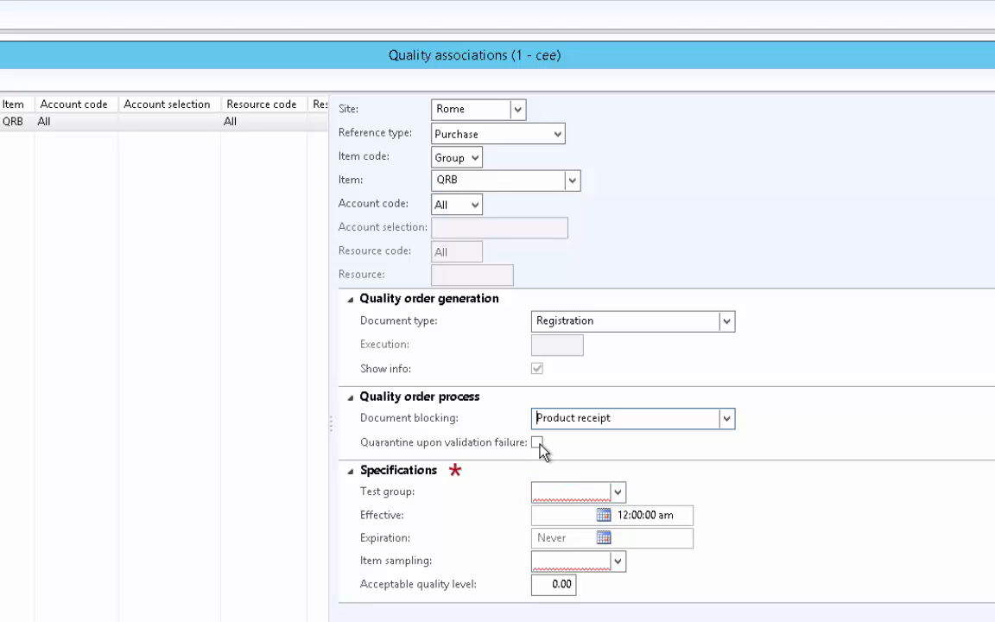
click(634, 418)
Assign the BTG test group and the 100Per item sampling to the quality association's specifications
click(622, 496)
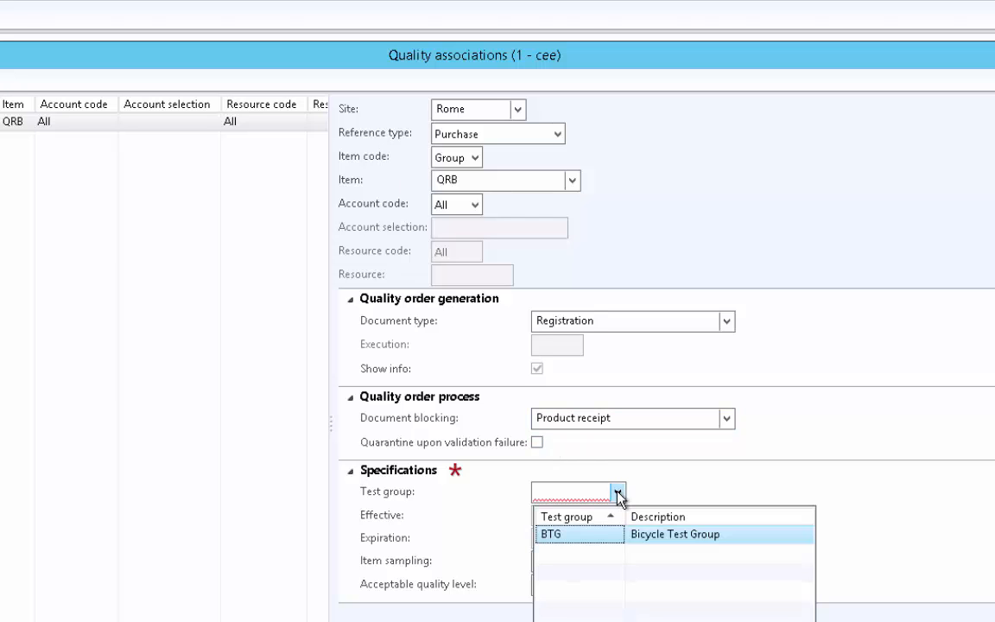
click(591, 536)
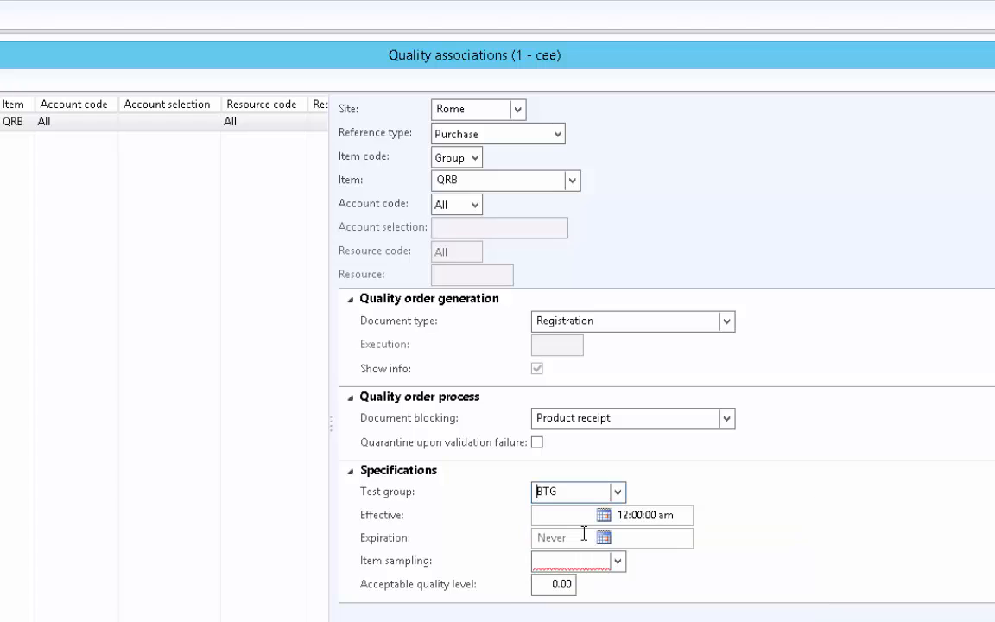
click(618, 562)
click(701, 551)
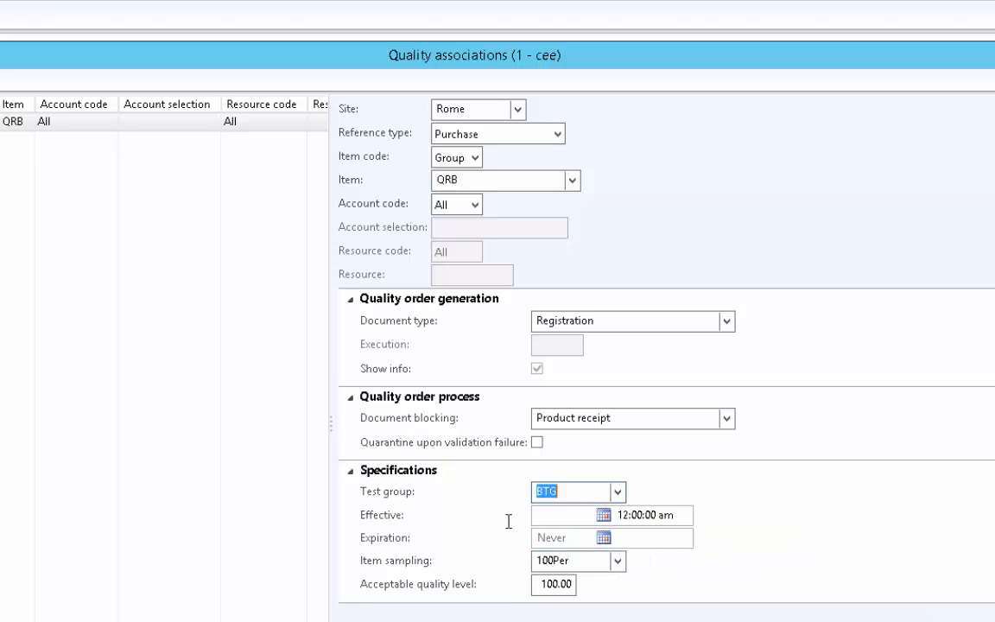
click(544, 584)
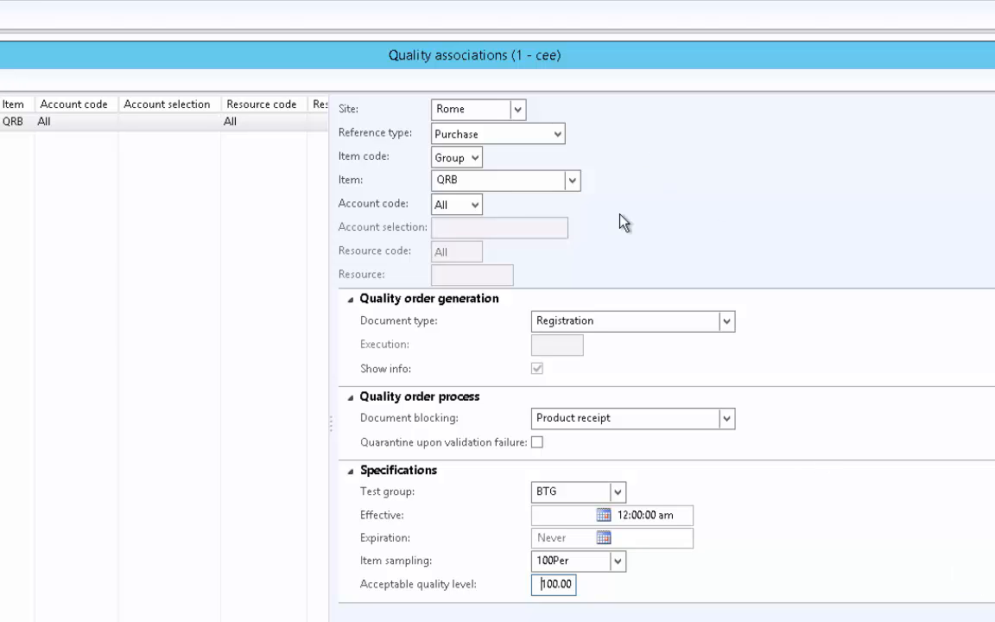
click(487, 177)
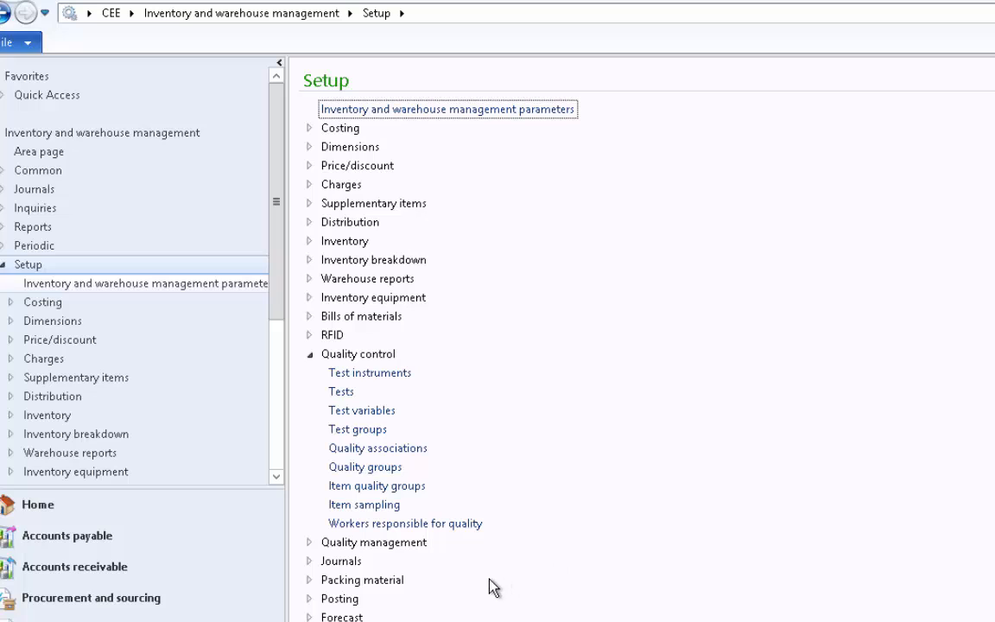
Open the periodic quality orders of inventory and warehouse management and start a new order with reference type Inventory
click(351, 14)
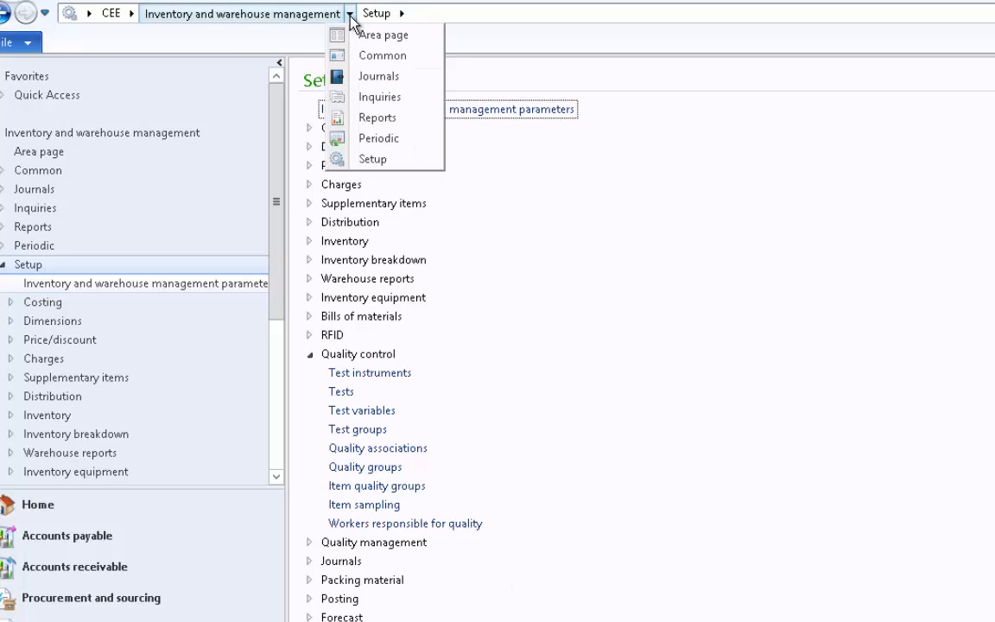
click(380, 140)
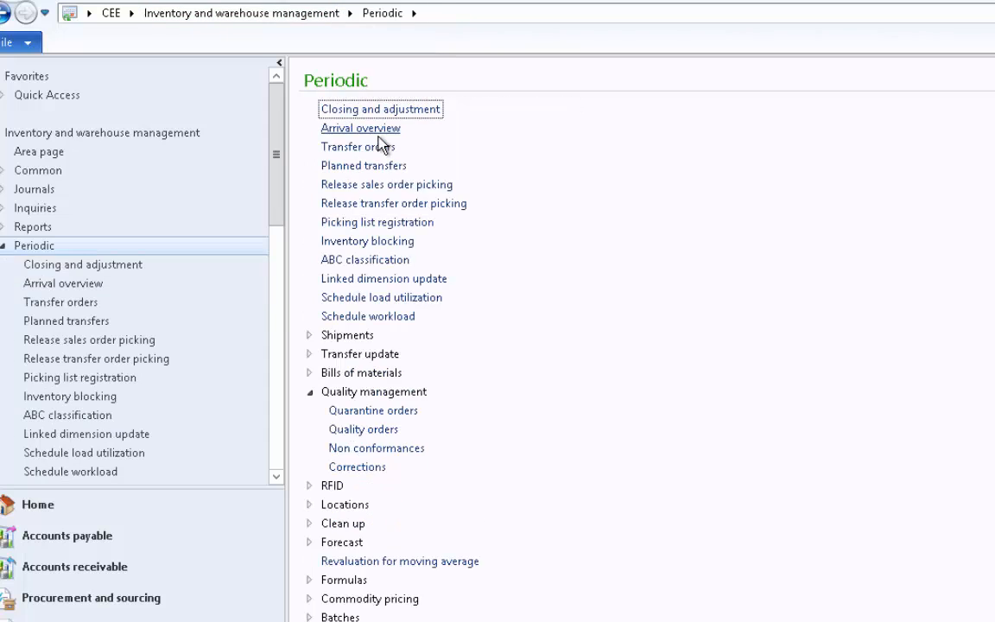
click(373, 431)
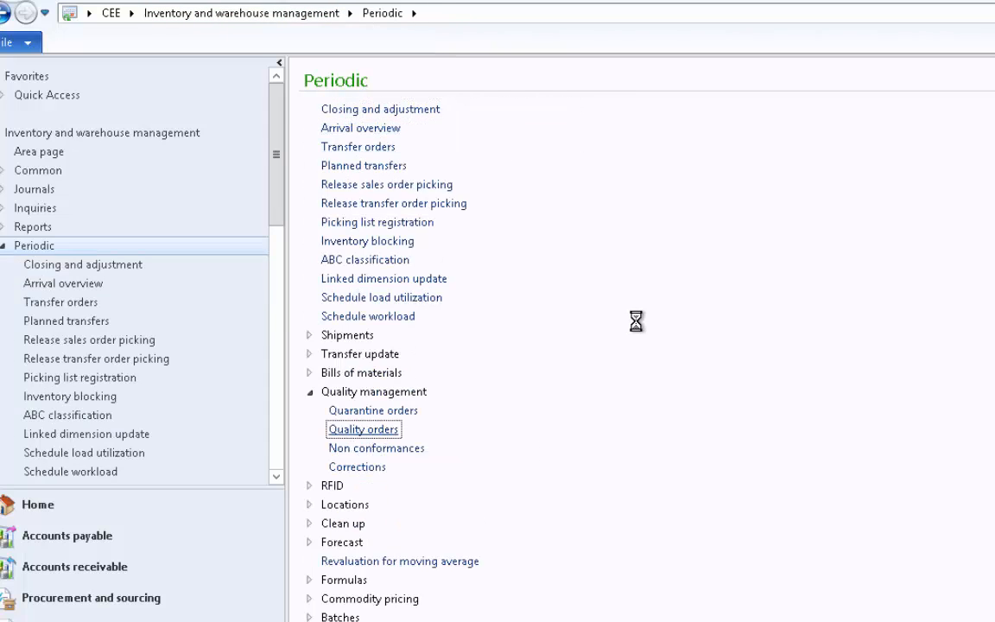
key(ctrl+n)
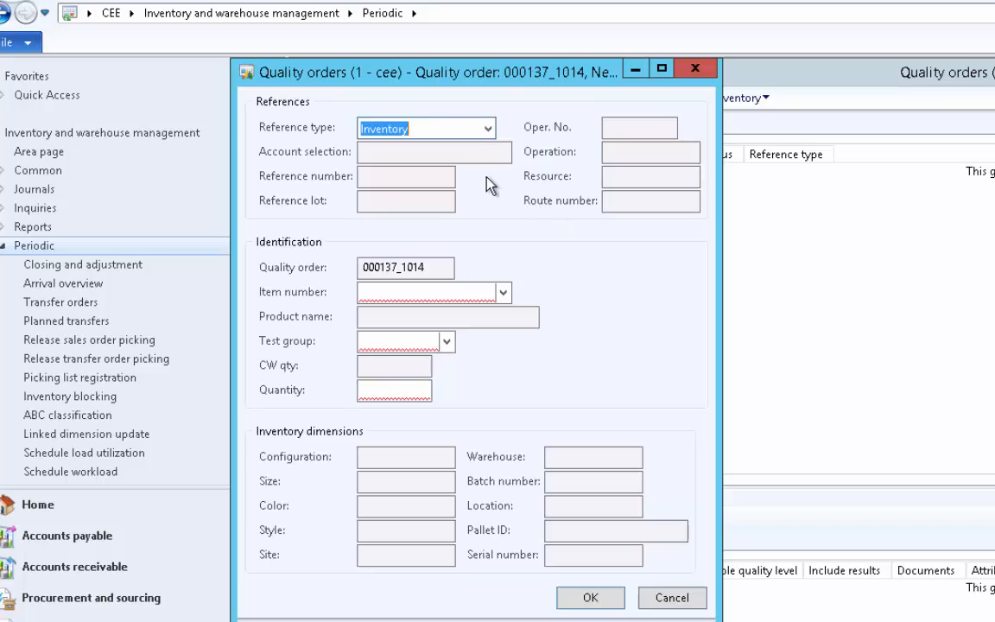
click(488, 129)
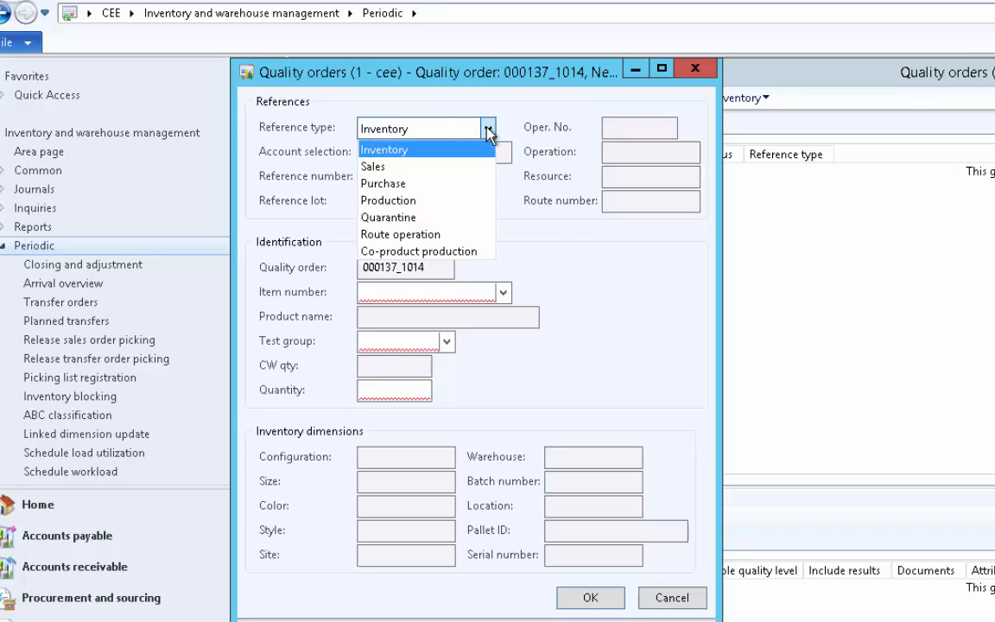
click(436, 152)
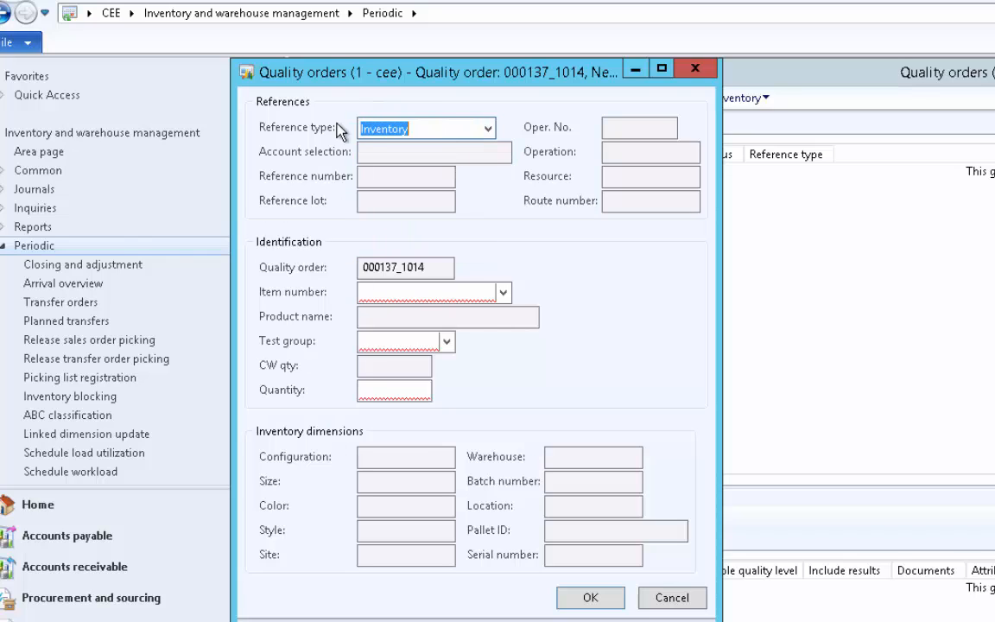
Enter item number R-Bicycle, test group BTG and a quantity of 1.00 for the new quality order
click(462, 290)
text(R*)
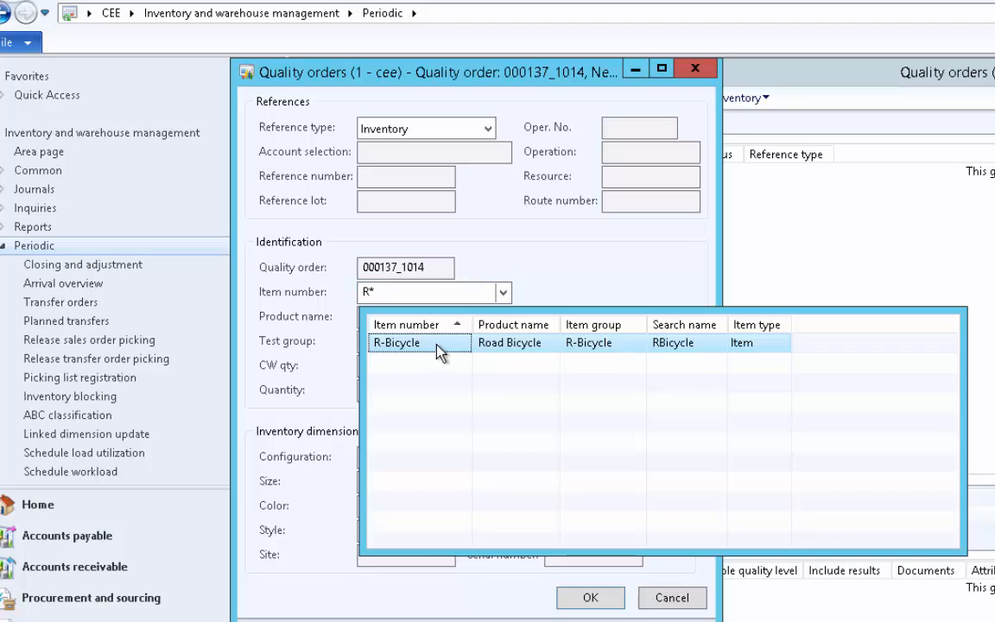
click(436, 345)
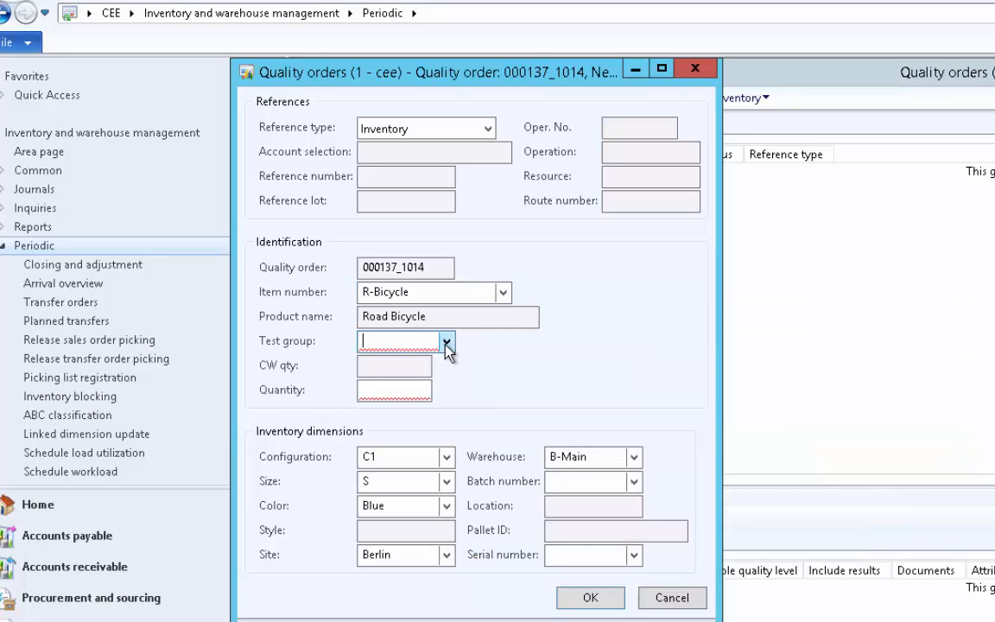
click(445, 342)
click(428, 393)
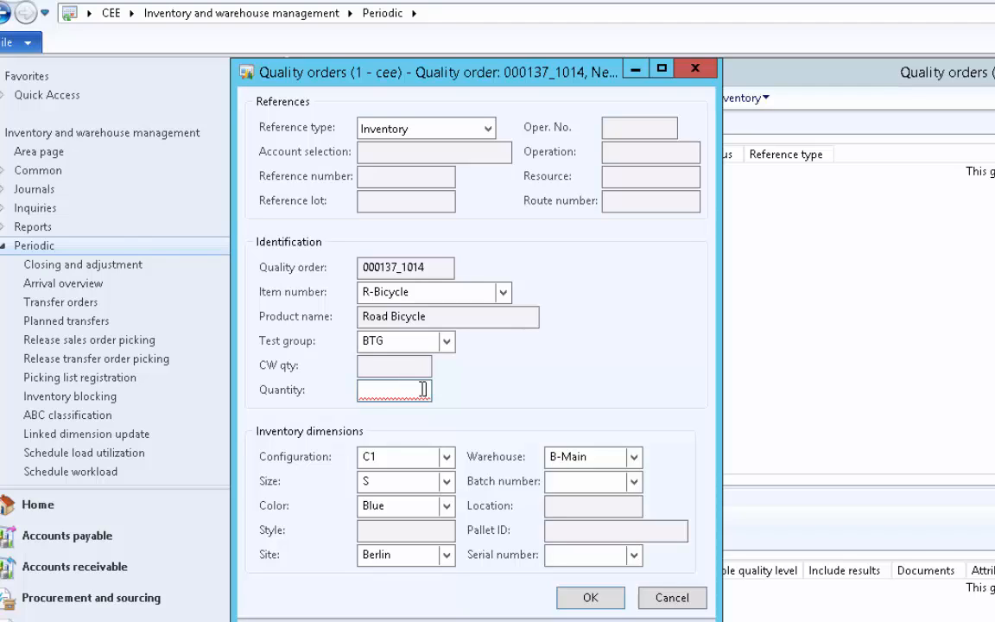
text(1.00)
key(Tab)
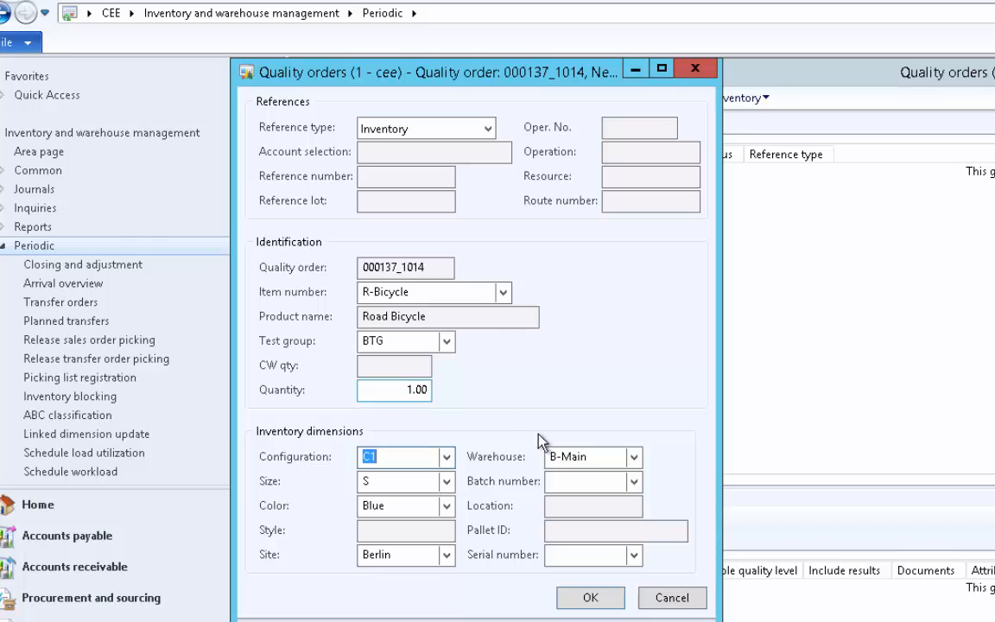
Select batch number B1 and serial number Serial-01 from the on-hand inventory for the quality order
click(636, 556)
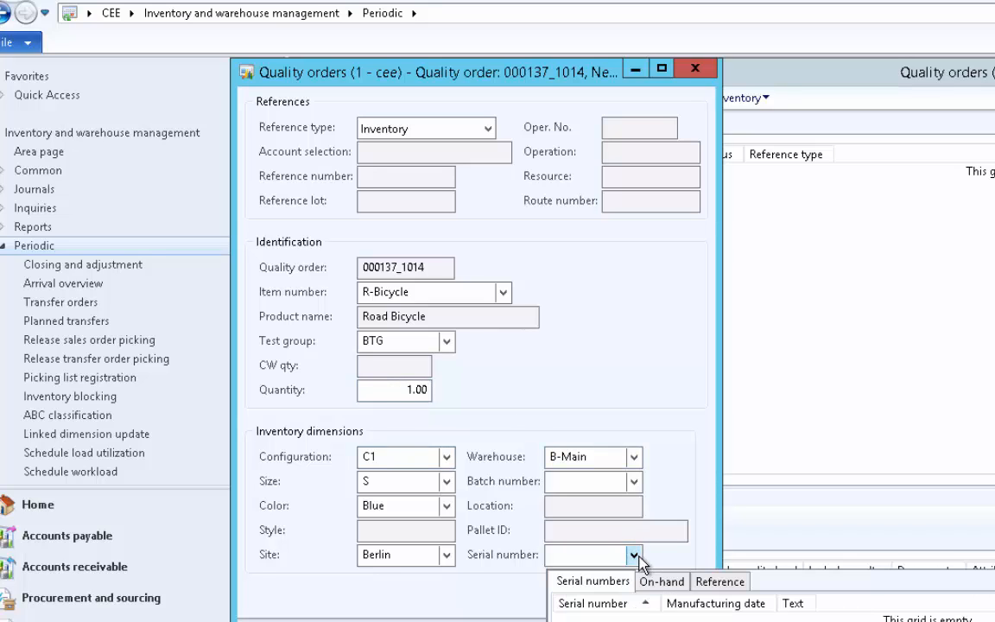
click(634, 481)
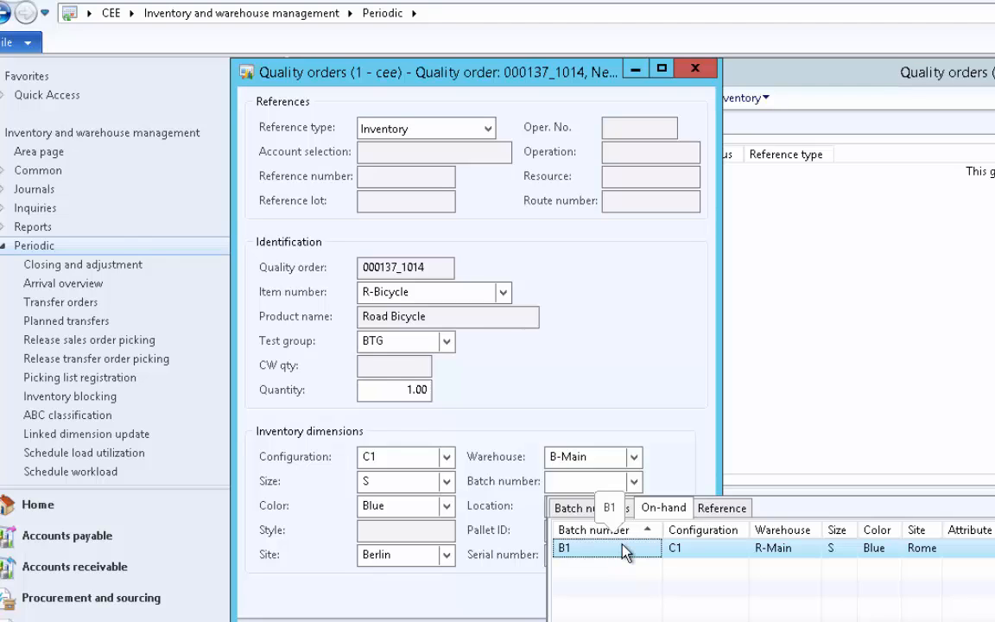
click(624, 553)
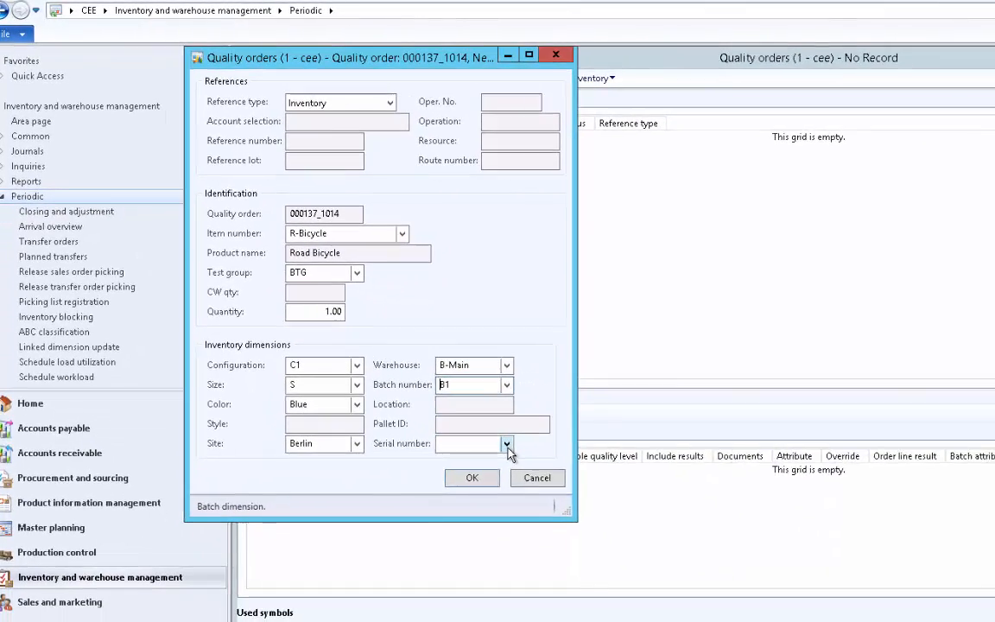
click(559, 489)
click(527, 465)
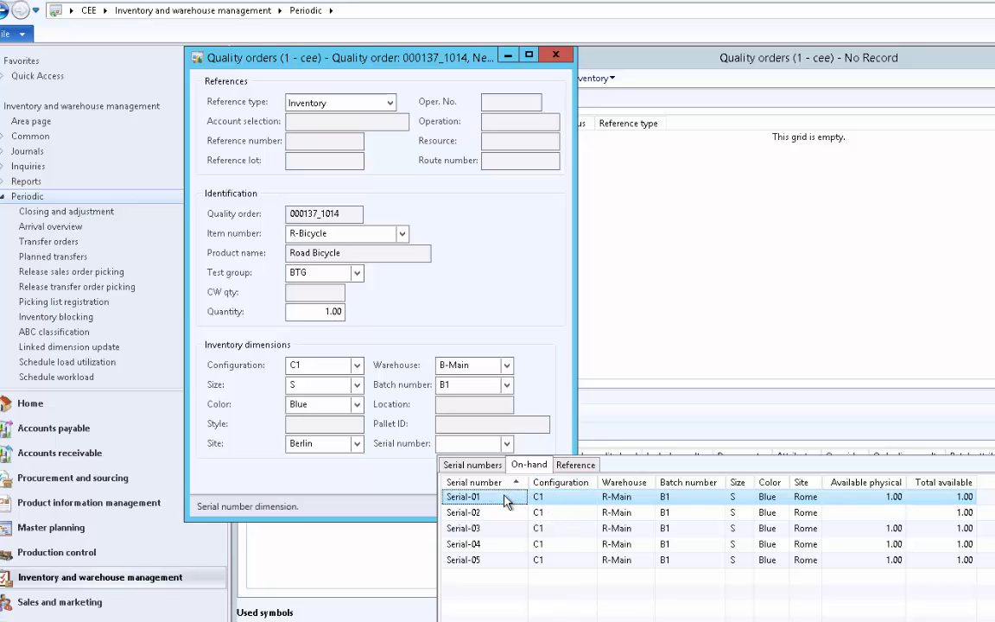
click(507, 501)
Set the quality order's site to Rome and create the order
click(356, 443)
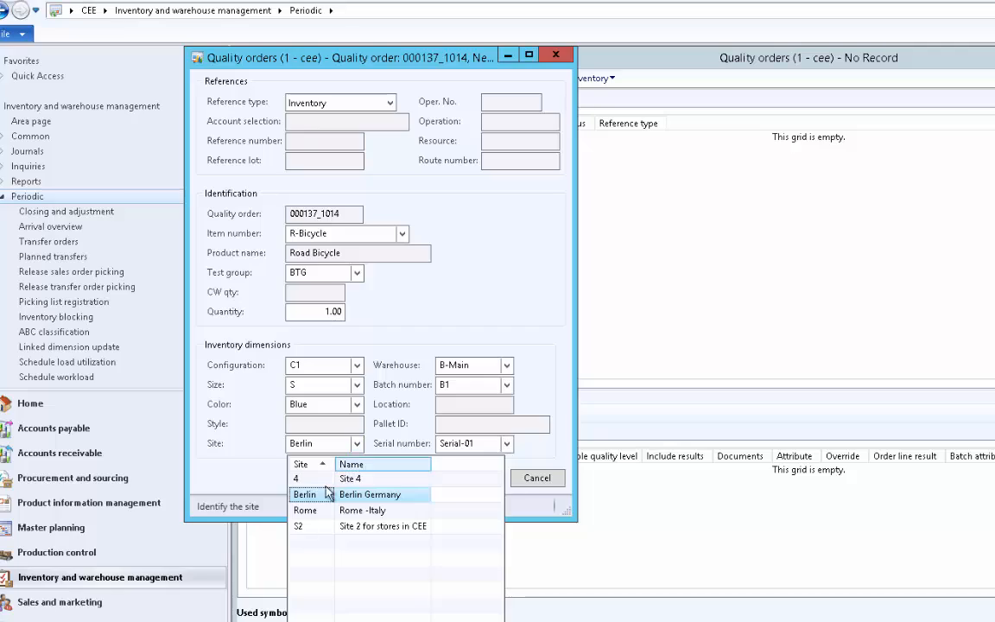
click(307, 510)
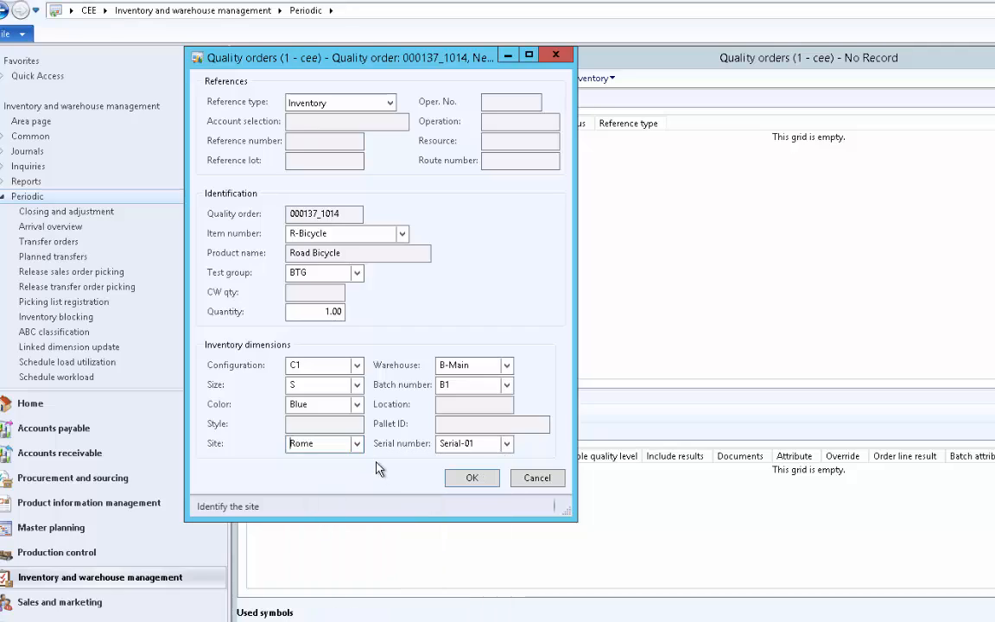
click(474, 477)
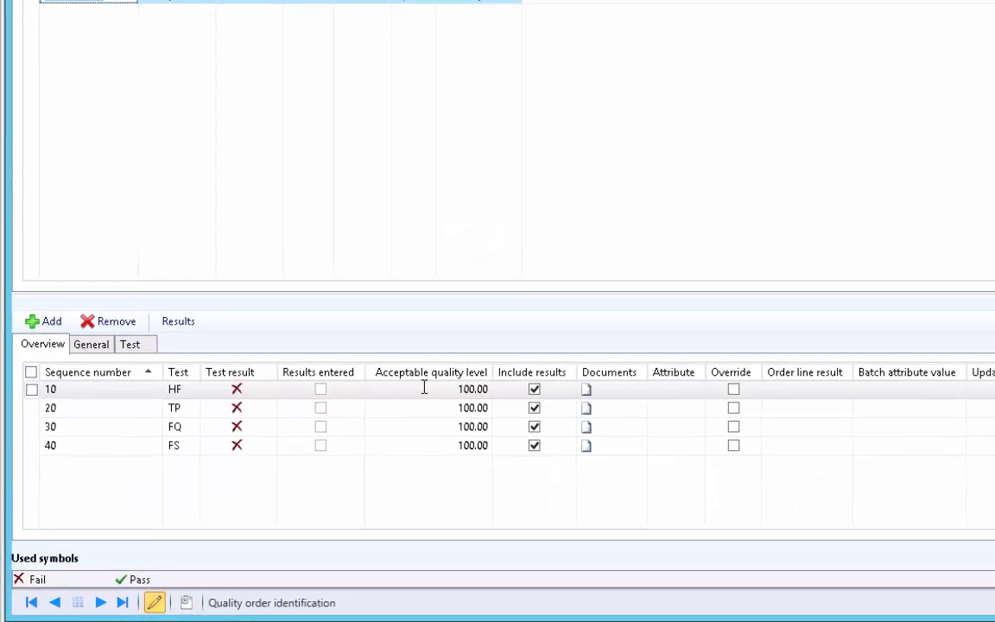
Record a result quantity of 1 with outcome Ok for the order's HF test and validate the result
click(131, 377)
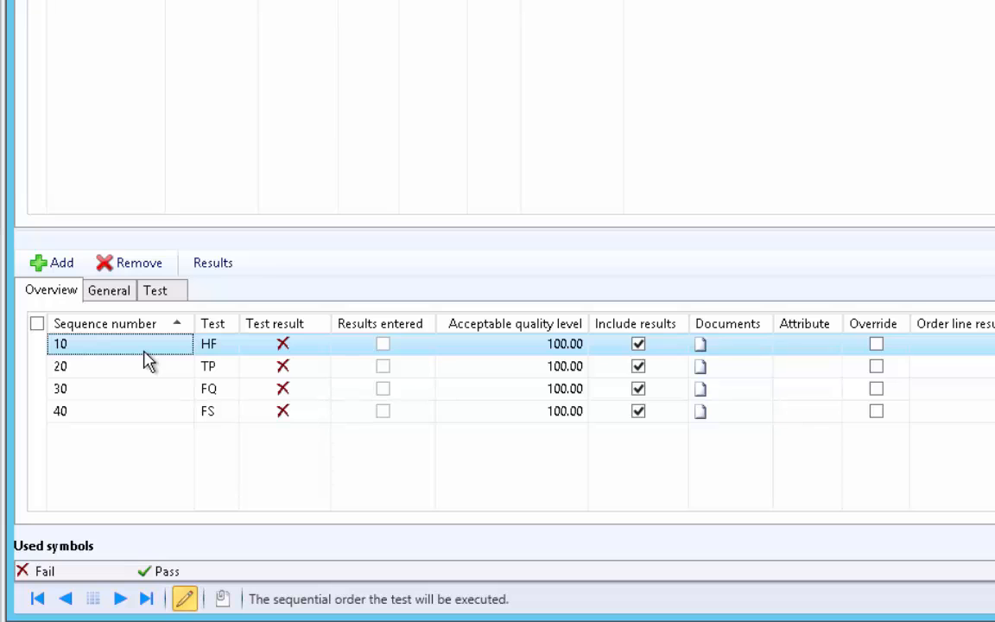
click(214, 264)
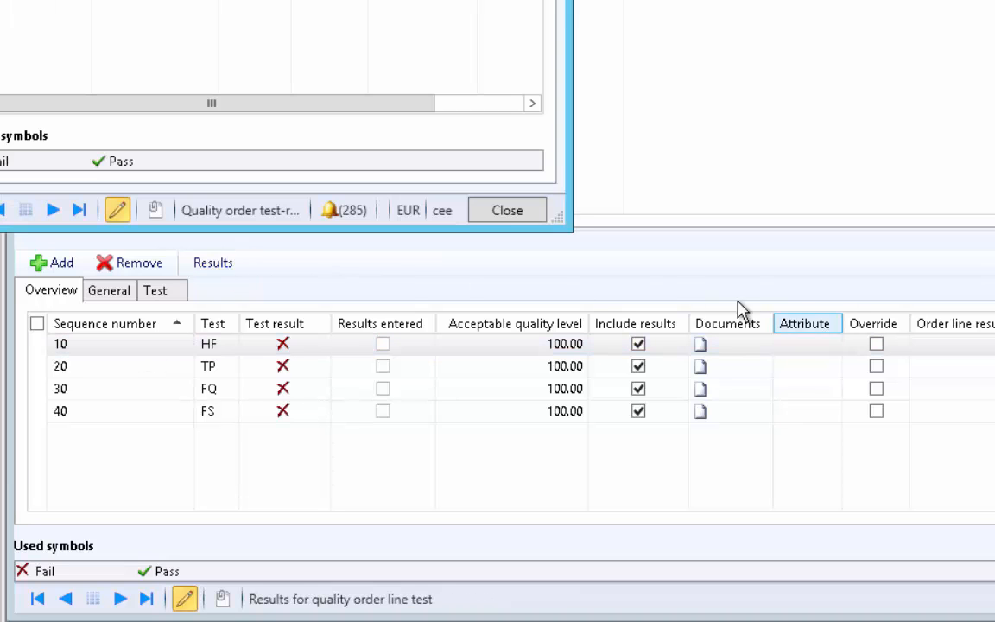
drag(332, 2, 764, 18)
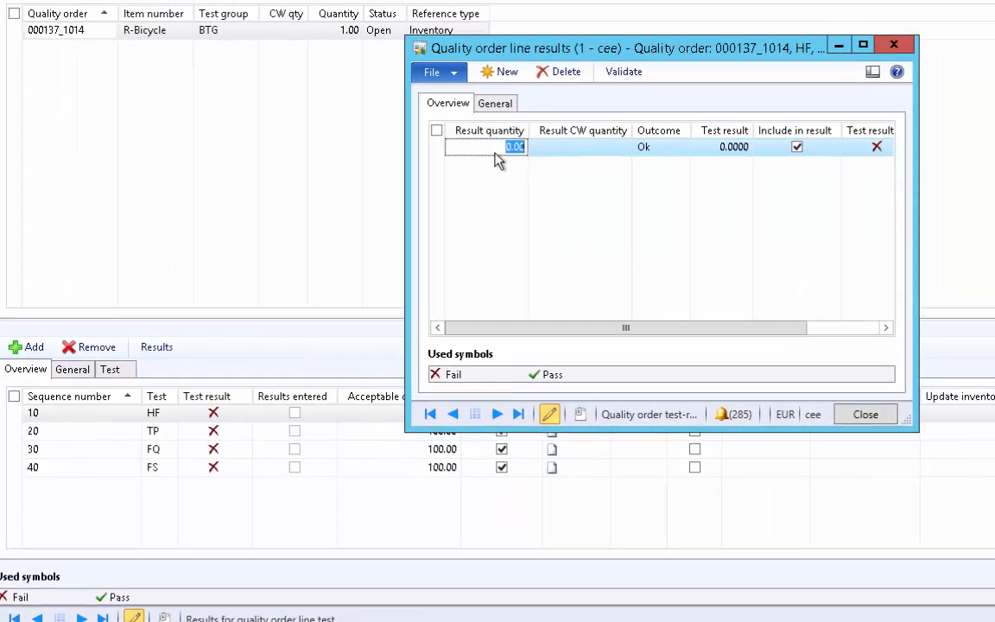
text(1)
key(Tab)
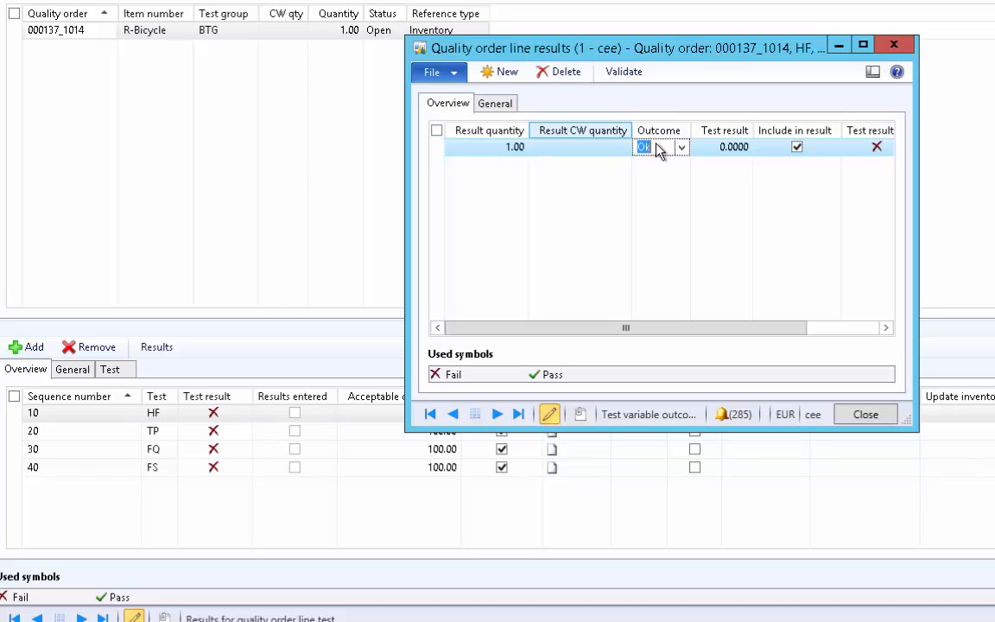
click(684, 148)
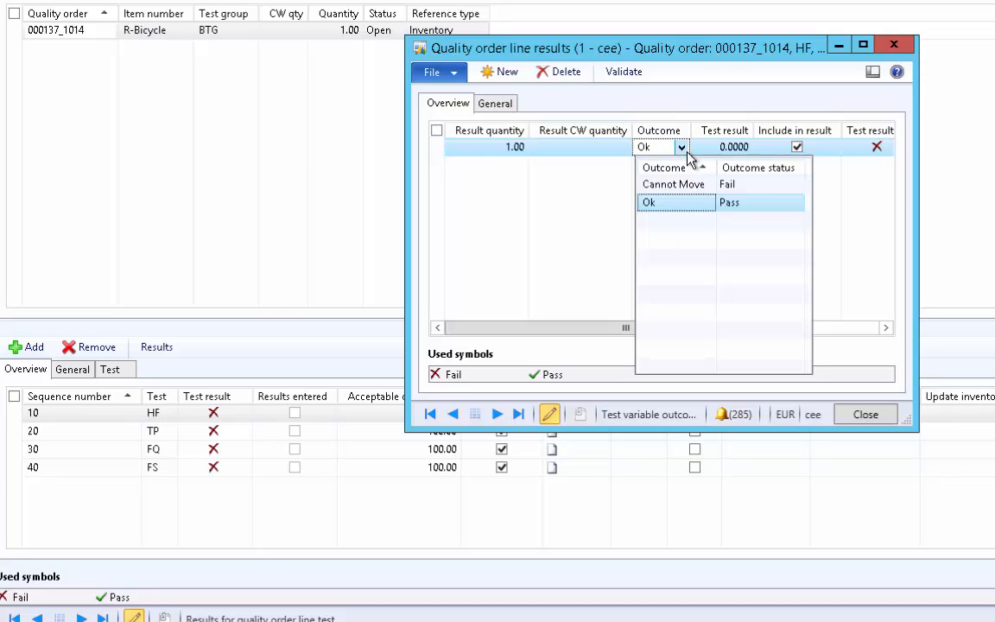
click(683, 209)
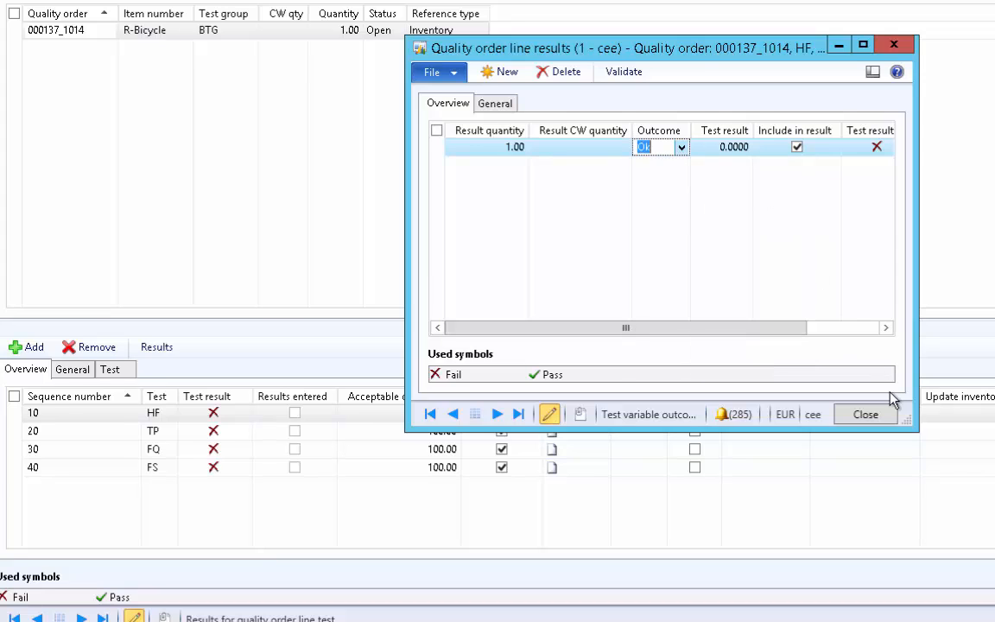
drag(908, 423, 938, 436)
click(895, 426)
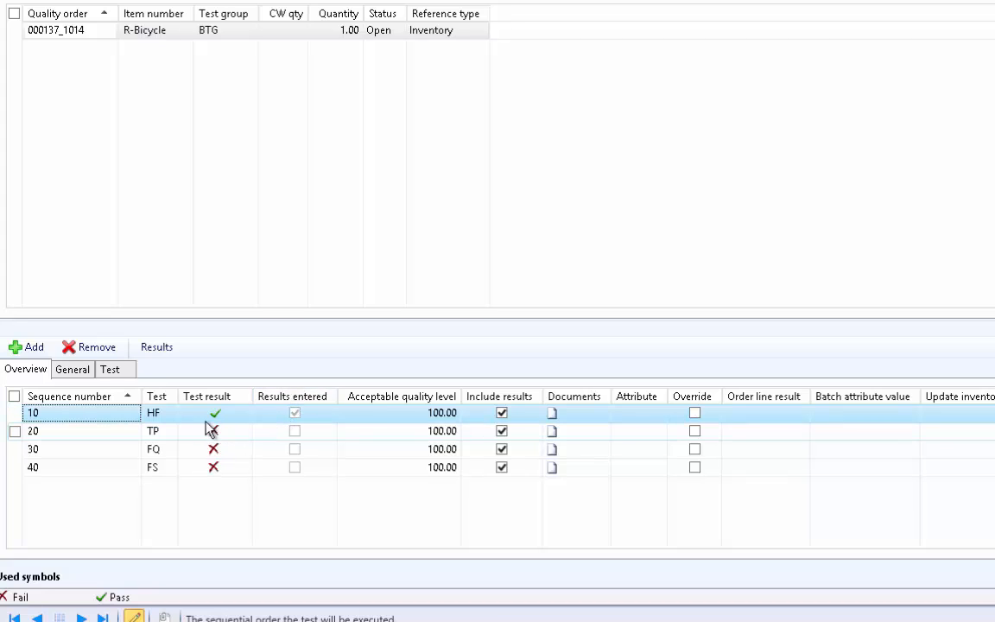
Record a result quantity of 1 with outcome Ok for the order's TP test
click(124, 439)
click(184, 353)
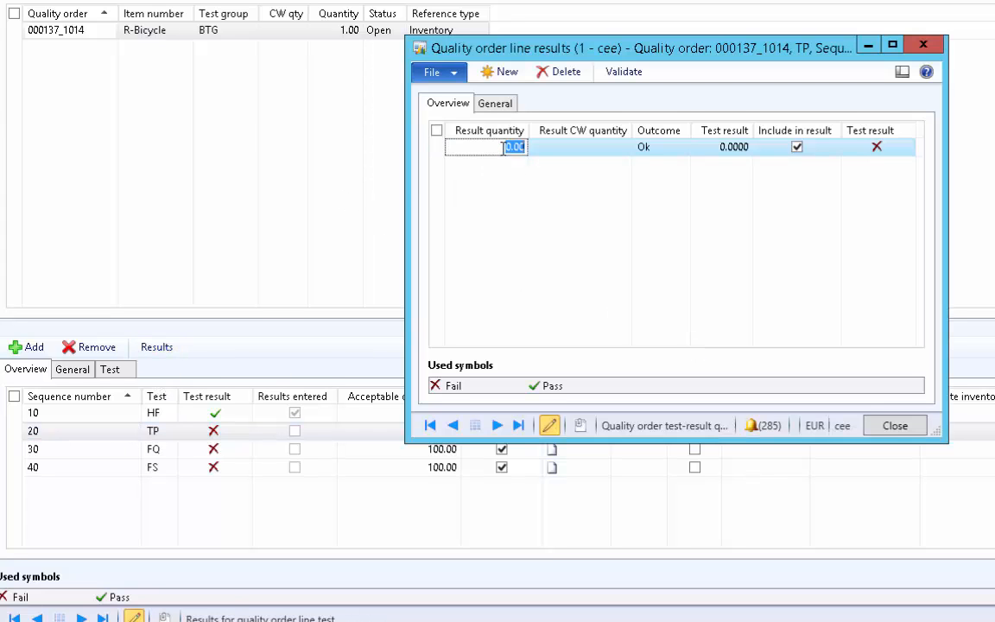
text(1)
key(Tab)
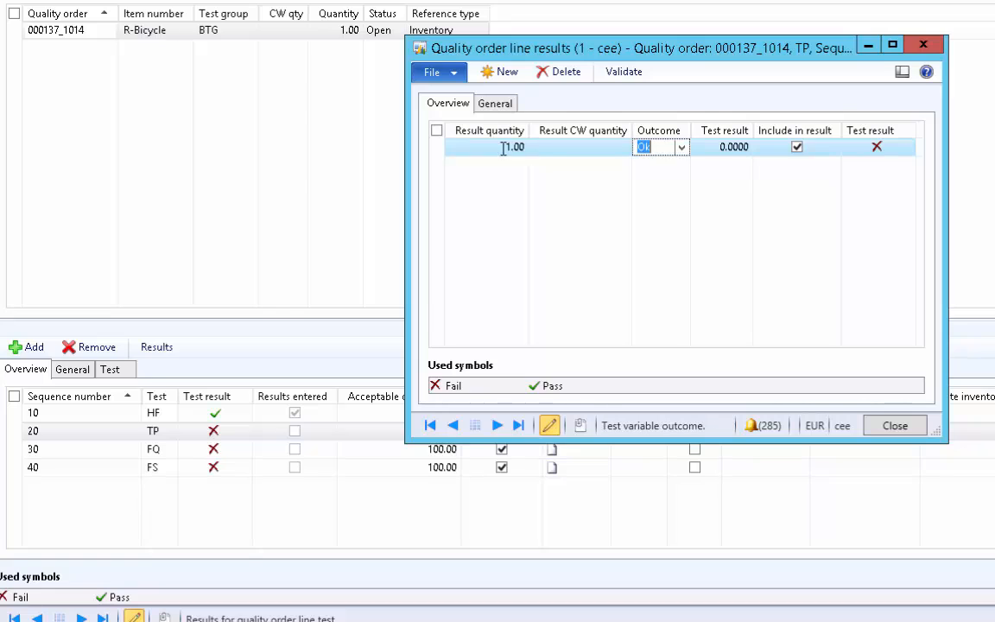
click(682, 149)
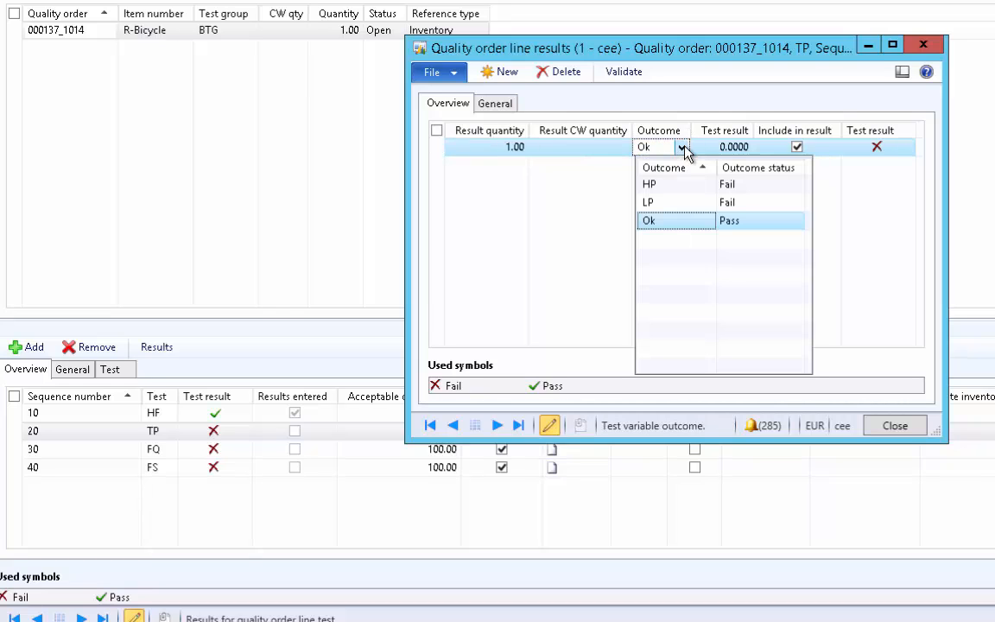
click(668, 223)
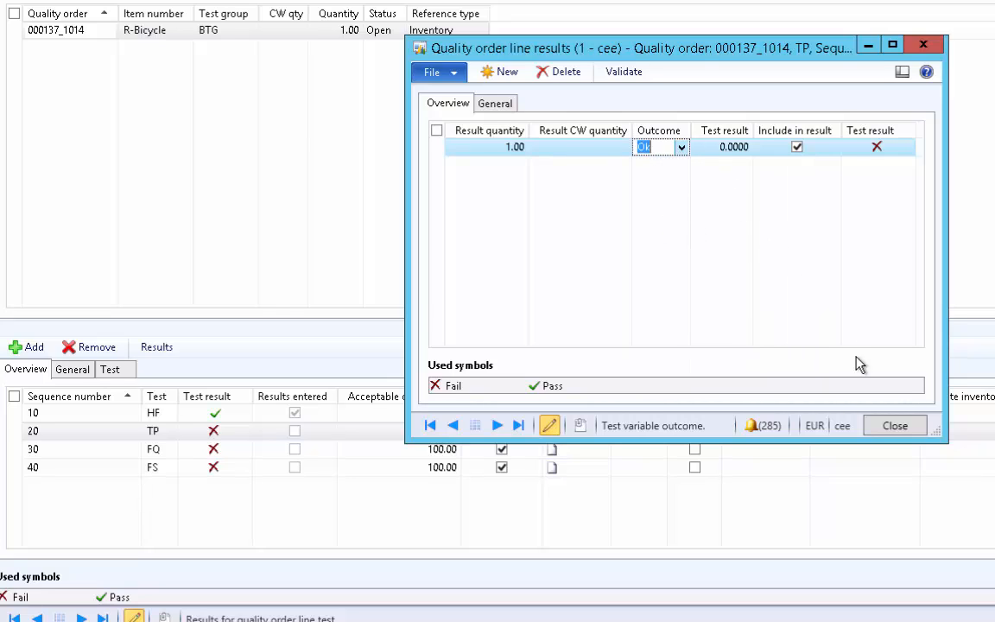
click(895, 427)
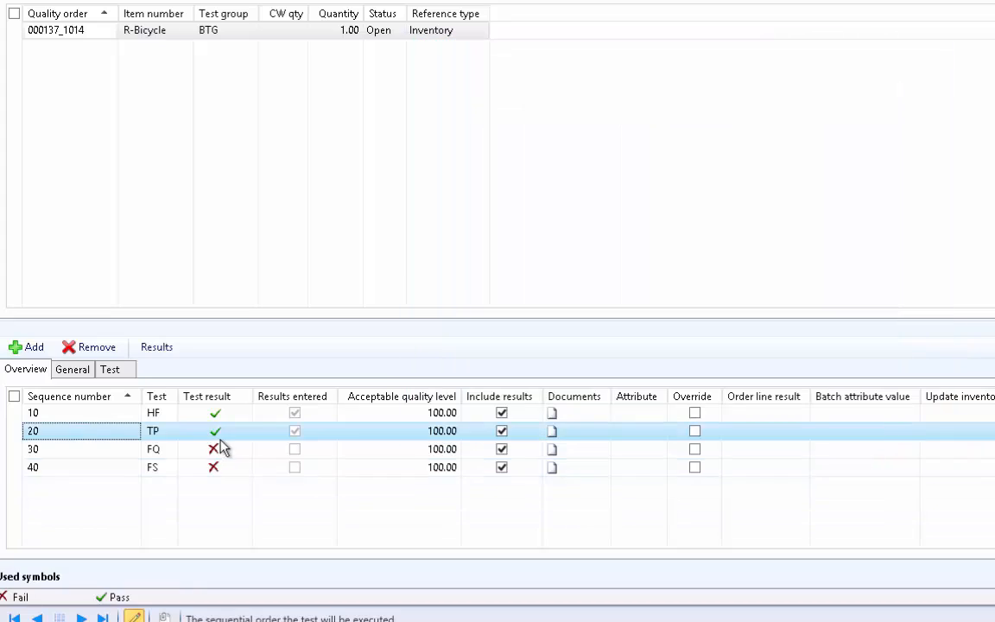
Record a result quantity of 1 with outcome Ok for the order's FQ test
click(228, 455)
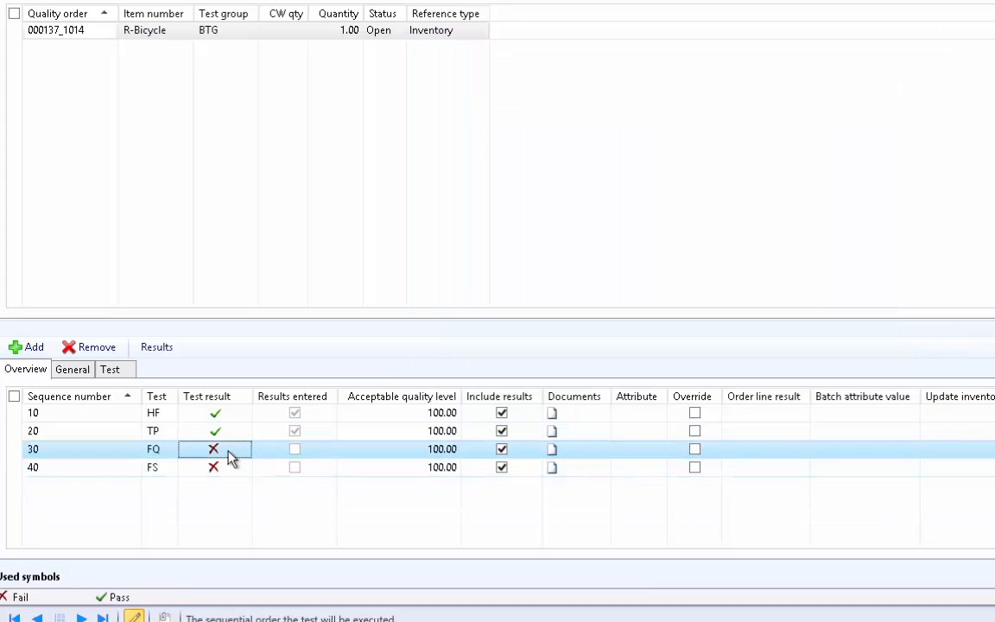
click(158, 350)
text(1)
key(Tab)
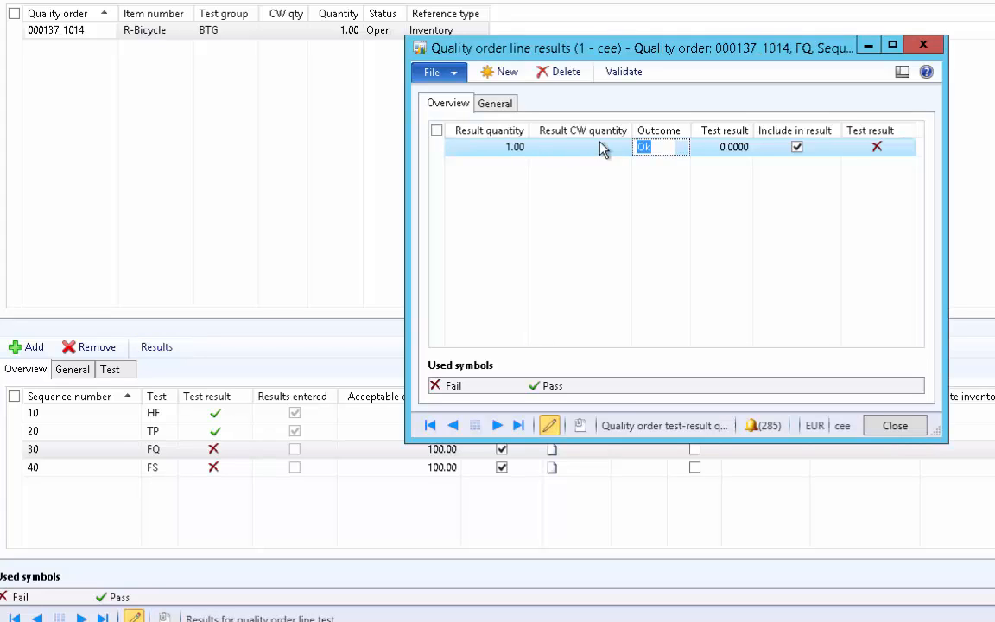
click(682, 148)
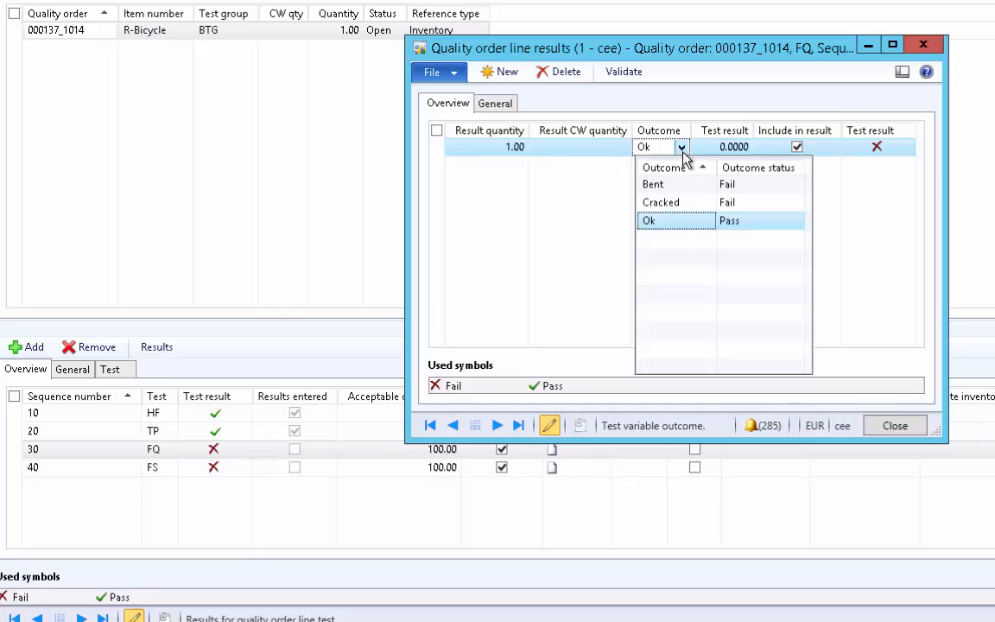
click(677, 223)
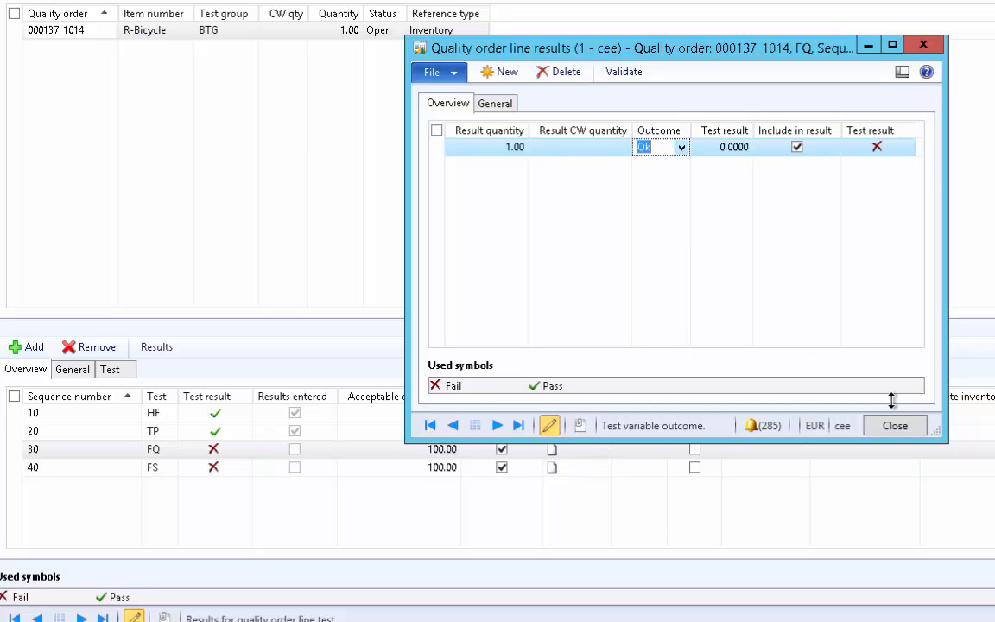
click(681, 148)
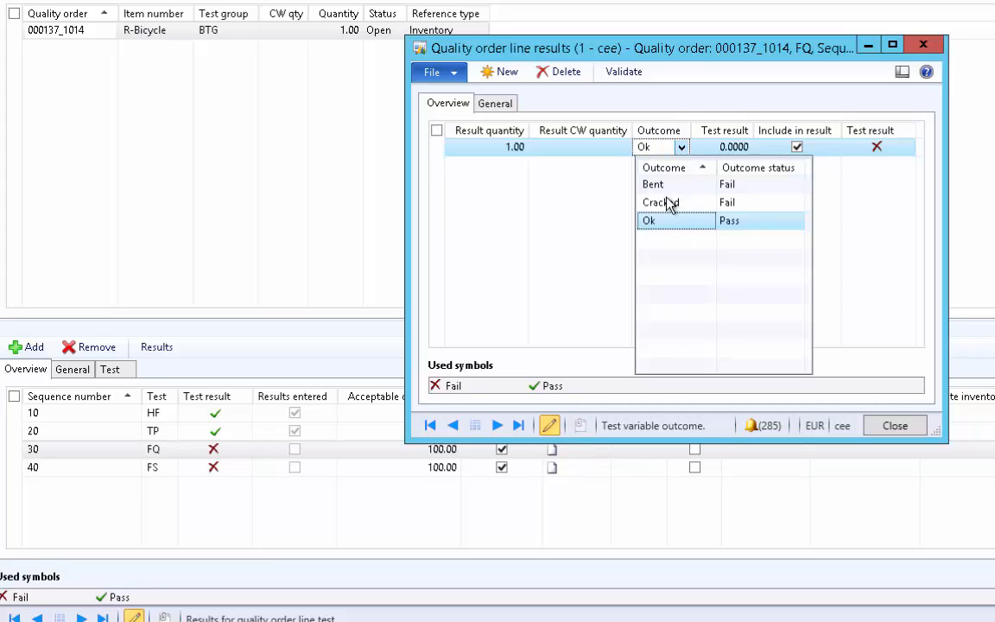
click(666, 226)
click(903, 424)
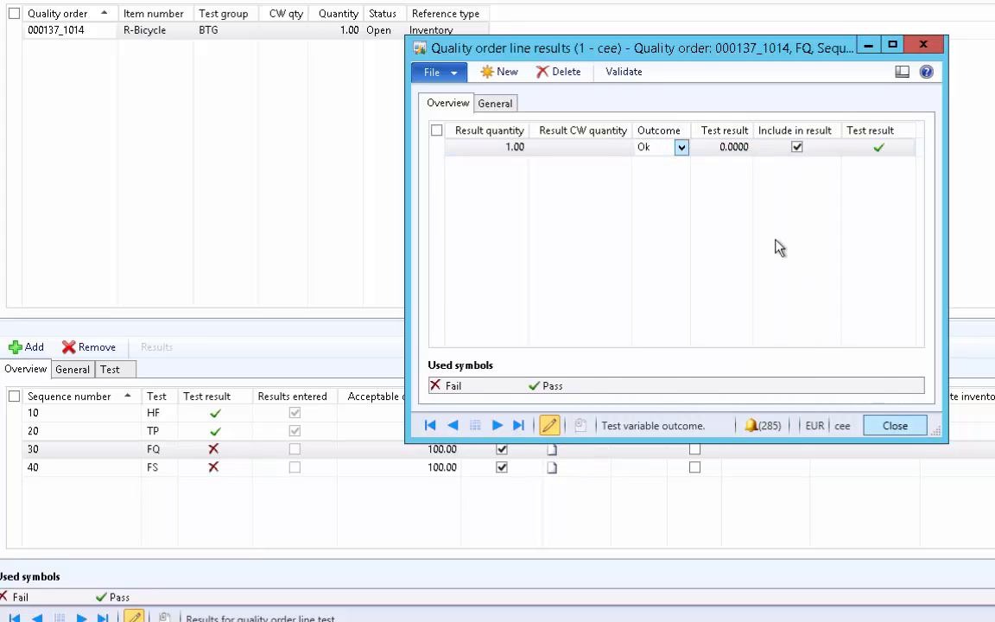
Check the FS test's measurement limits, then record a result quantity of 1 with a test result of 13
click(231, 473)
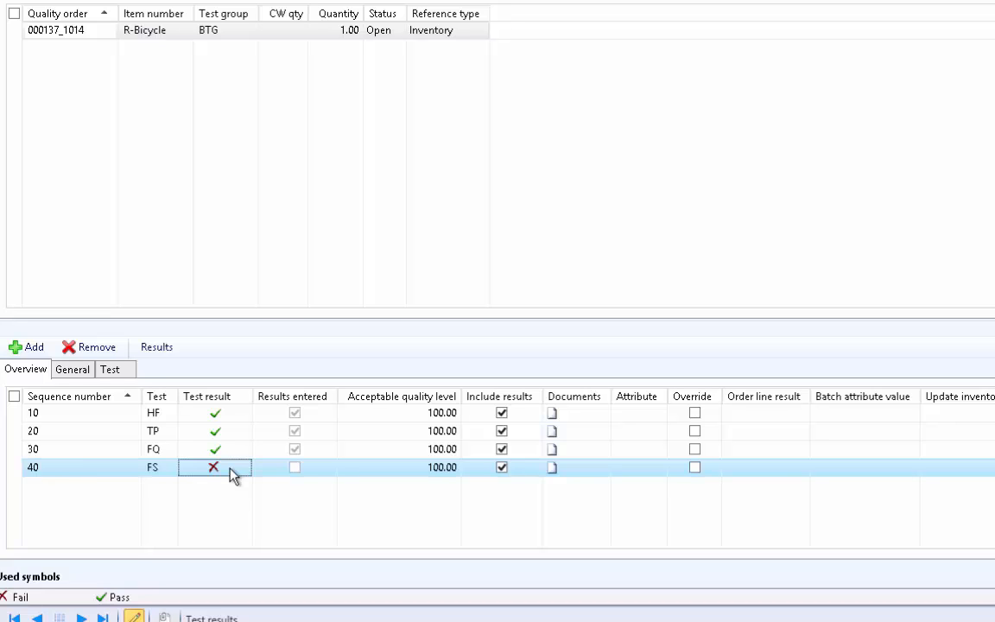
click(113, 370)
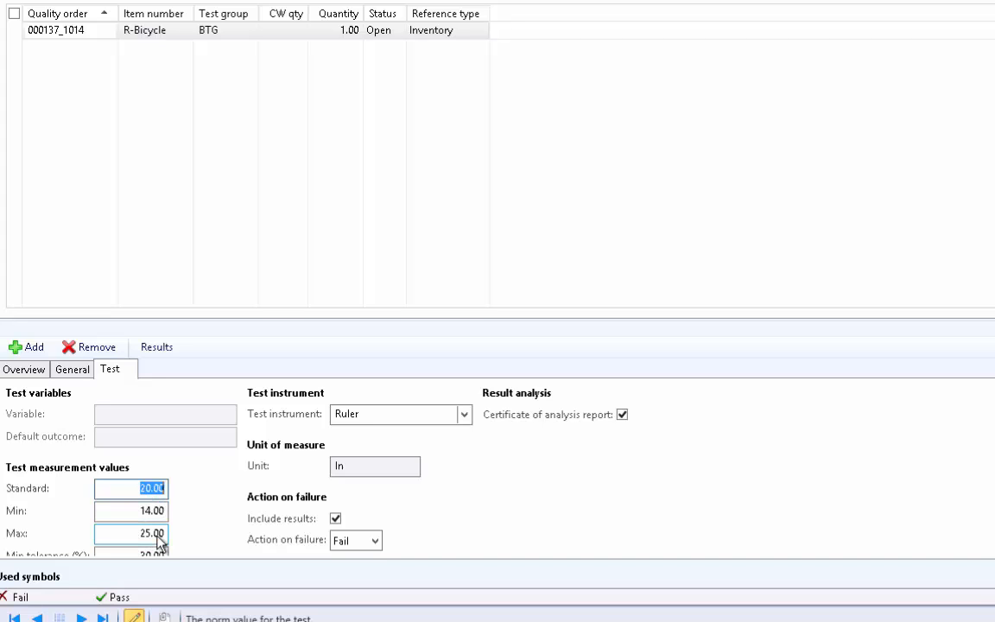
click(33, 371)
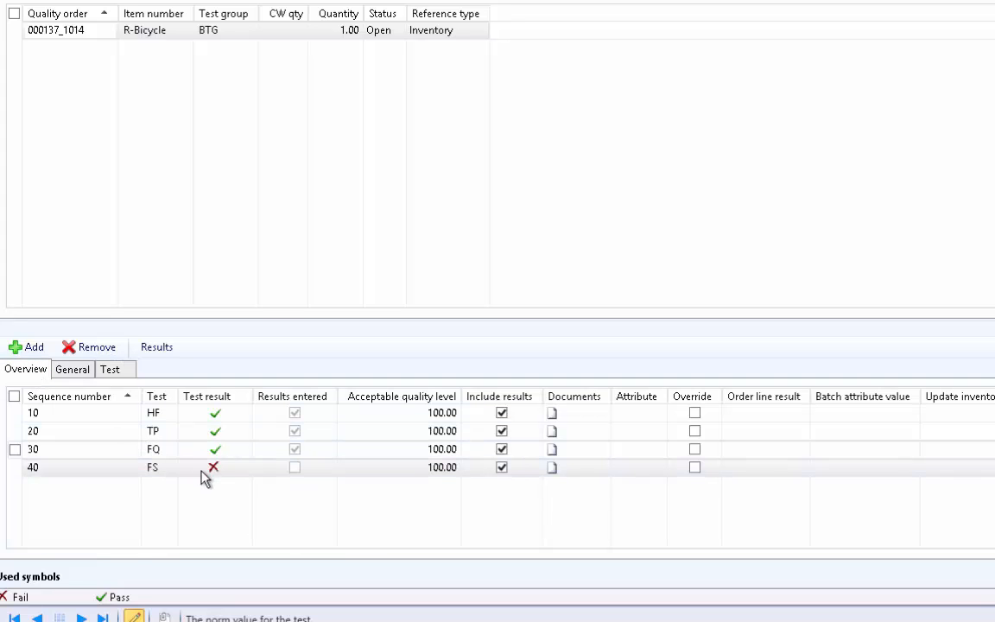
click(159, 348)
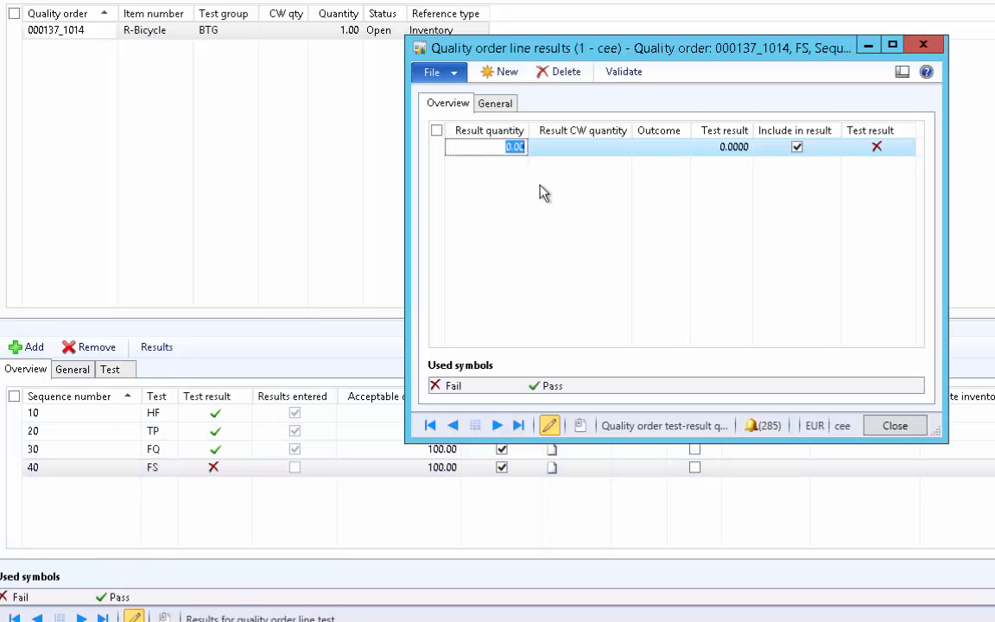
text(1)
key(Tab)
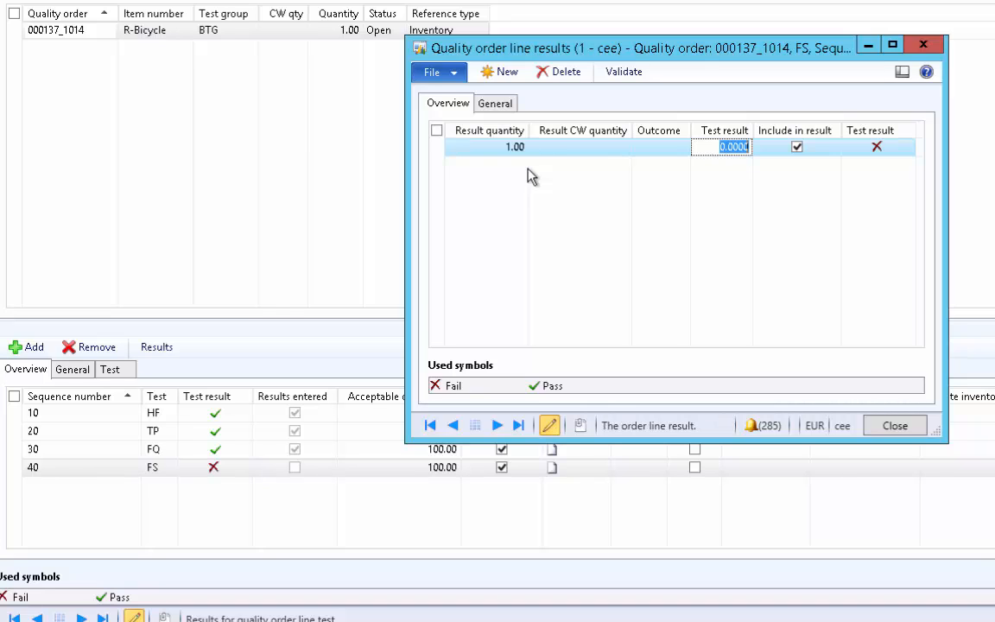
text(13)
key(Escape)
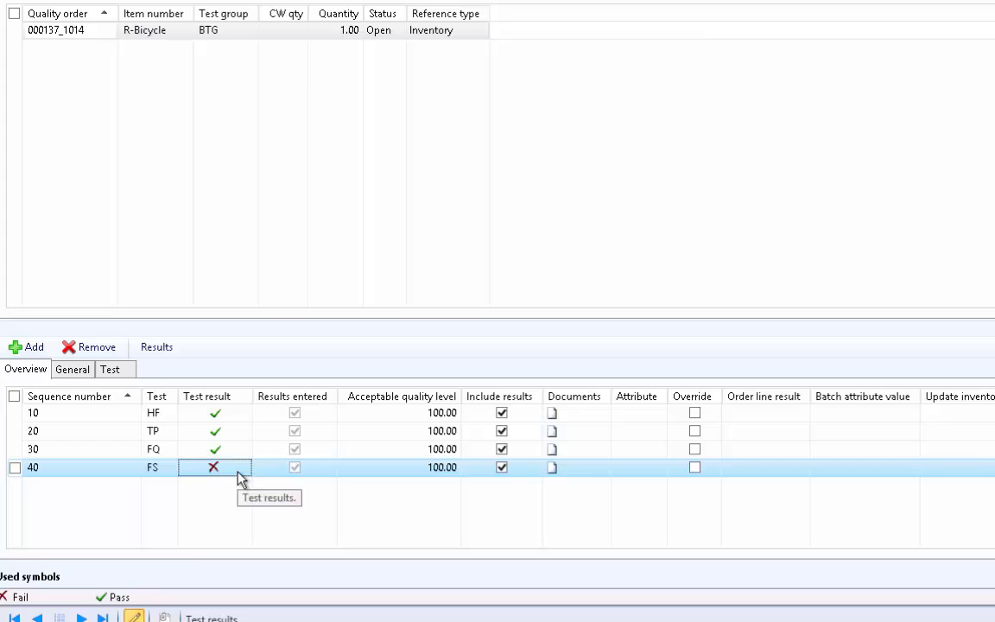
Validate the quality order without accepting errors or quarantining on validation failure
click(412, 450)
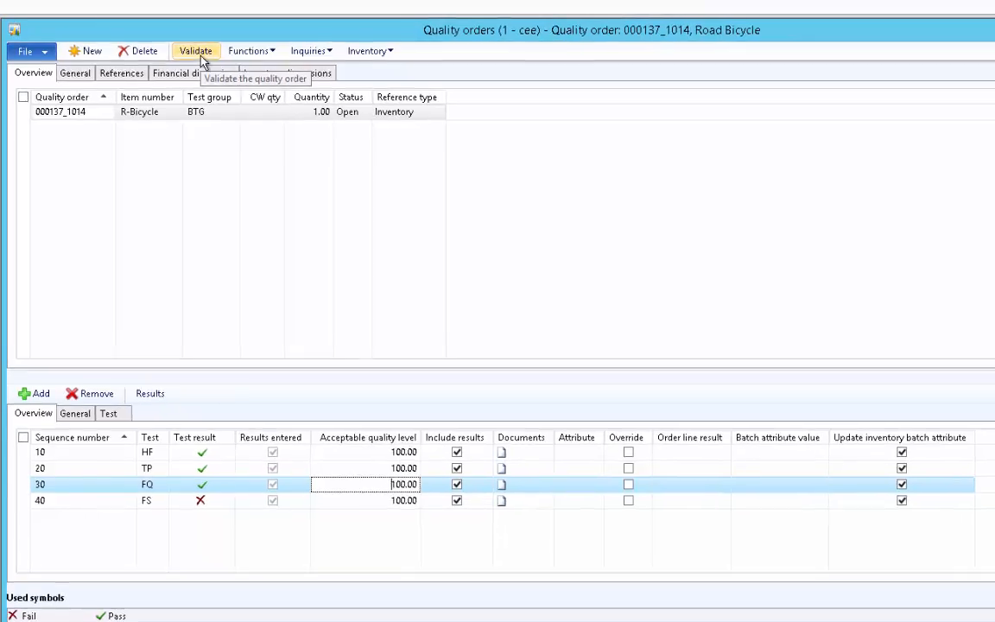
click(193, 52)
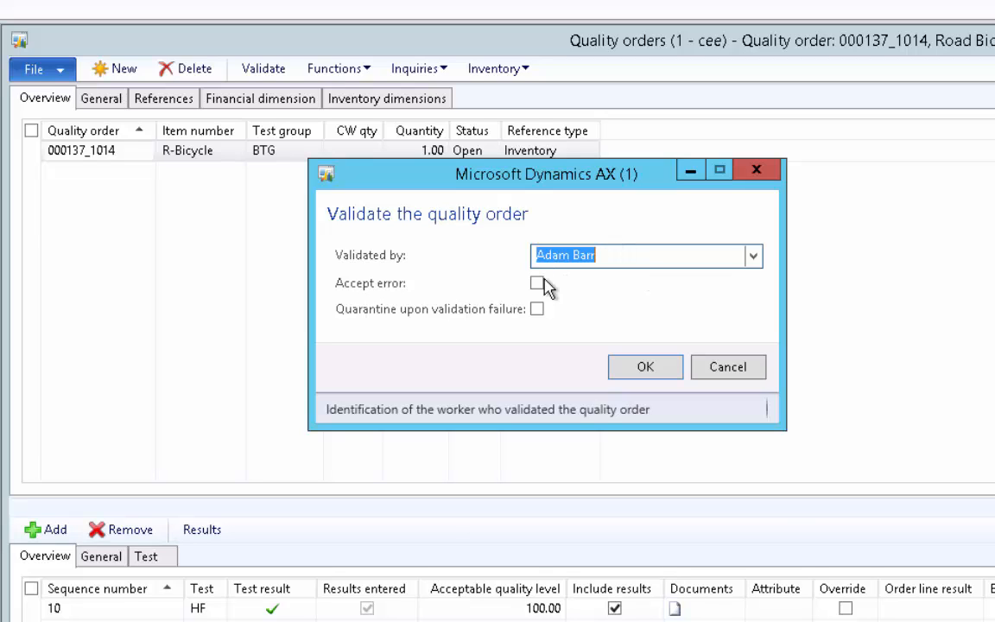
click(645, 367)
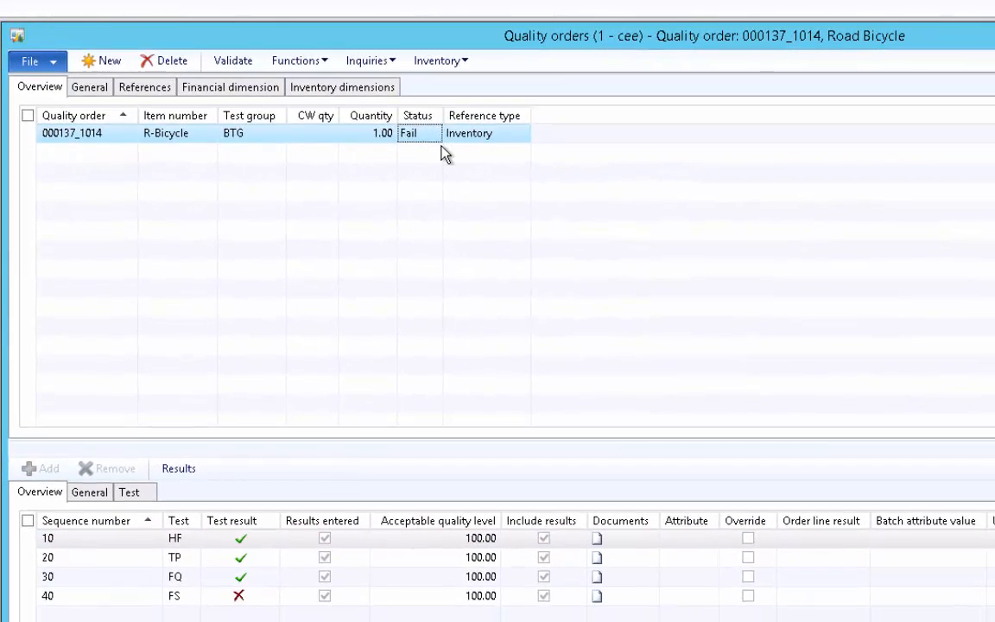
click(249, 602)
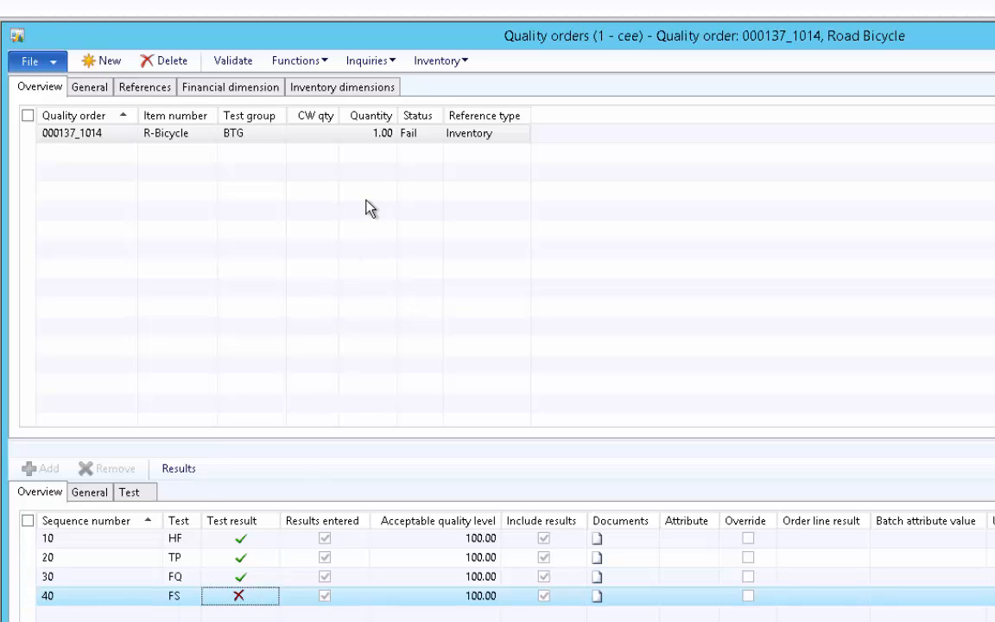
Reopen the quality order, set its overall acceptable quality level to 75 and save it
click(317, 65)
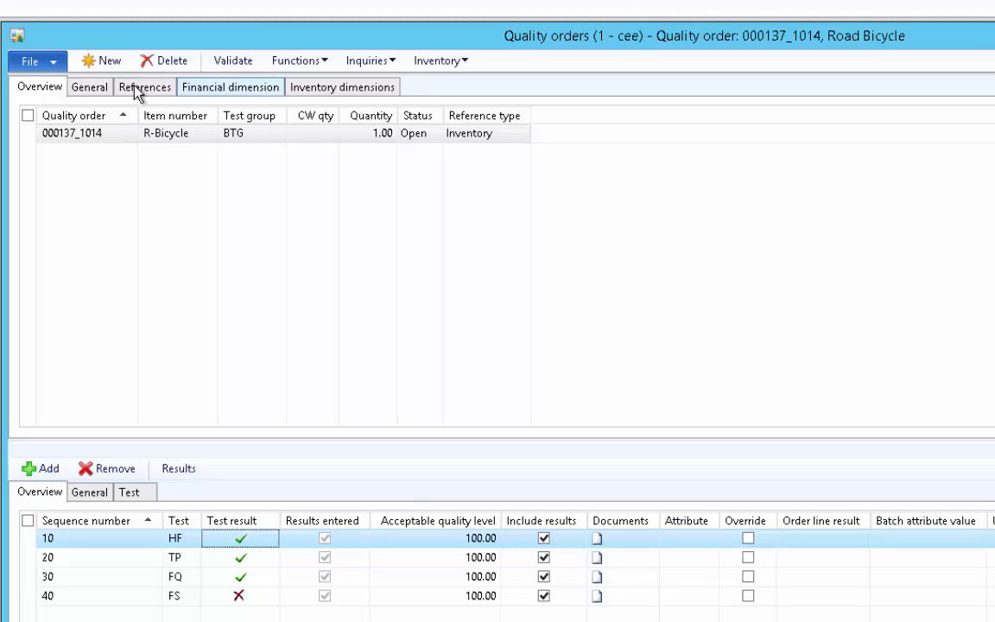
click(90, 88)
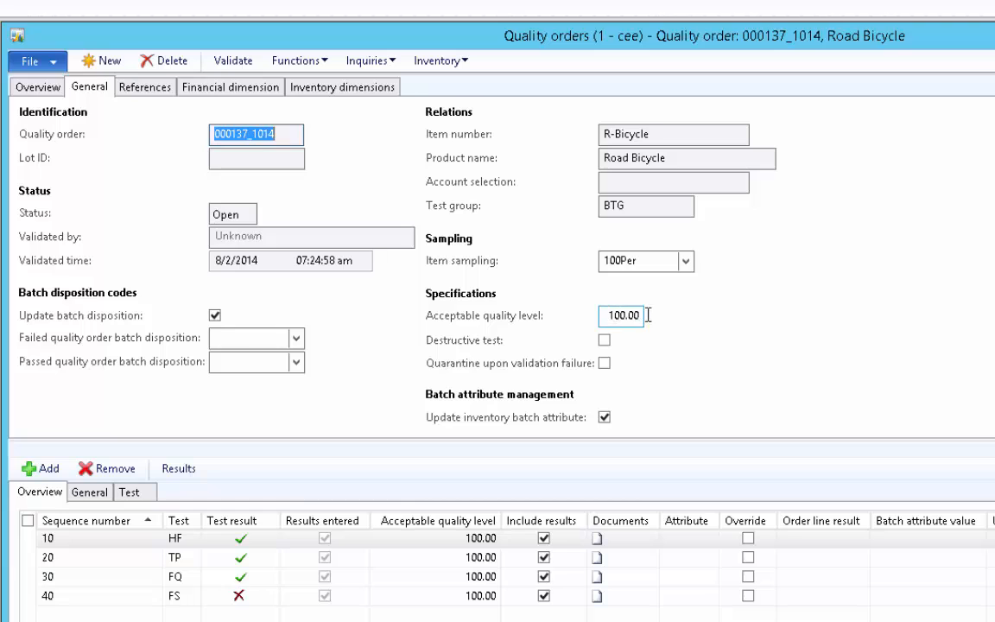
drag(602, 315, 725, 315)
text(75)
key(ctrl+s)
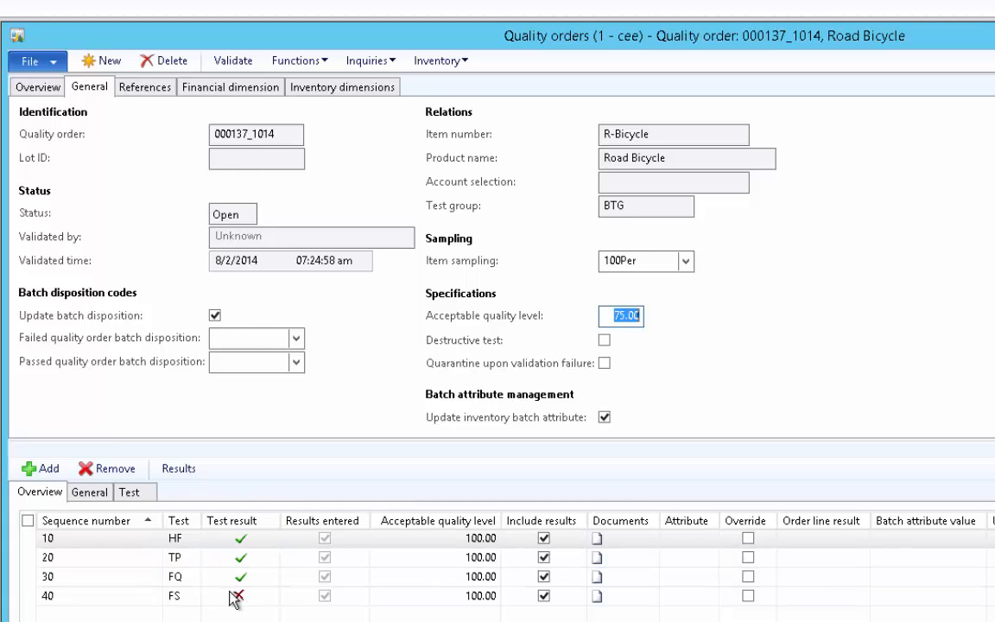
Validate the reopened quality order again against the reduced acceptable quality level
click(42, 86)
click(234, 62)
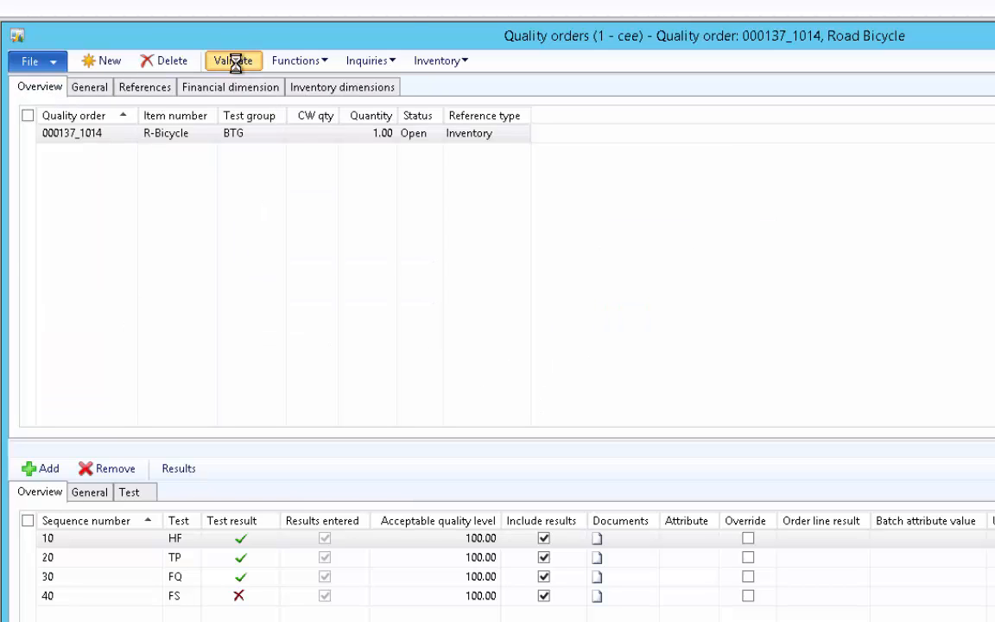
click(294, 202)
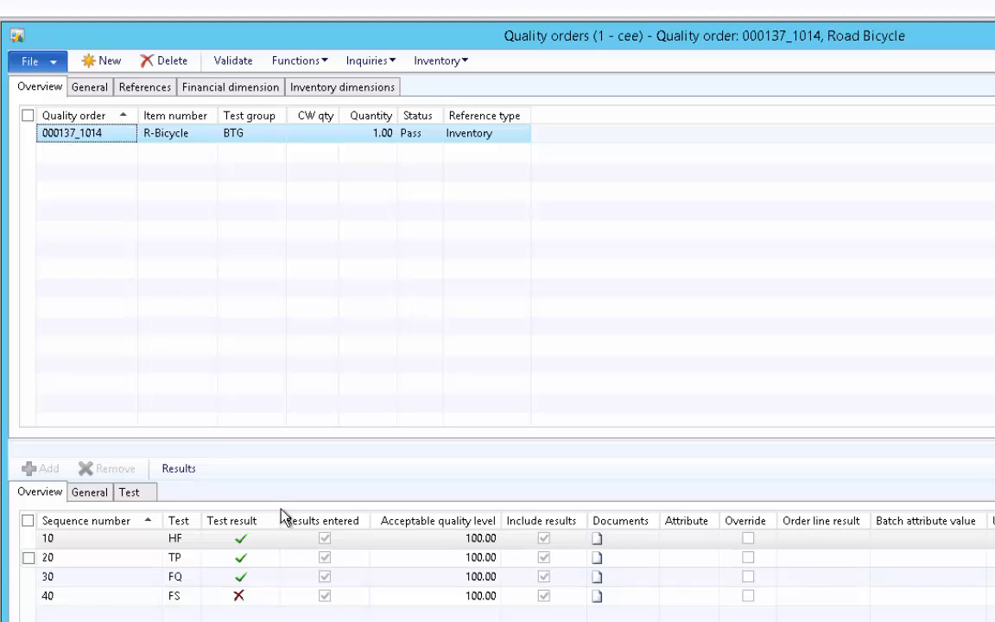
click(460, 545)
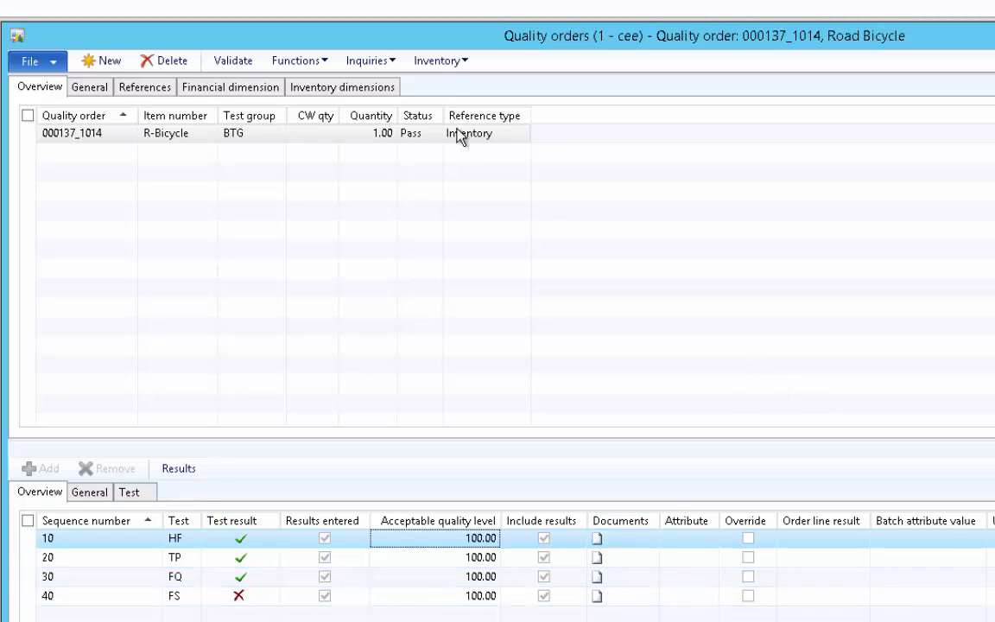
View the inventory blocking inquiry for the validated quality order
click(444, 63)
mouse_move(367, 60)
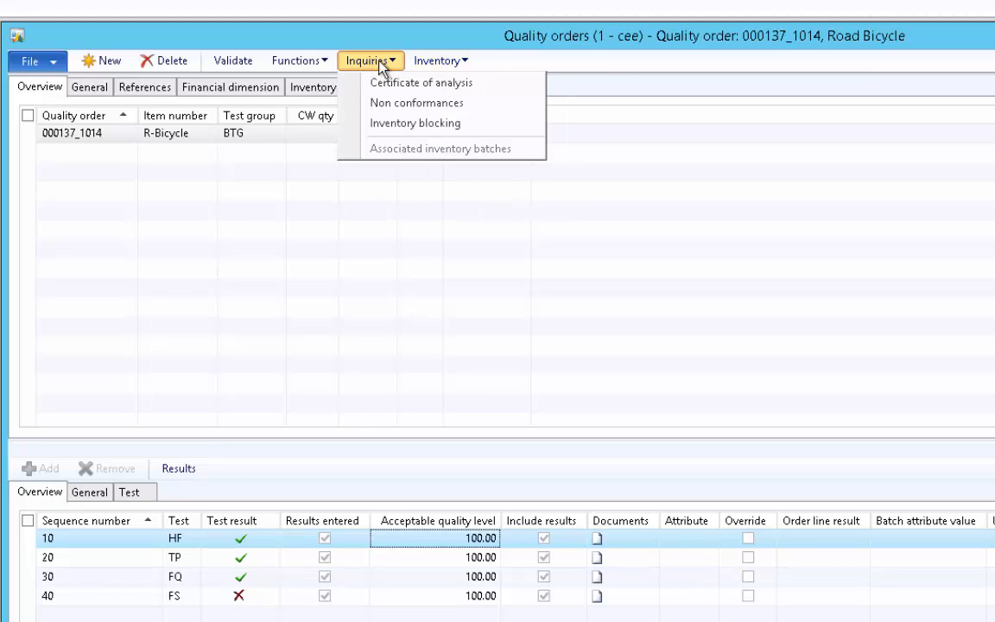
click(411, 124)
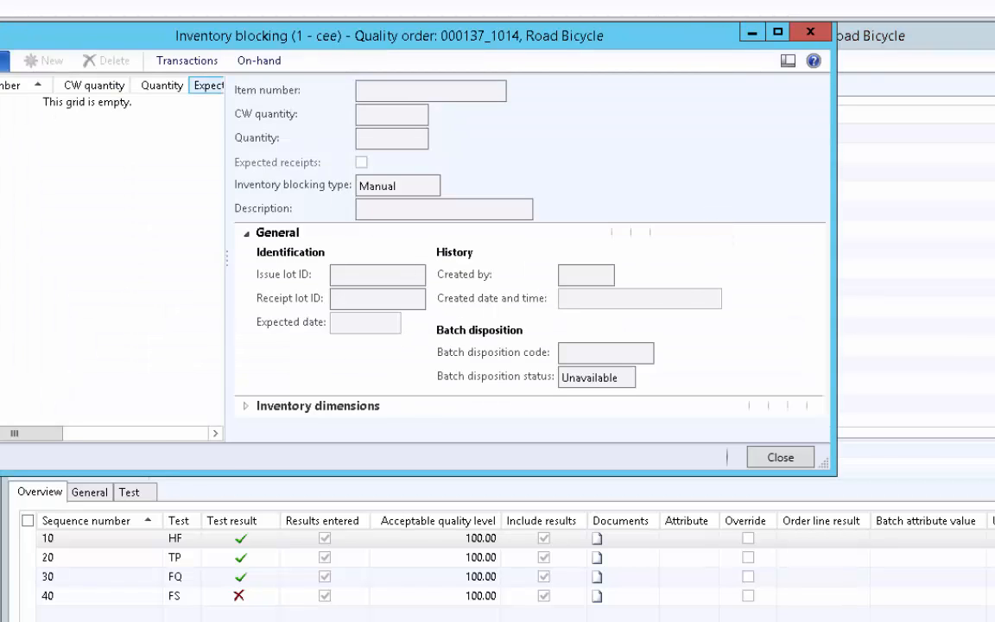
click(780, 457)
Reopen the quality order again and inspect the inventory dimensions of its inventory blocking record
click(296, 61)
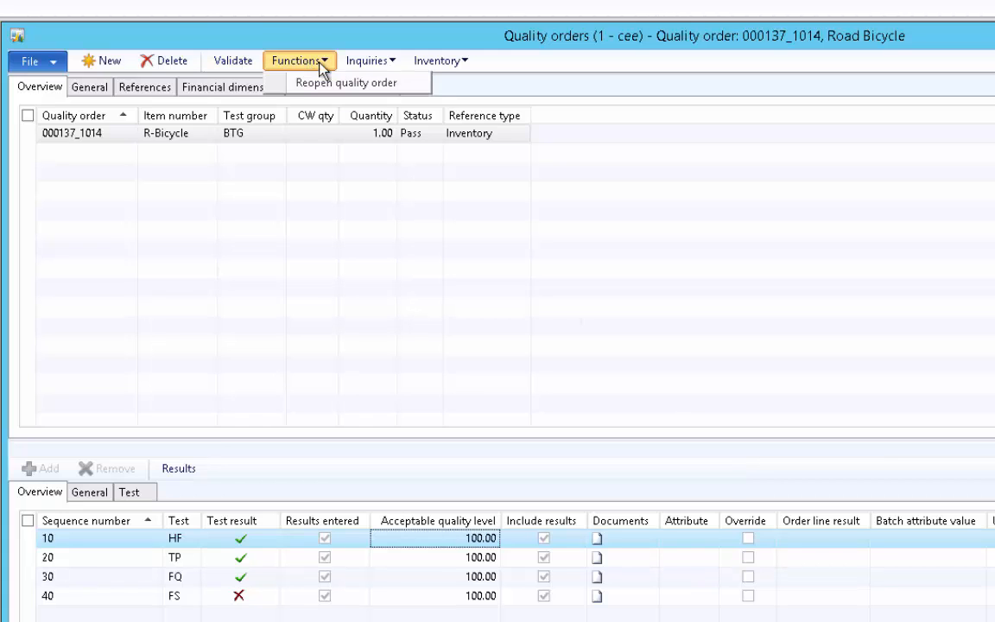
click(312, 73)
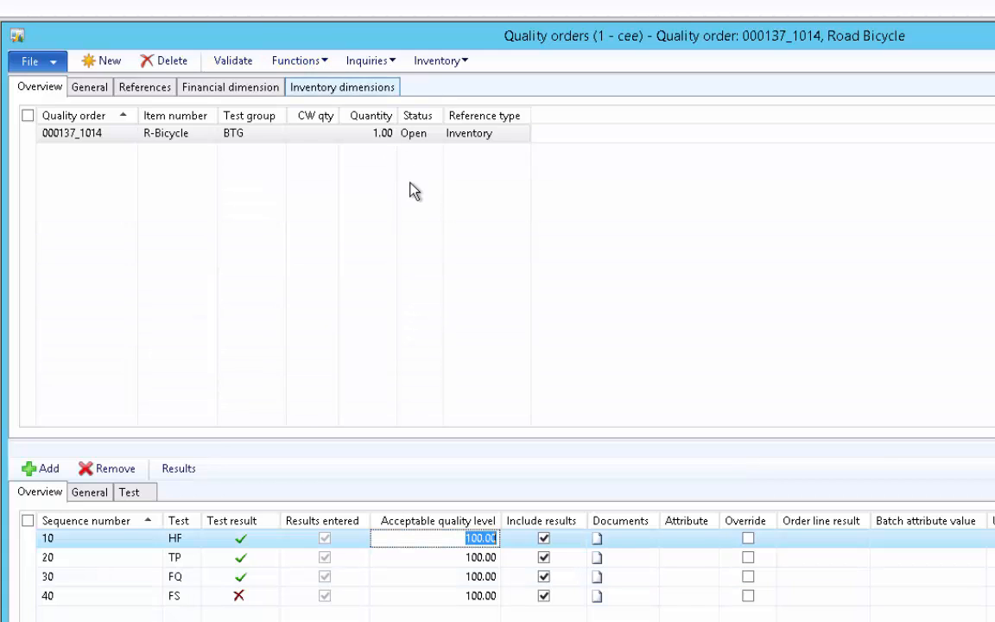
click(373, 62)
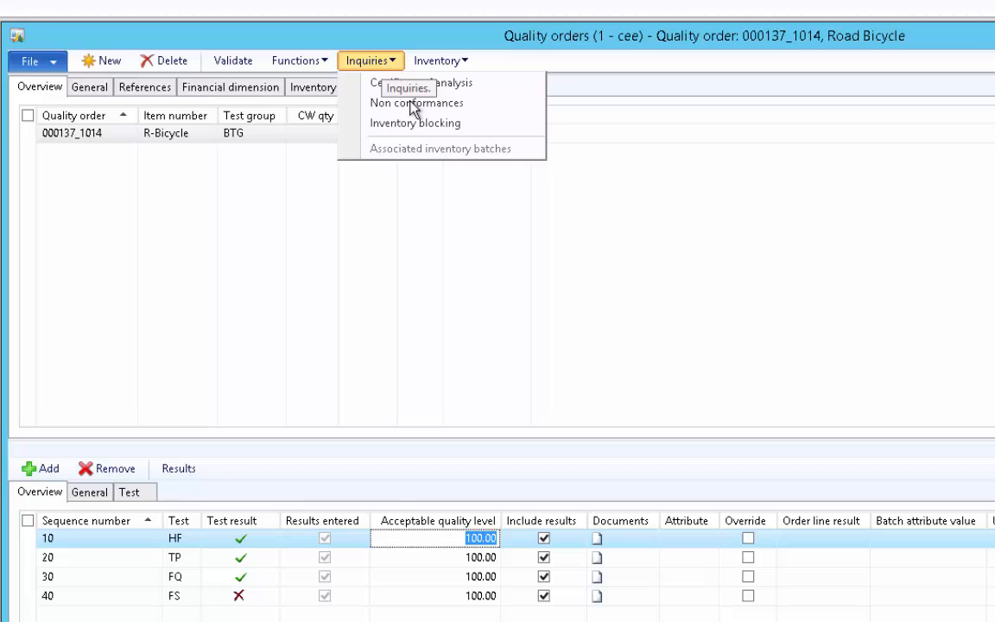
click(423, 123)
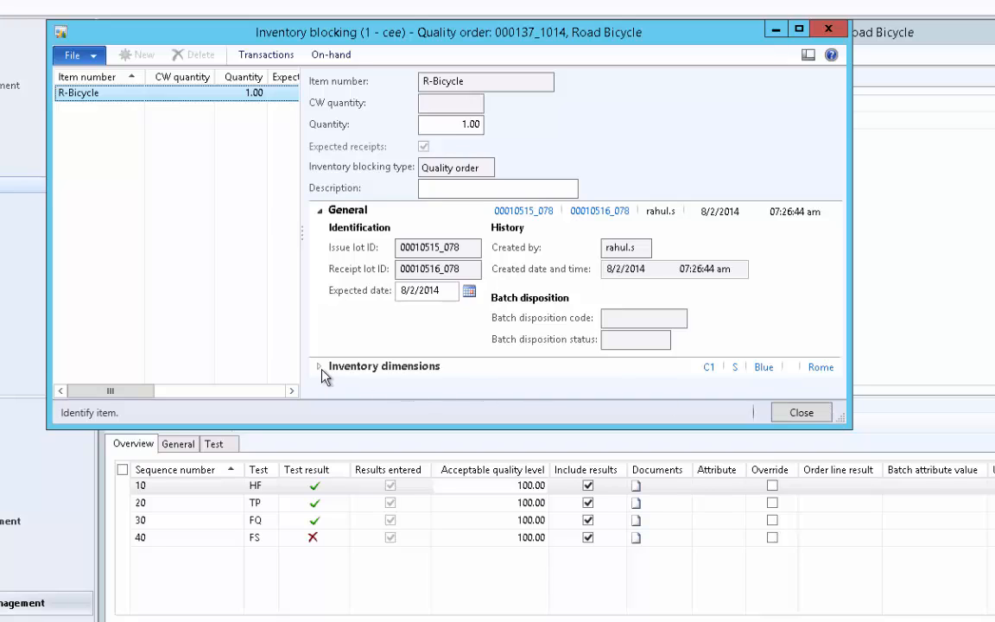
click(351, 368)
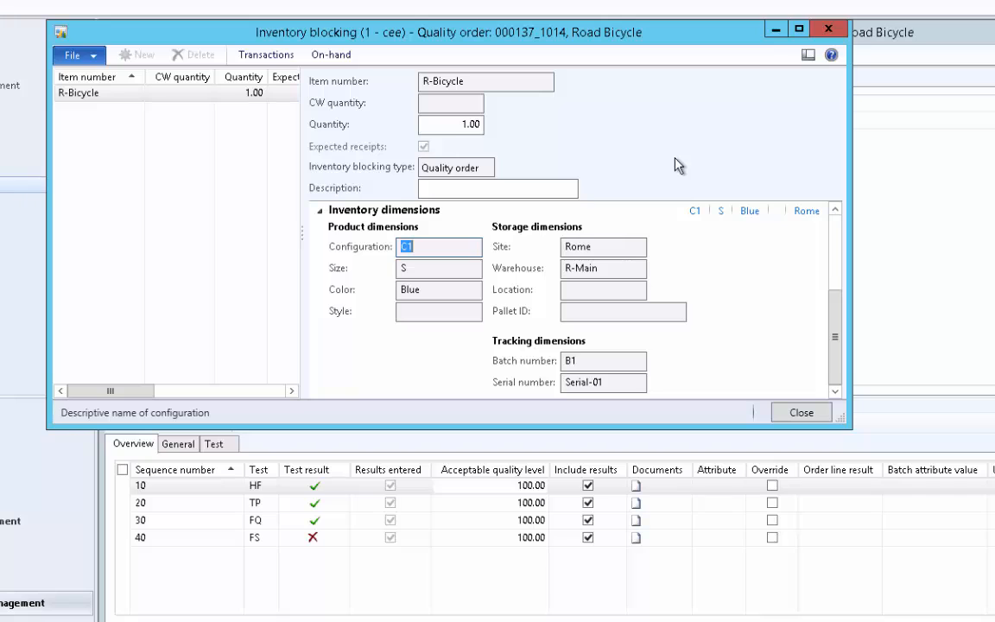
key(Escape)
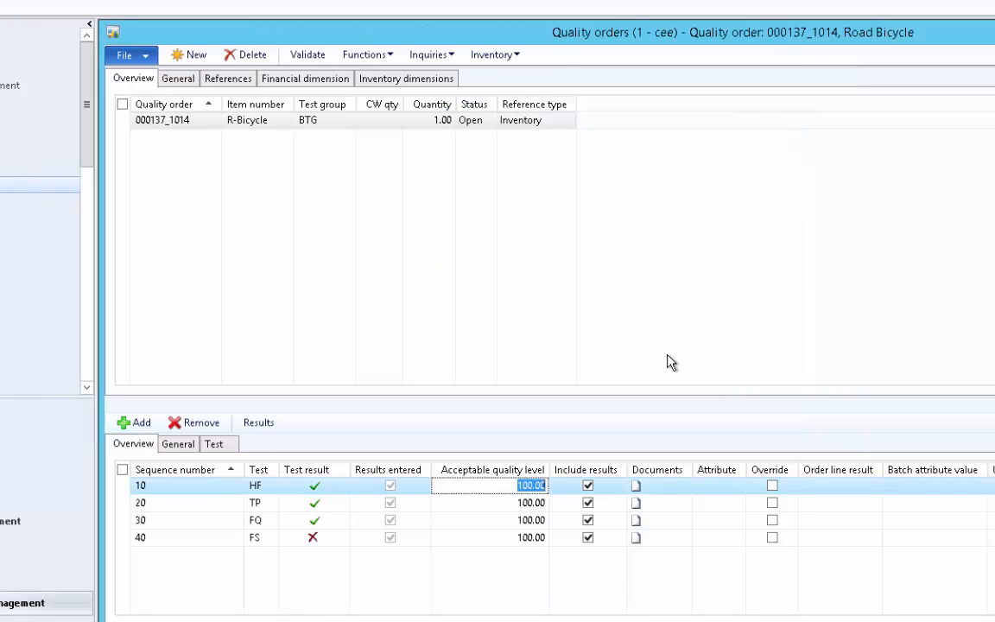
Add a new certificate of analysis for the R-Bicycle quality order without an account selection, and close the quality order
click(432, 55)
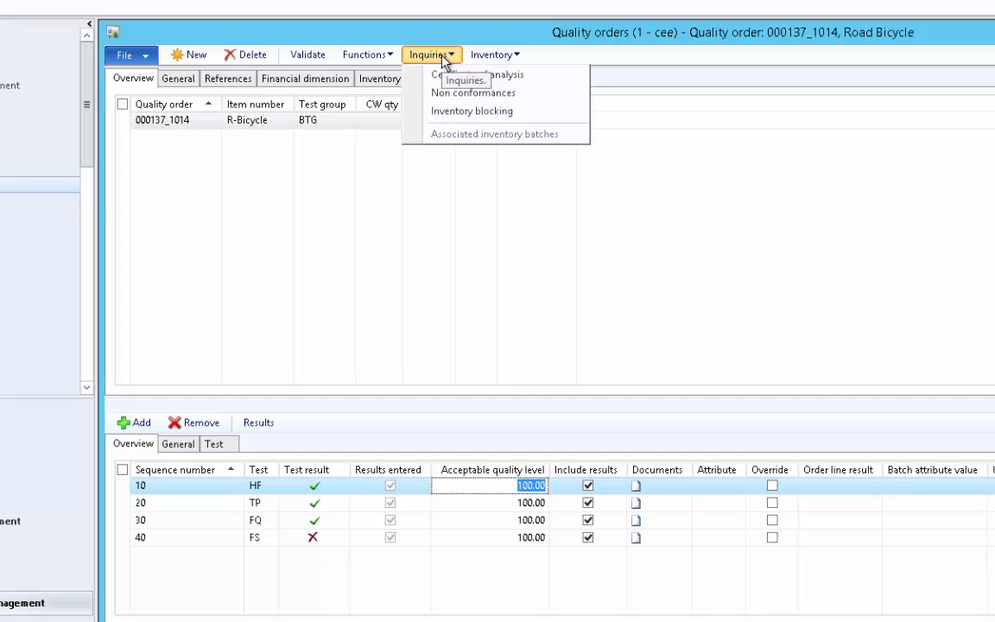
click(514, 75)
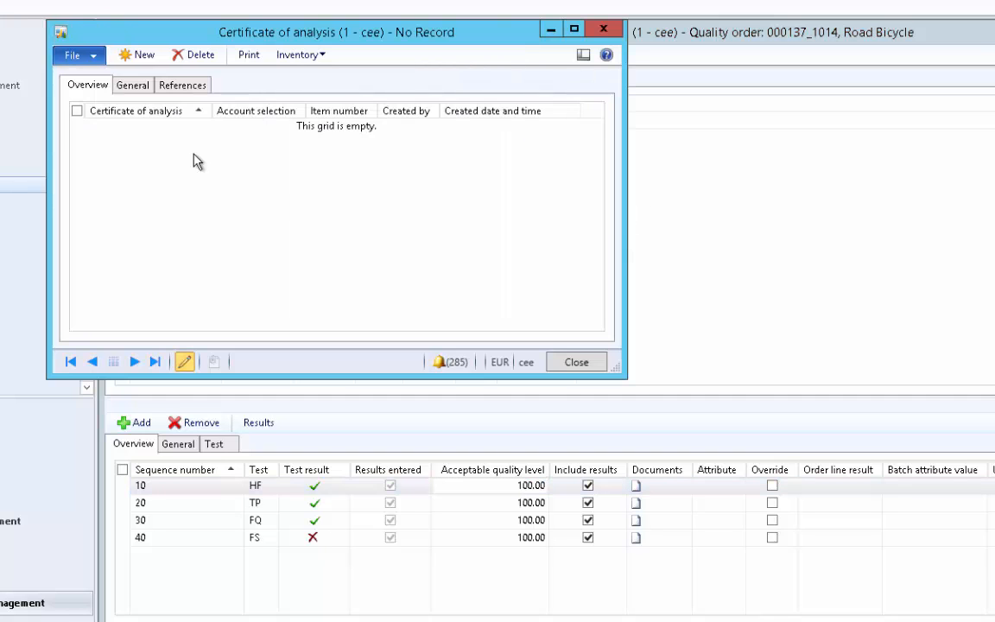
click(139, 57)
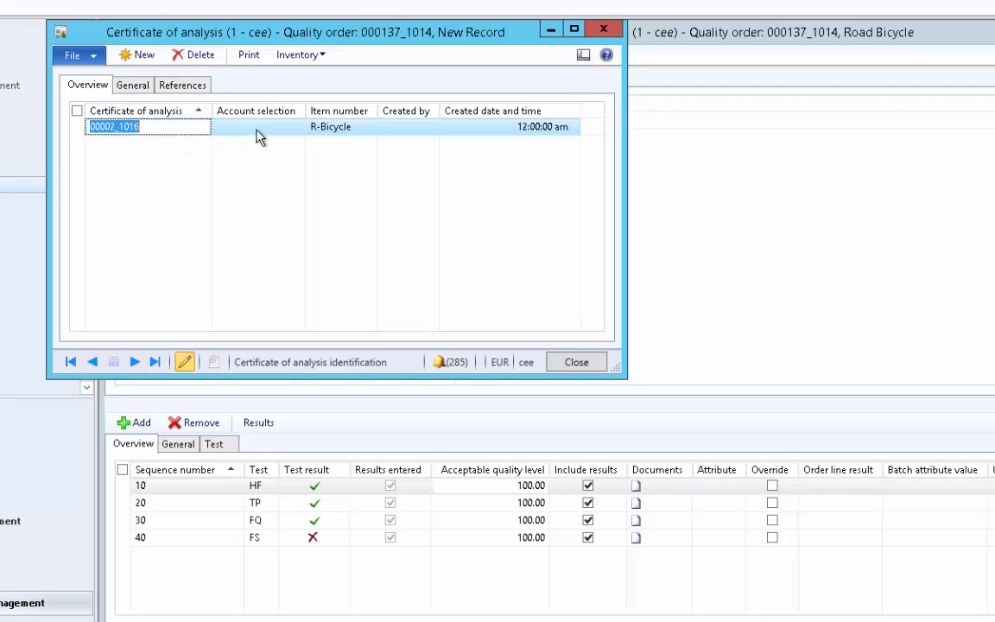
click(280, 127)
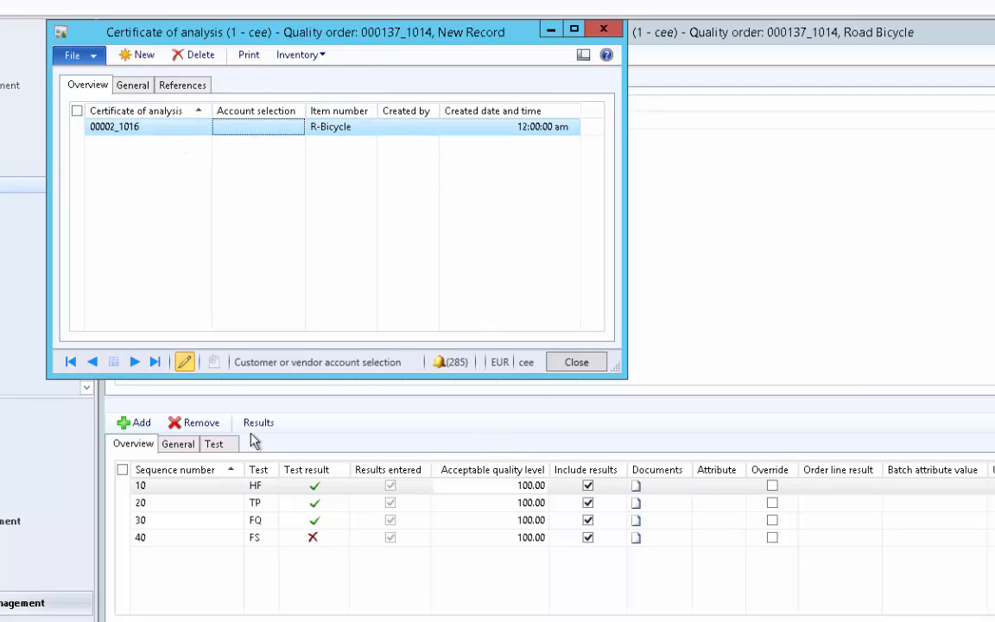
click(603, 30)
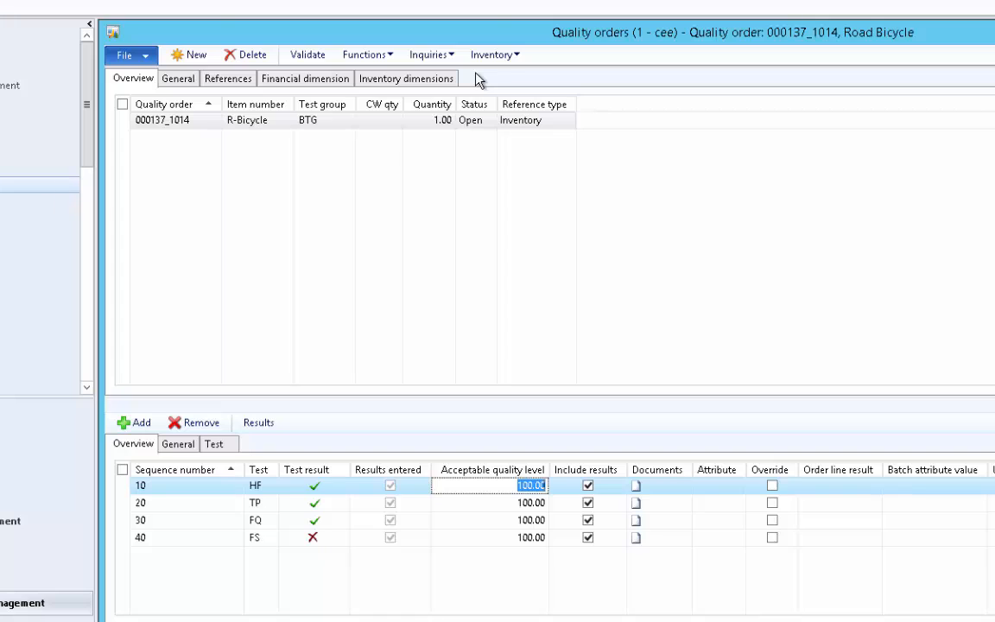
click(720, 83)
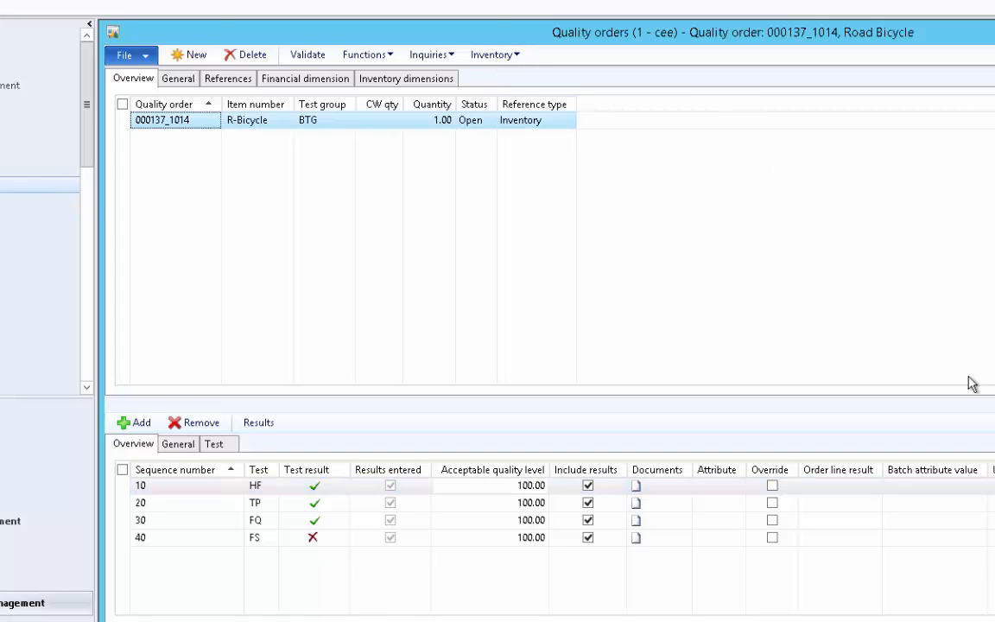
key(Escape)
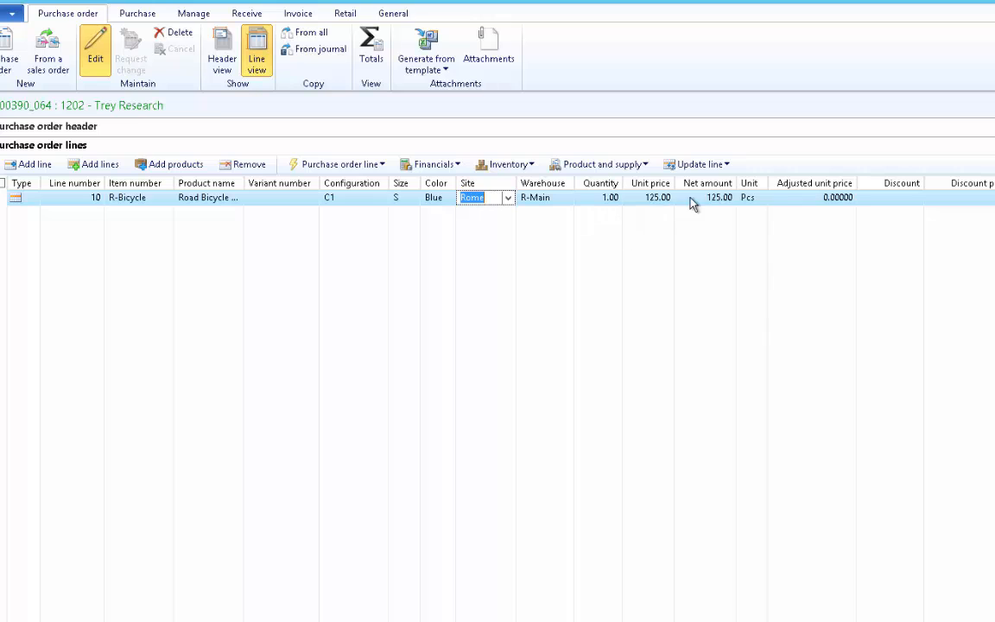
Confirm the Trey Research purchase order for one R-Bicycle at site Rome, warehouse R-Main
click(137, 14)
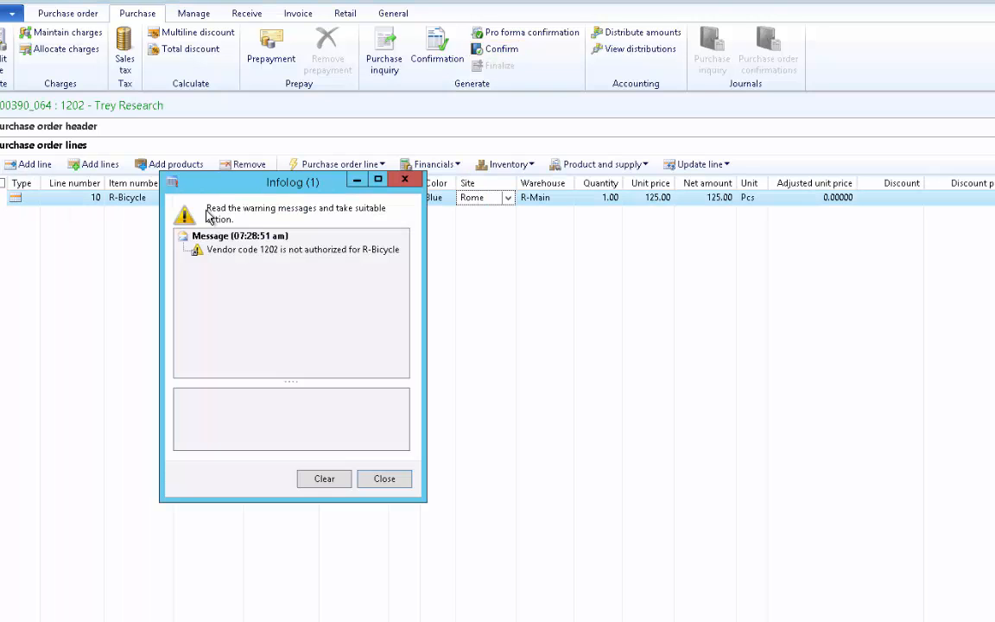
click(397, 477)
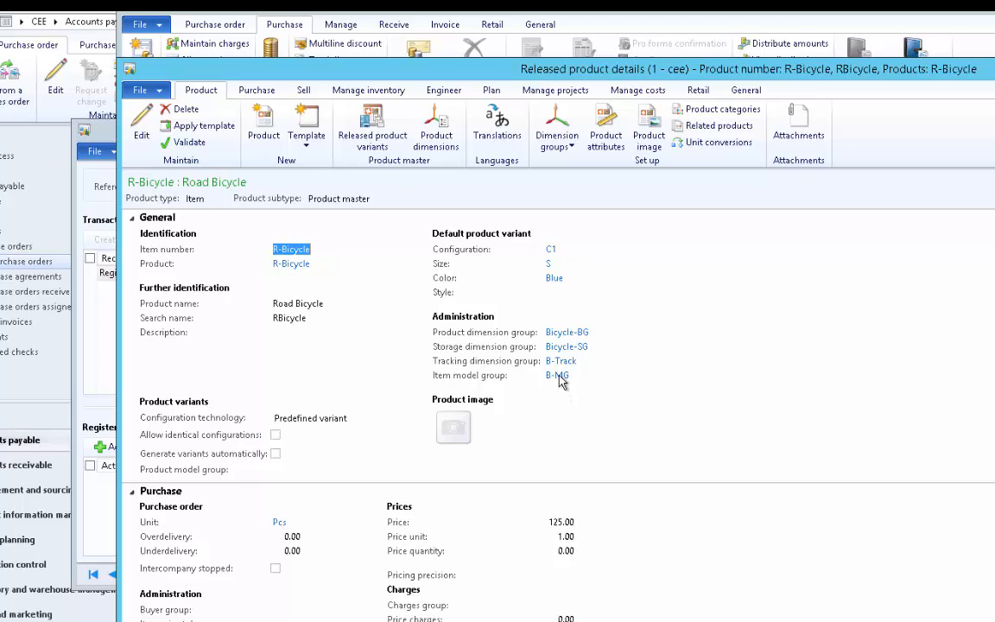
Turn off quarantine management in the R-Bicycle item model group B-MG and return to the purchase order
click(557, 376)
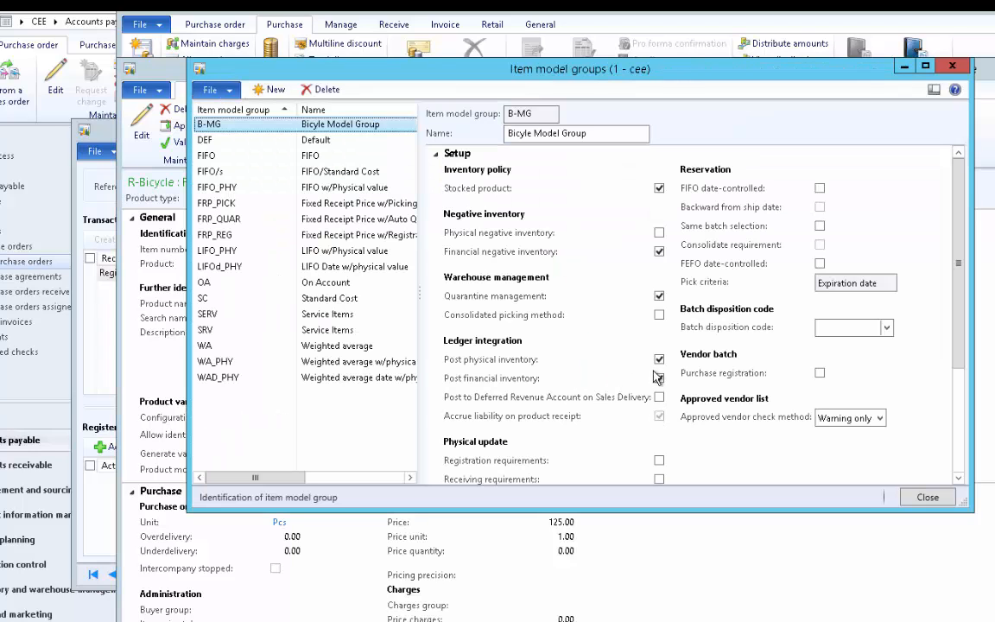
click(659, 296)
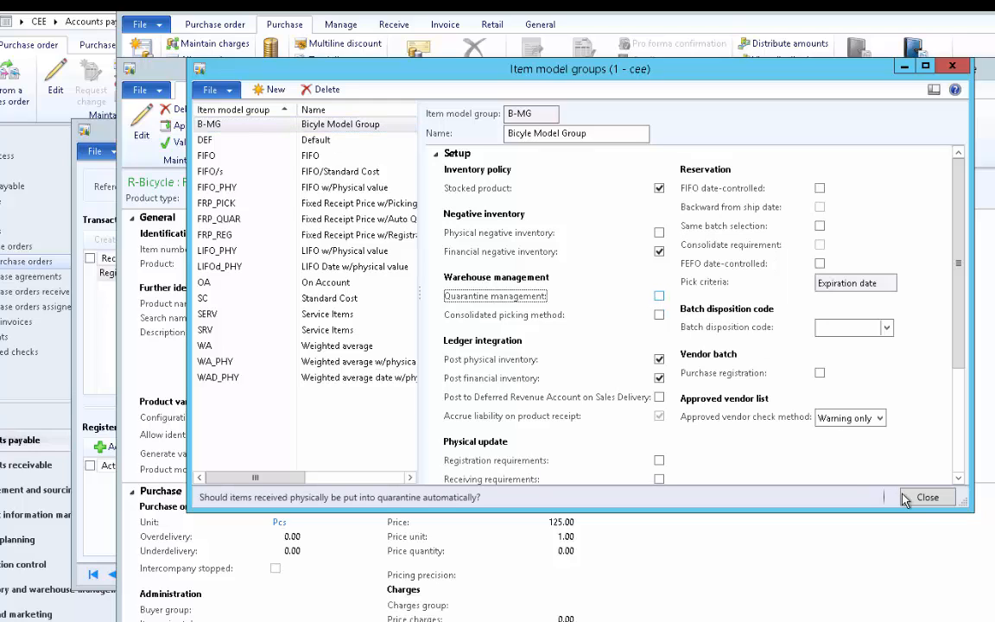
click(928, 496)
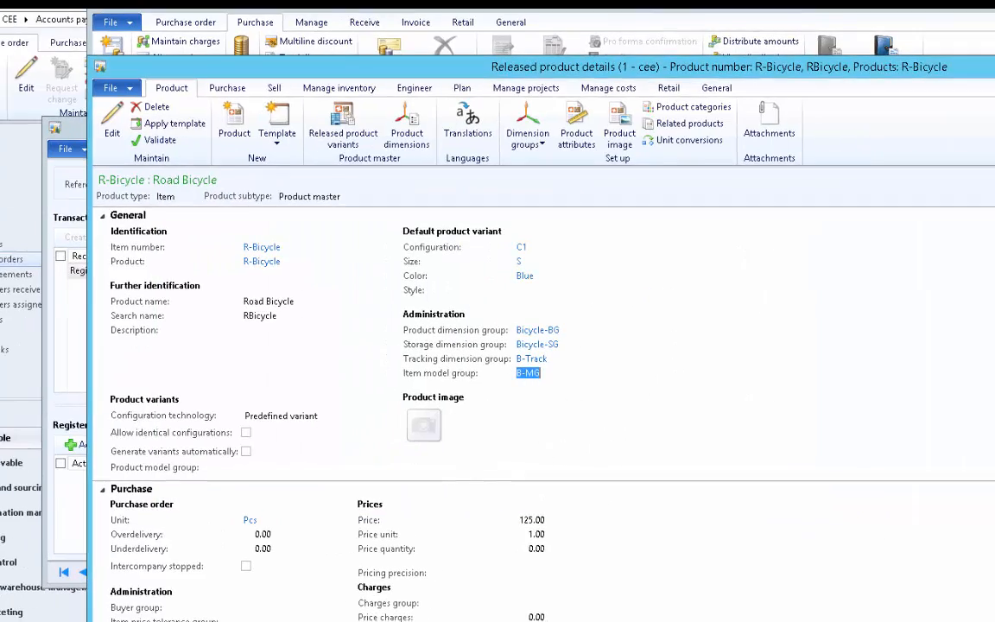
click(356, 32)
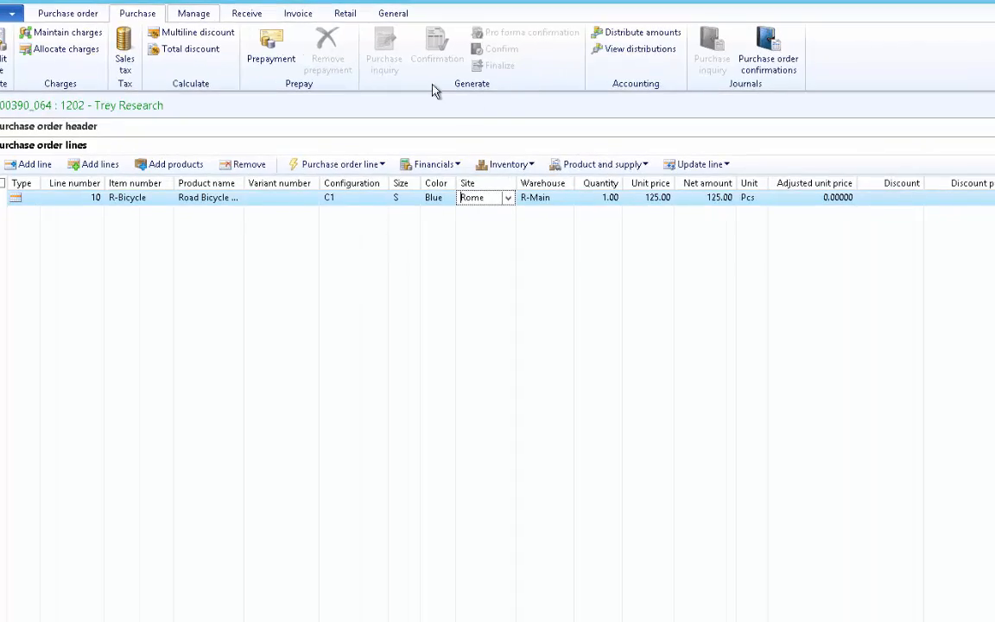
Auto-create and post the registration for the R-Bicycle purchase order line, and open the quality order generated from it
click(707, 165)
click(780, 303)
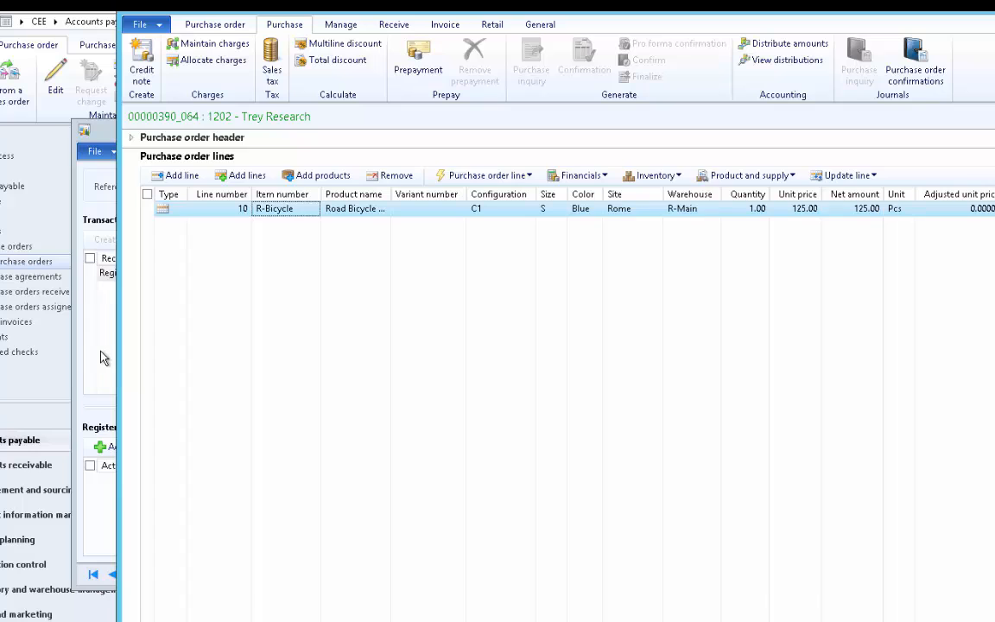
click(102, 356)
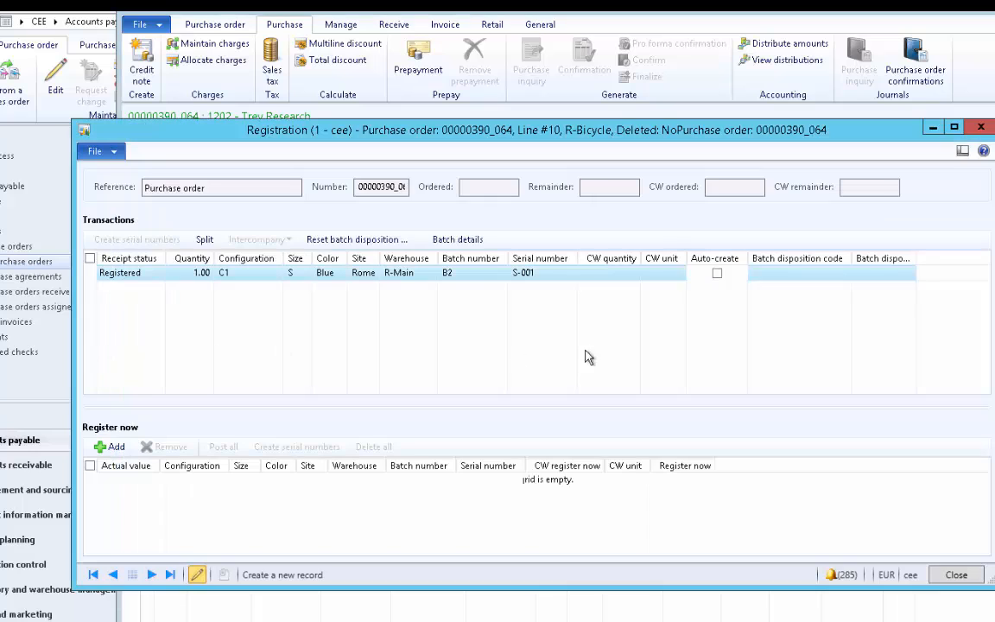
click(717, 274)
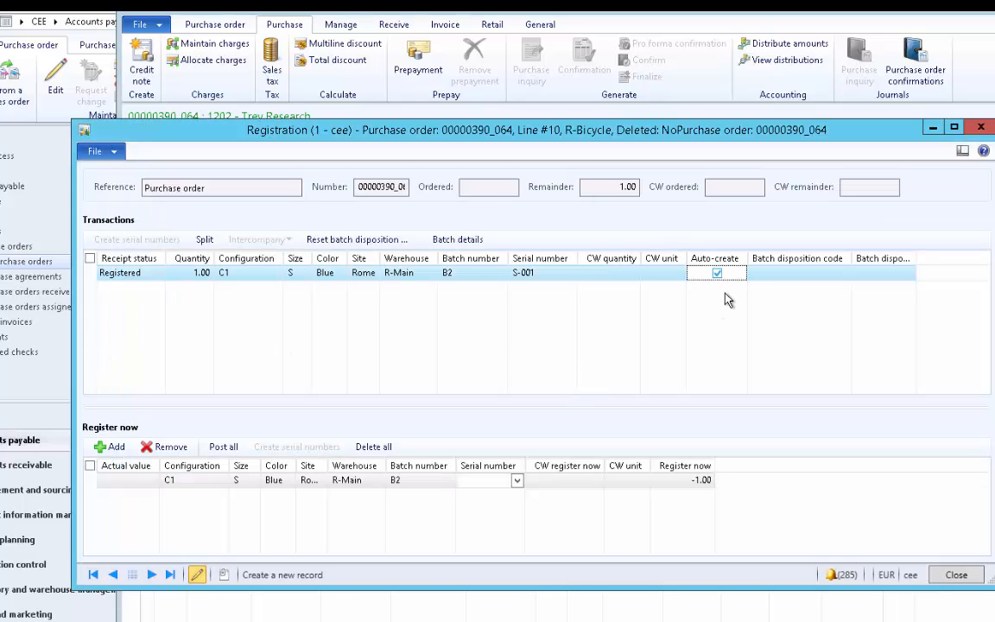
click(223, 447)
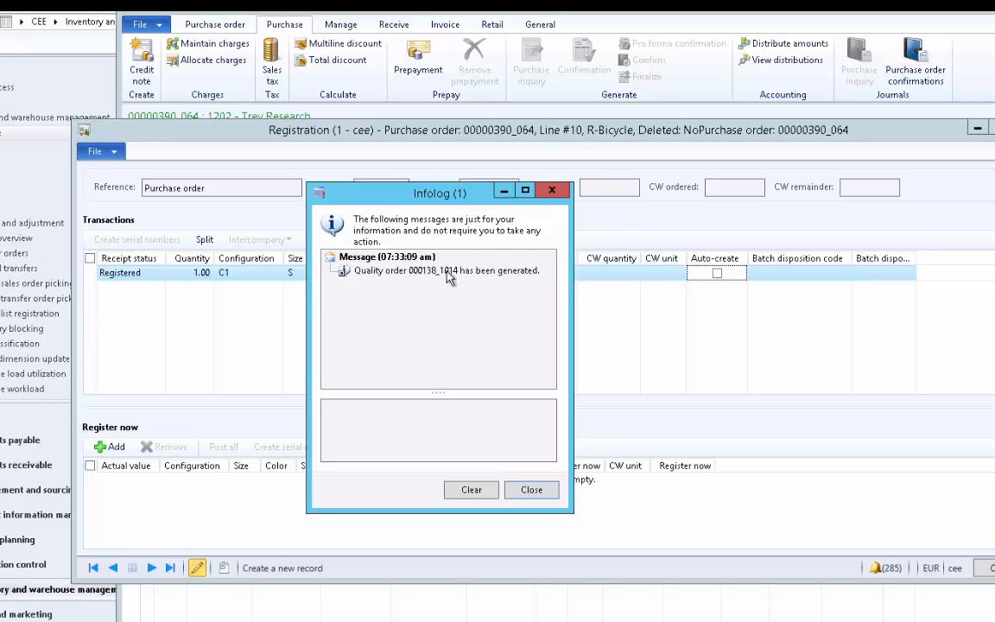
double_click(449, 272)
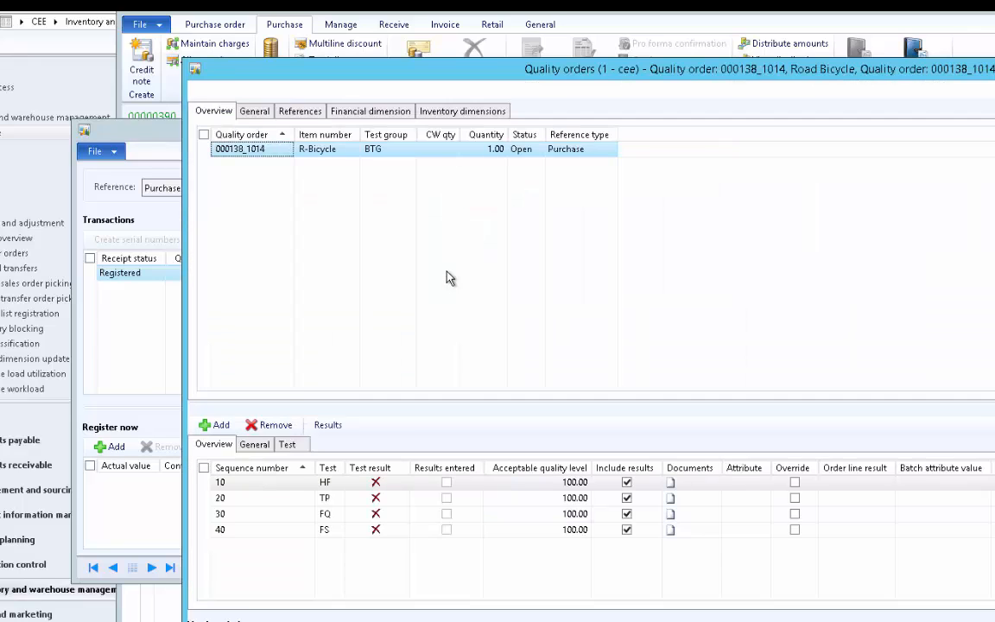